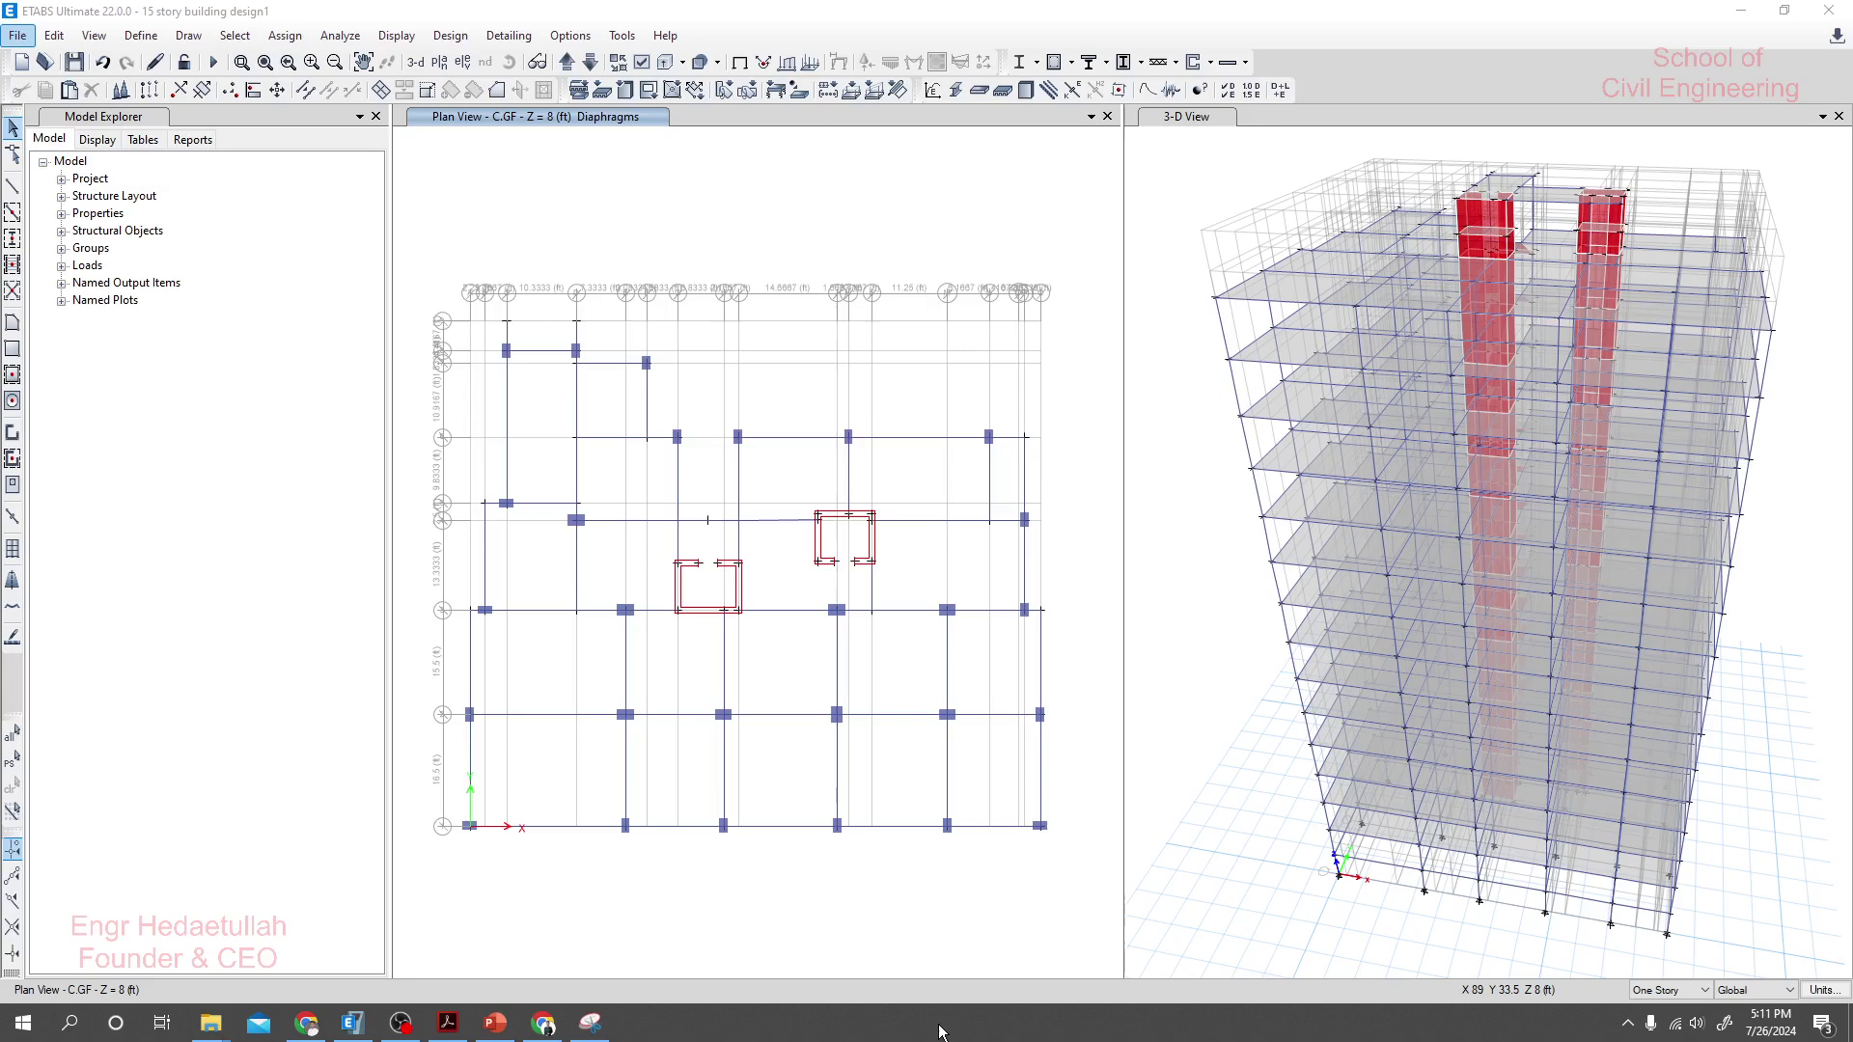
# - Bring the 15 story building design1 model to the front and open the Define menu
pyautogui.click(449, 193)
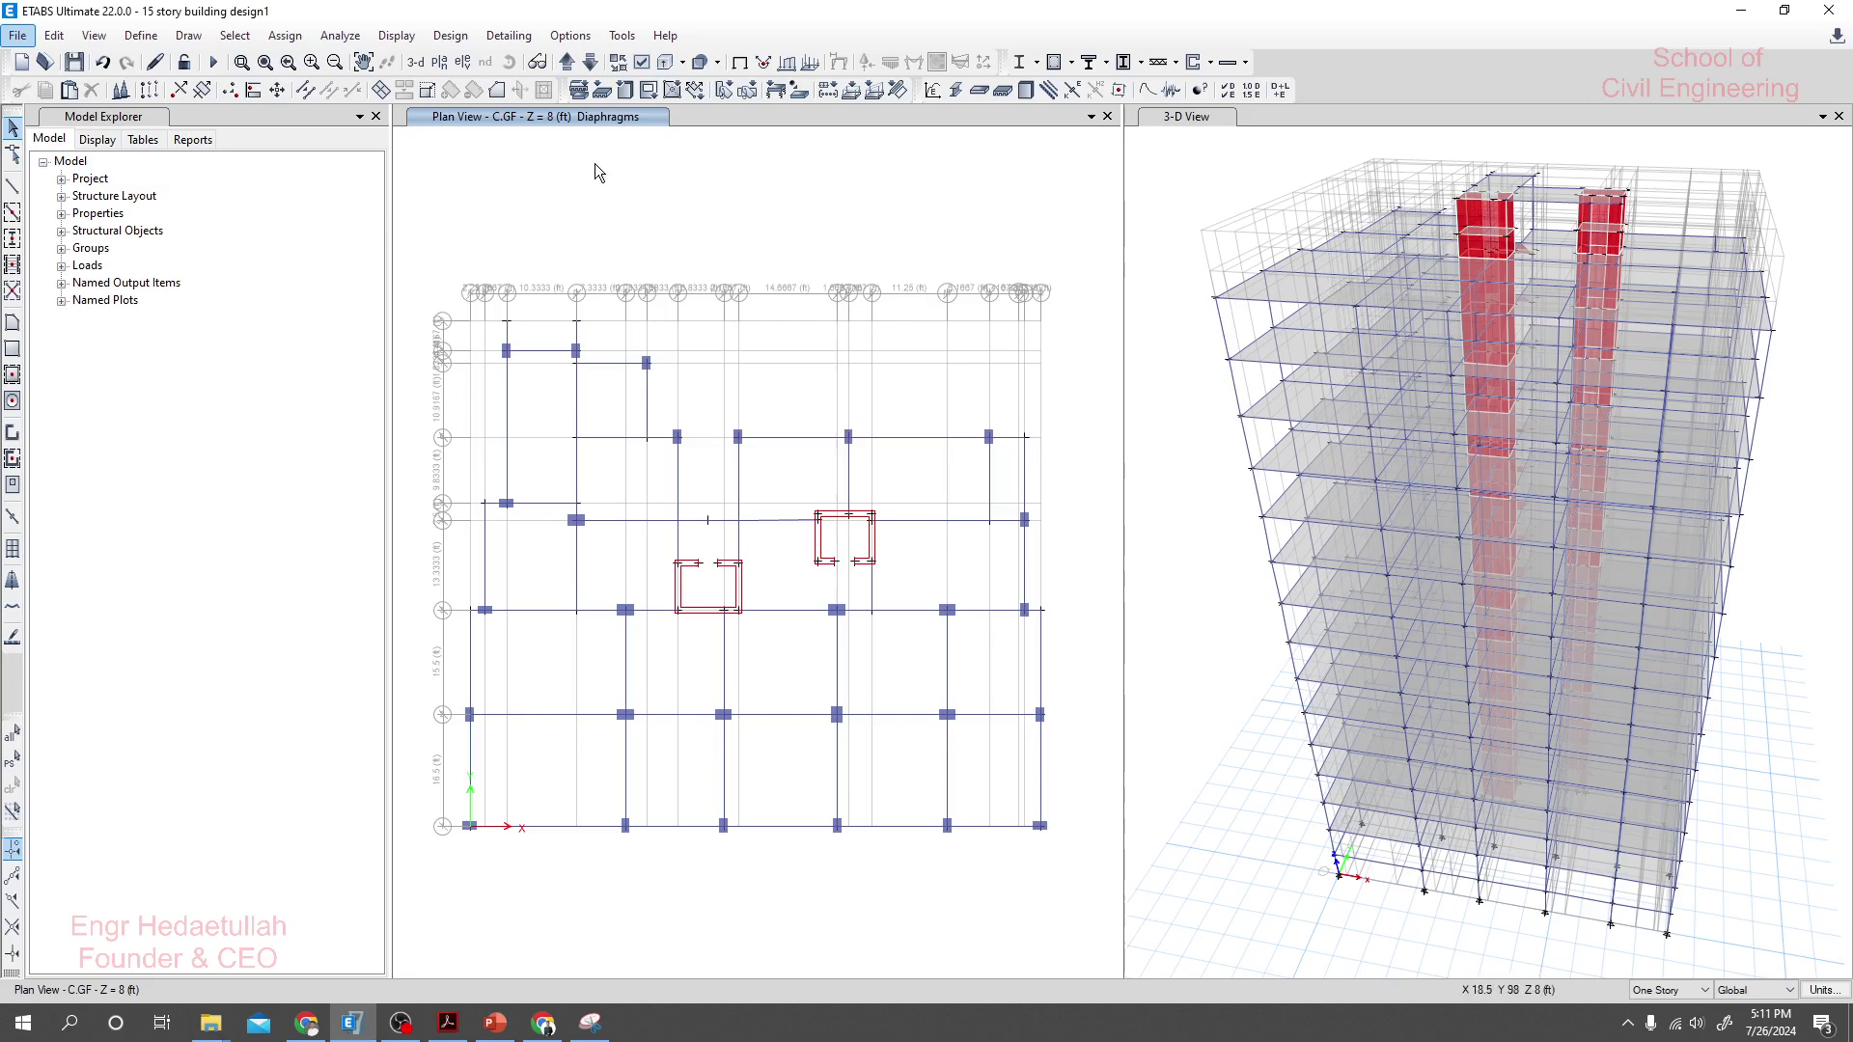
pyautogui.click(154, 42)
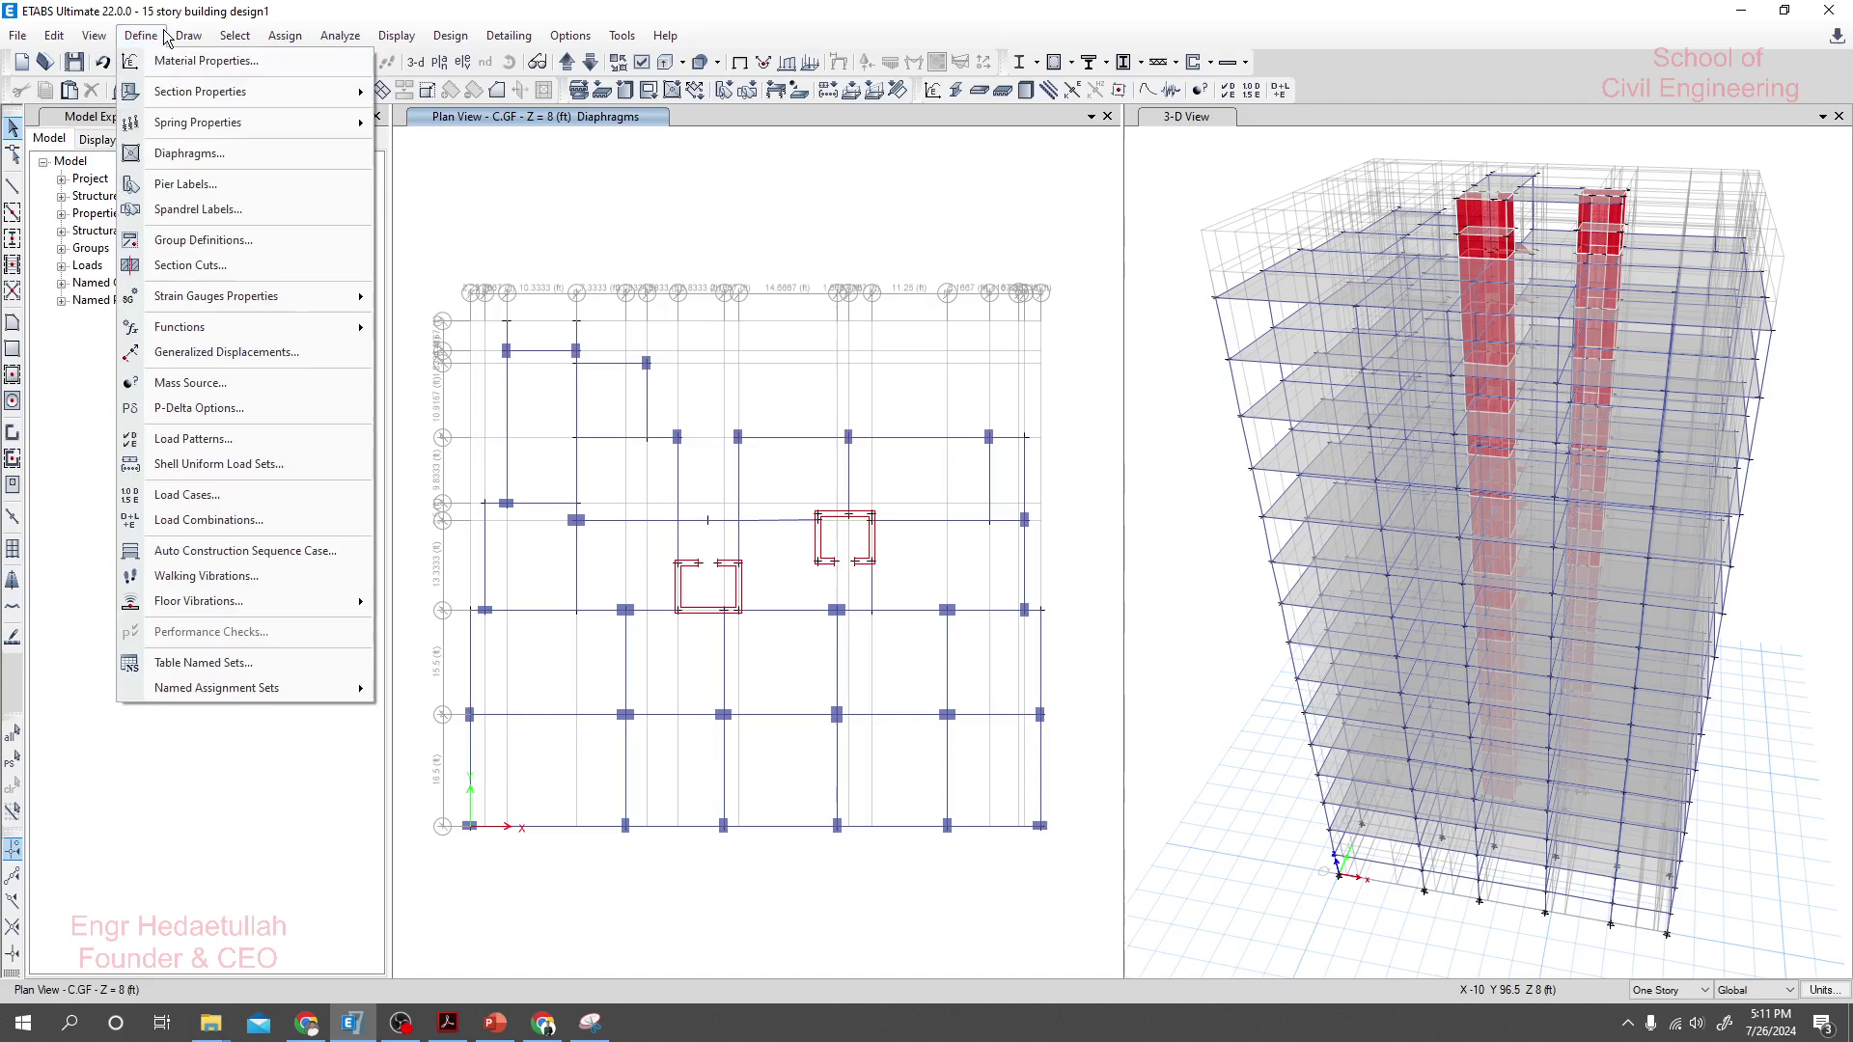
# - Open Define Load Patterns and select the Ehx seismic pattern after checking Ehy
pyautogui.click(204, 438)
pyautogui.moveTo(722, 386); pyautogui.dragTo(716, 276)
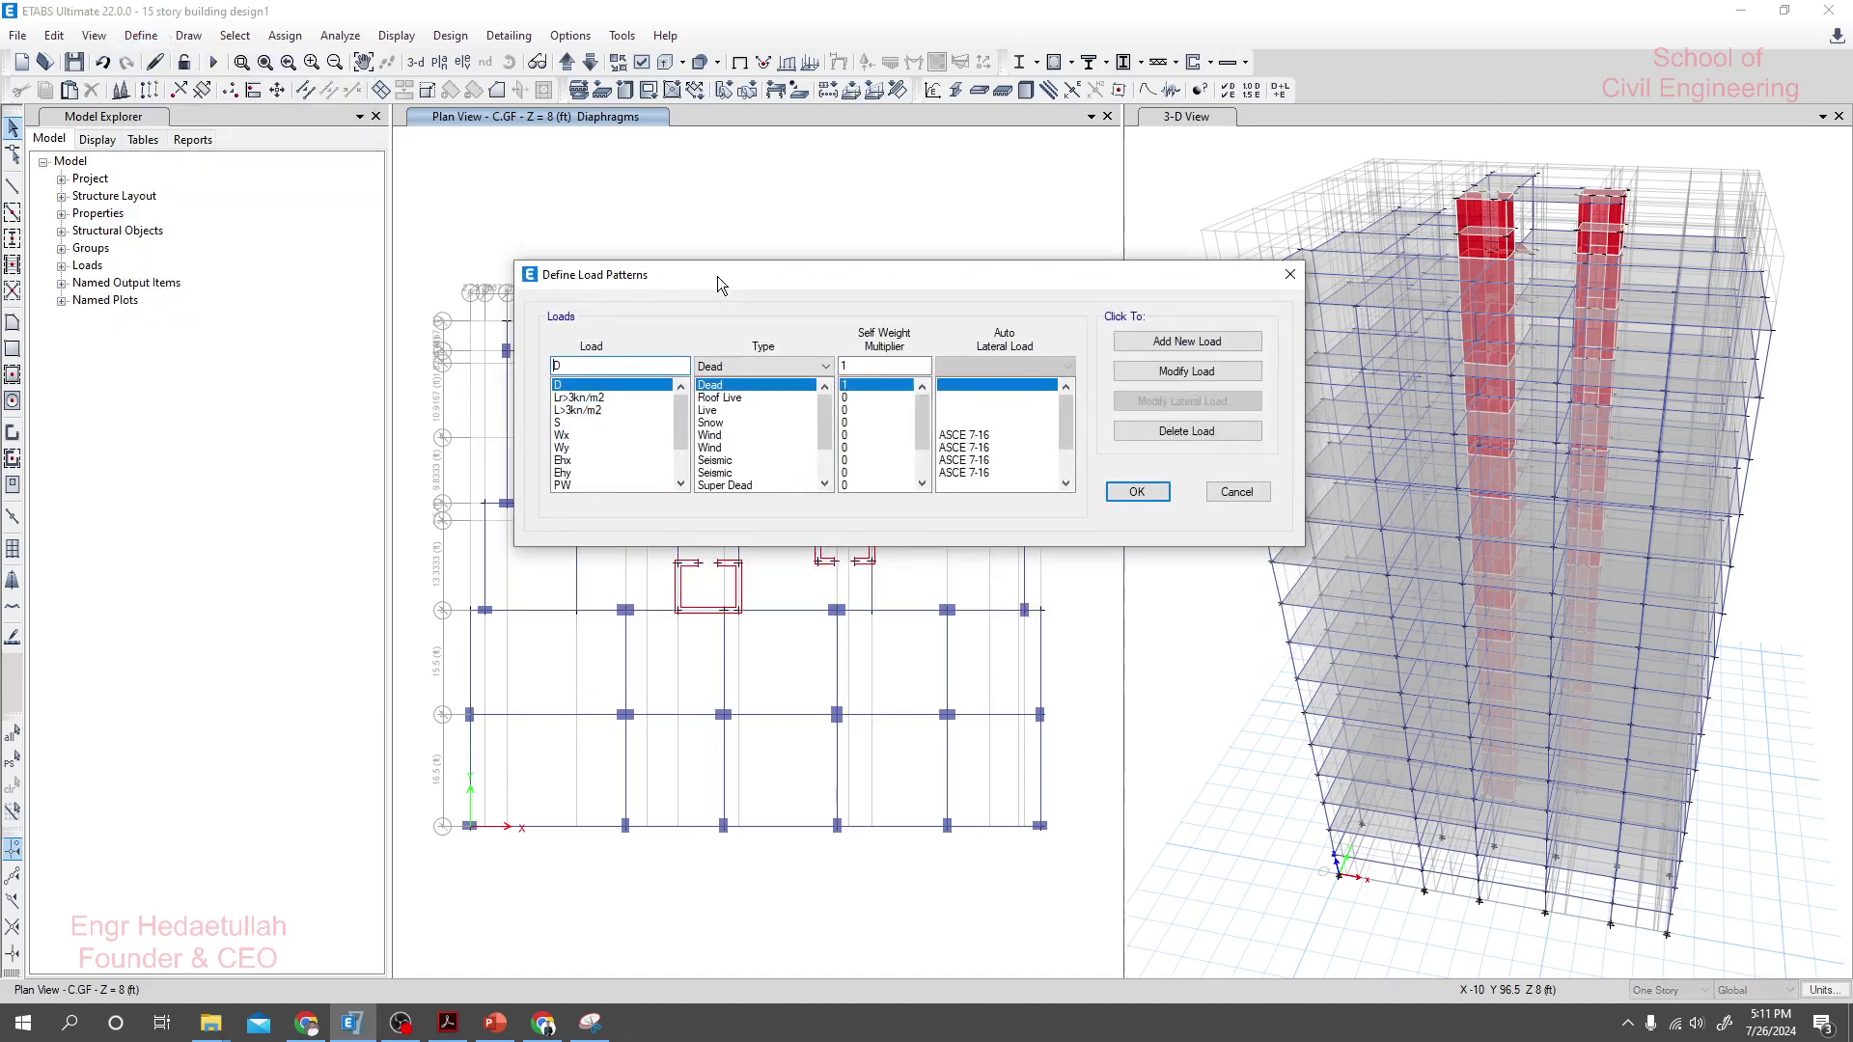
pyautogui.click(589, 455)
pyautogui.click(571, 474)
pyautogui.click(571, 457)
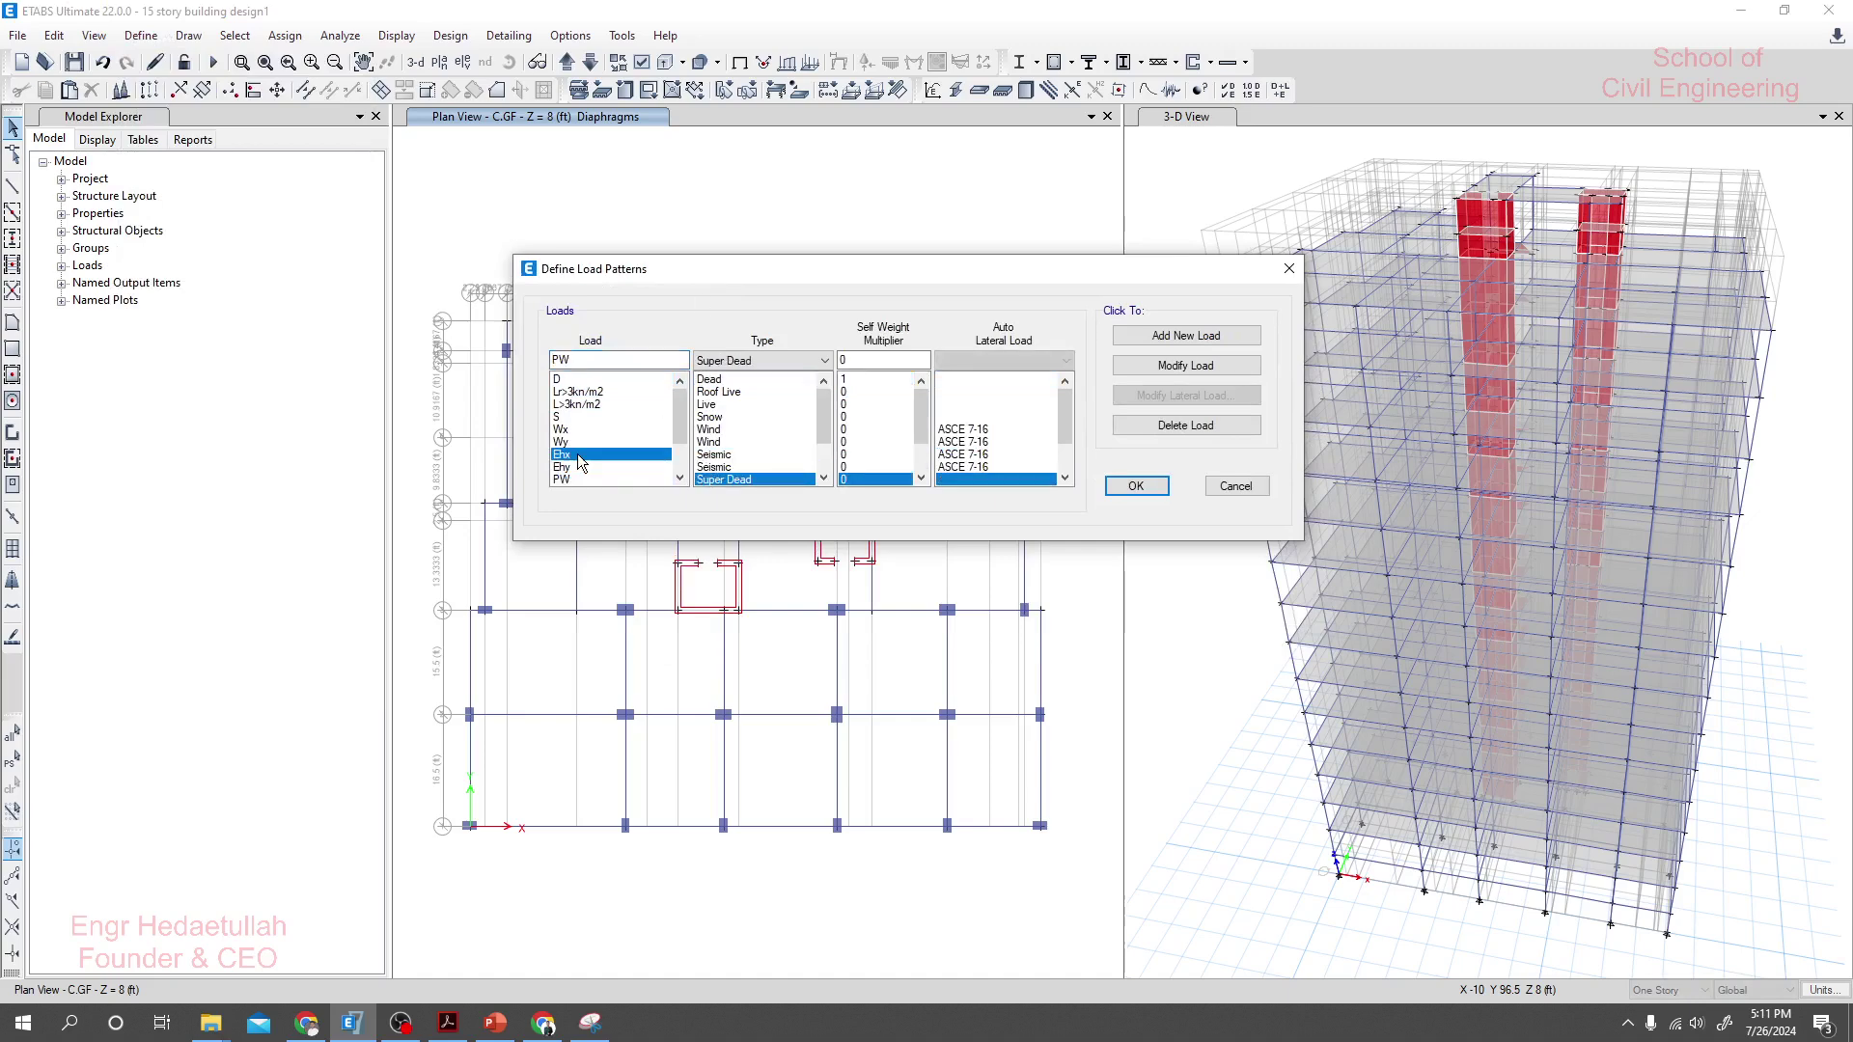
pyautogui.click(589, 468)
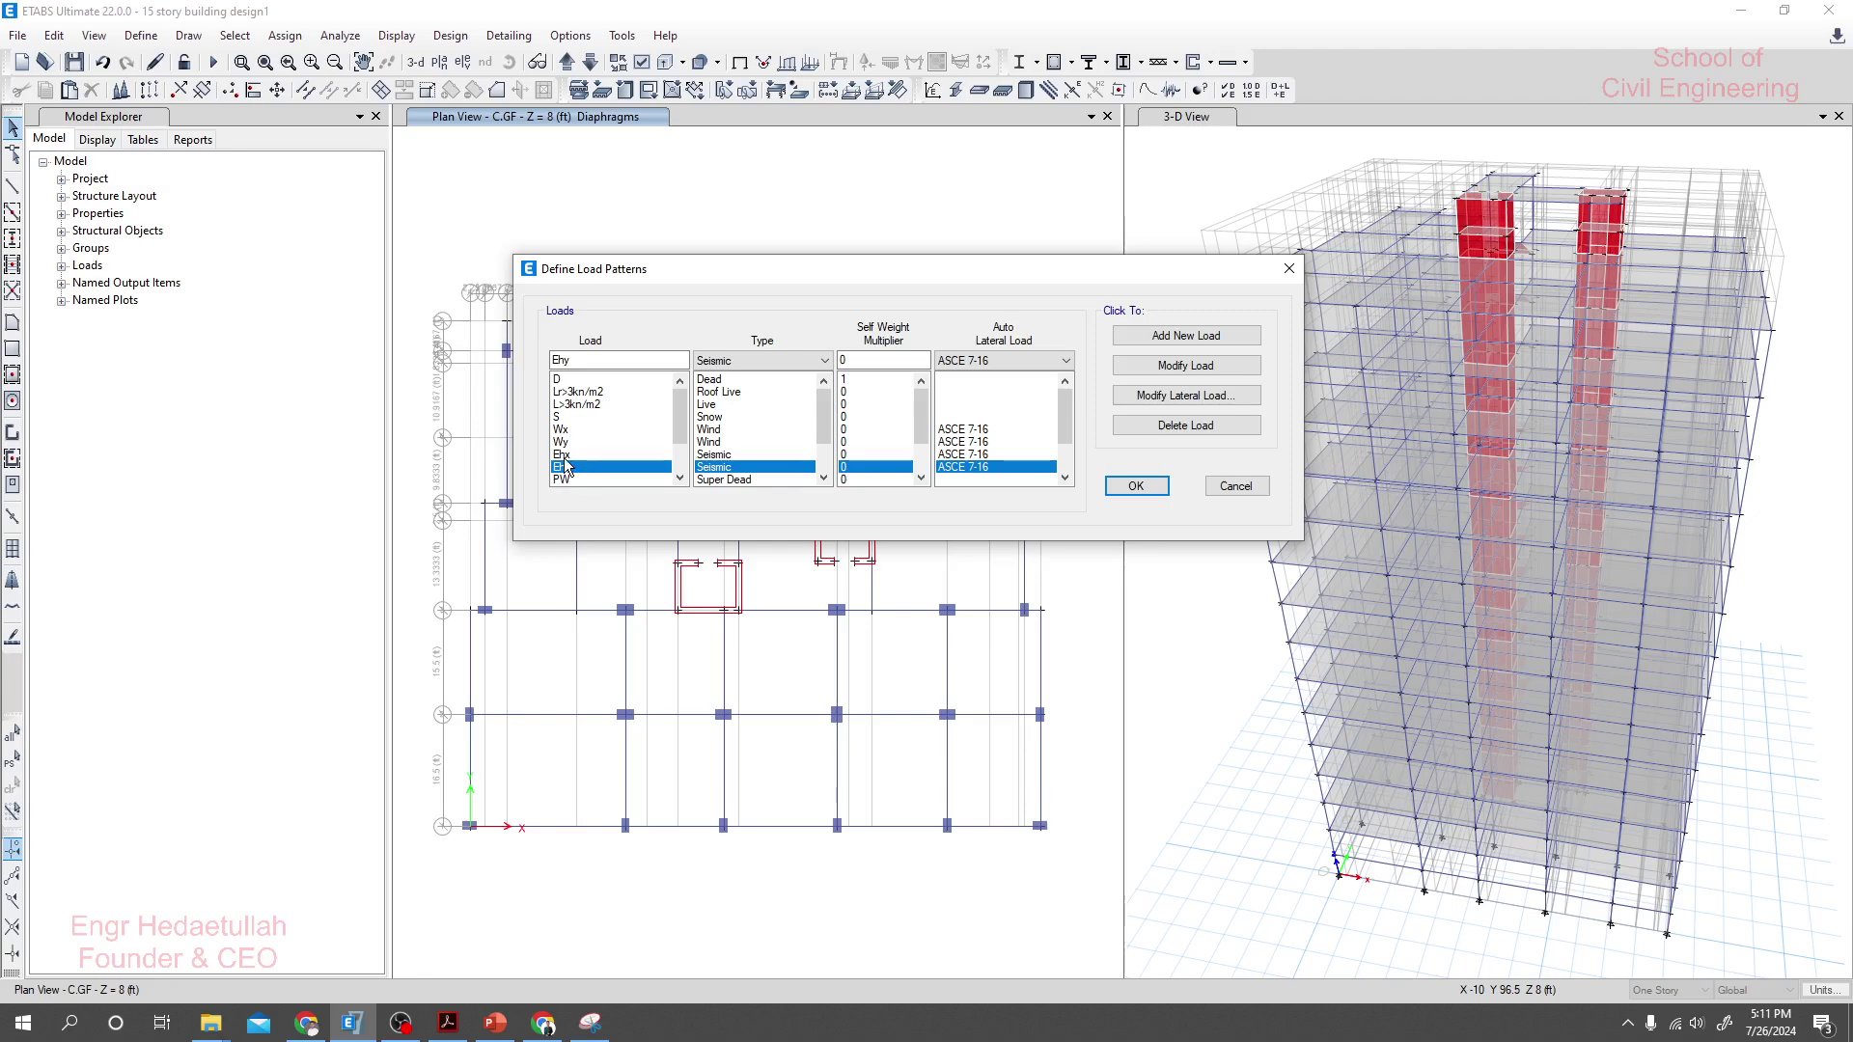
pyautogui.click(571, 455)
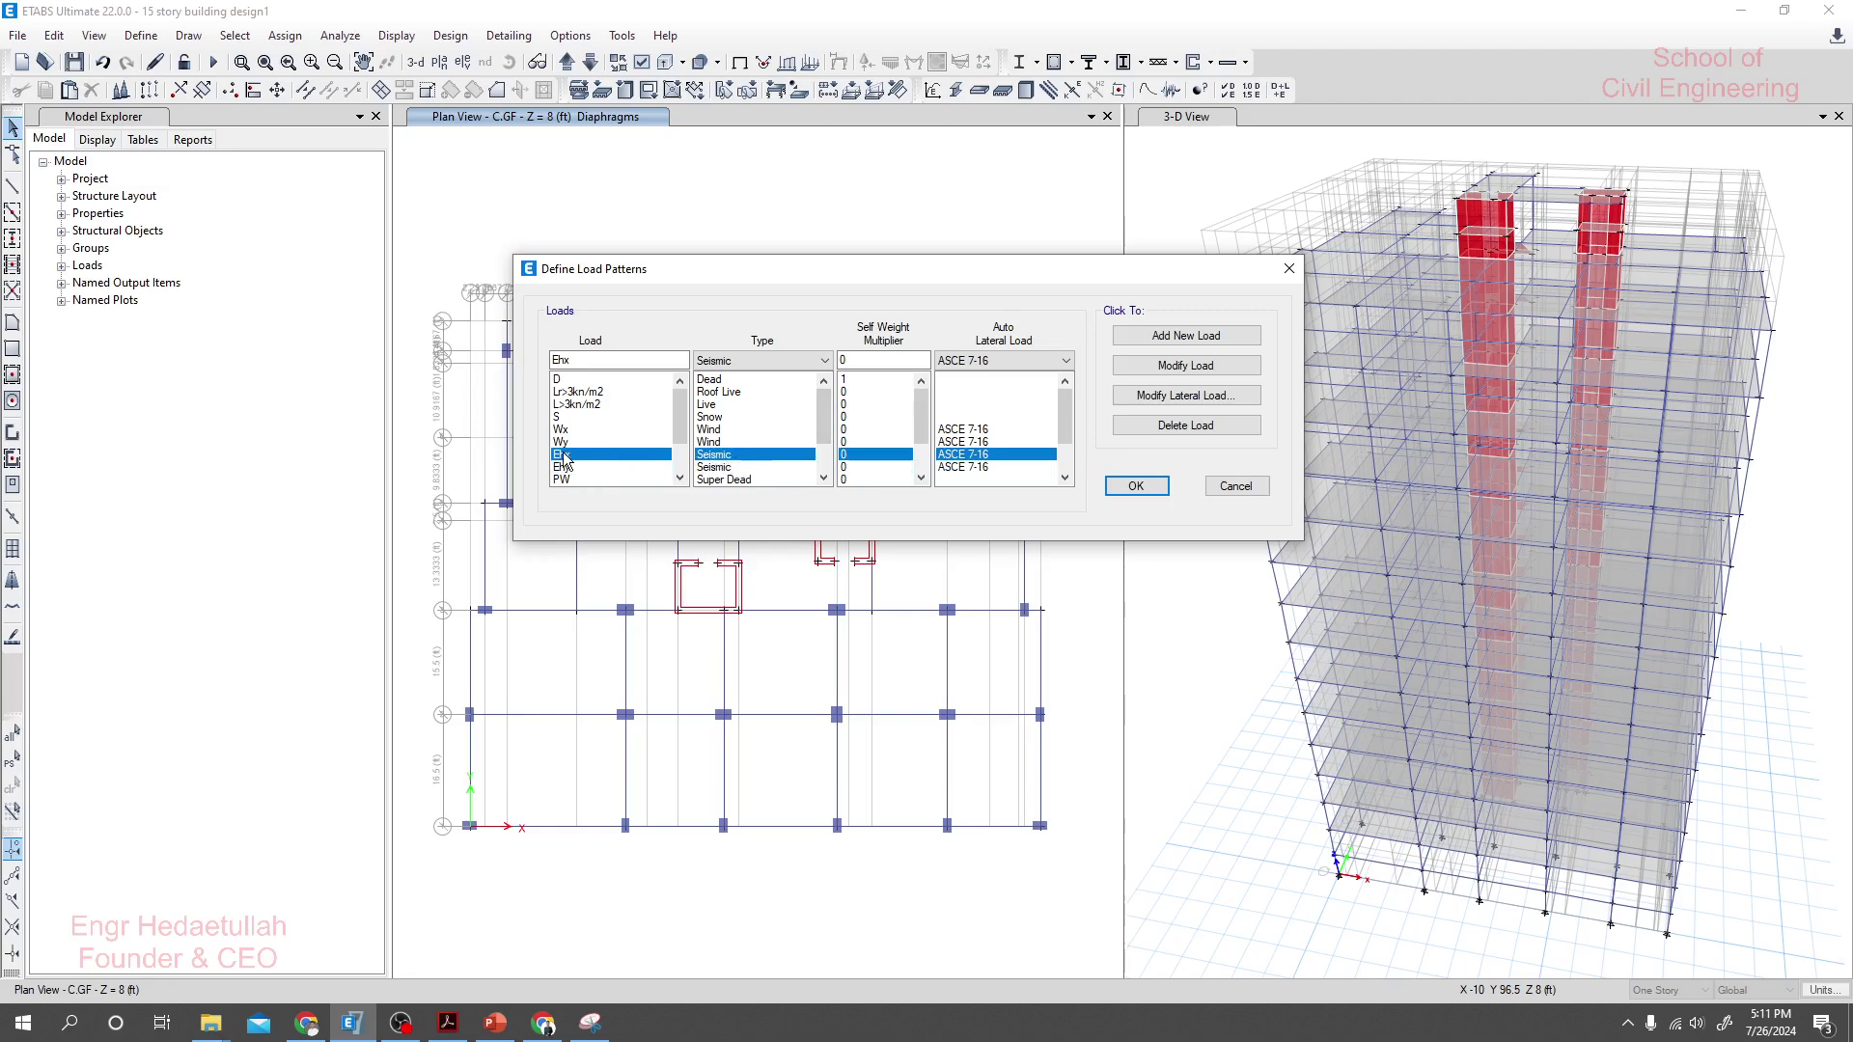
# - Switch Ehx's auto lateral load to ASCE 7-22, then revert it to ASCE 7-16
pyautogui.click(992, 364)
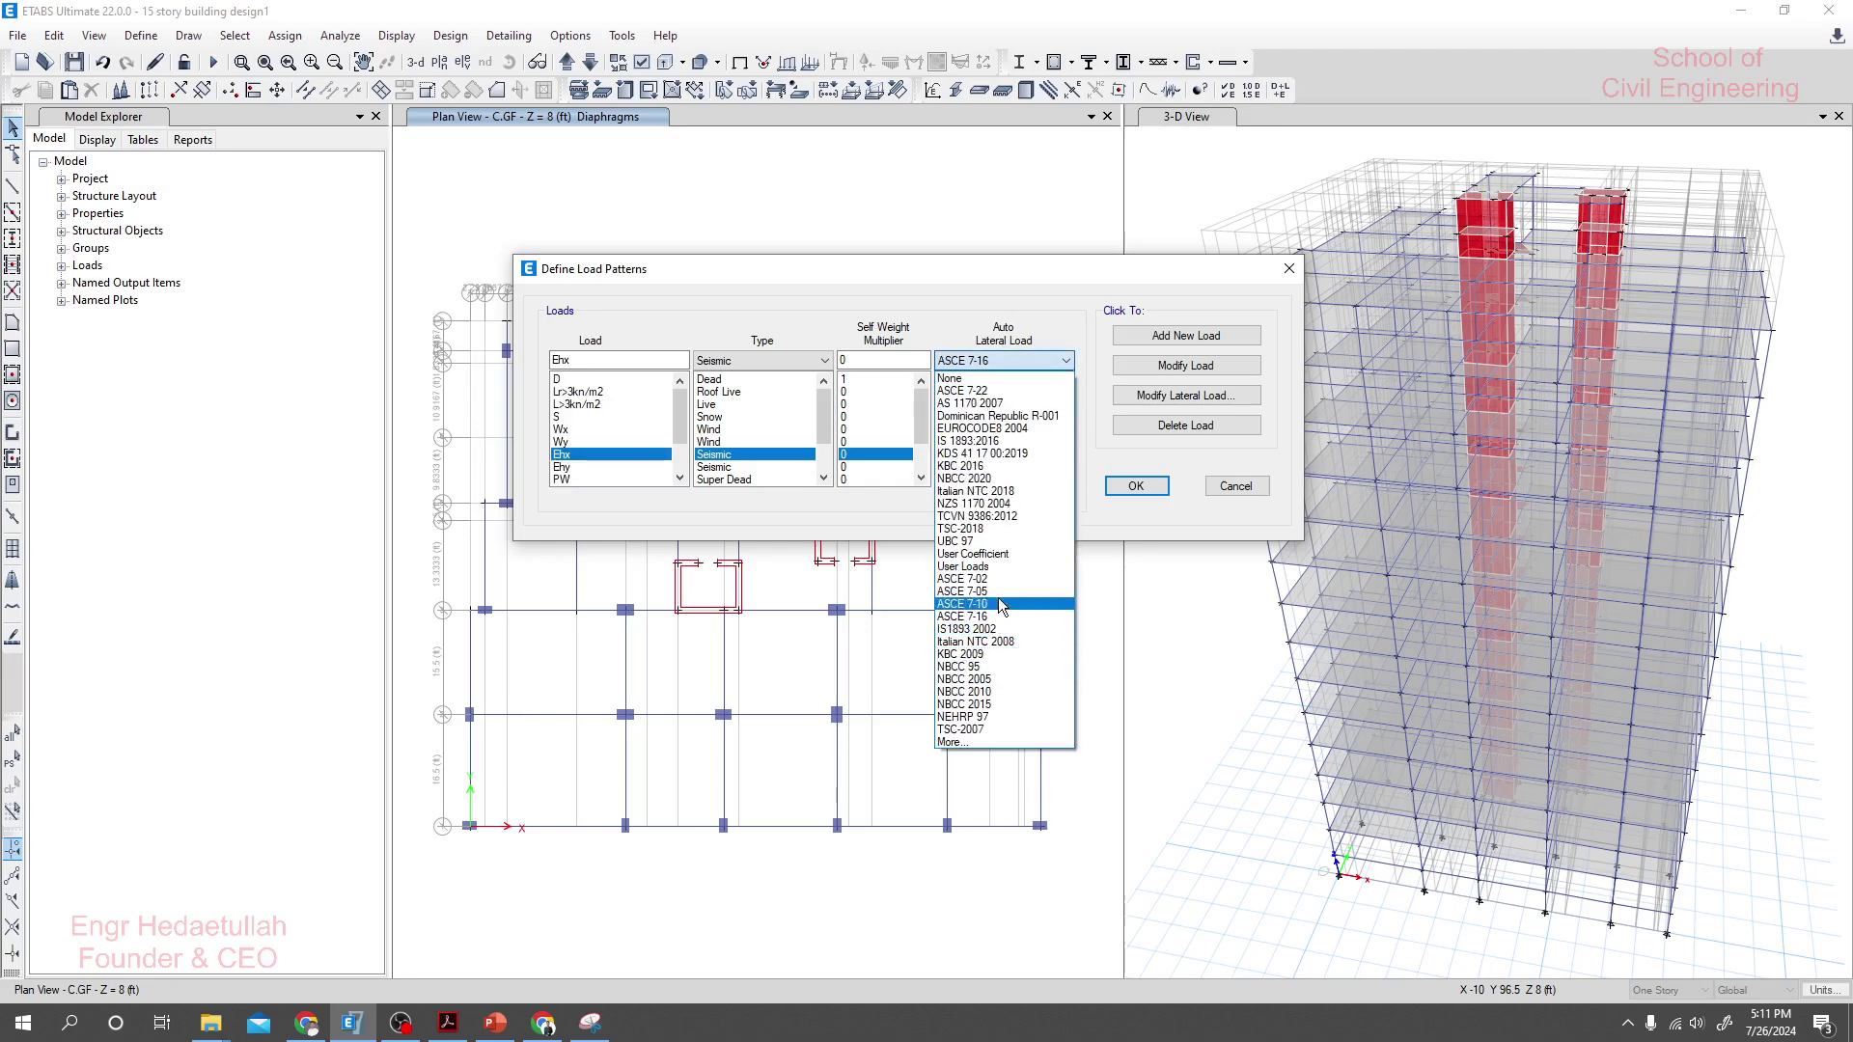
pyautogui.click(1005, 391)
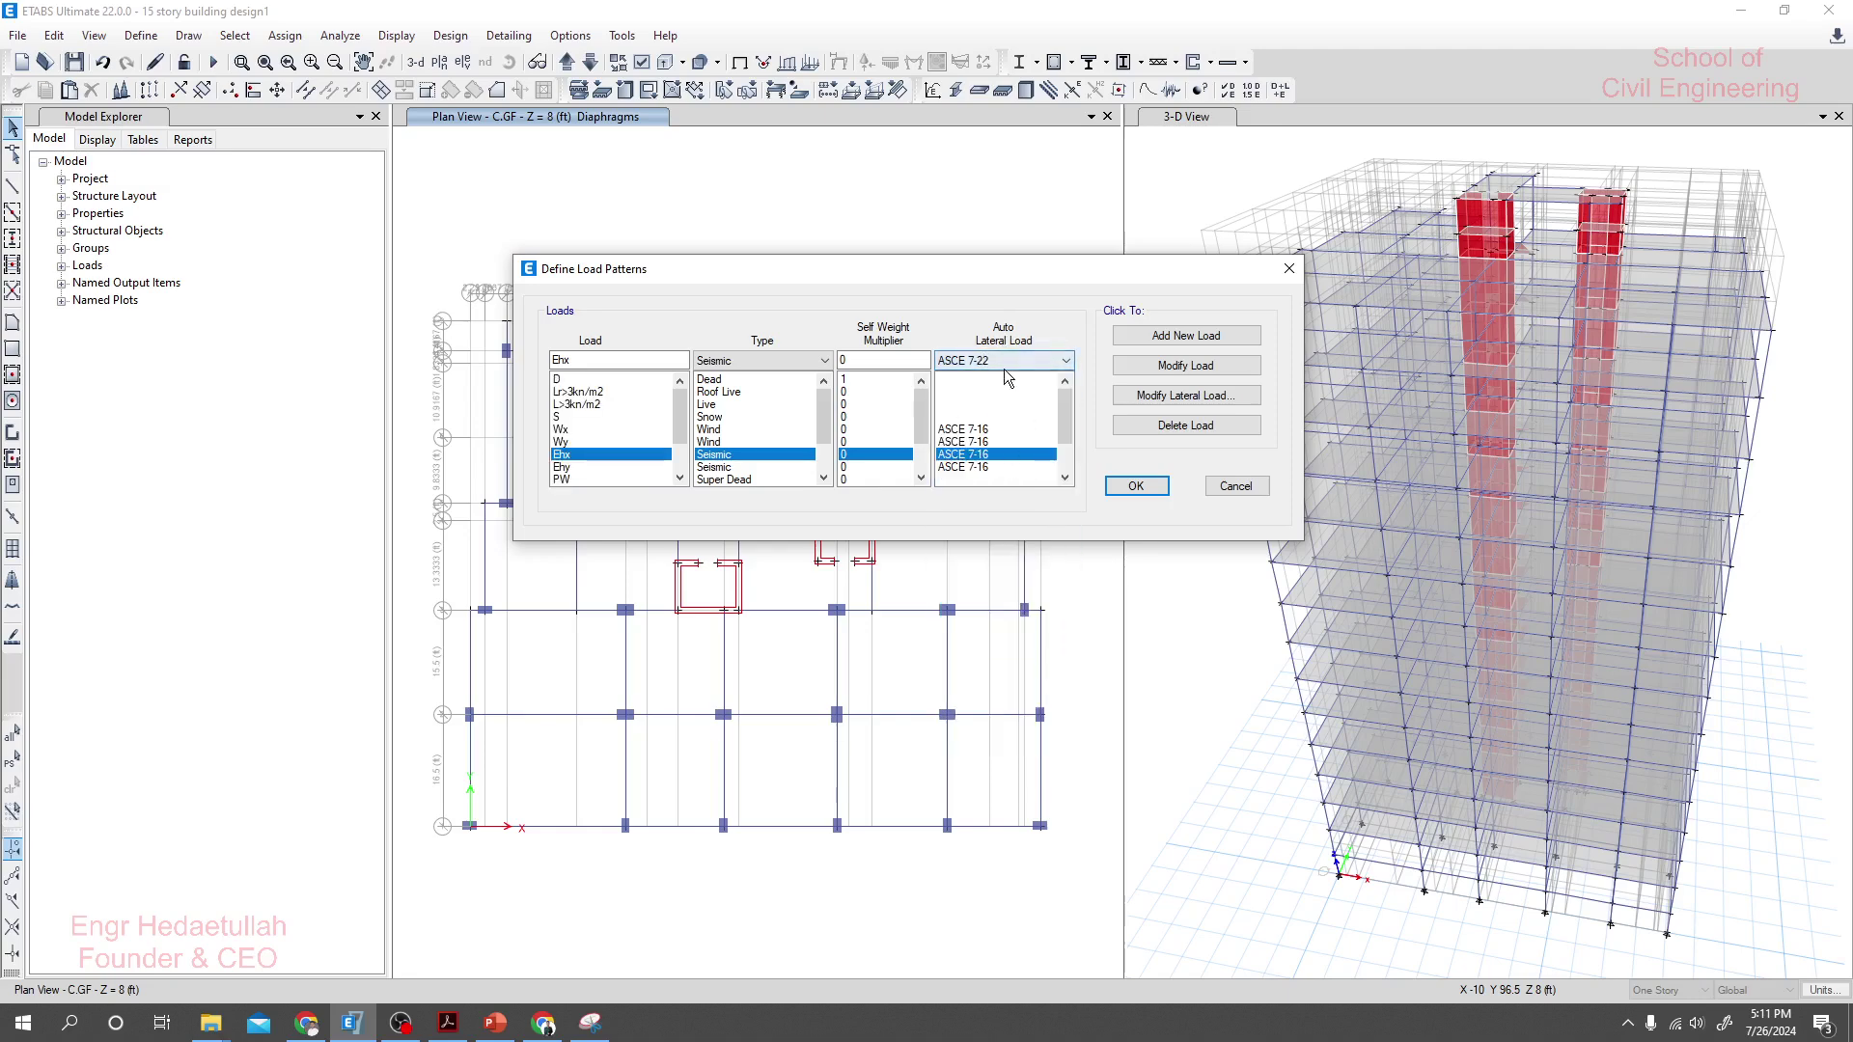
pyautogui.click(1185, 366)
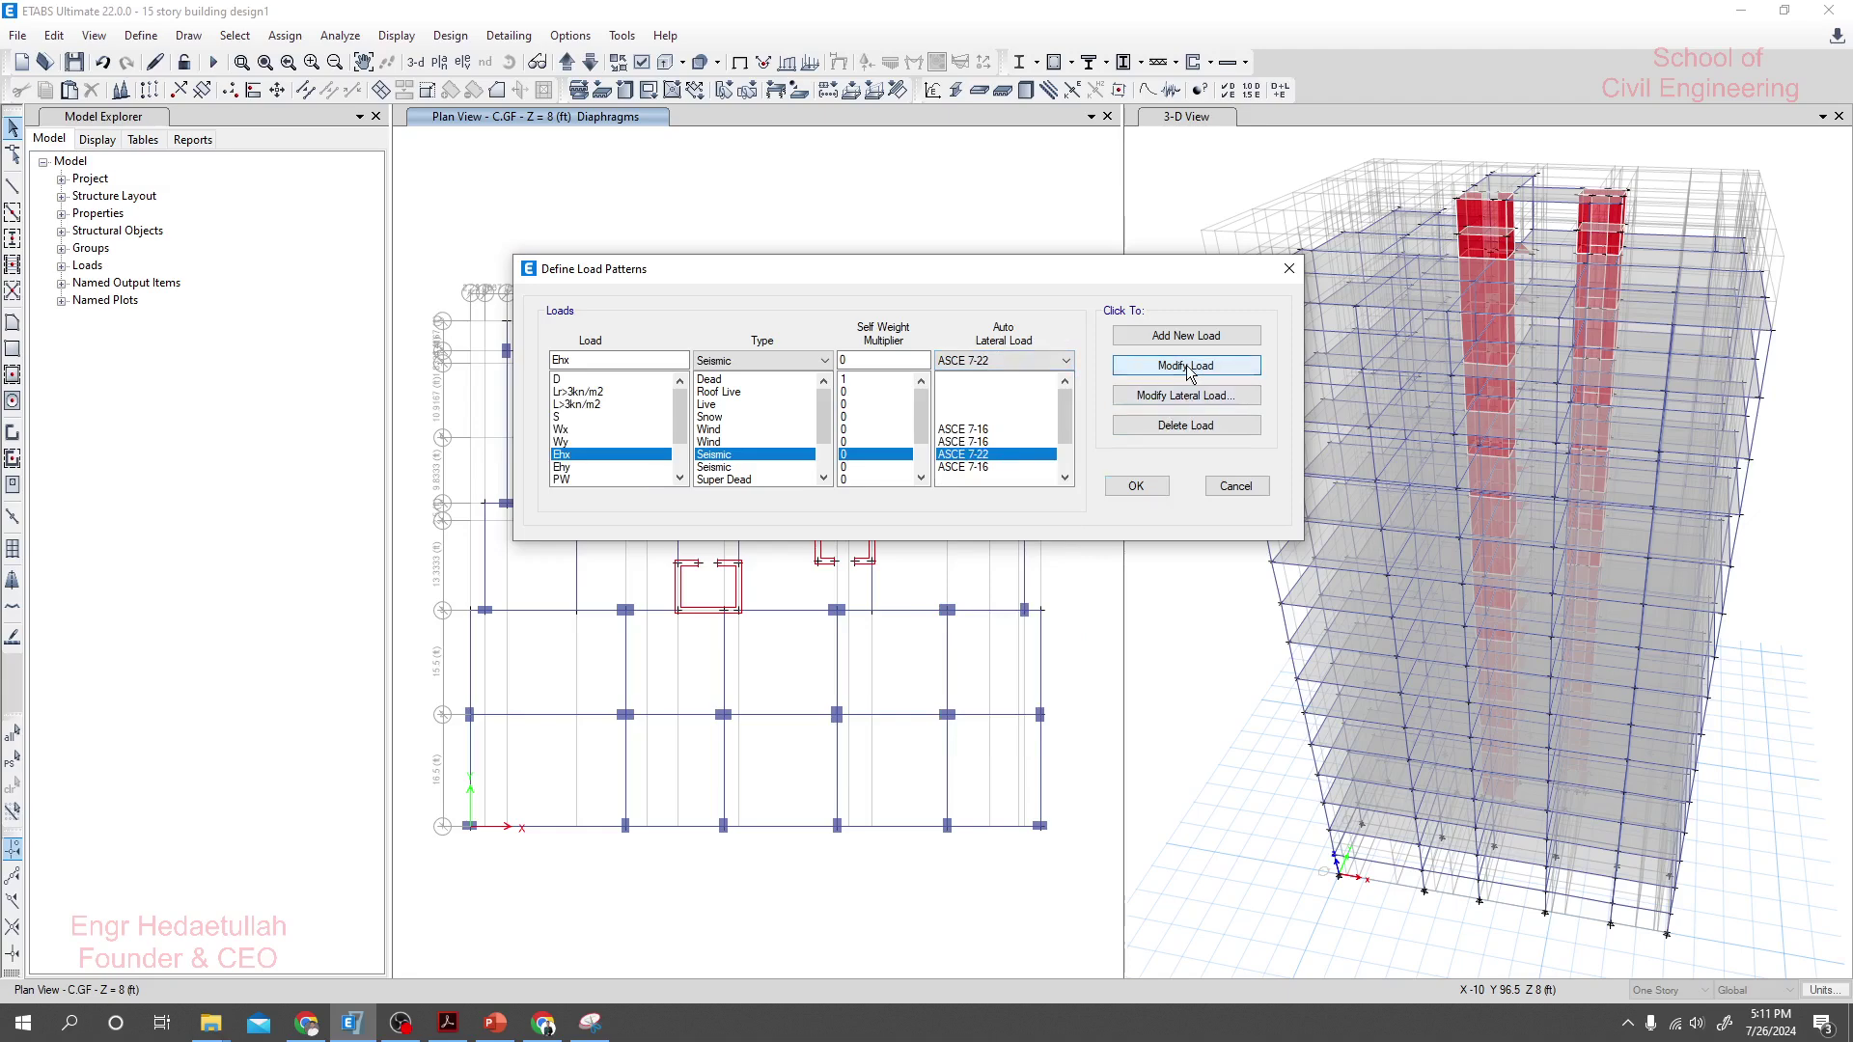
pyautogui.click(1007, 362)
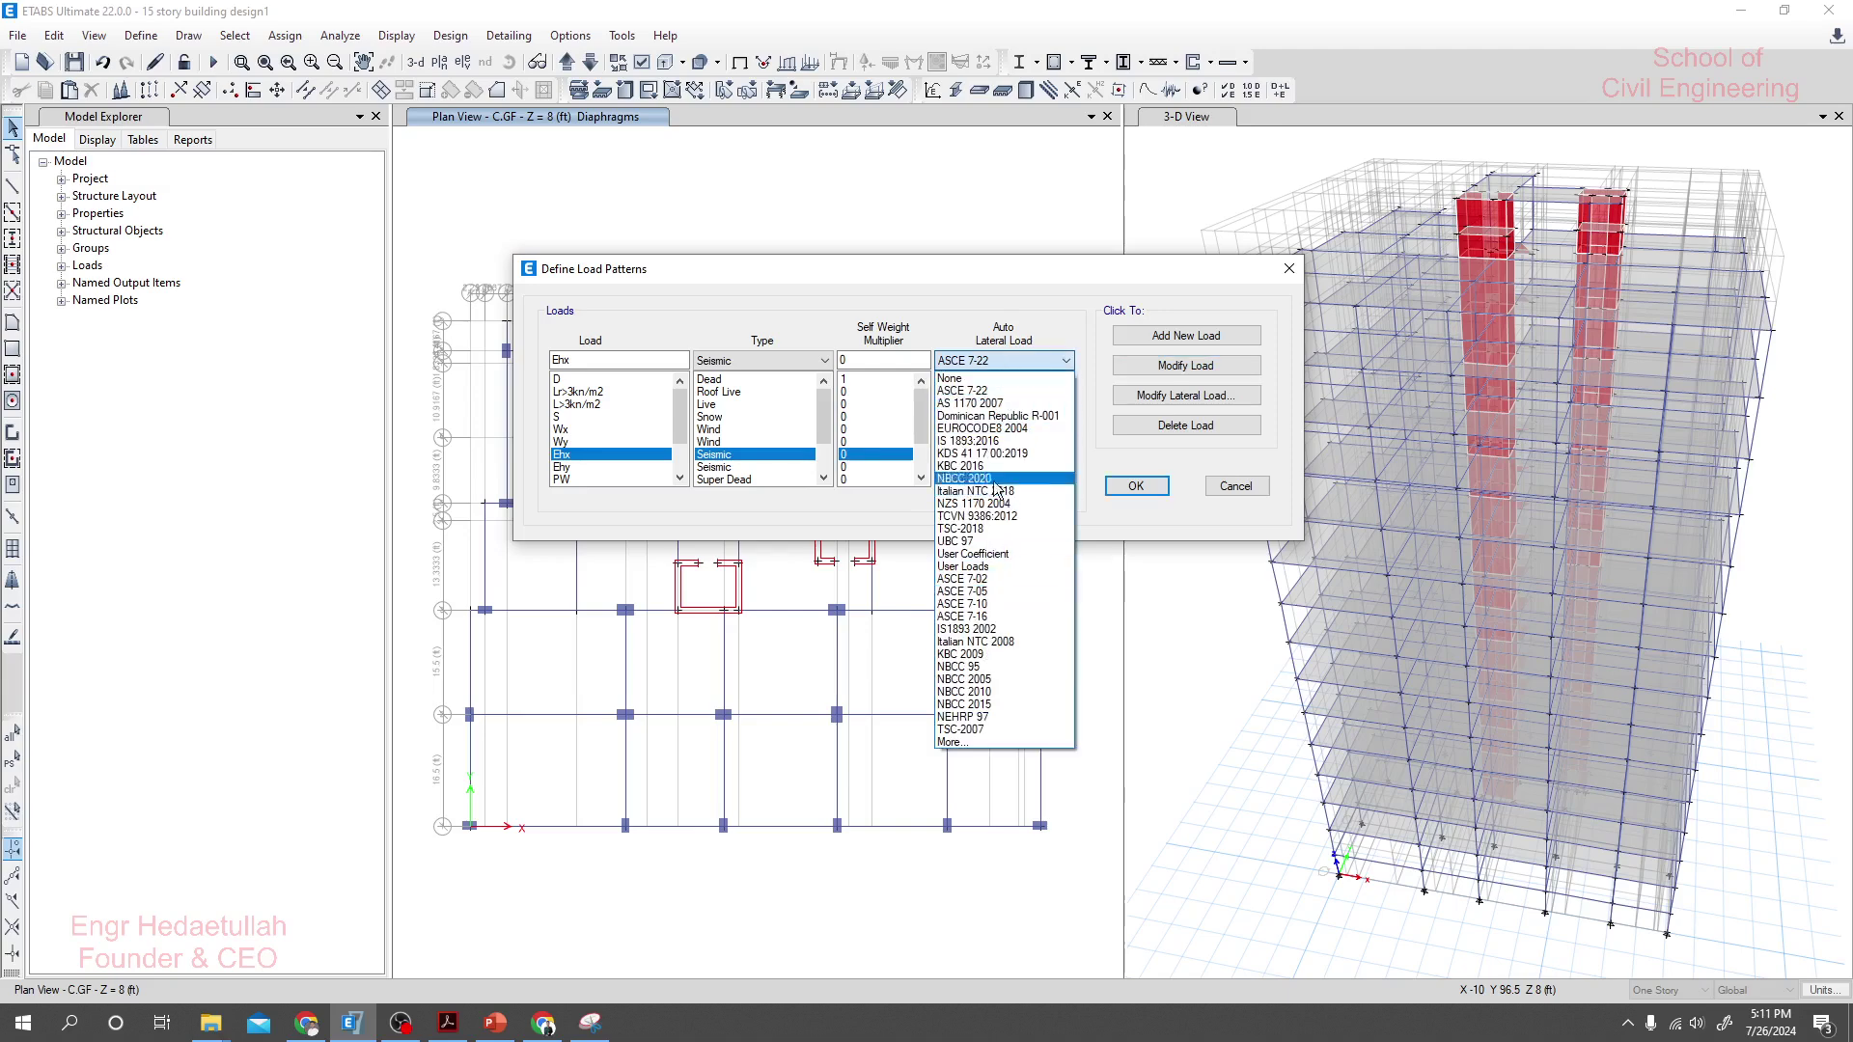
pyautogui.click(991, 617)
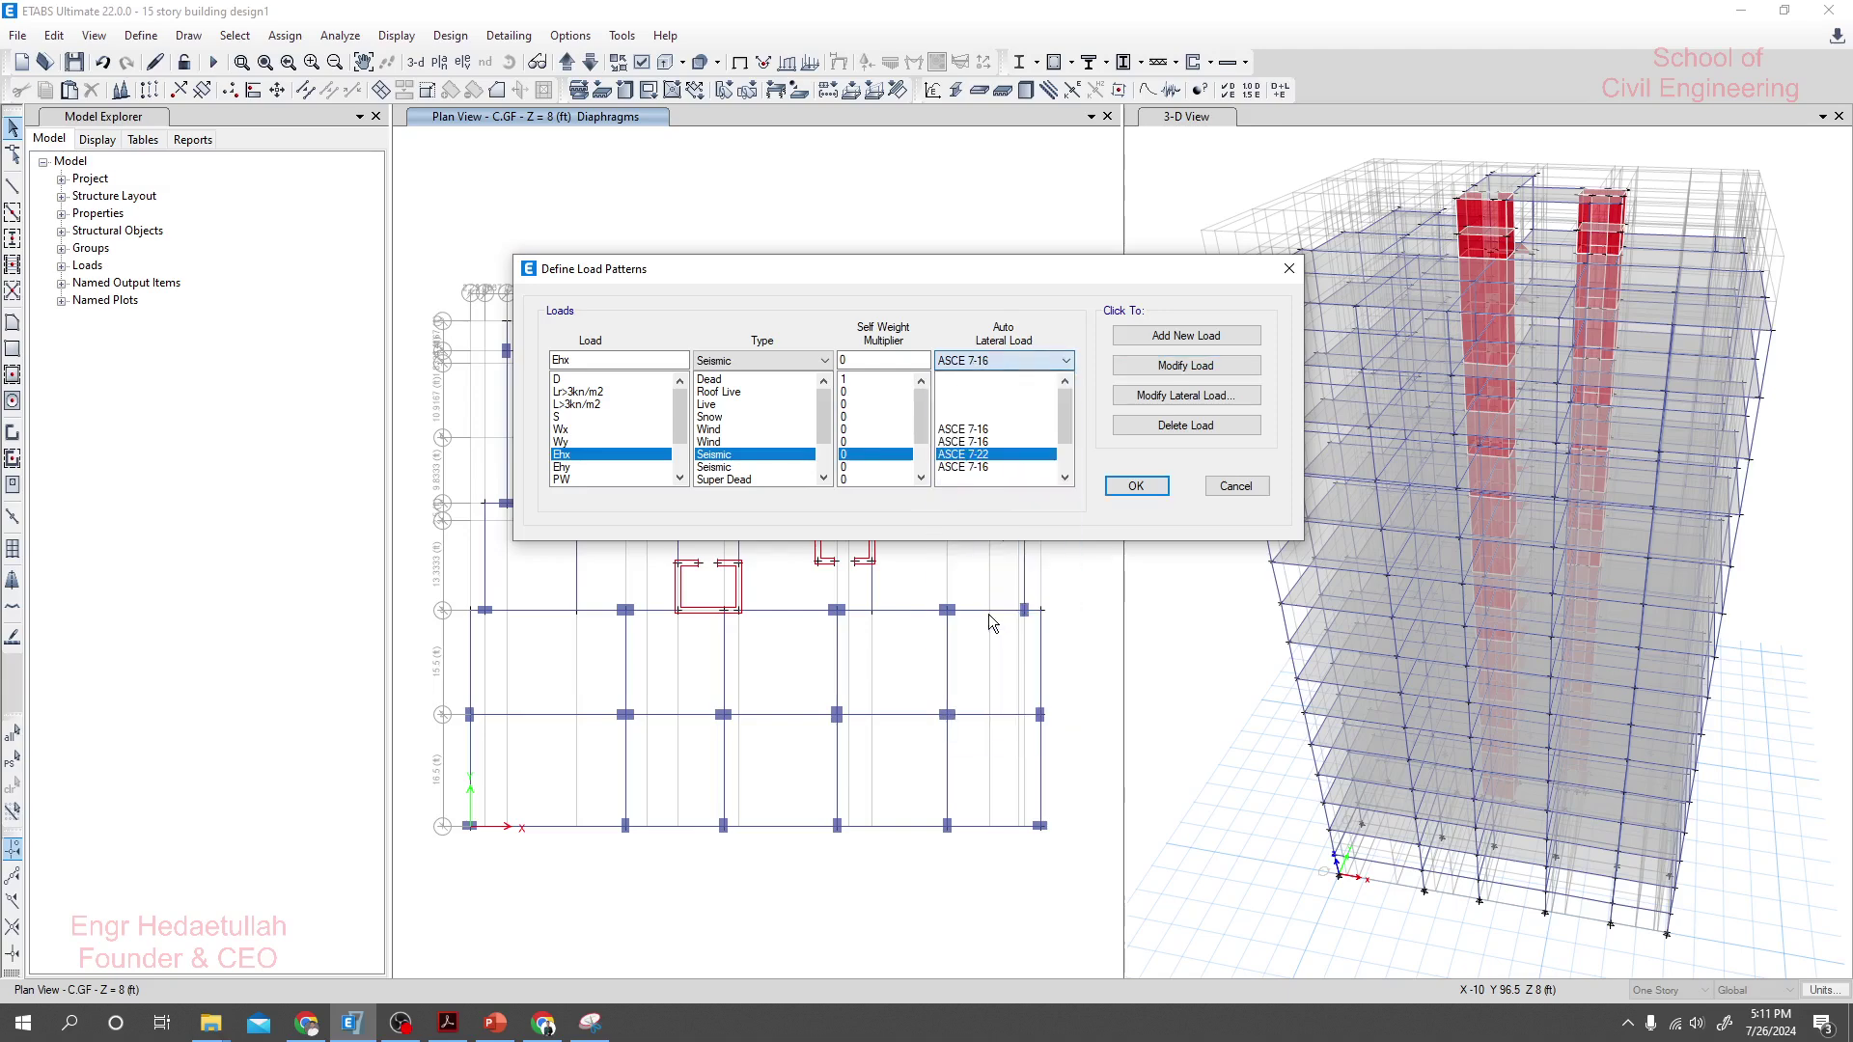
pyautogui.click(1195, 367)
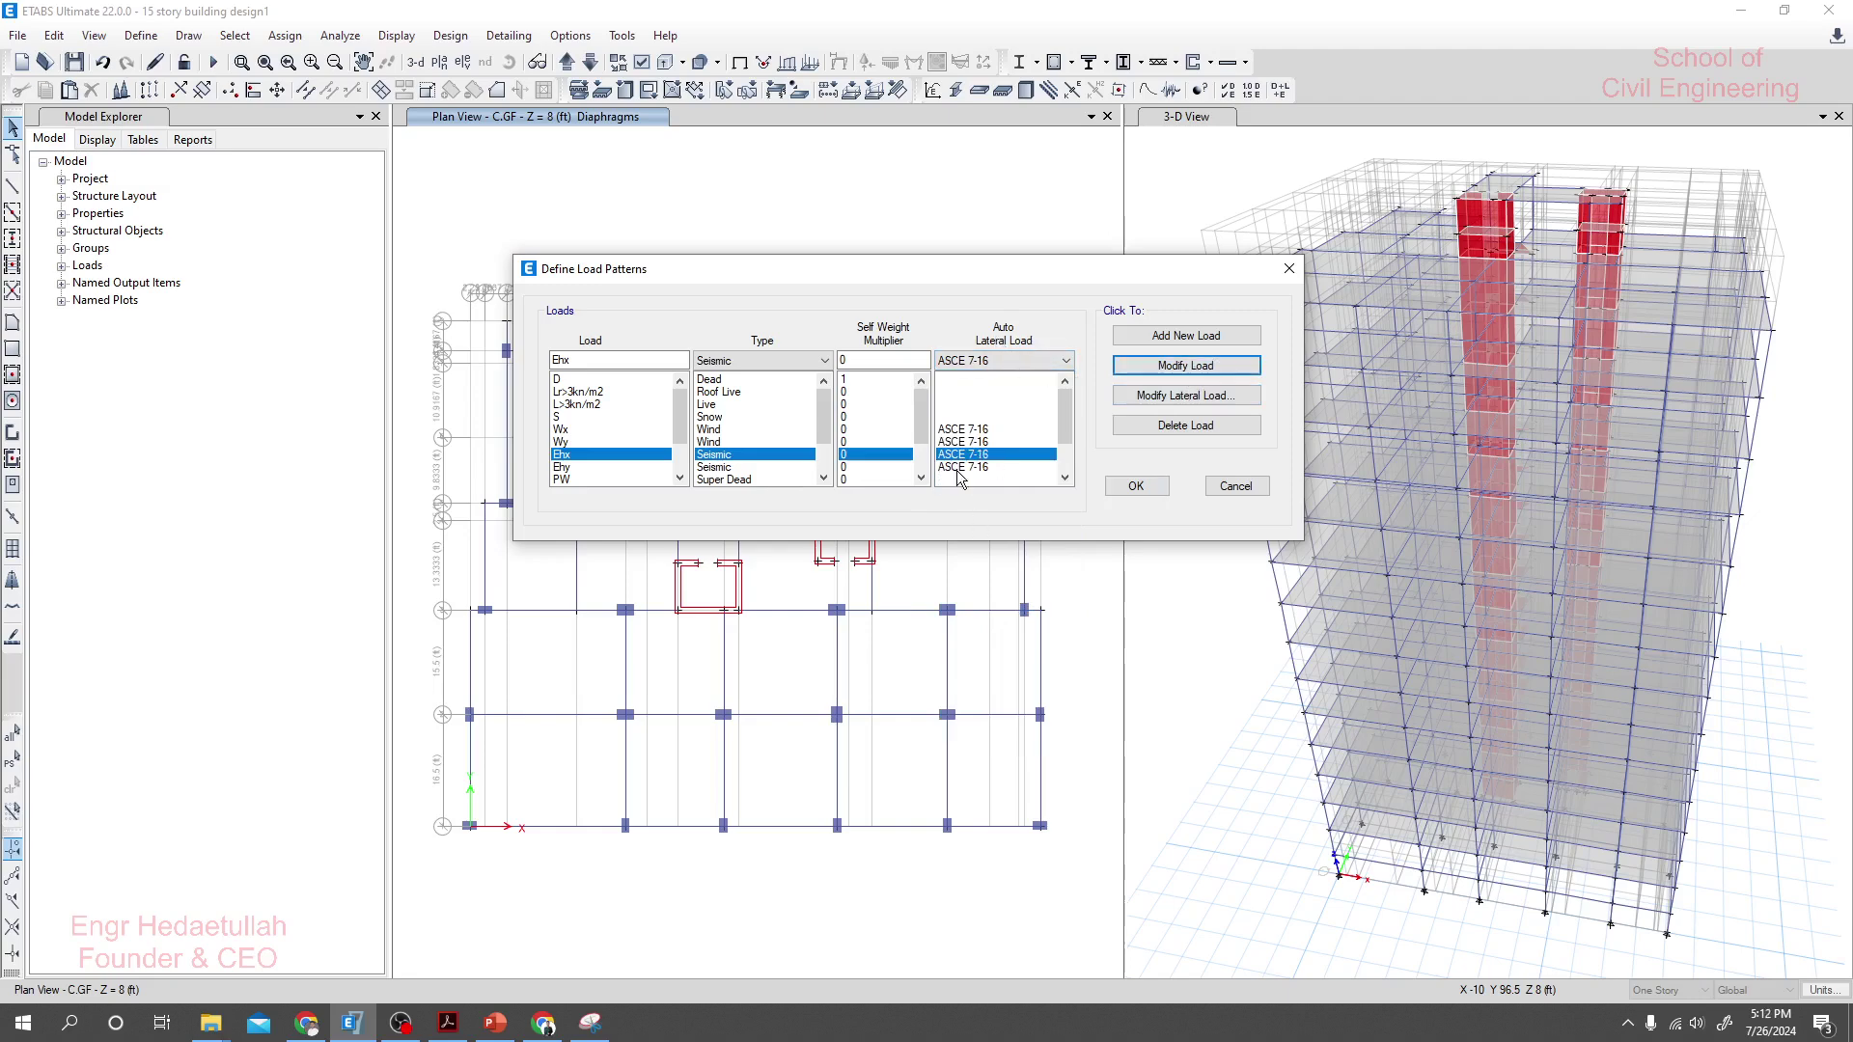
# - Uncheck the Y-direction loads in Ehx's ASCE 7-16 seismic settings, then launch Epic Pen
pyautogui.click(1173, 398)
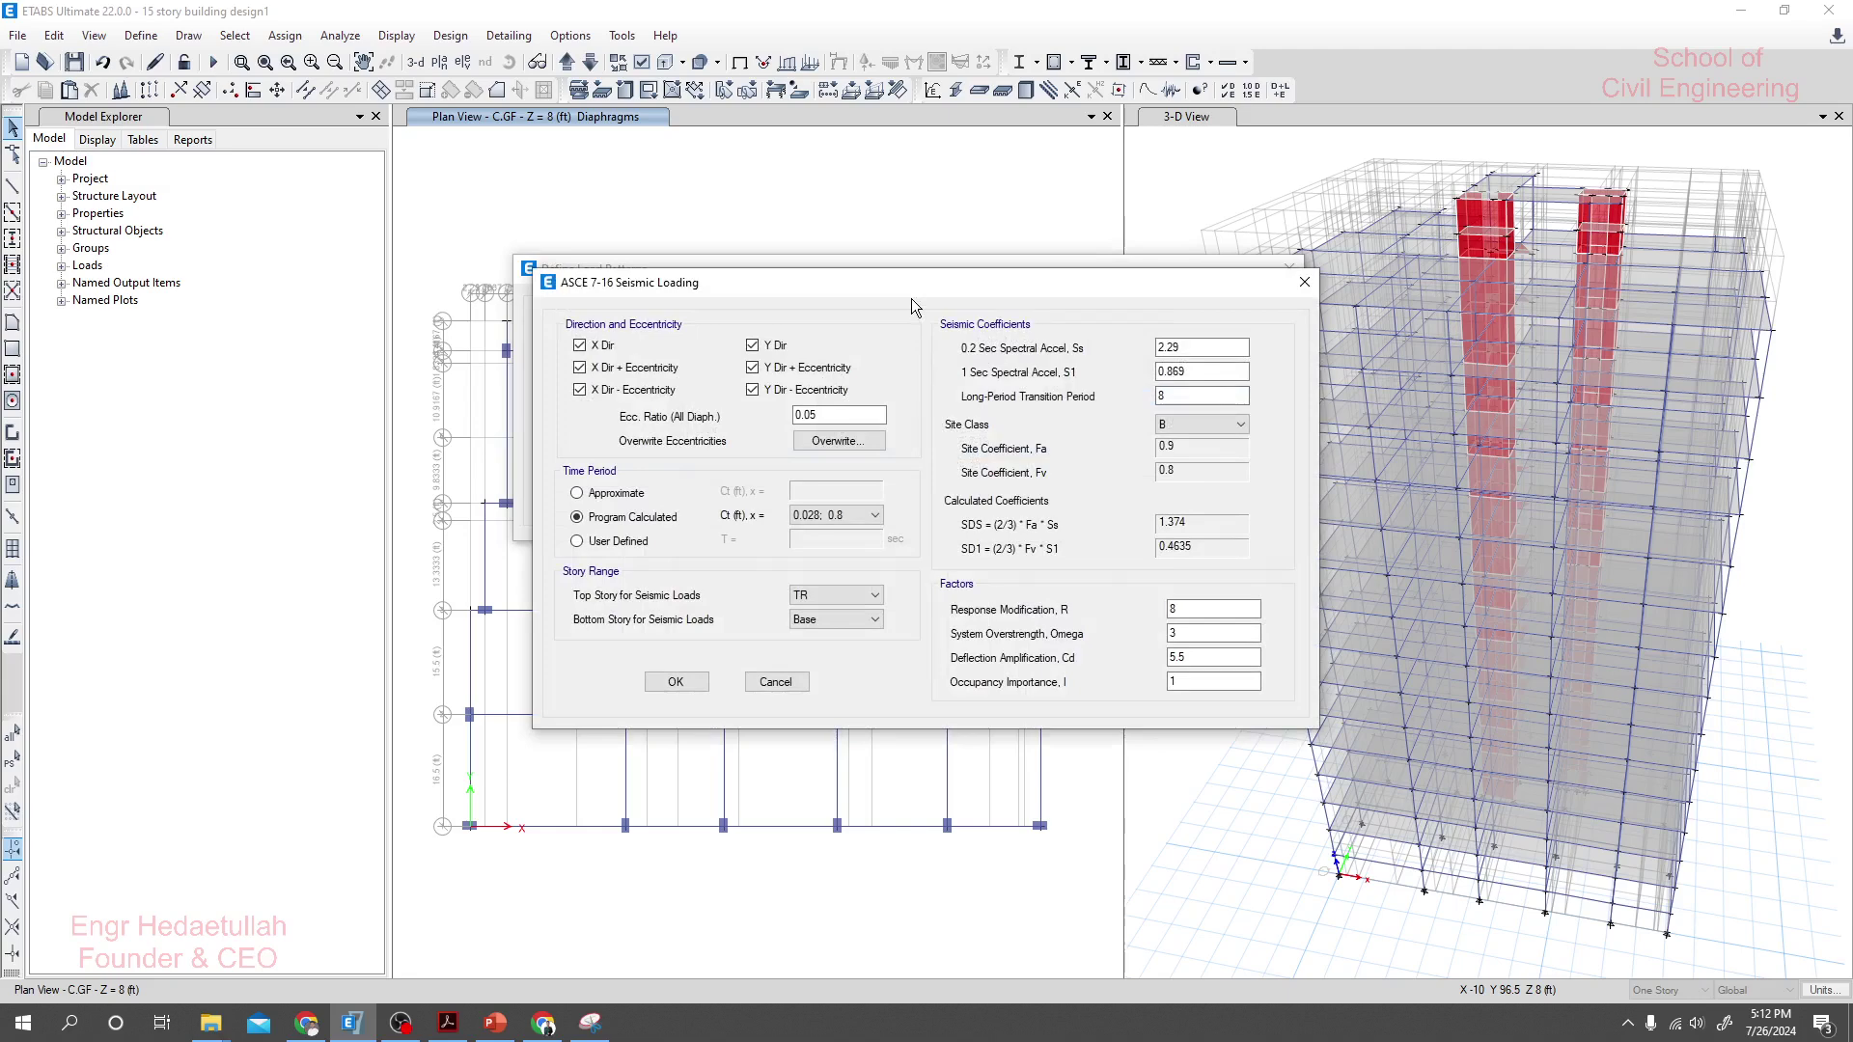
pyautogui.click(752, 347)
pyautogui.moveTo(675, 282); pyautogui.dragTo(778, 250)
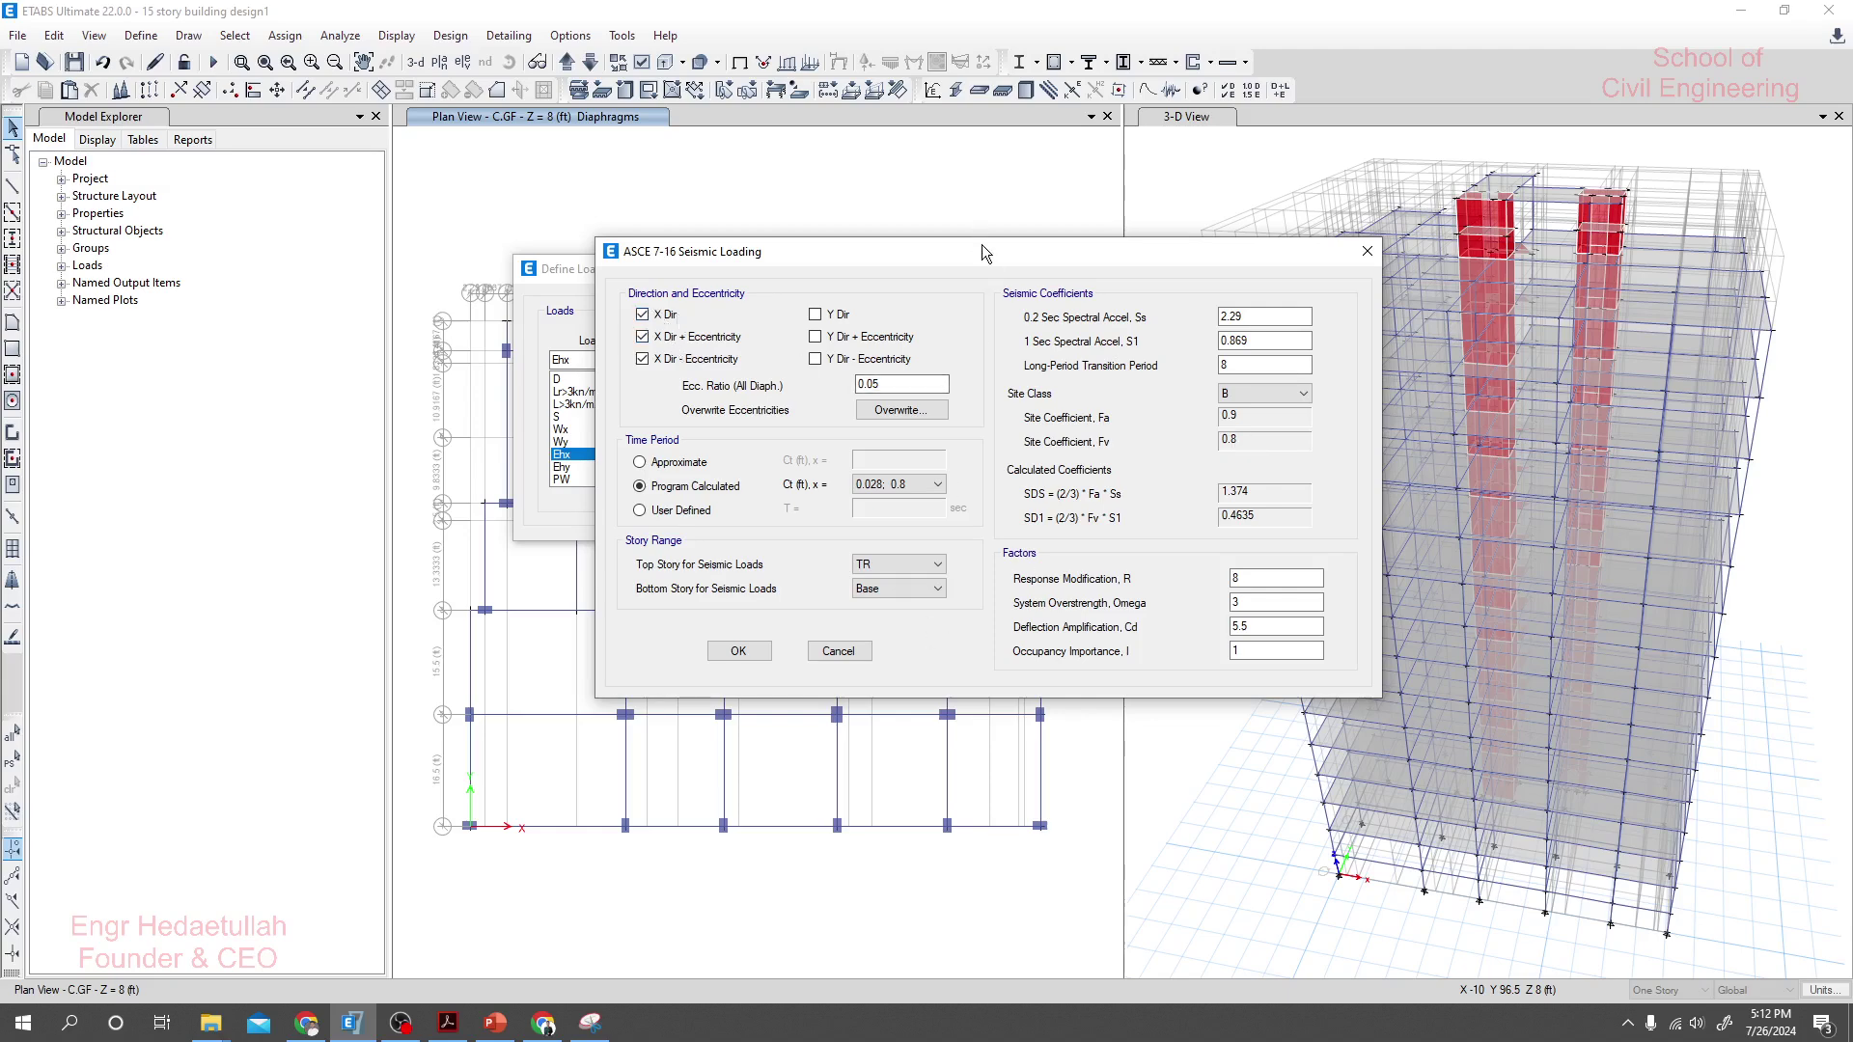
pyautogui.moveTo(982, 247); pyautogui.dragTo(1091, 274)
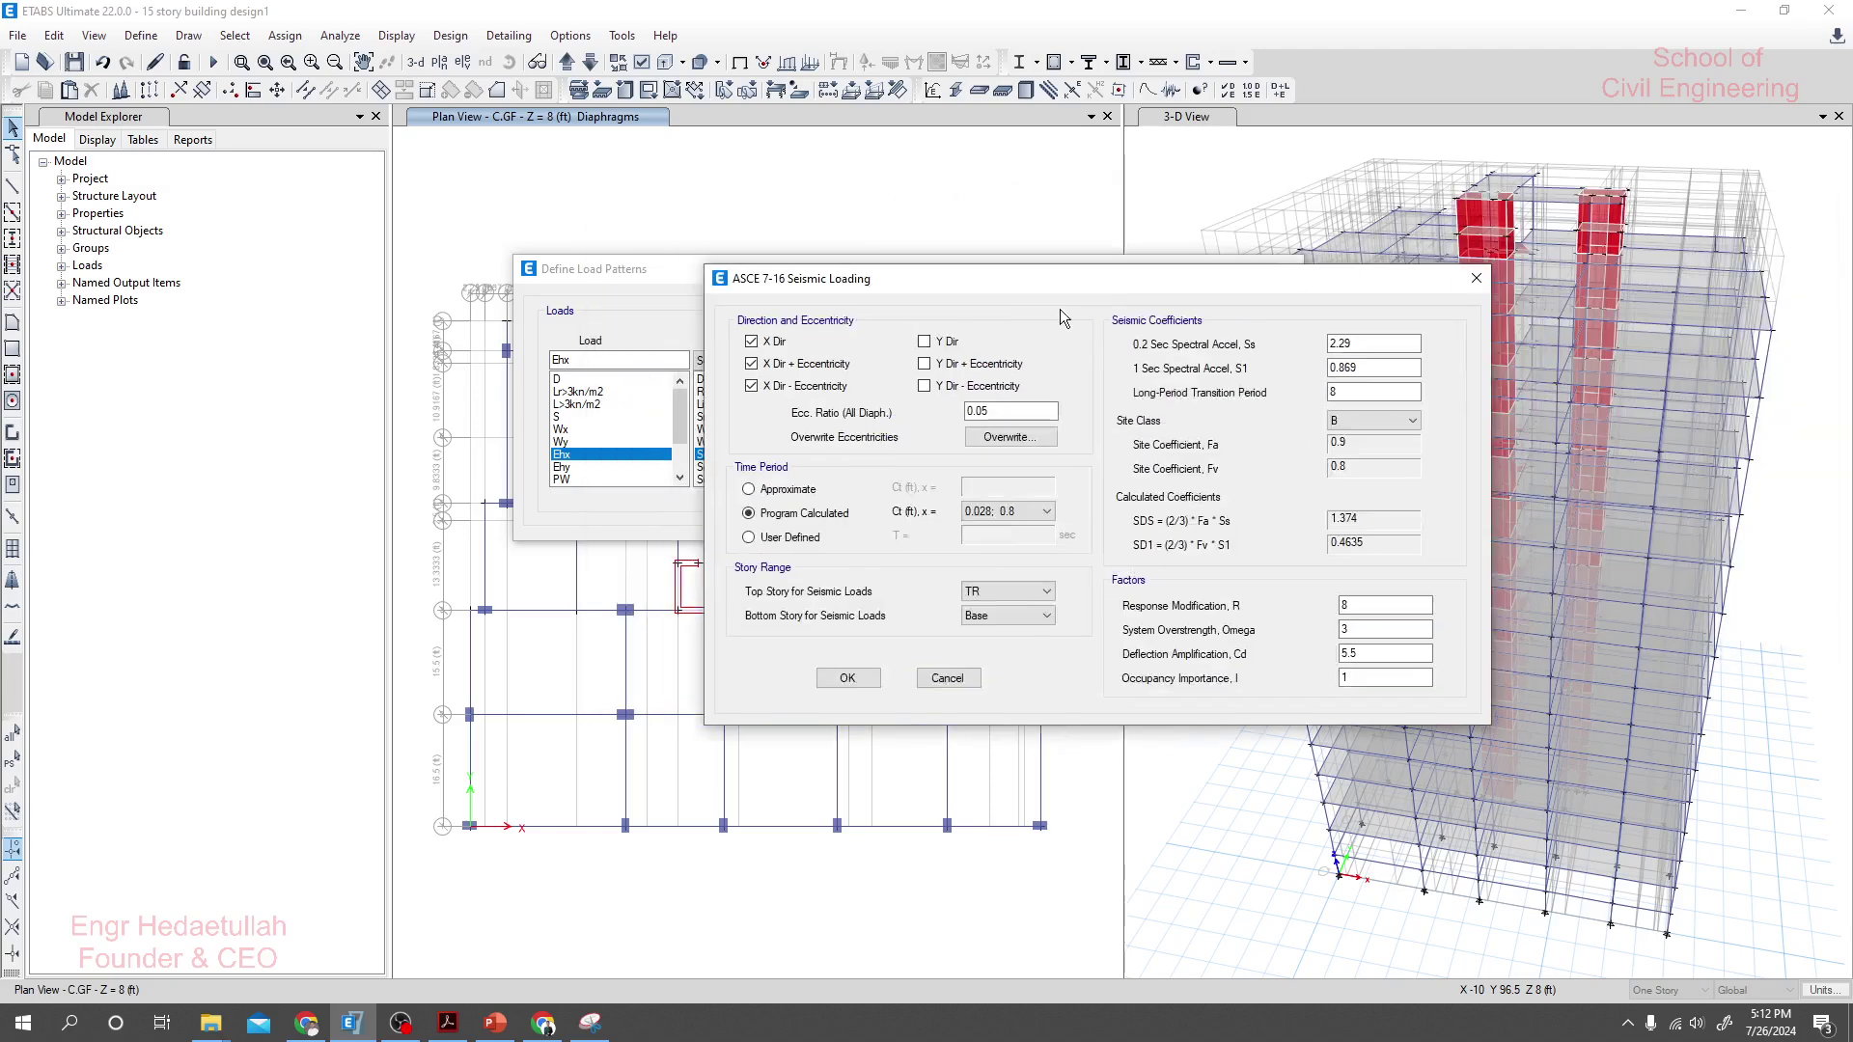
pyautogui.click(69, 1023)
pyautogui.click(266, 698)
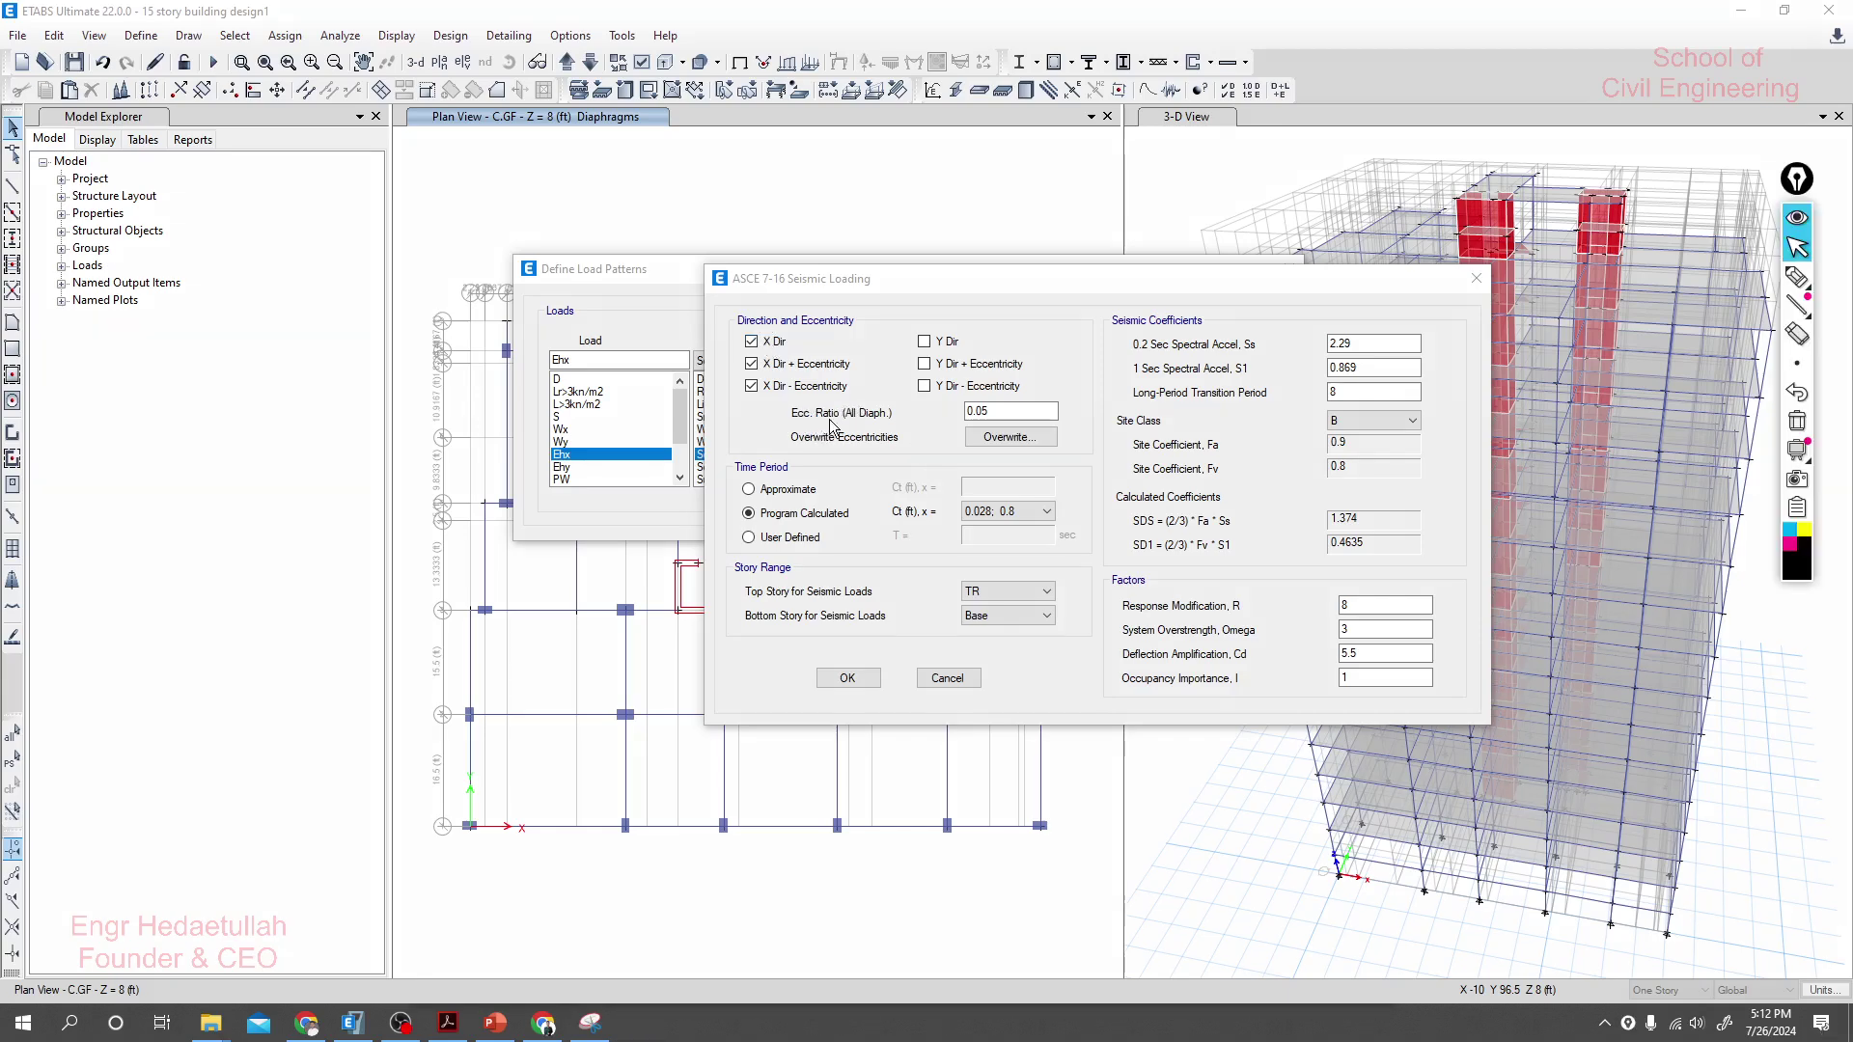
pyautogui.click(1796, 277)
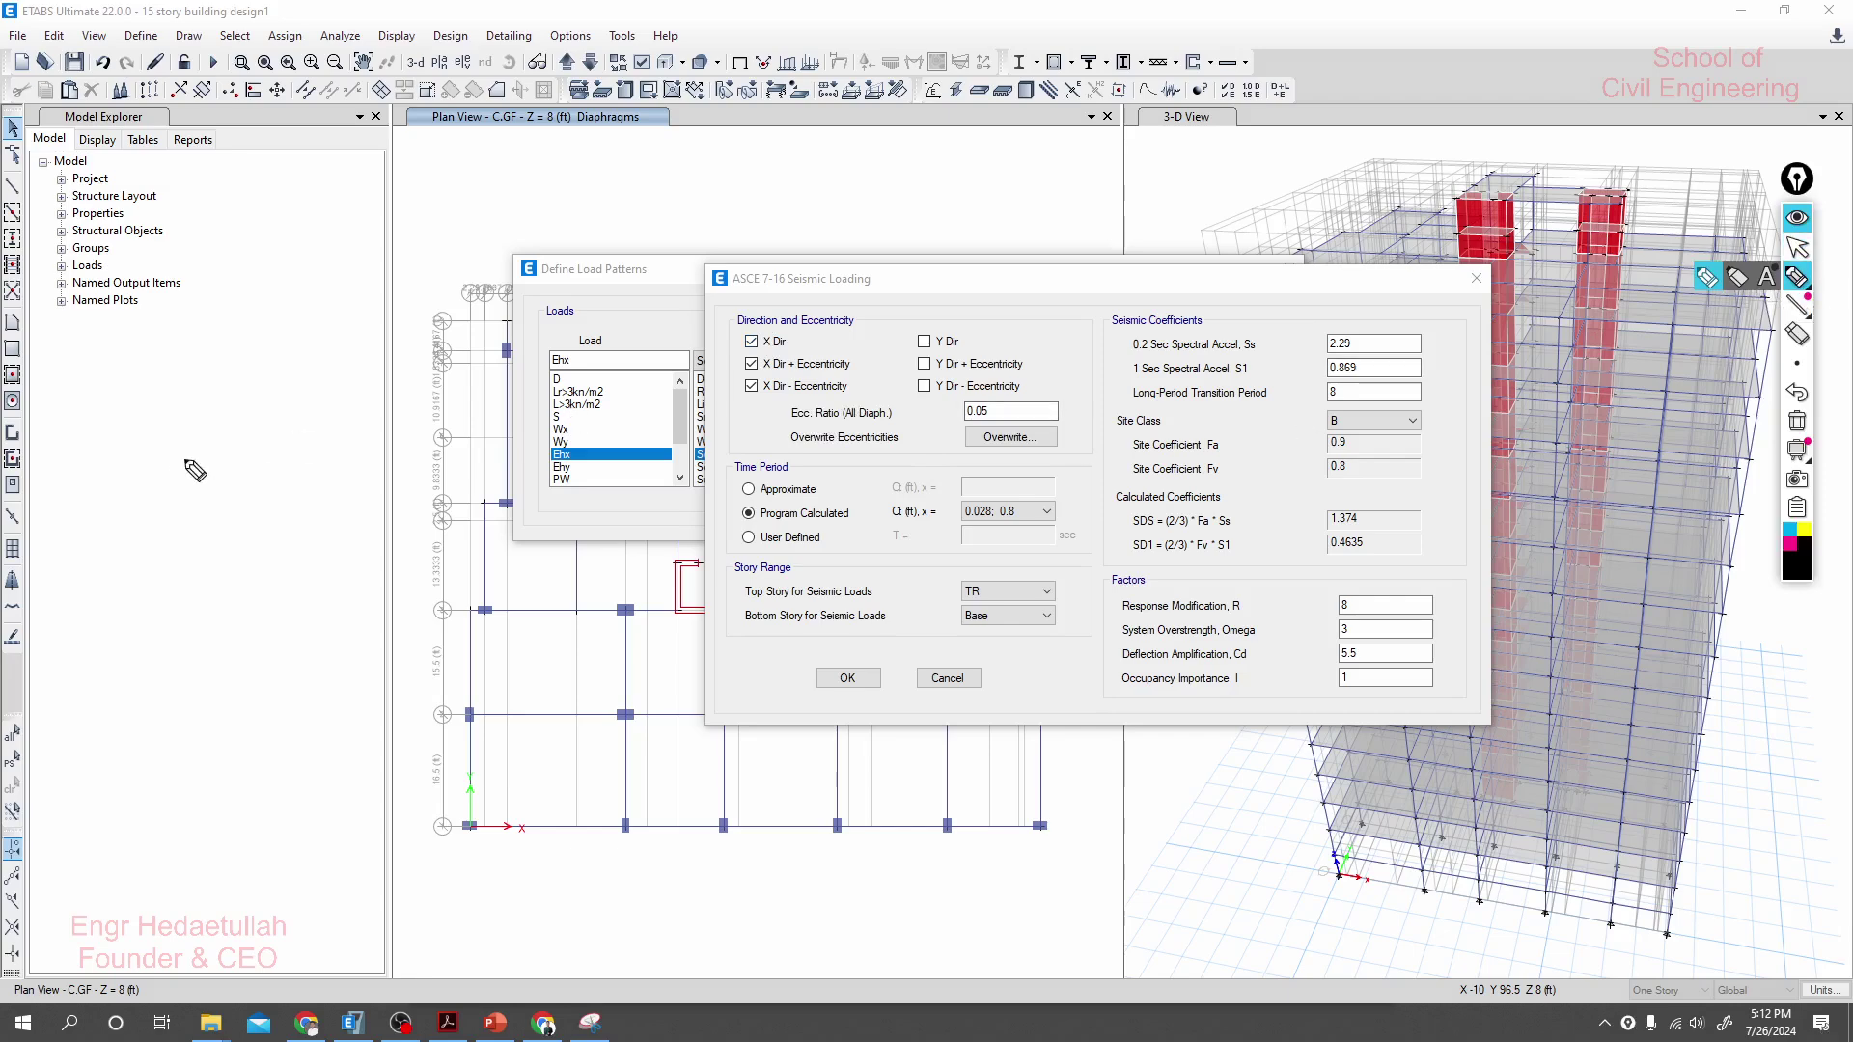
pyautogui.moveTo(730, 336); pyautogui.dragTo(801, 321)
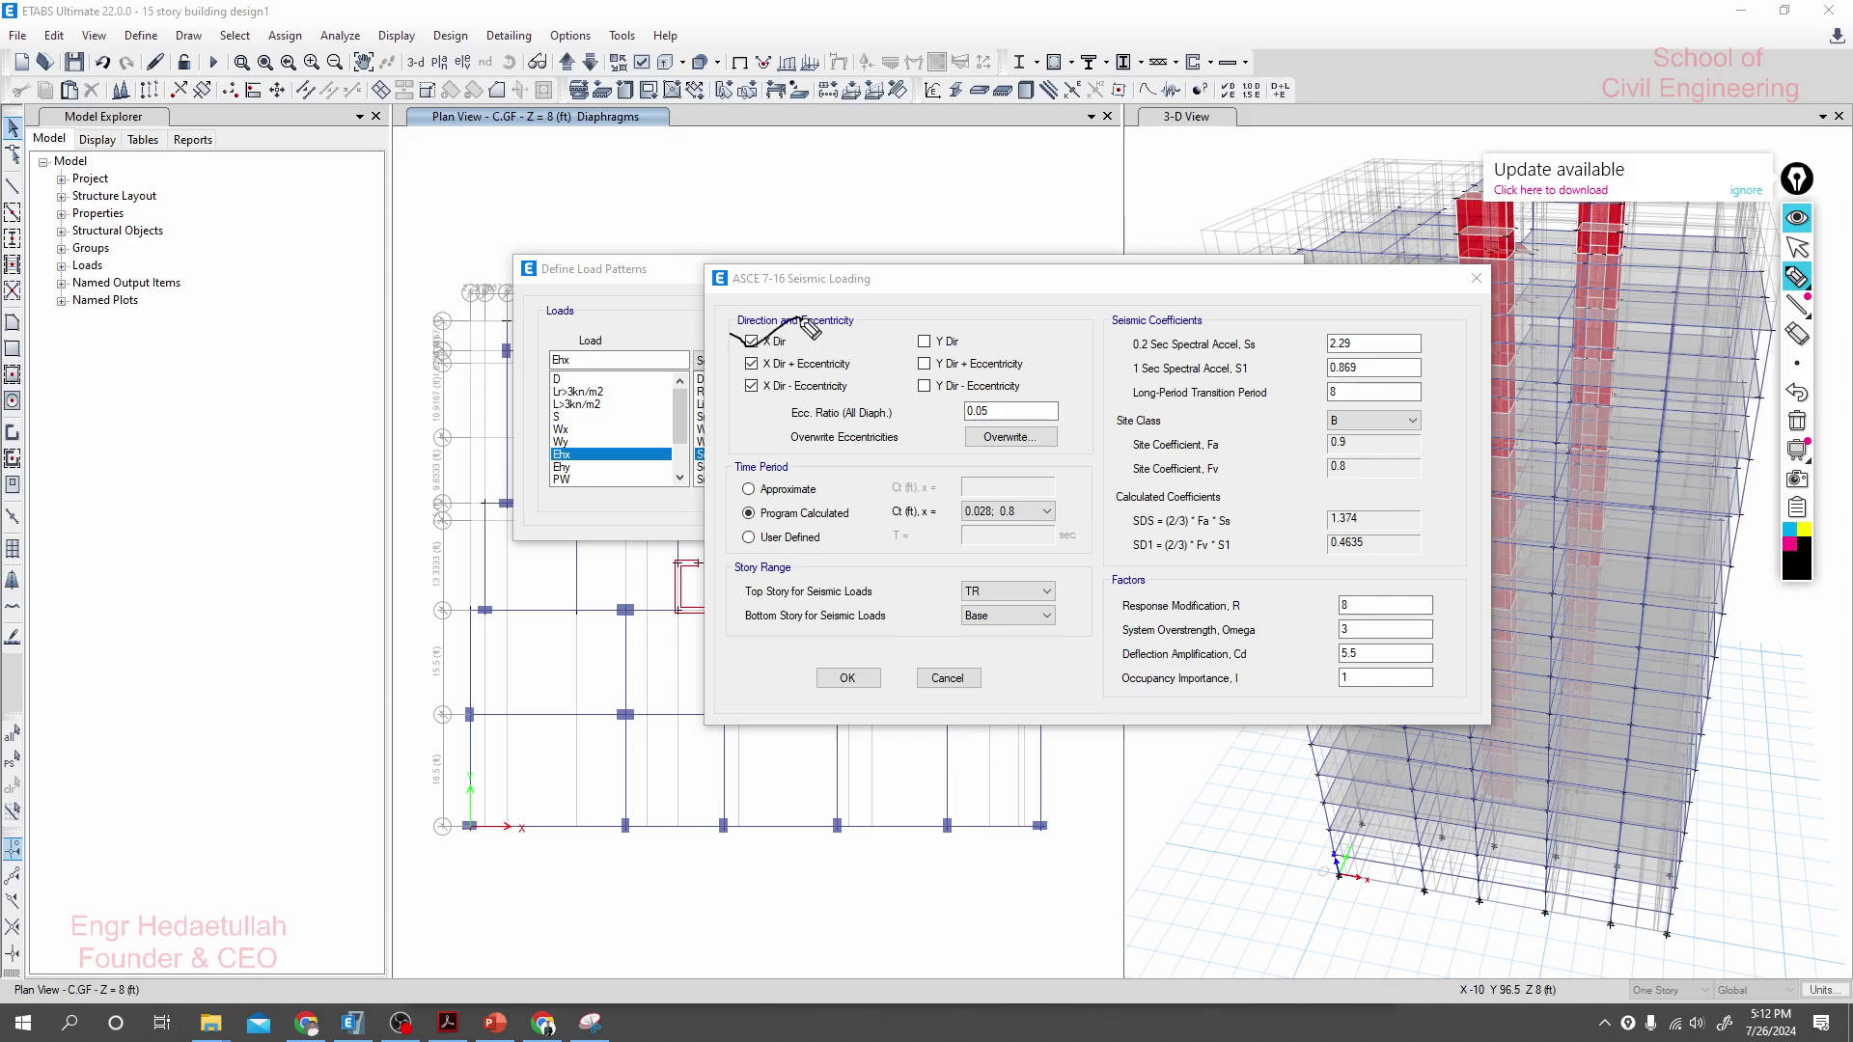
pyautogui.moveTo(206, 568)
pyautogui.mouseDown()
pyautogui.moveTo(441, 568)
pyautogui.moveTo(431, 585)
pyautogui.mouseUp()
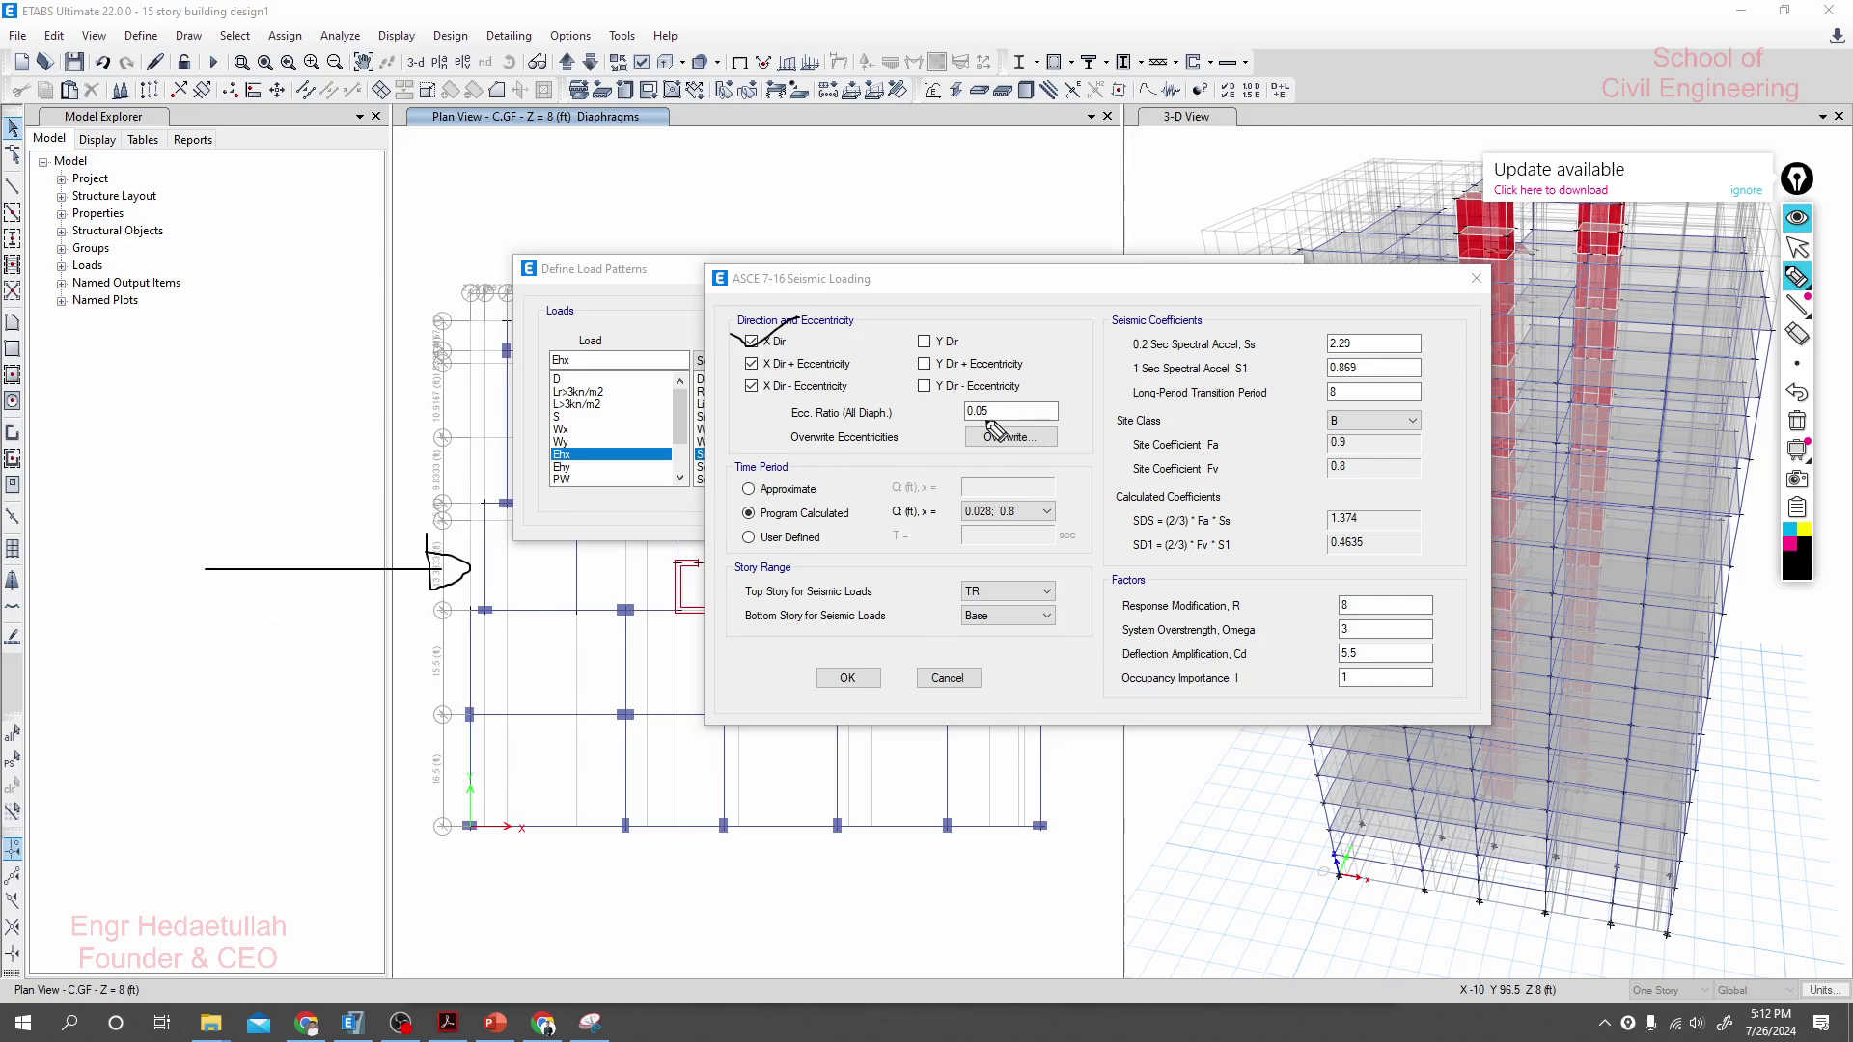
pyautogui.moveTo(988, 397)
pyautogui.mouseDown()
pyautogui.moveTo(950, 404)
pyautogui.moveTo(1007, 425)
pyautogui.mouseUp()
pyautogui.click(1800, 422)
pyautogui.moveTo(965, 424)
pyautogui.mouseDown()
pyautogui.moveTo(1009, 405)
pyautogui.moveTo(973, 417)
pyautogui.mouseUp()
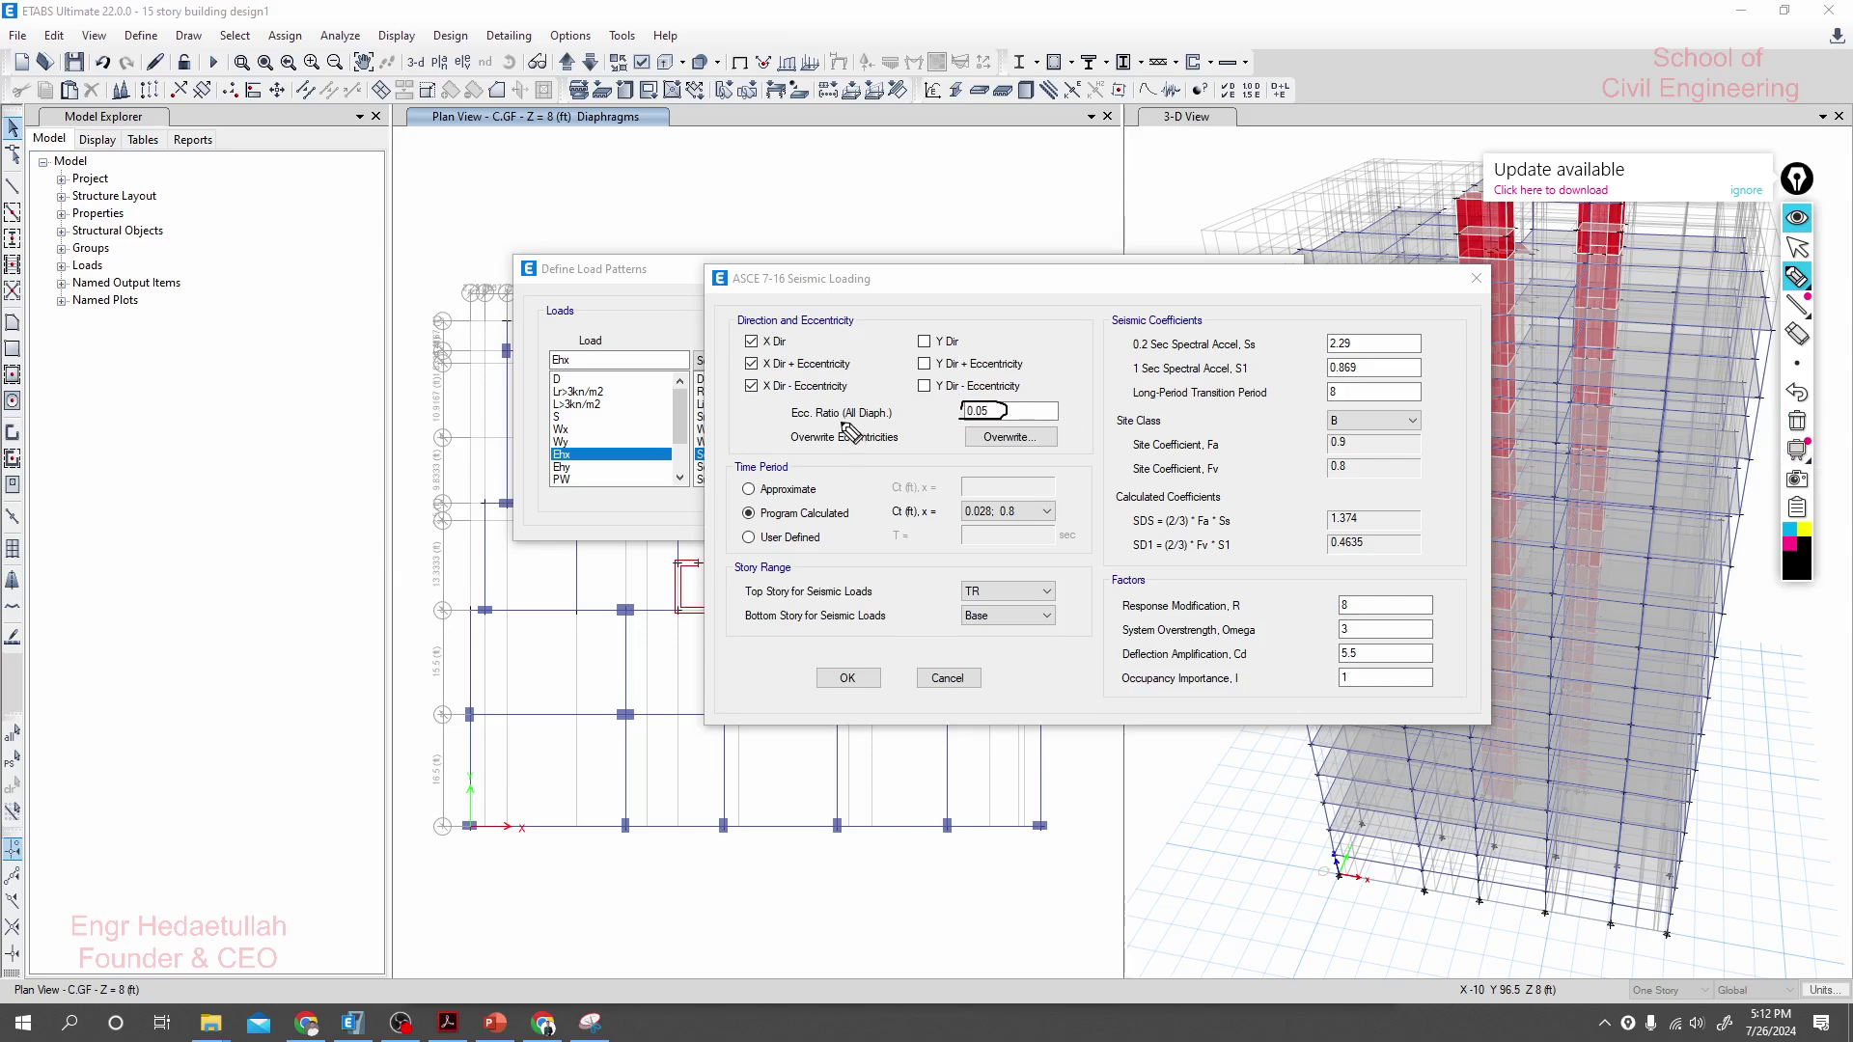
pyautogui.moveTo(728, 367); pyautogui.dragTo(781, 350)
pyautogui.click(1797, 421)
pyautogui.moveTo(273, 532)
pyautogui.mouseDown()
pyautogui.moveTo(468, 538)
pyautogui.moveTo(416, 523)
pyautogui.moveTo(473, 531)
pyautogui.mouseUp()
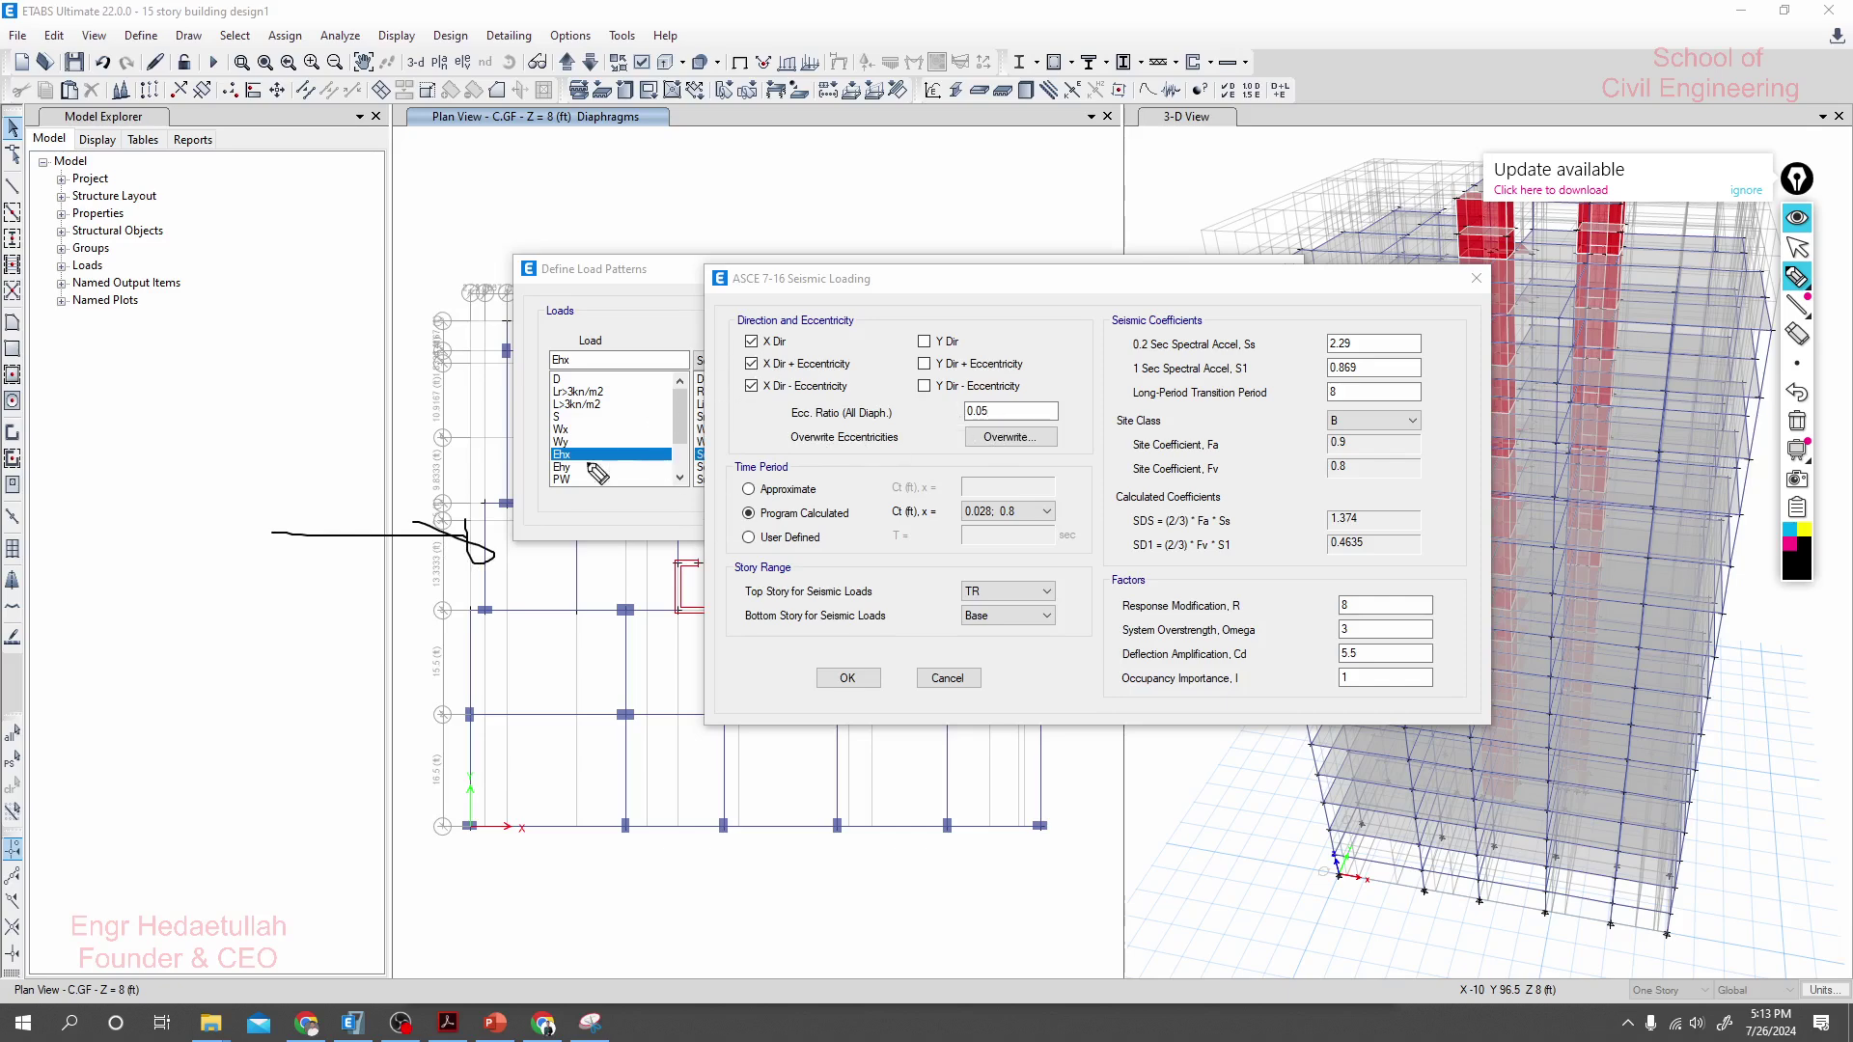
pyautogui.moveTo(271, 459)
pyautogui.mouseDown()
pyautogui.moveTo(463, 463)
pyautogui.moveTo(441, 443)
pyautogui.mouseUp()
pyautogui.moveTo(267, 647)
pyautogui.mouseDown()
pyautogui.moveTo(481, 636)
pyautogui.moveTo(441, 620)
pyautogui.moveTo(453, 661)
pyautogui.moveTo(445, 607)
pyautogui.mouseUp()
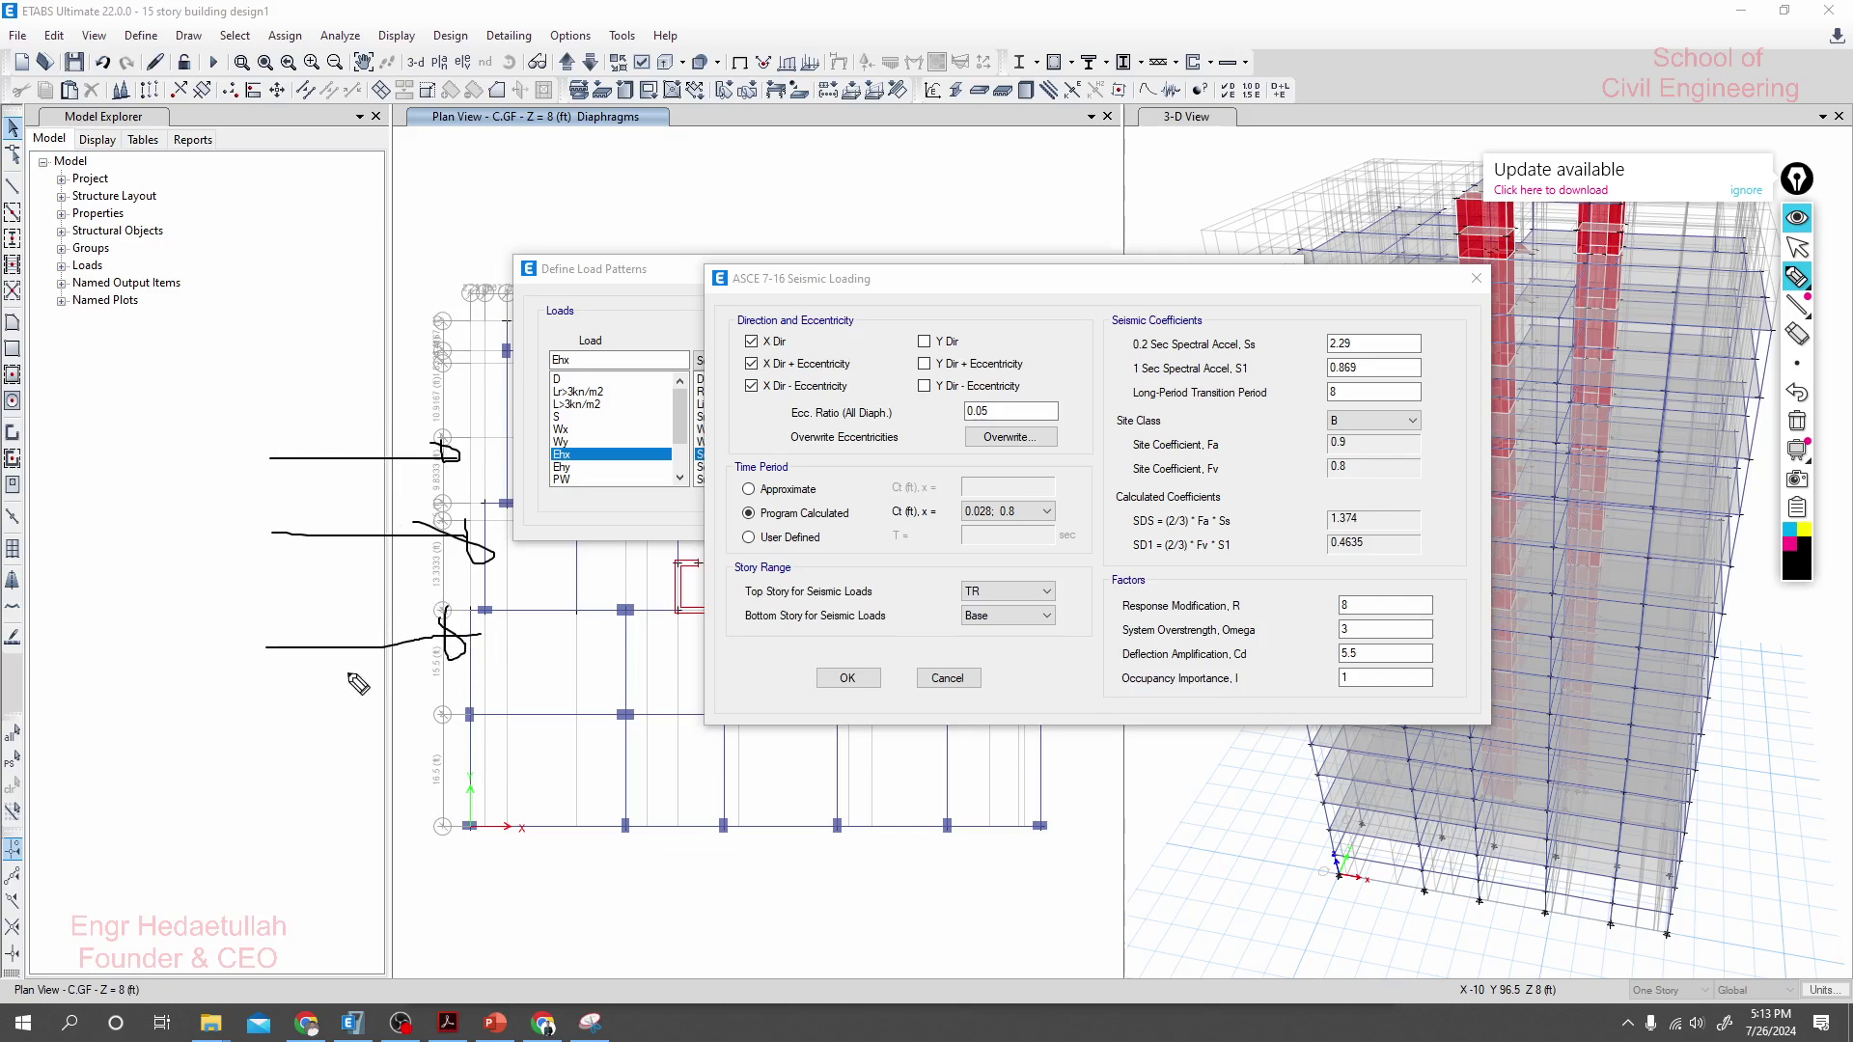
pyautogui.moveTo(730, 832)
pyautogui.mouseDown()
pyautogui.moveTo(719, 947)
pyautogui.moveTo(712, 852)
pyautogui.moveTo(744, 816)
pyautogui.moveTo(689, 839)
pyautogui.mouseUp()
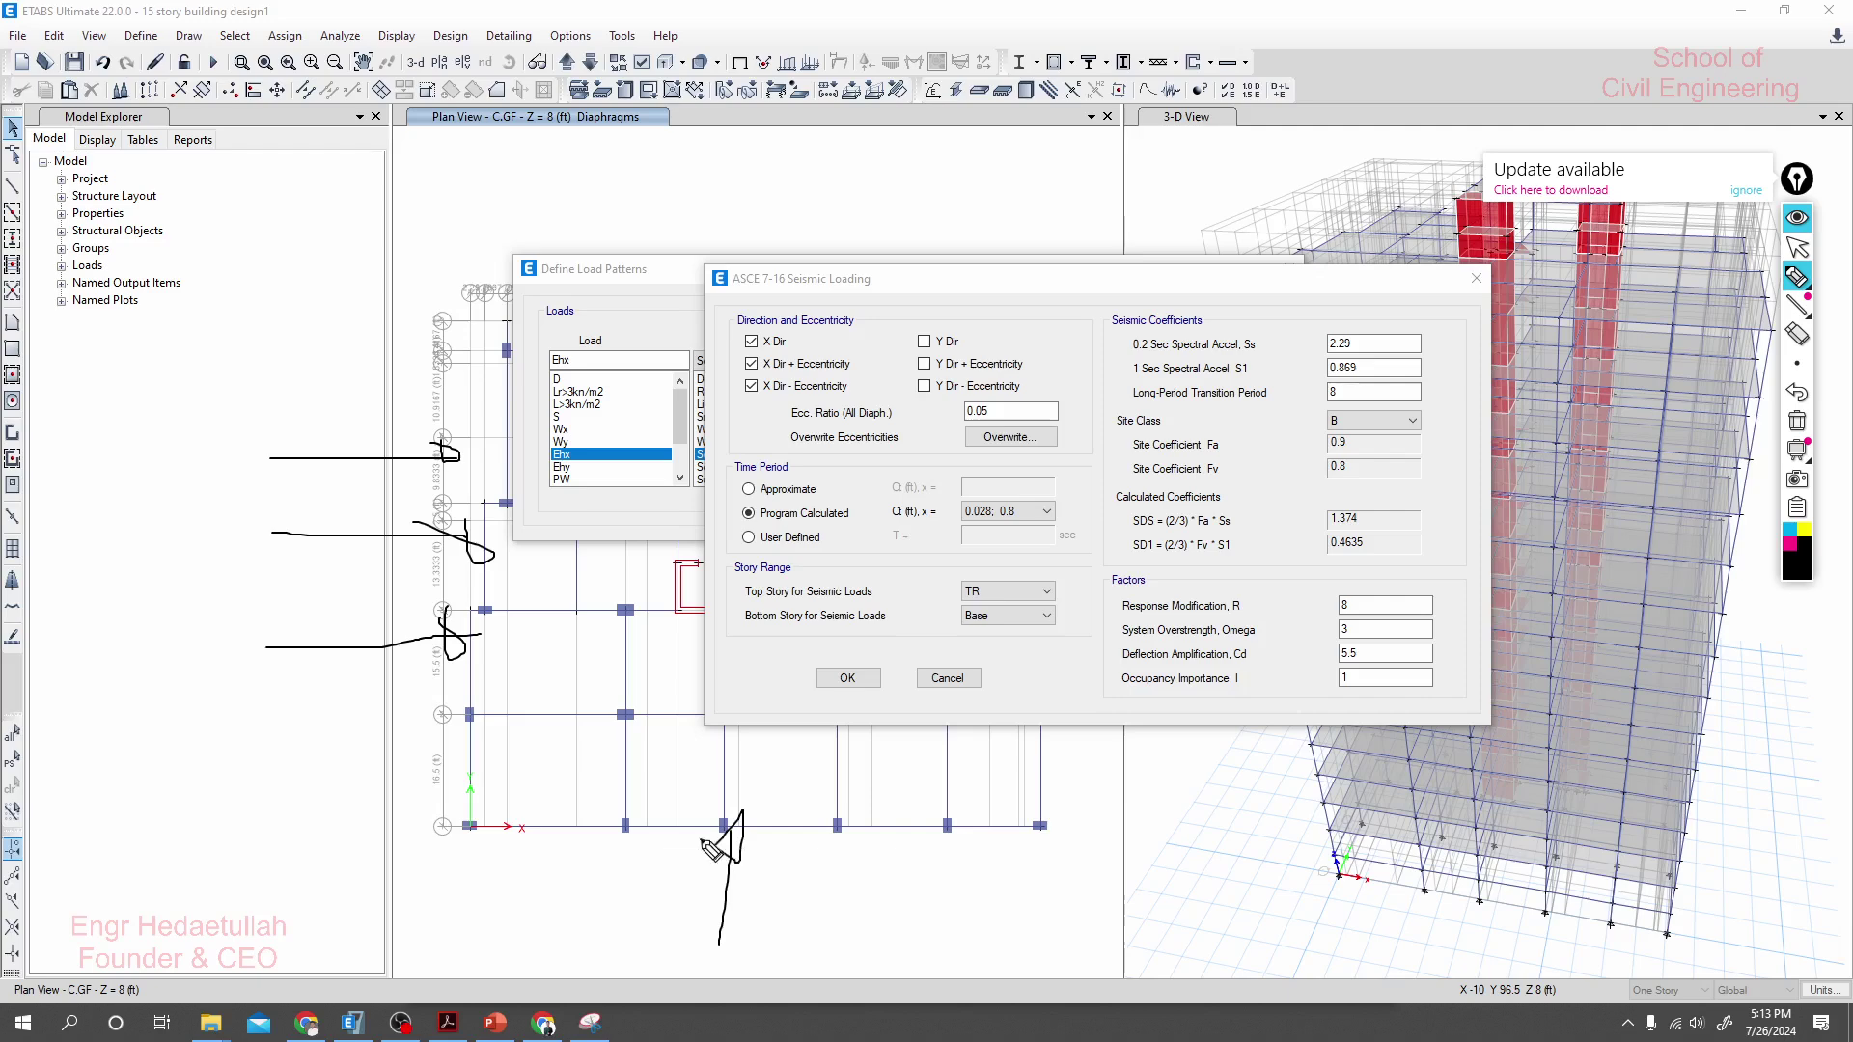
pyautogui.moveTo(617, 955); pyautogui.dragTo(629, 856)
pyautogui.moveTo(840, 917)
pyautogui.mouseDown()
pyautogui.moveTo(840, 847)
pyautogui.moveTo(878, 873)
pyautogui.moveTo(801, 871)
pyautogui.mouseUp()
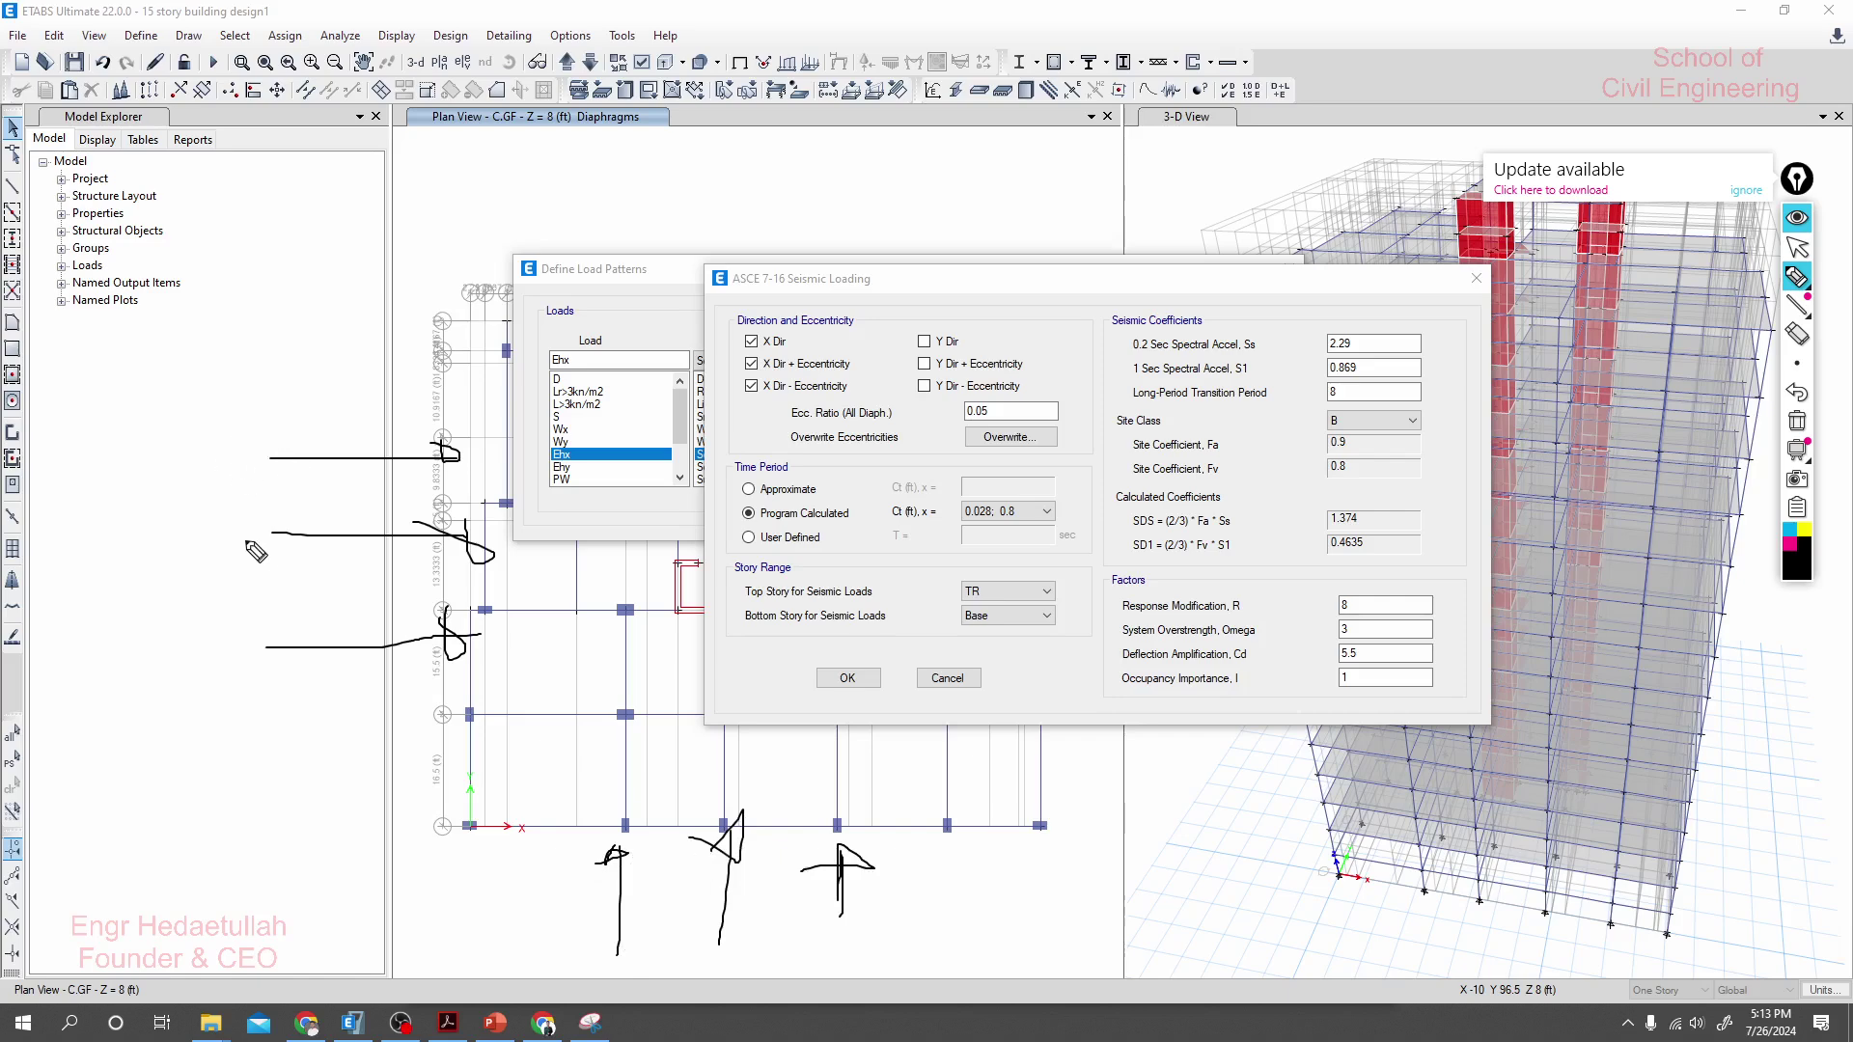
pyautogui.moveTo(201, 538)
pyautogui.mouseDown()
pyautogui.moveTo(207, 567)
pyautogui.moveTo(279, 556)
pyautogui.mouseUp()
pyautogui.moveTo(213, 449)
pyautogui.mouseDown()
pyautogui.moveTo(230, 487)
pyautogui.moveTo(235, 439)
pyautogui.moveTo(175, 494)
pyautogui.moveTo(261, 473)
pyautogui.mouseUp()
pyautogui.moveTo(181, 665)
pyautogui.mouseDown()
pyautogui.moveTo(233, 629)
pyautogui.moveTo(234, 662)
pyautogui.moveTo(258, 639)
pyautogui.moveTo(231, 658)
pyautogui.moveTo(250, 671)
pyautogui.moveTo(259, 630)
pyautogui.moveTo(244, 679)
pyautogui.mouseUp()
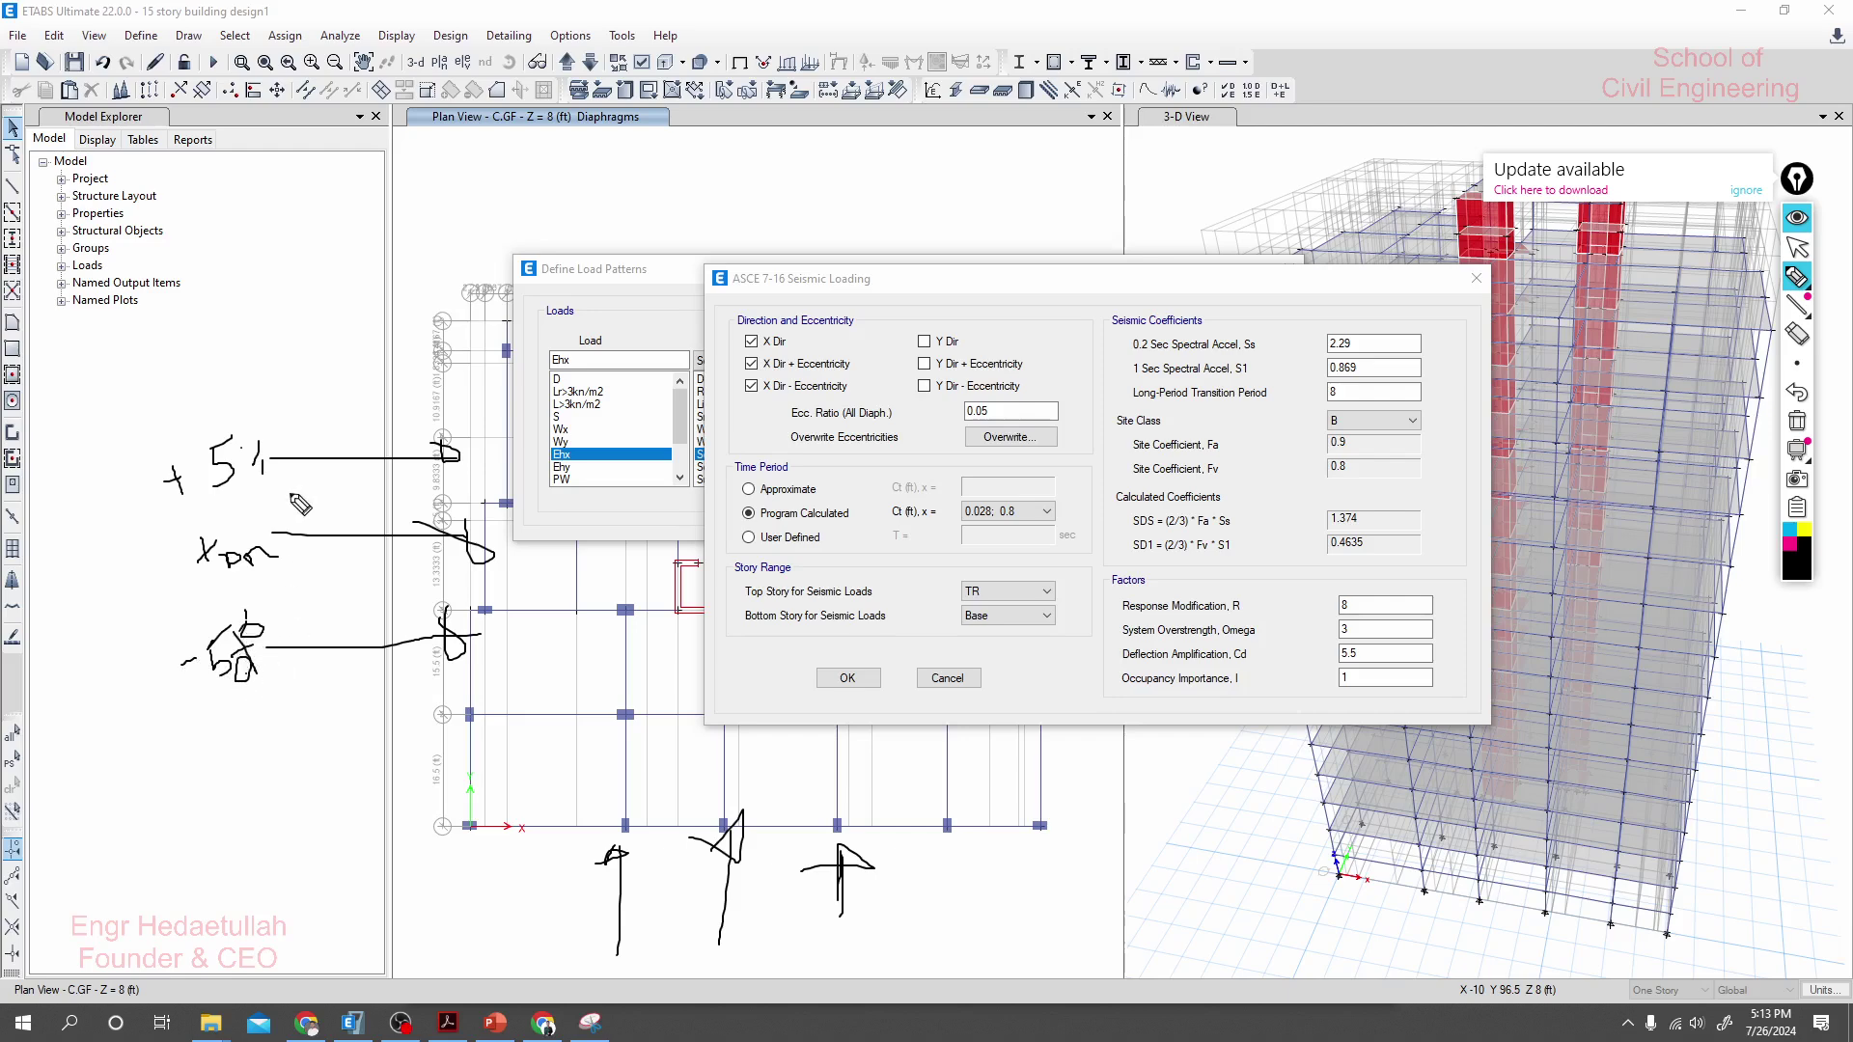
pyautogui.click(1797, 421)
# - Exit Epic Pen drawing mode and ignore the update-available popup
pyautogui.click(1795, 249)
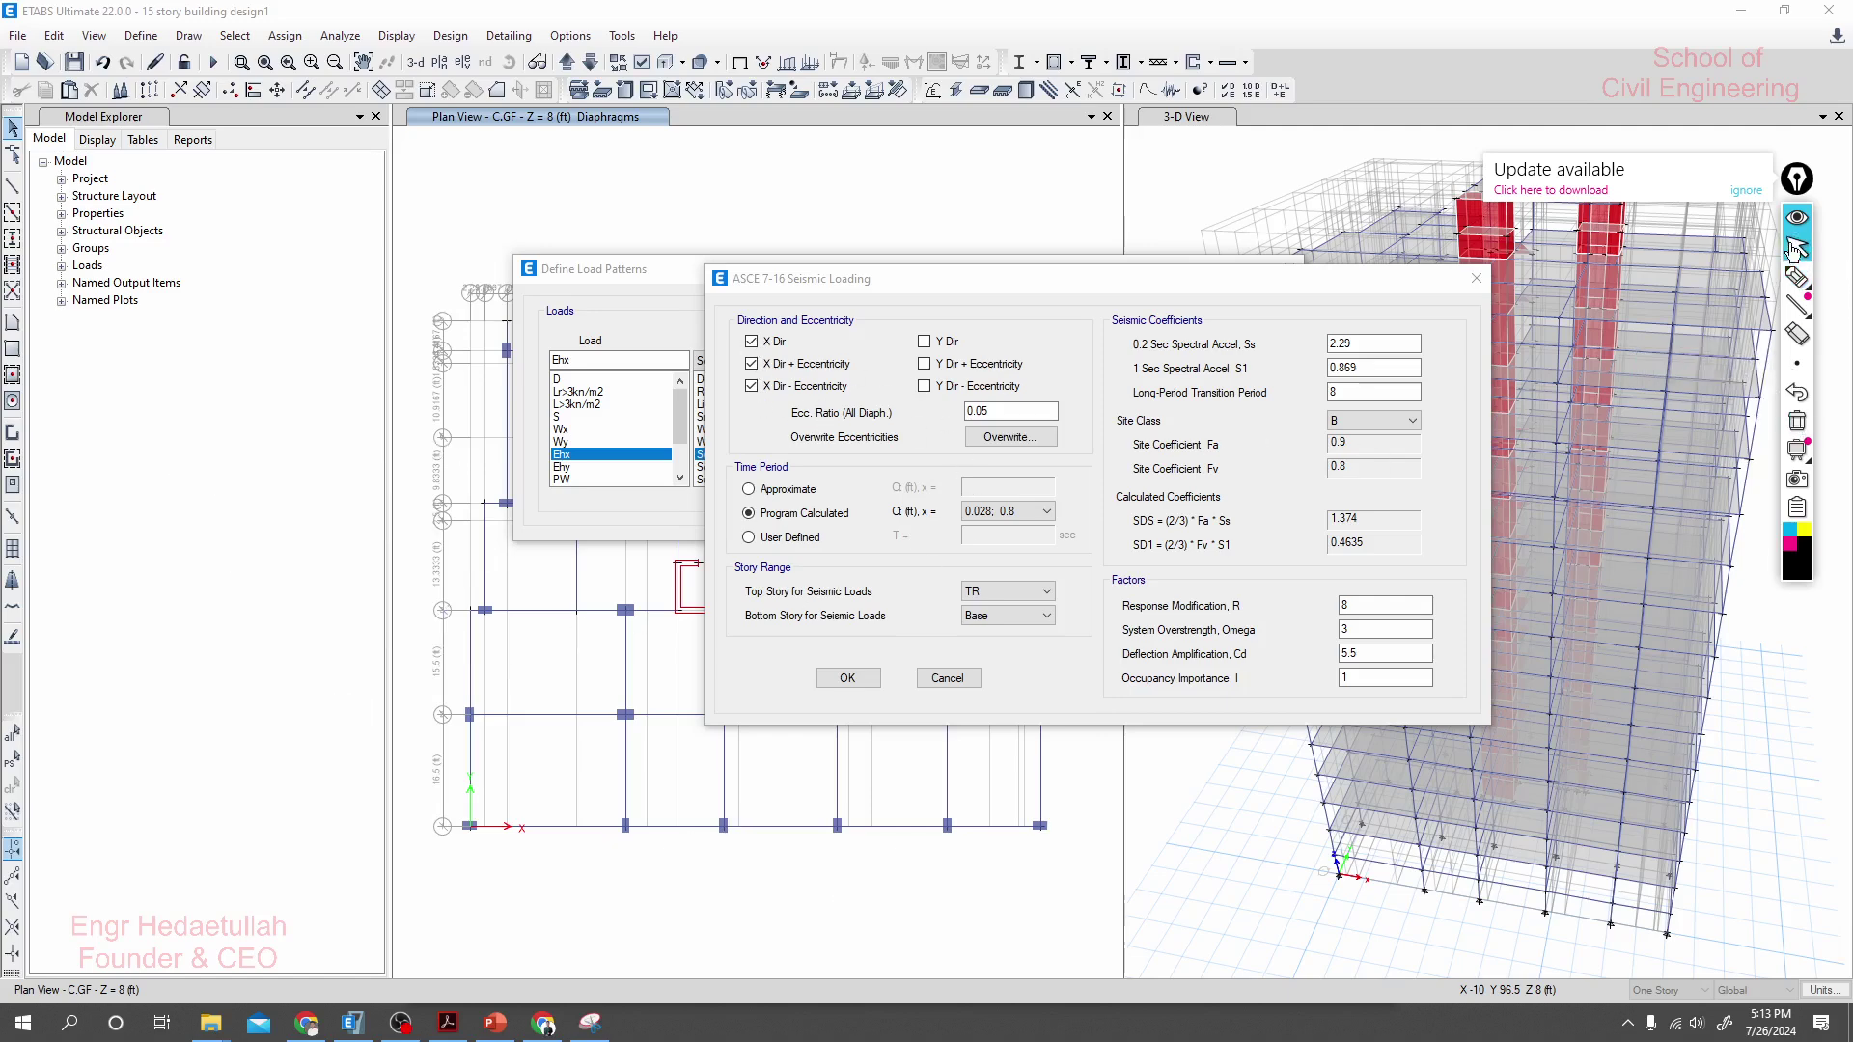
pyautogui.click(1746, 190)
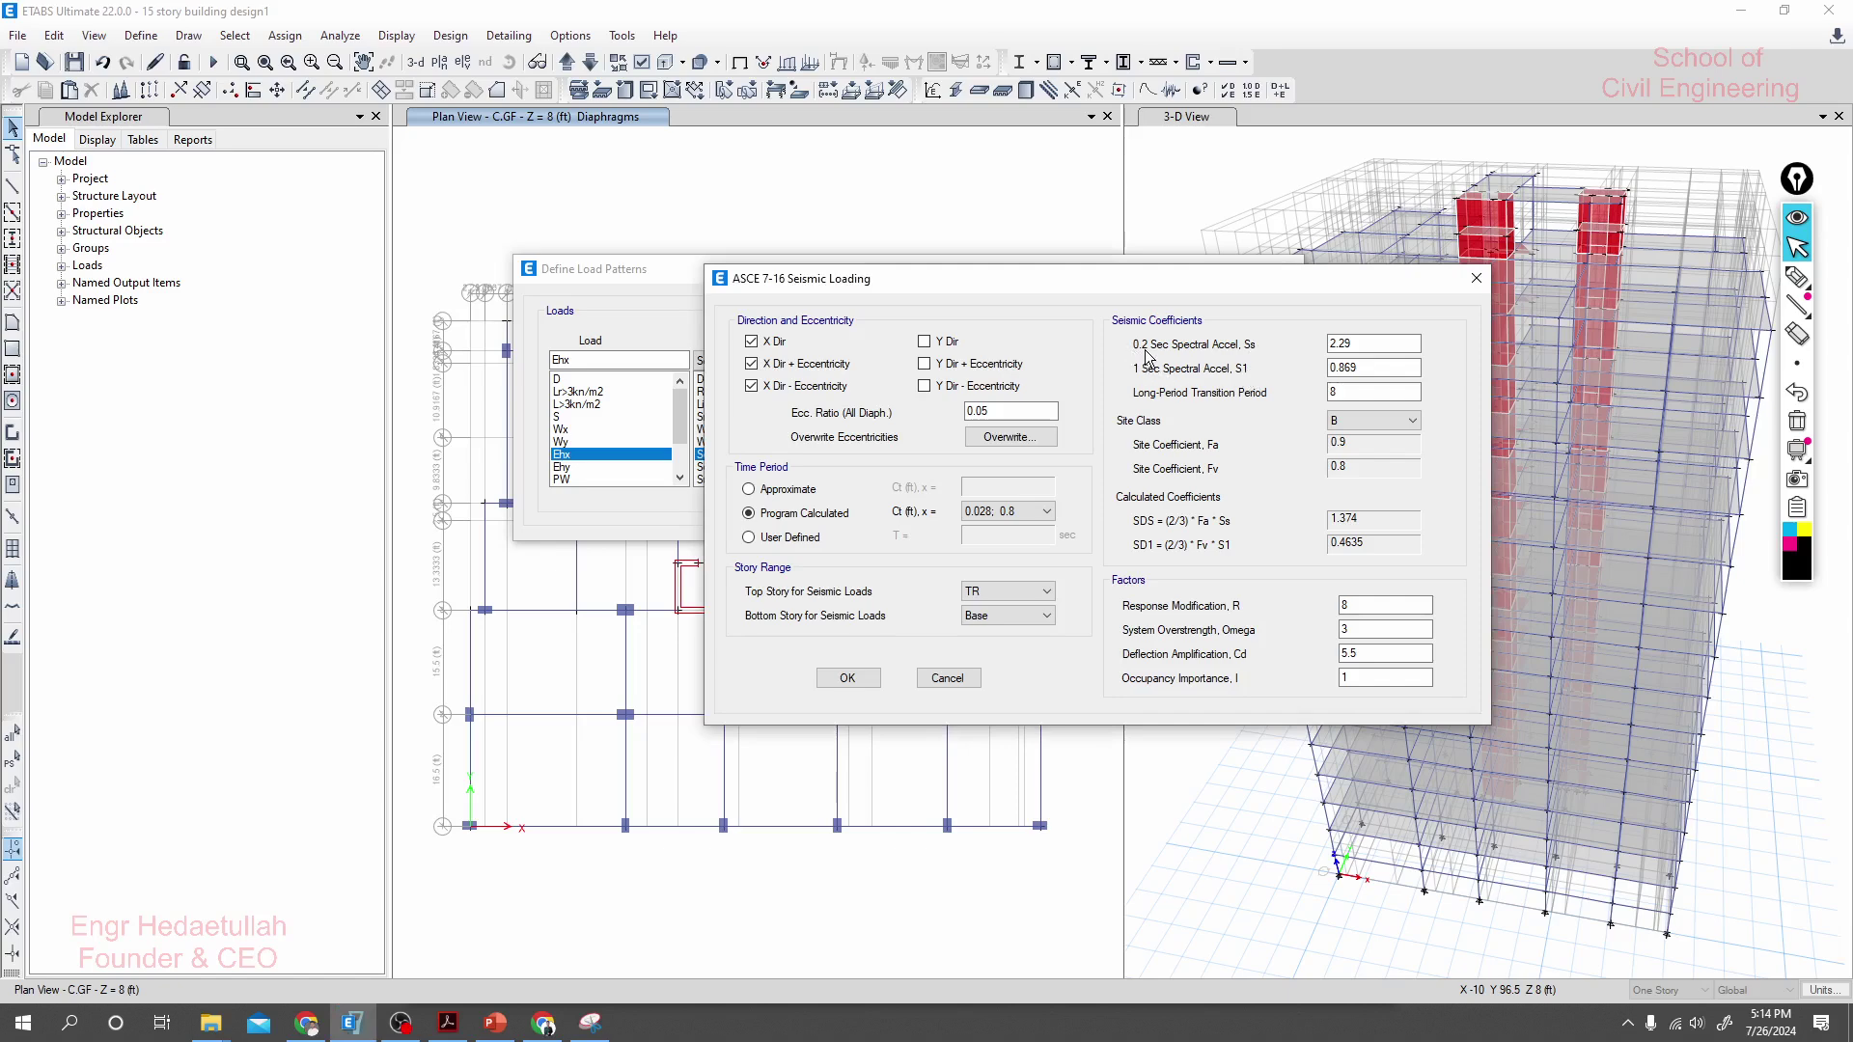
pyautogui.doubleClick(1393, 368)
pyautogui.click(1375, 368)
pyautogui.hotkey('shift', 'Tab')
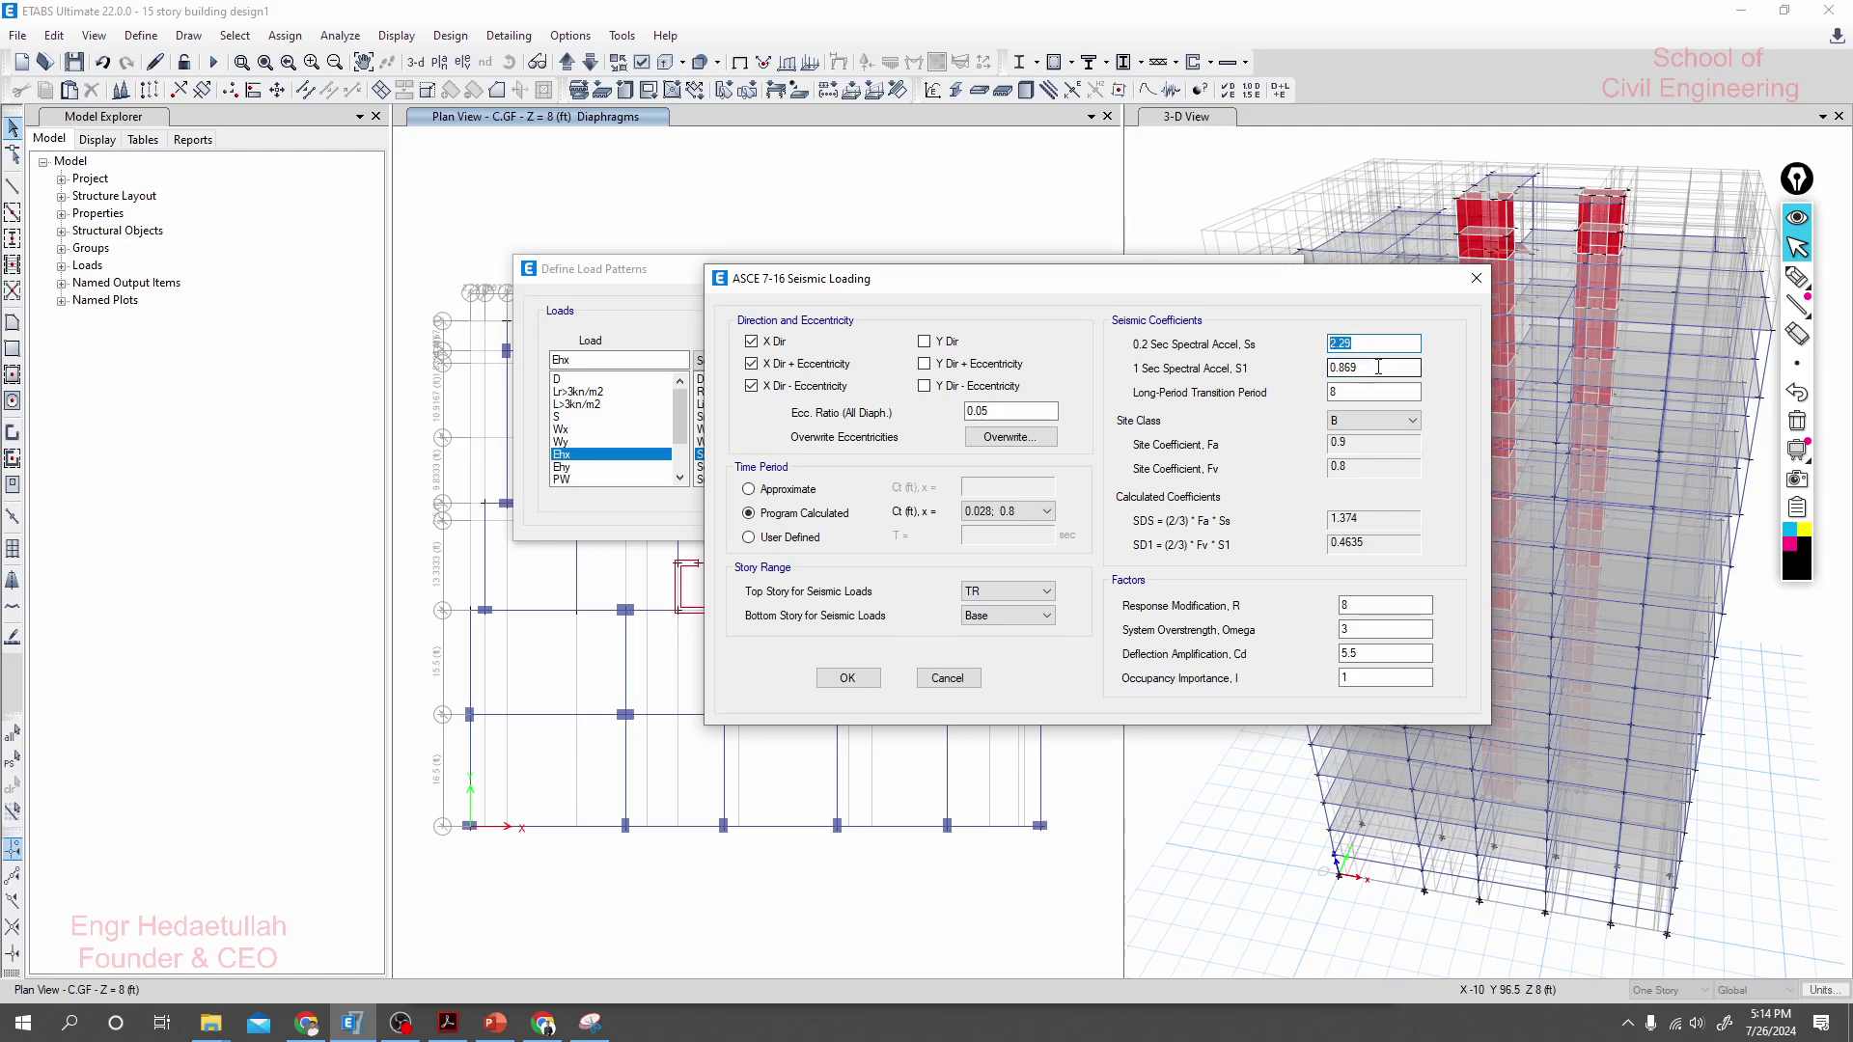
pyautogui.moveTo(1378, 367); pyautogui.dragTo(1330, 367)
pyautogui.click(1372, 366)
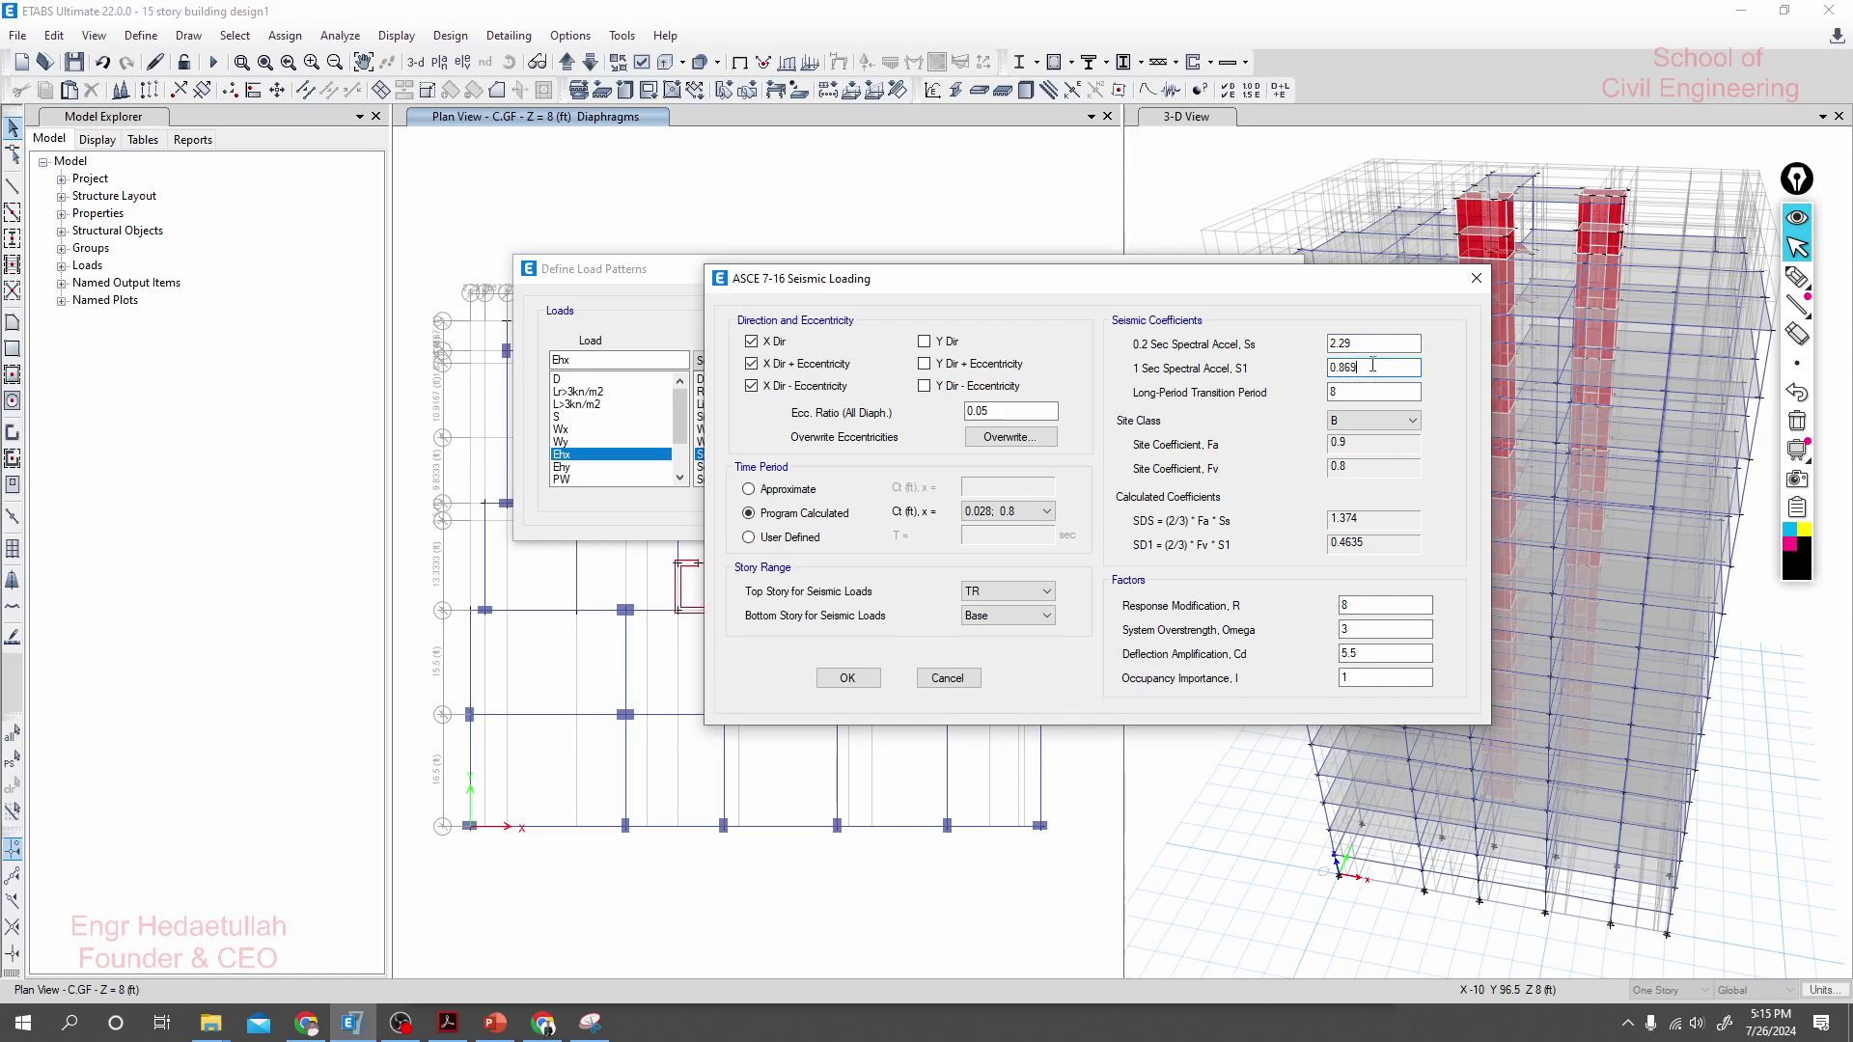
pyautogui.moveTo(1354, 366); pyautogui.dragTo(1329, 365)
pyautogui.click(1366, 368)
pyautogui.click(1330, 343)
pyautogui.click(1370, 343)
pyautogui.moveTo(1336, 342); pyautogui.dragTo(1286, 345)
pyautogui.click(1351, 344)
pyautogui.click(1356, 367)
pyautogui.click(1361, 344)
# - Switch to PowerPoint and show slide 5, Mapped Acceleration Parameters
pyautogui.click(495, 1023)
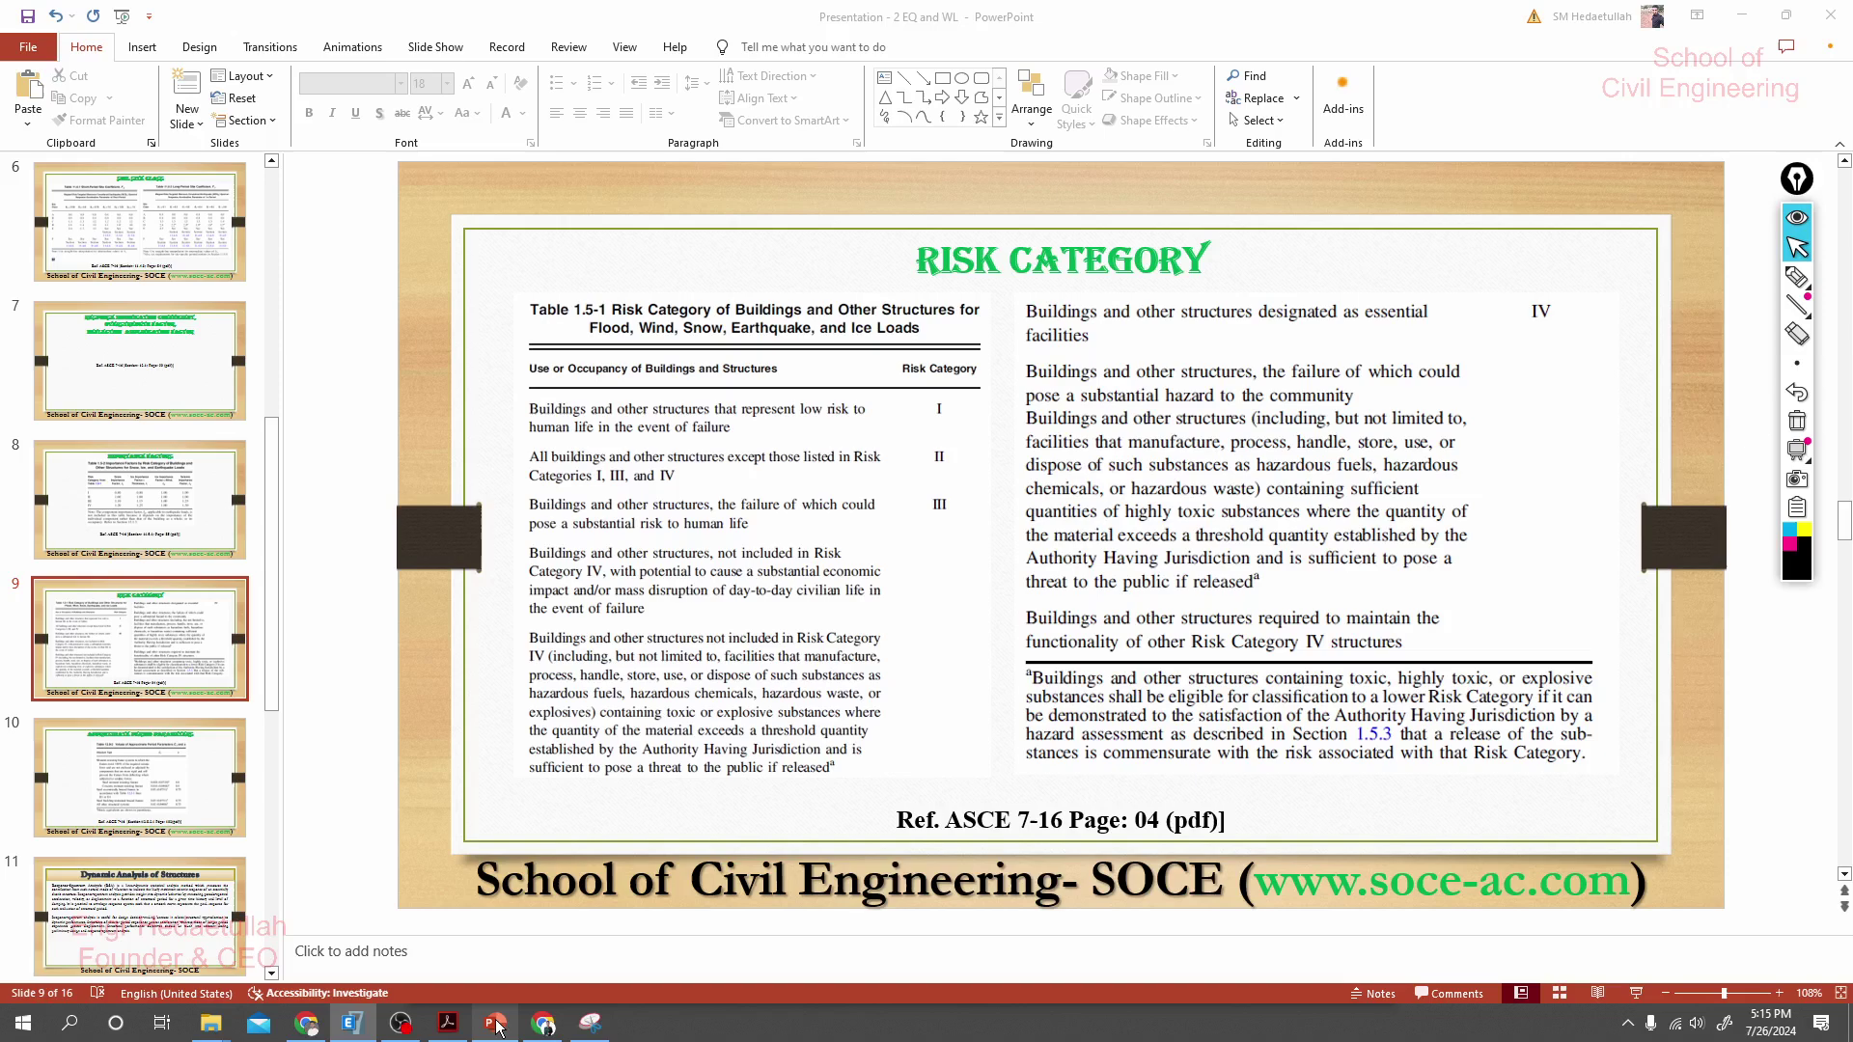
pyautogui.scroll(-5, 132, 710)
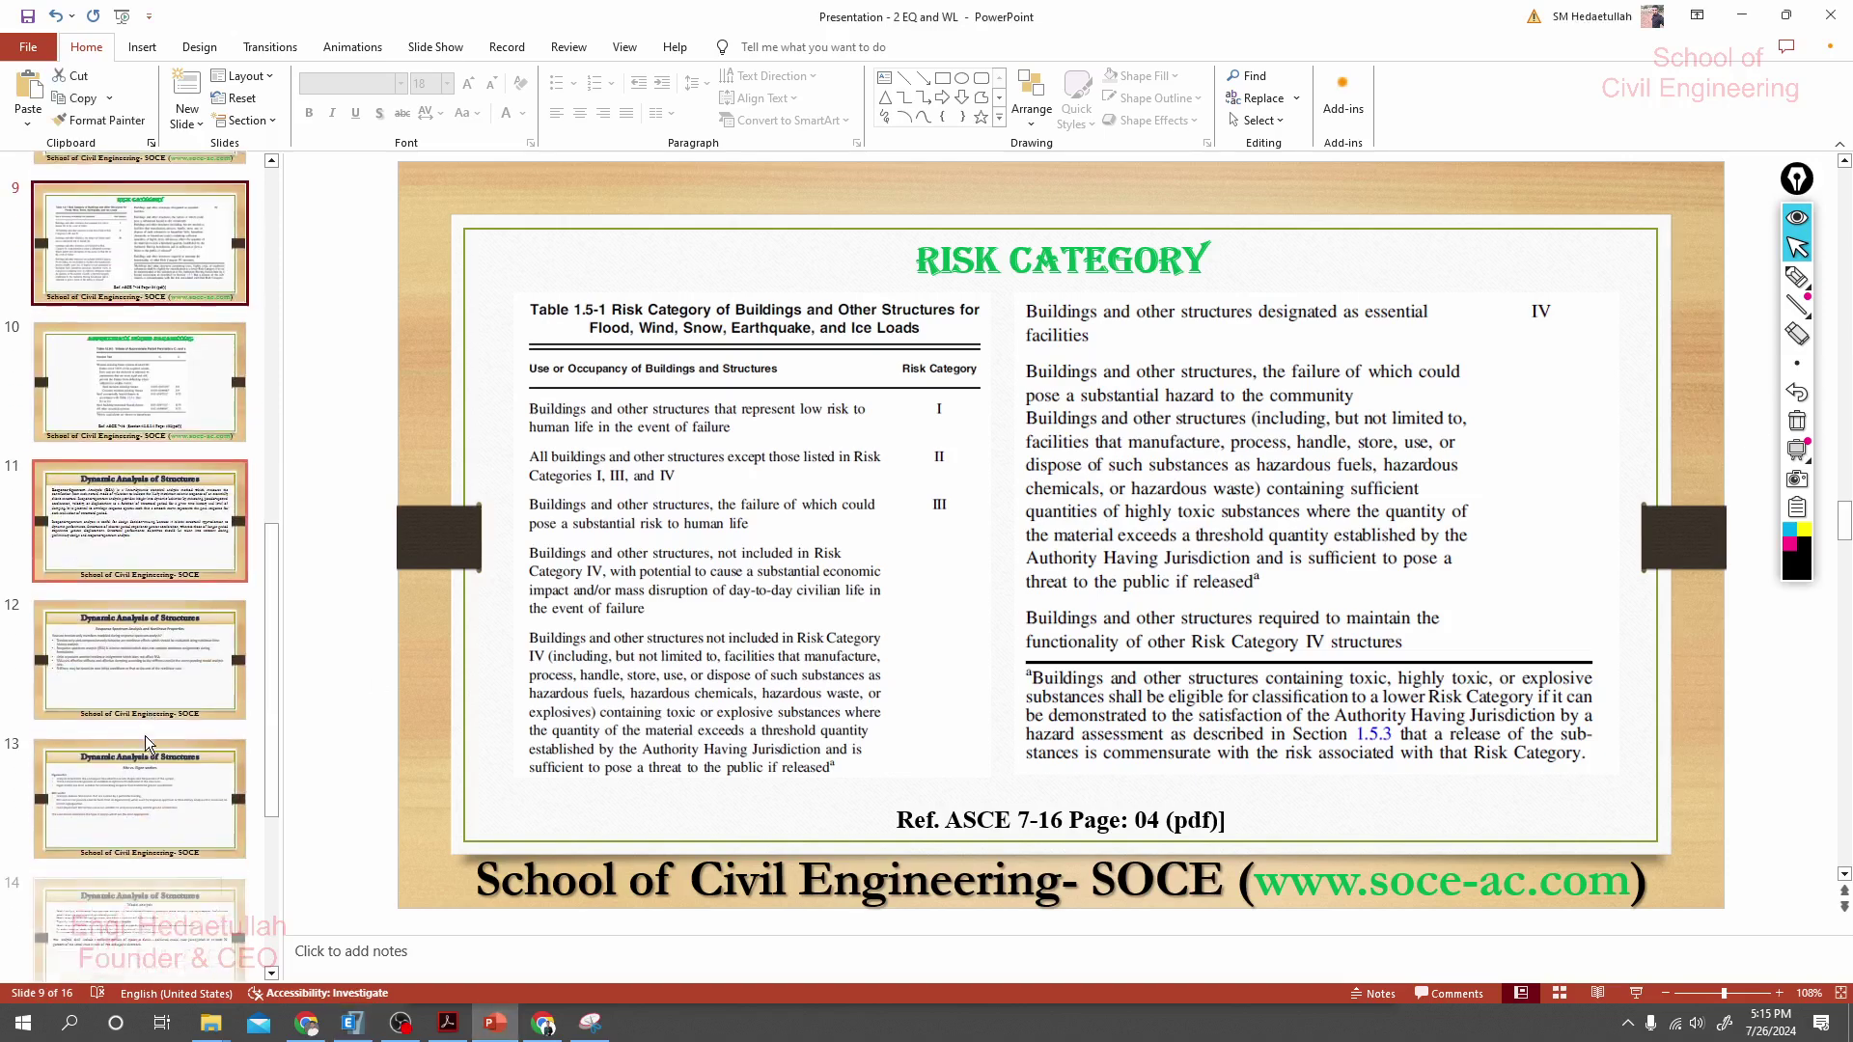
pyautogui.scroll(-2, 152, 740)
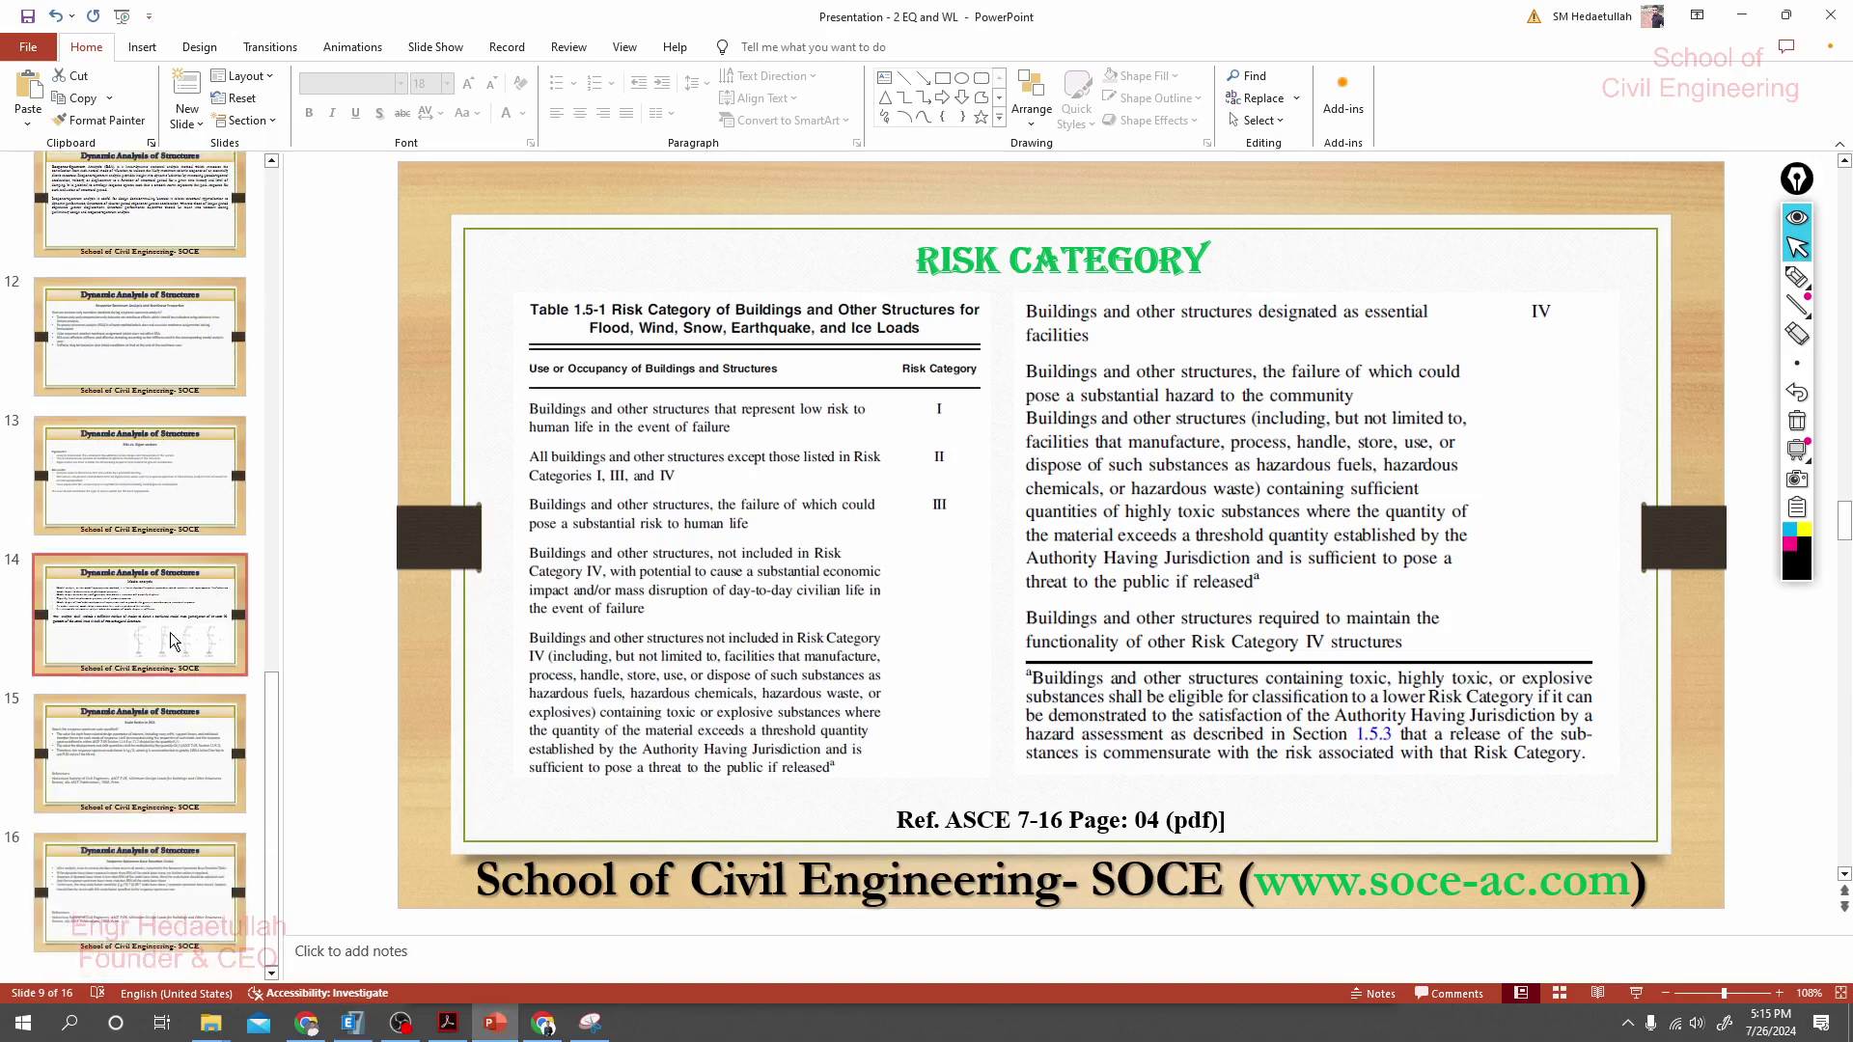
pyautogui.scroll(7, 169, 631)
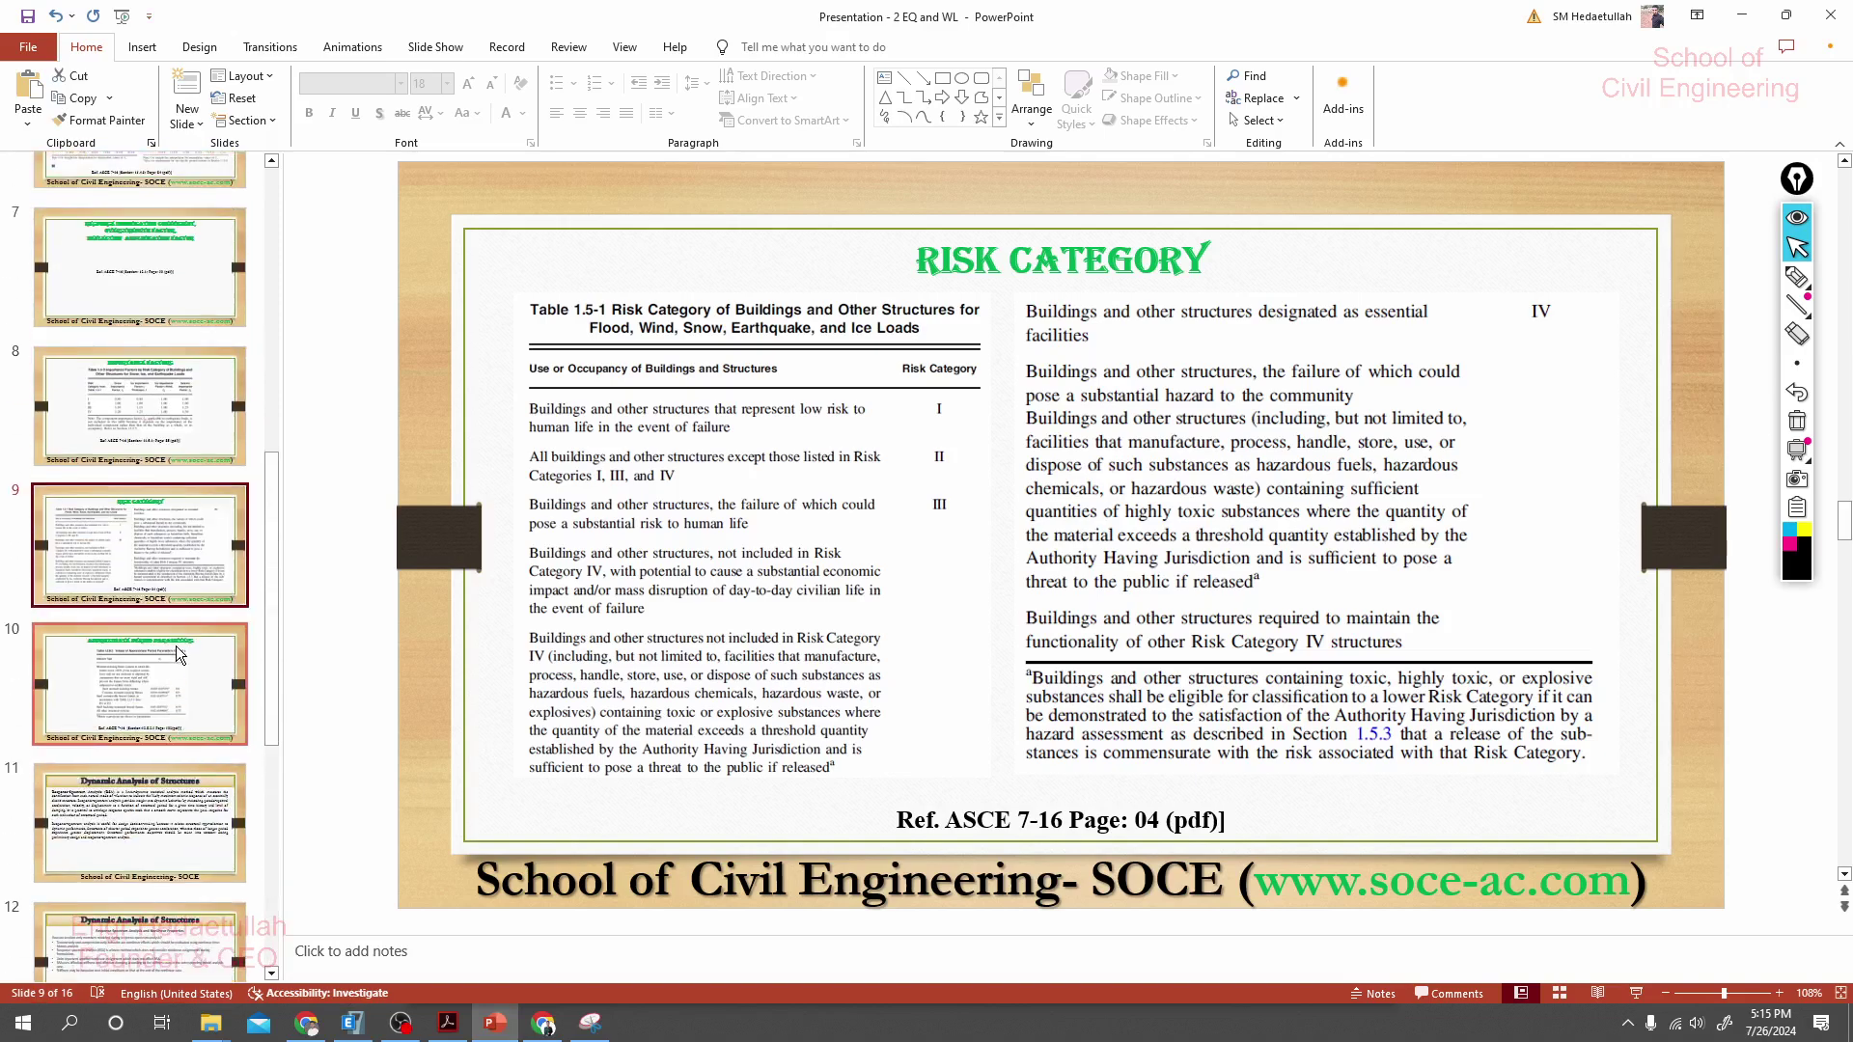
pyautogui.scroll(3, 169, 570)
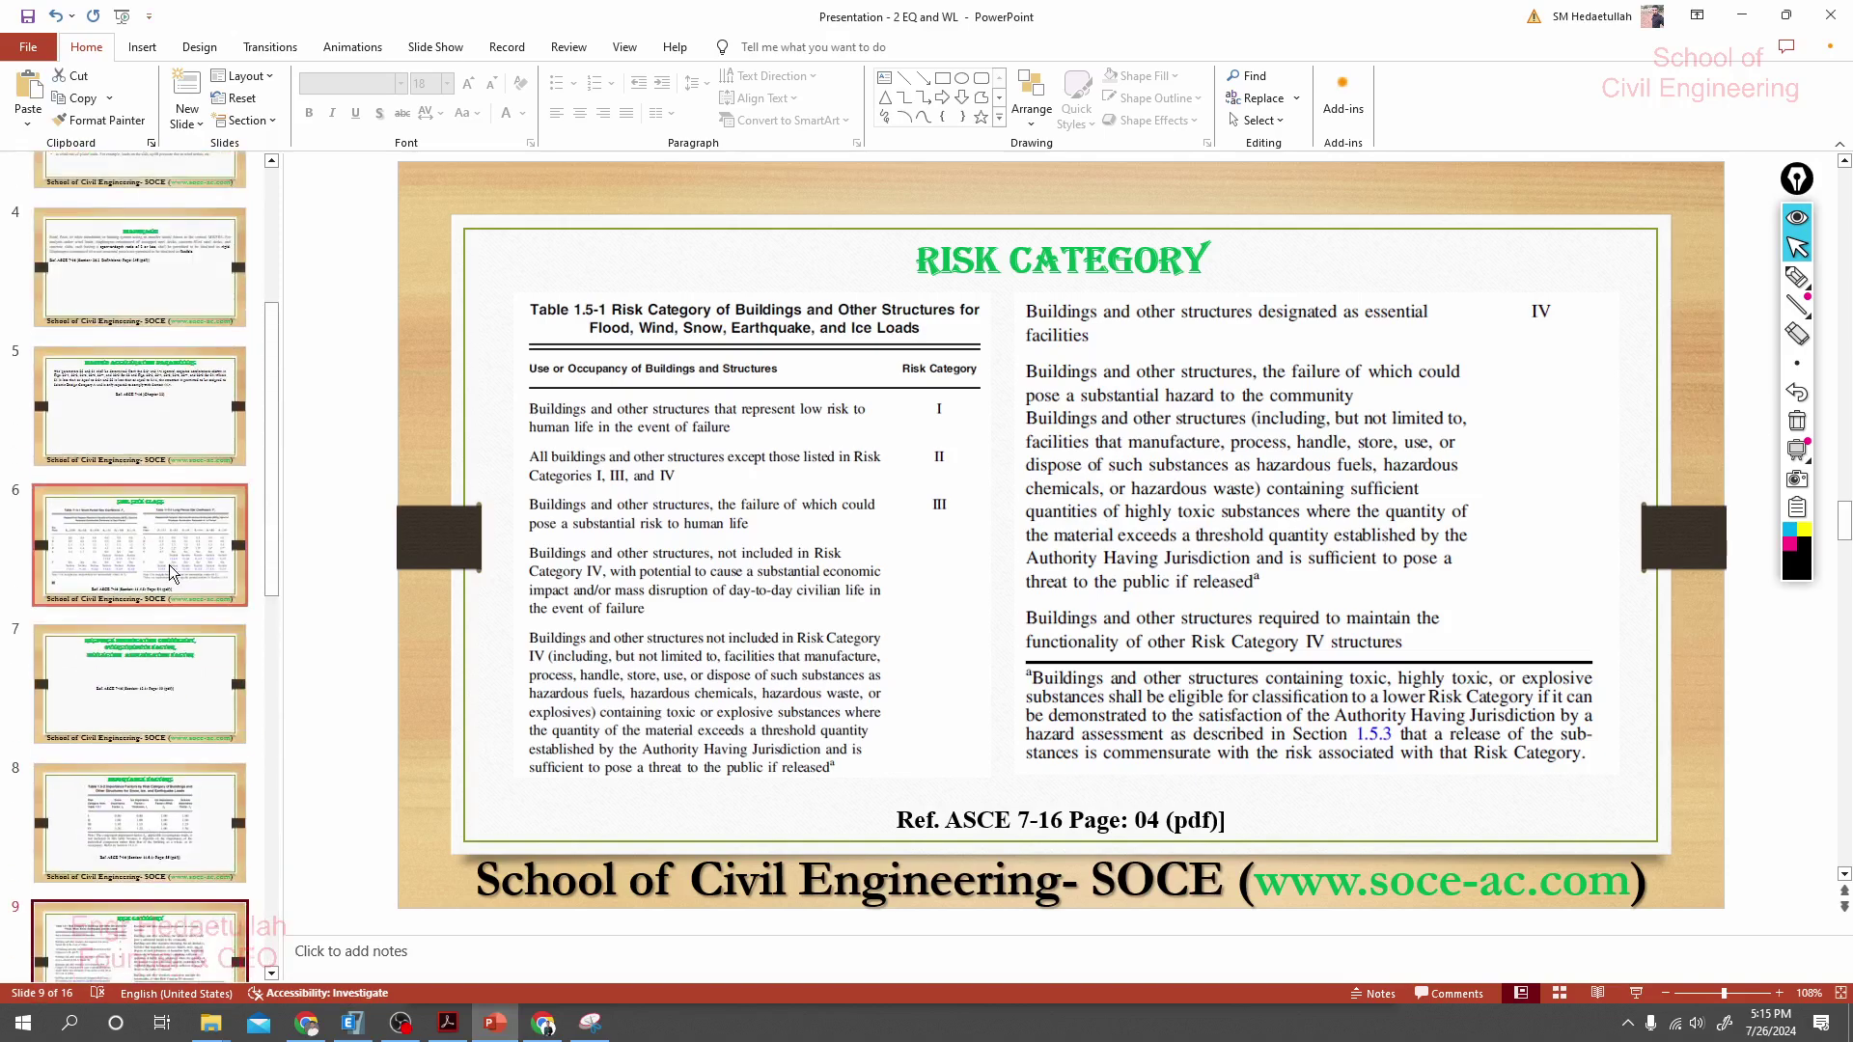
pyautogui.click(170, 559)
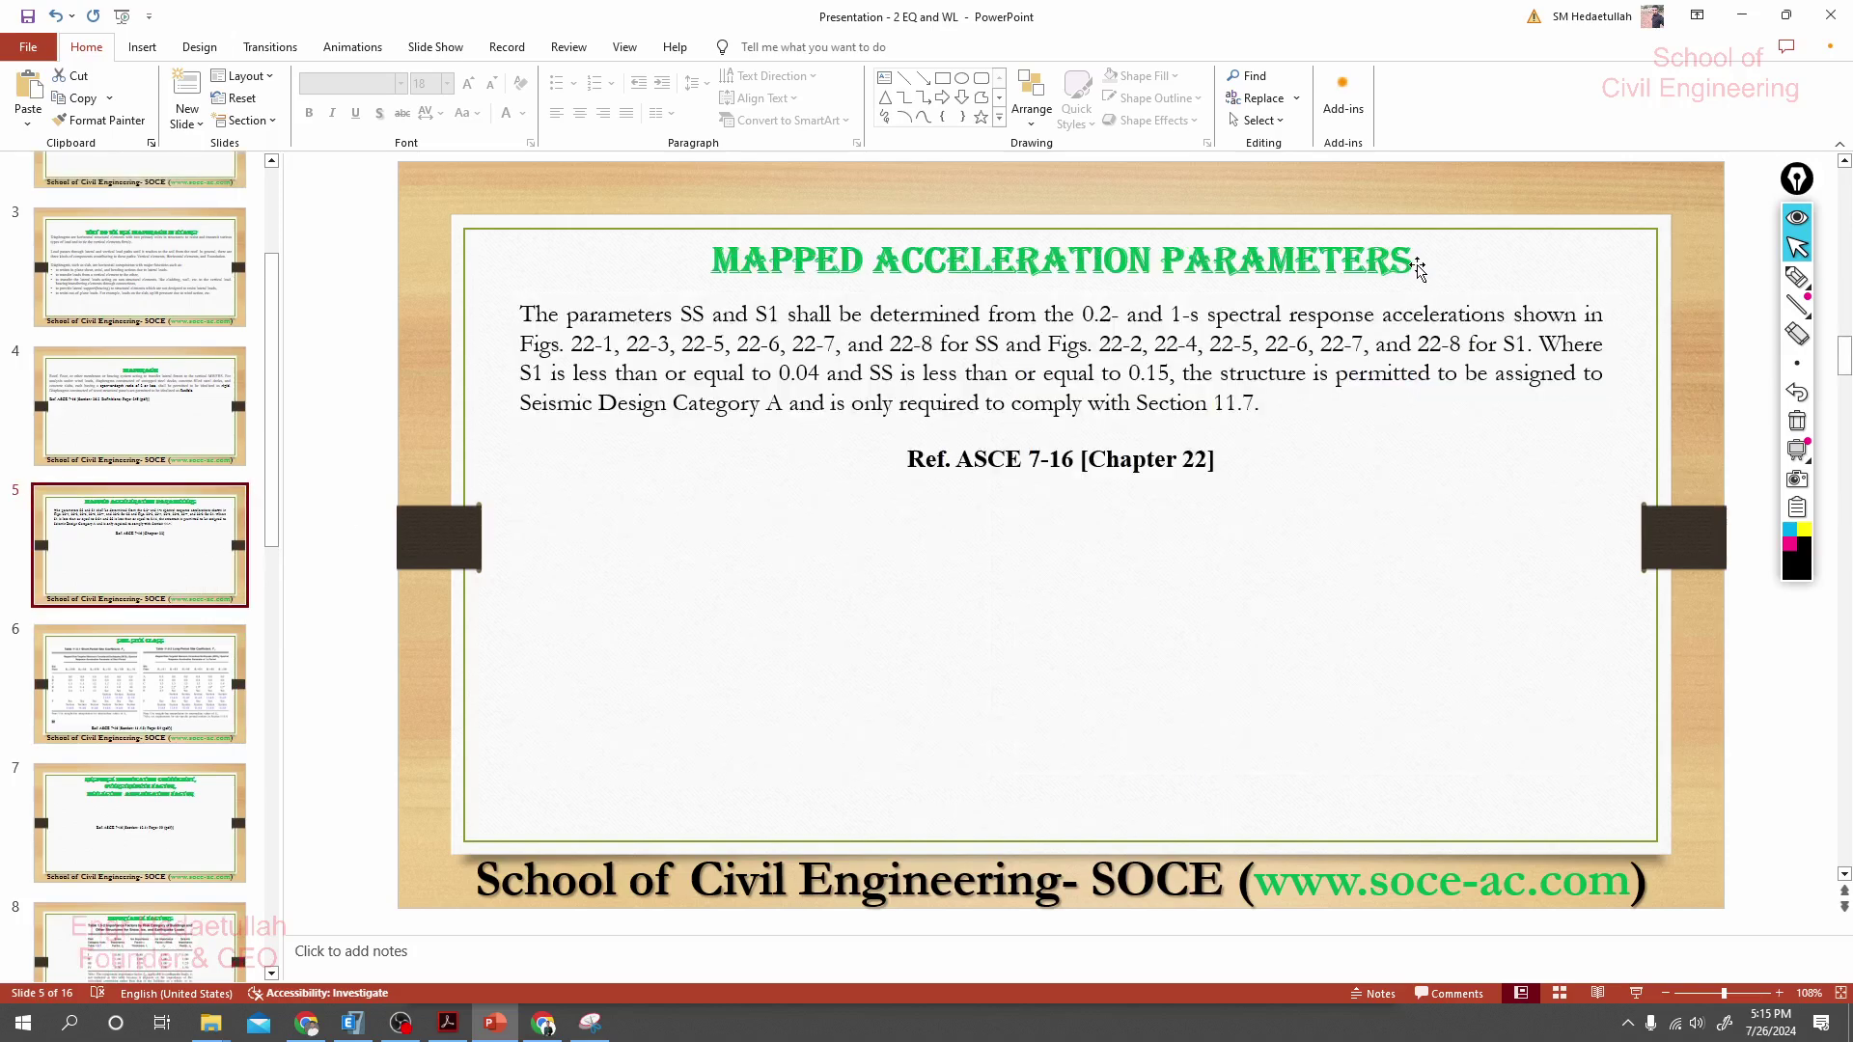
pyautogui.doubleClick(696, 322)
pyautogui.moveTo(713, 316); pyautogui.dragTo(786, 315)
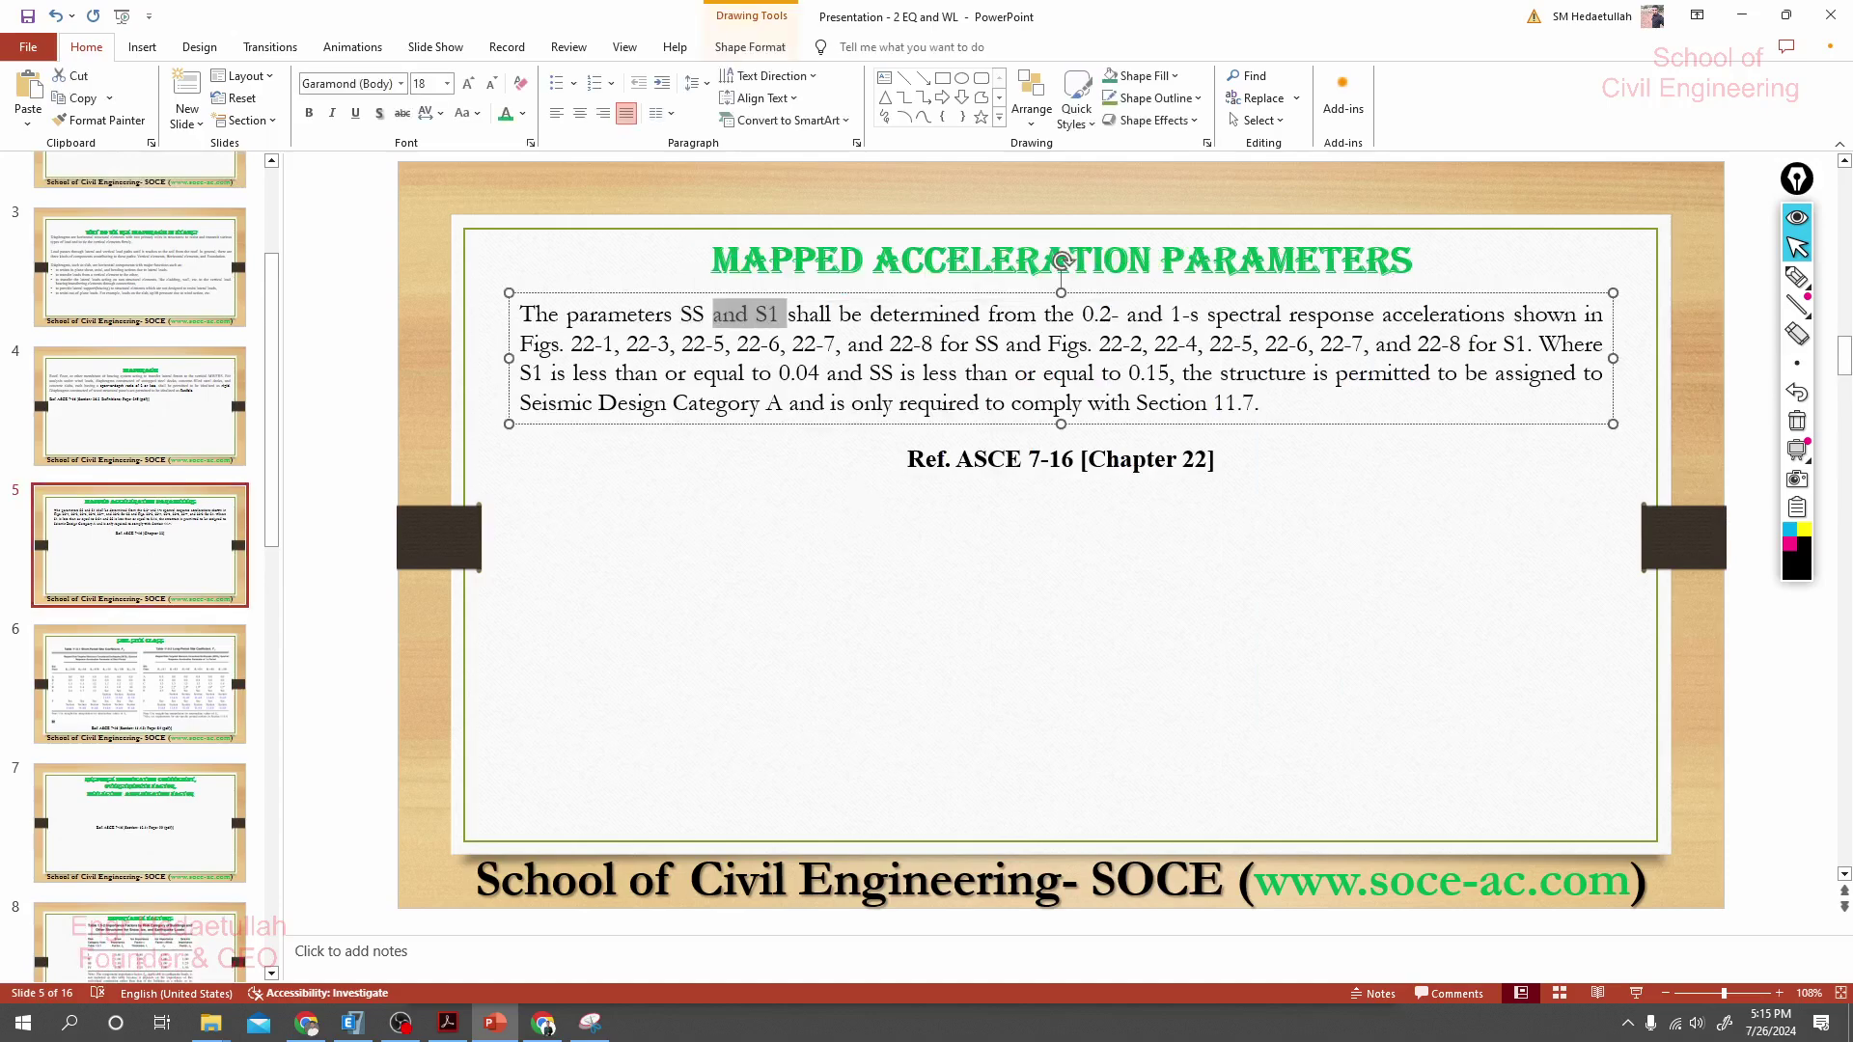
pyautogui.click(876, 489)
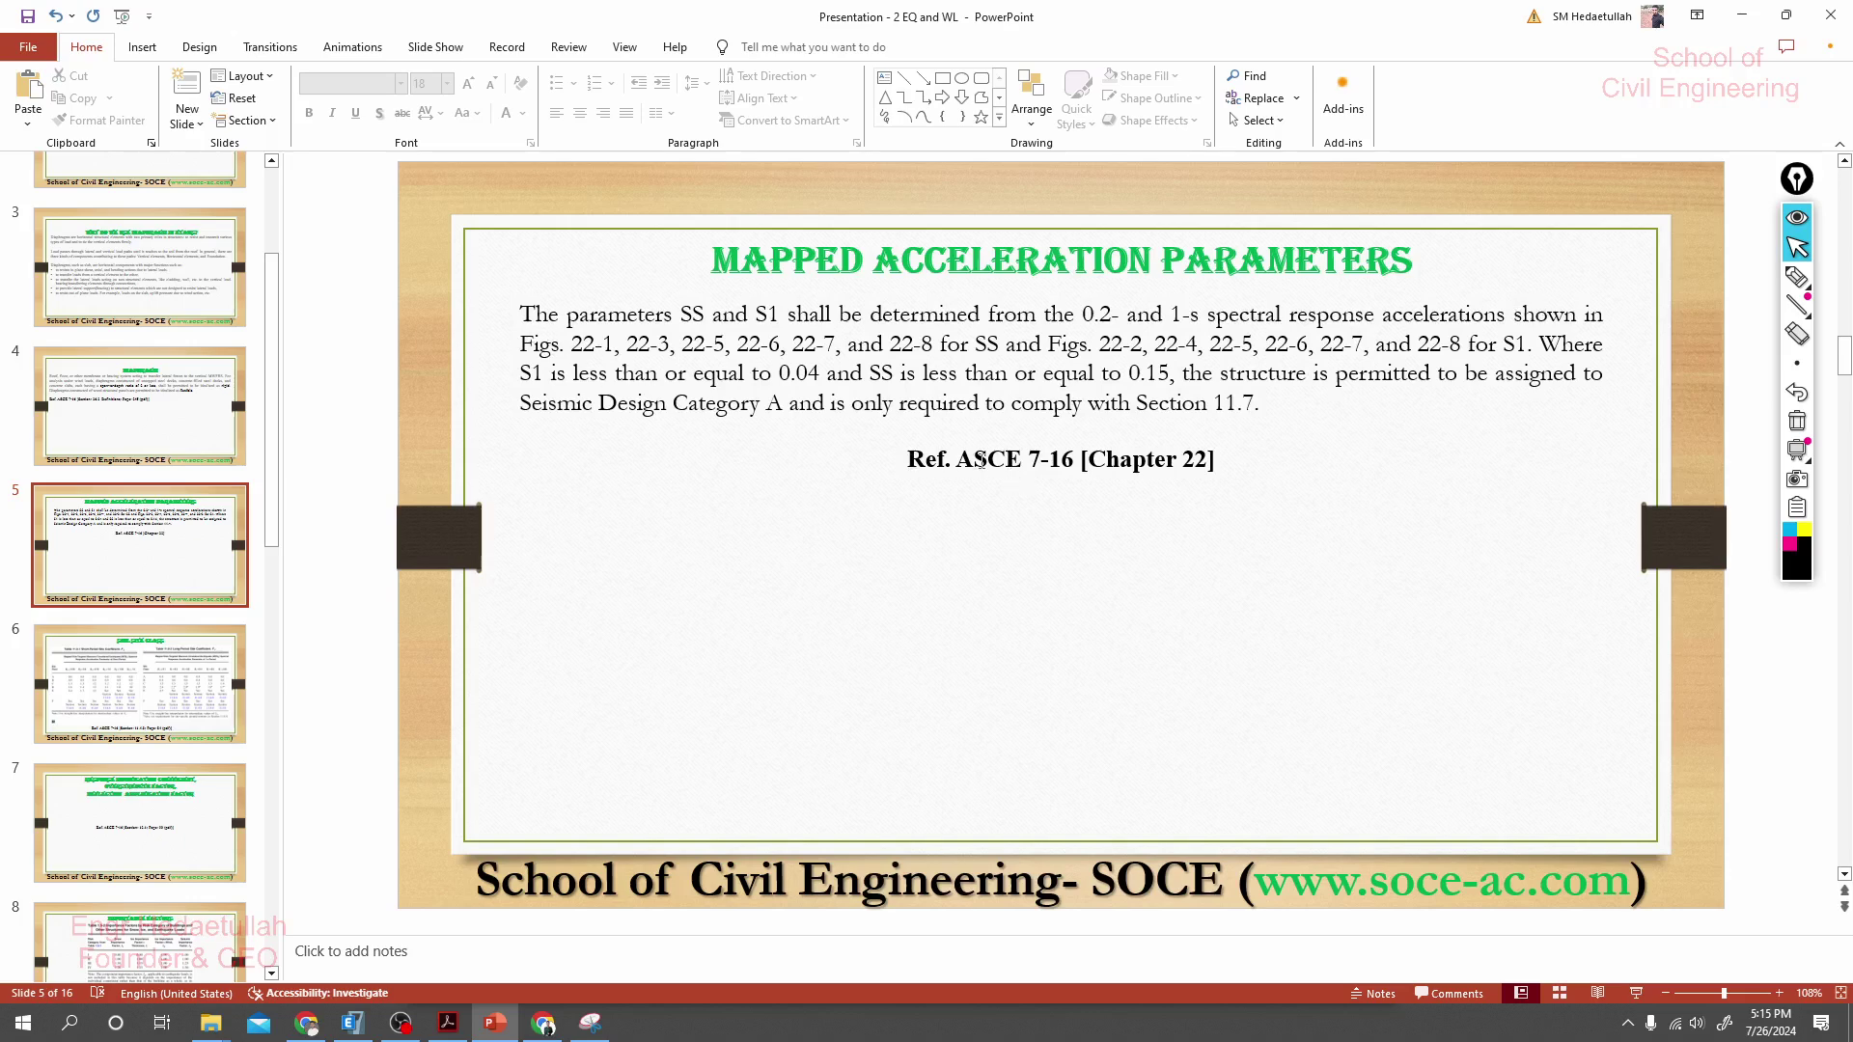
pyautogui.doubleClick(1071, 461)
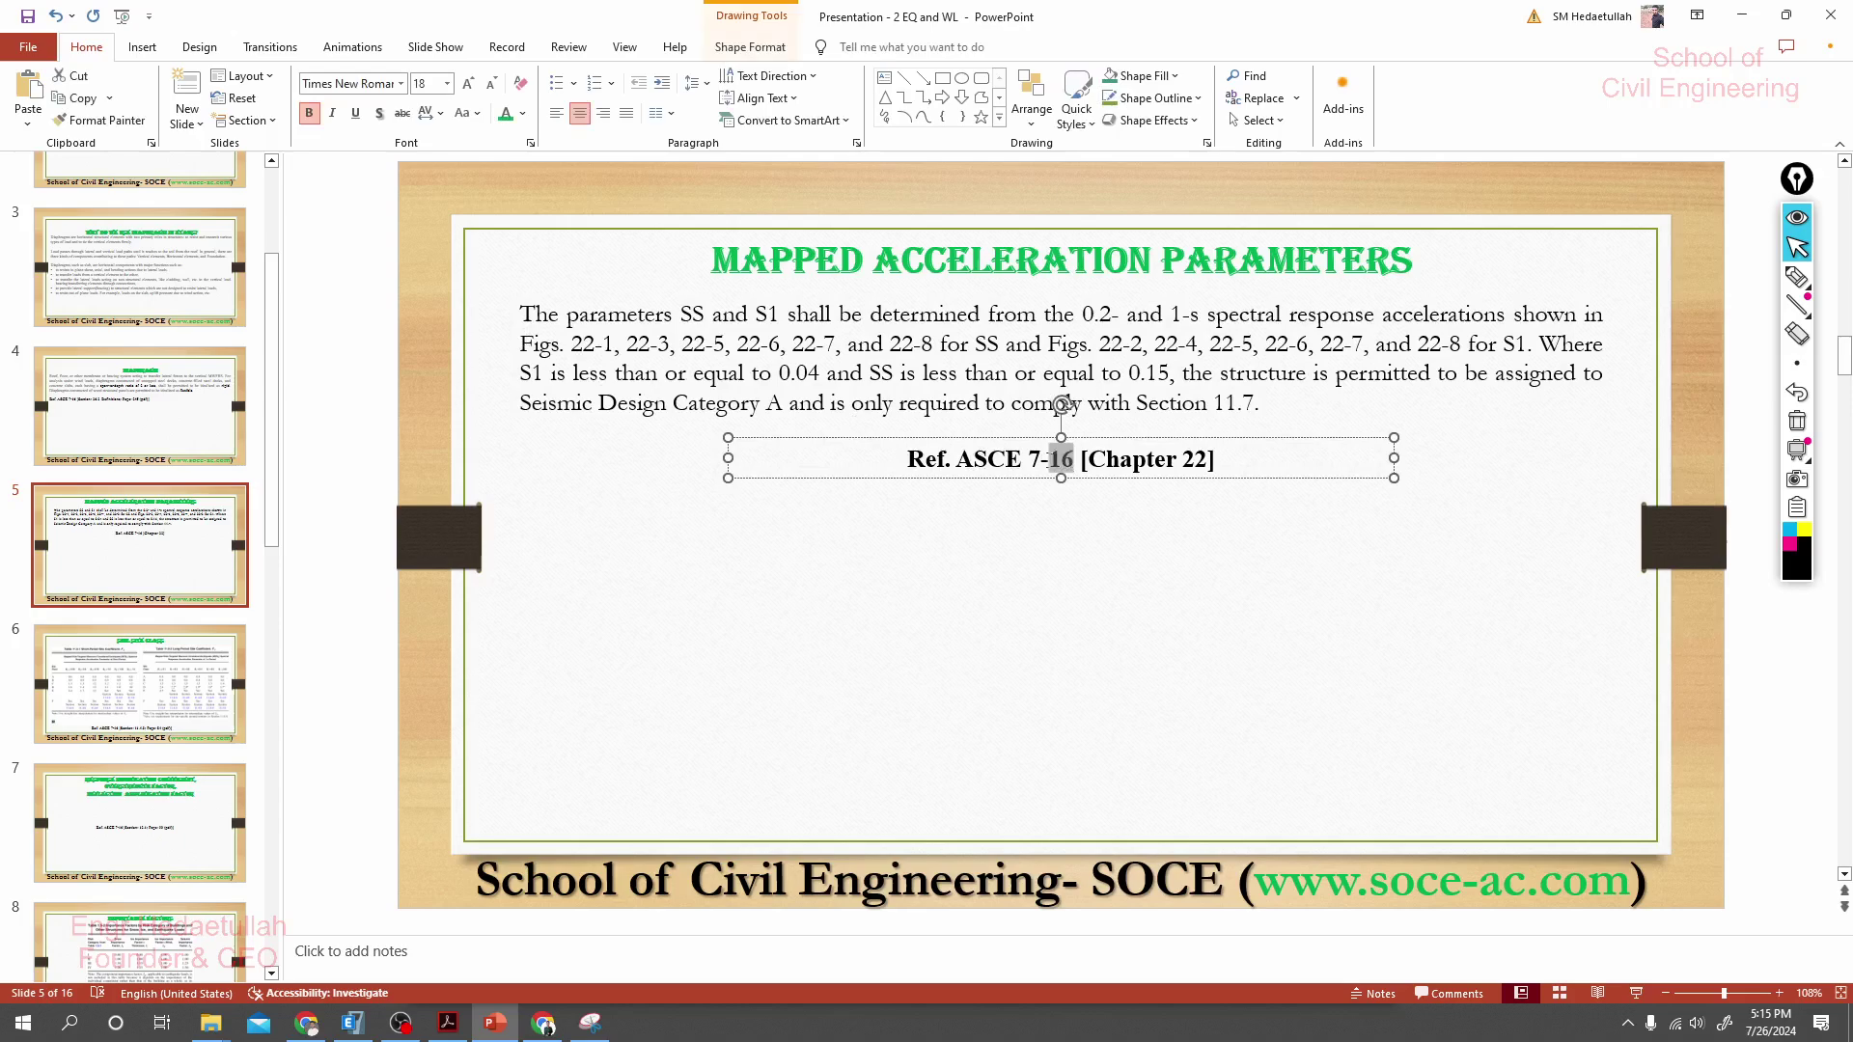
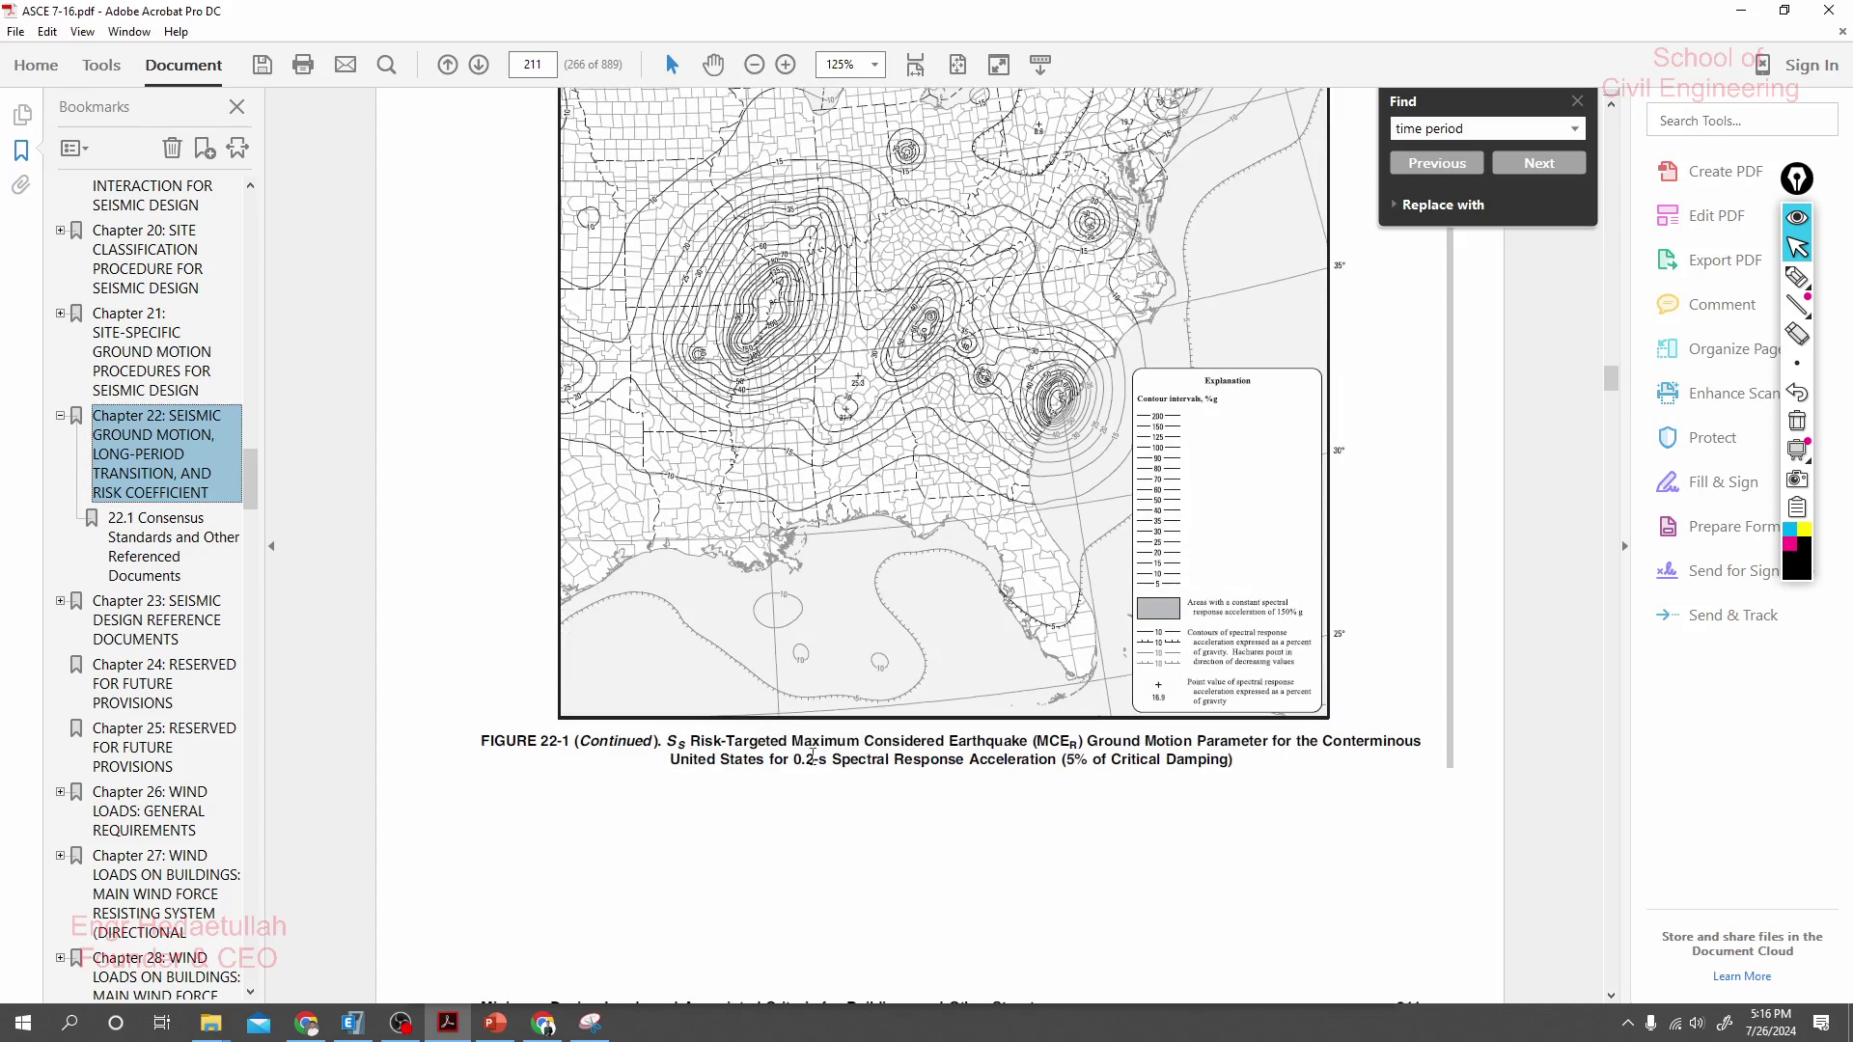
pyautogui.moveTo(789, 762); pyautogui.dragTo(813, 764)
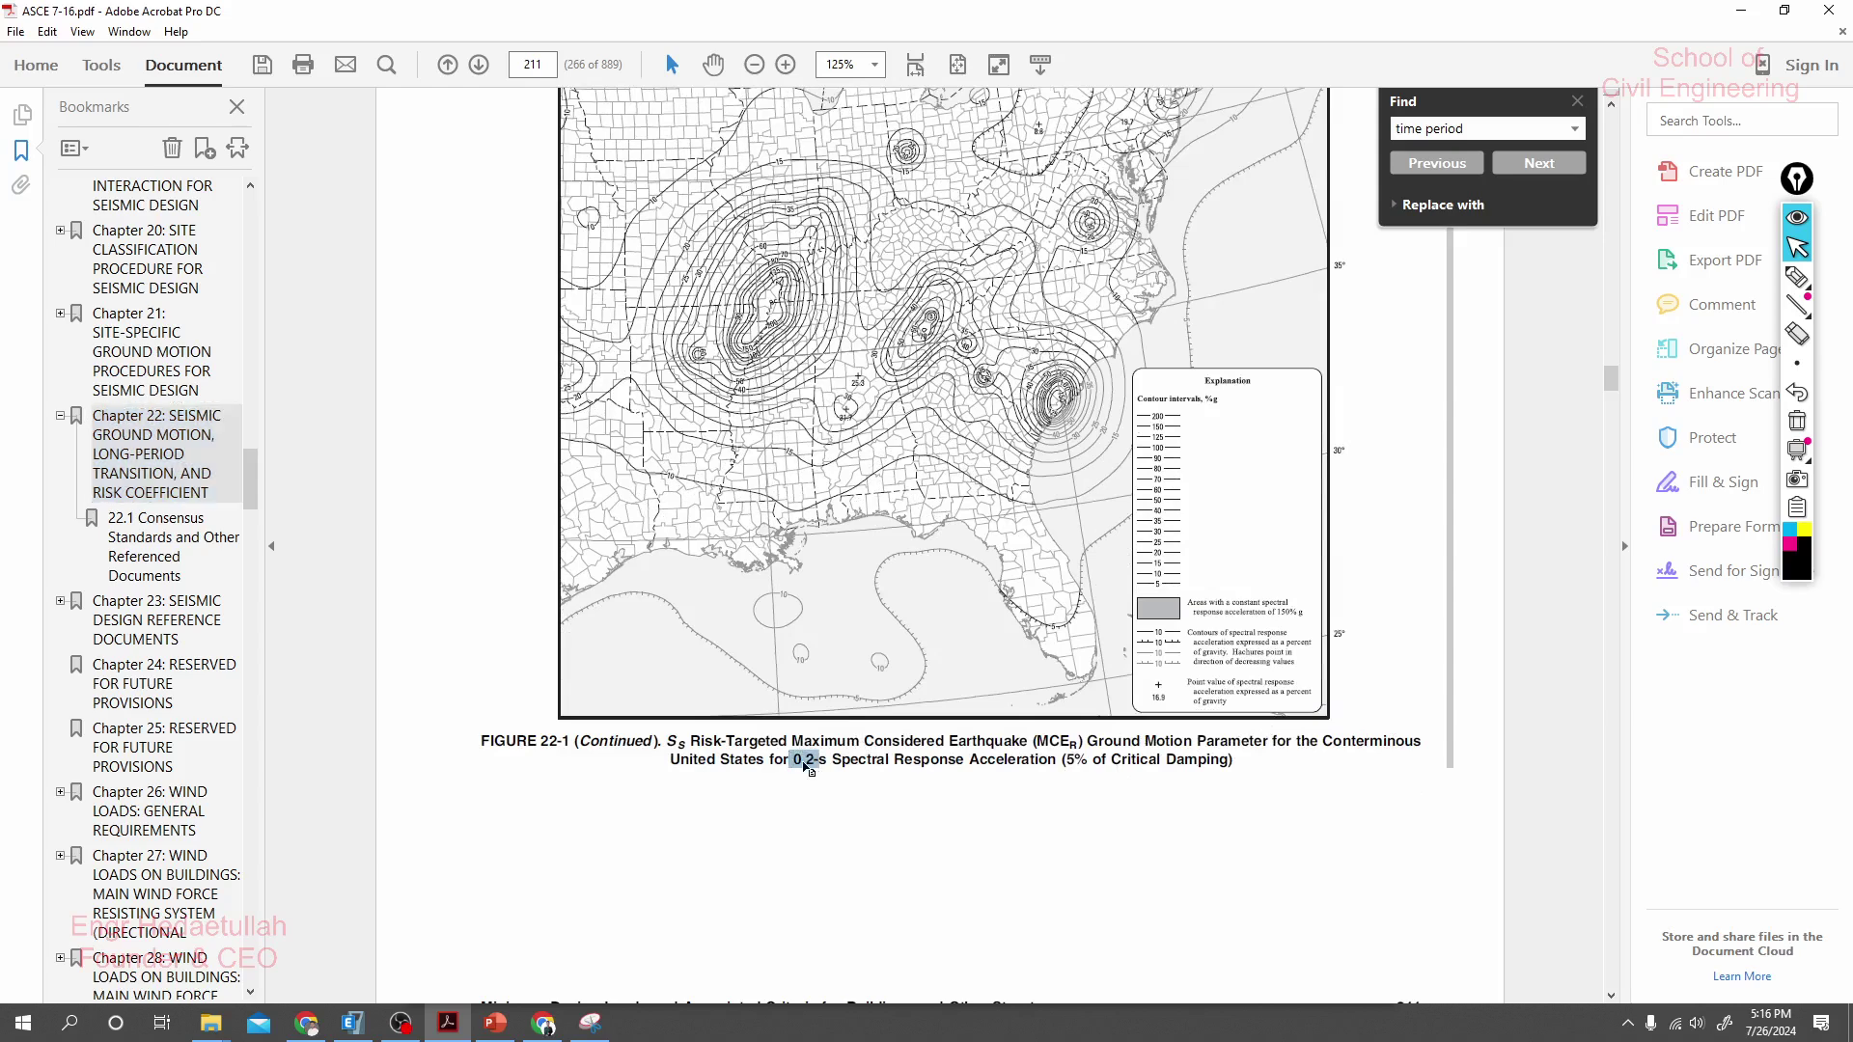
pyautogui.click(849, 762)
pyautogui.moveTo(1070, 755); pyautogui.dragTo(1170, 759)
pyautogui.click(907, 620)
pyautogui.moveTo(671, 751); pyautogui.dragTo(1233, 761)
pyautogui.click(843, 400)
pyautogui.keyDown('ctrl'); pyautogui.scroll(1, 874, 390); pyautogui.keyUp('ctrl')
pyautogui.keyDown('ctrl'); pyautogui.scroll(3, 874, 389); pyautogui.keyUp('ctrl')
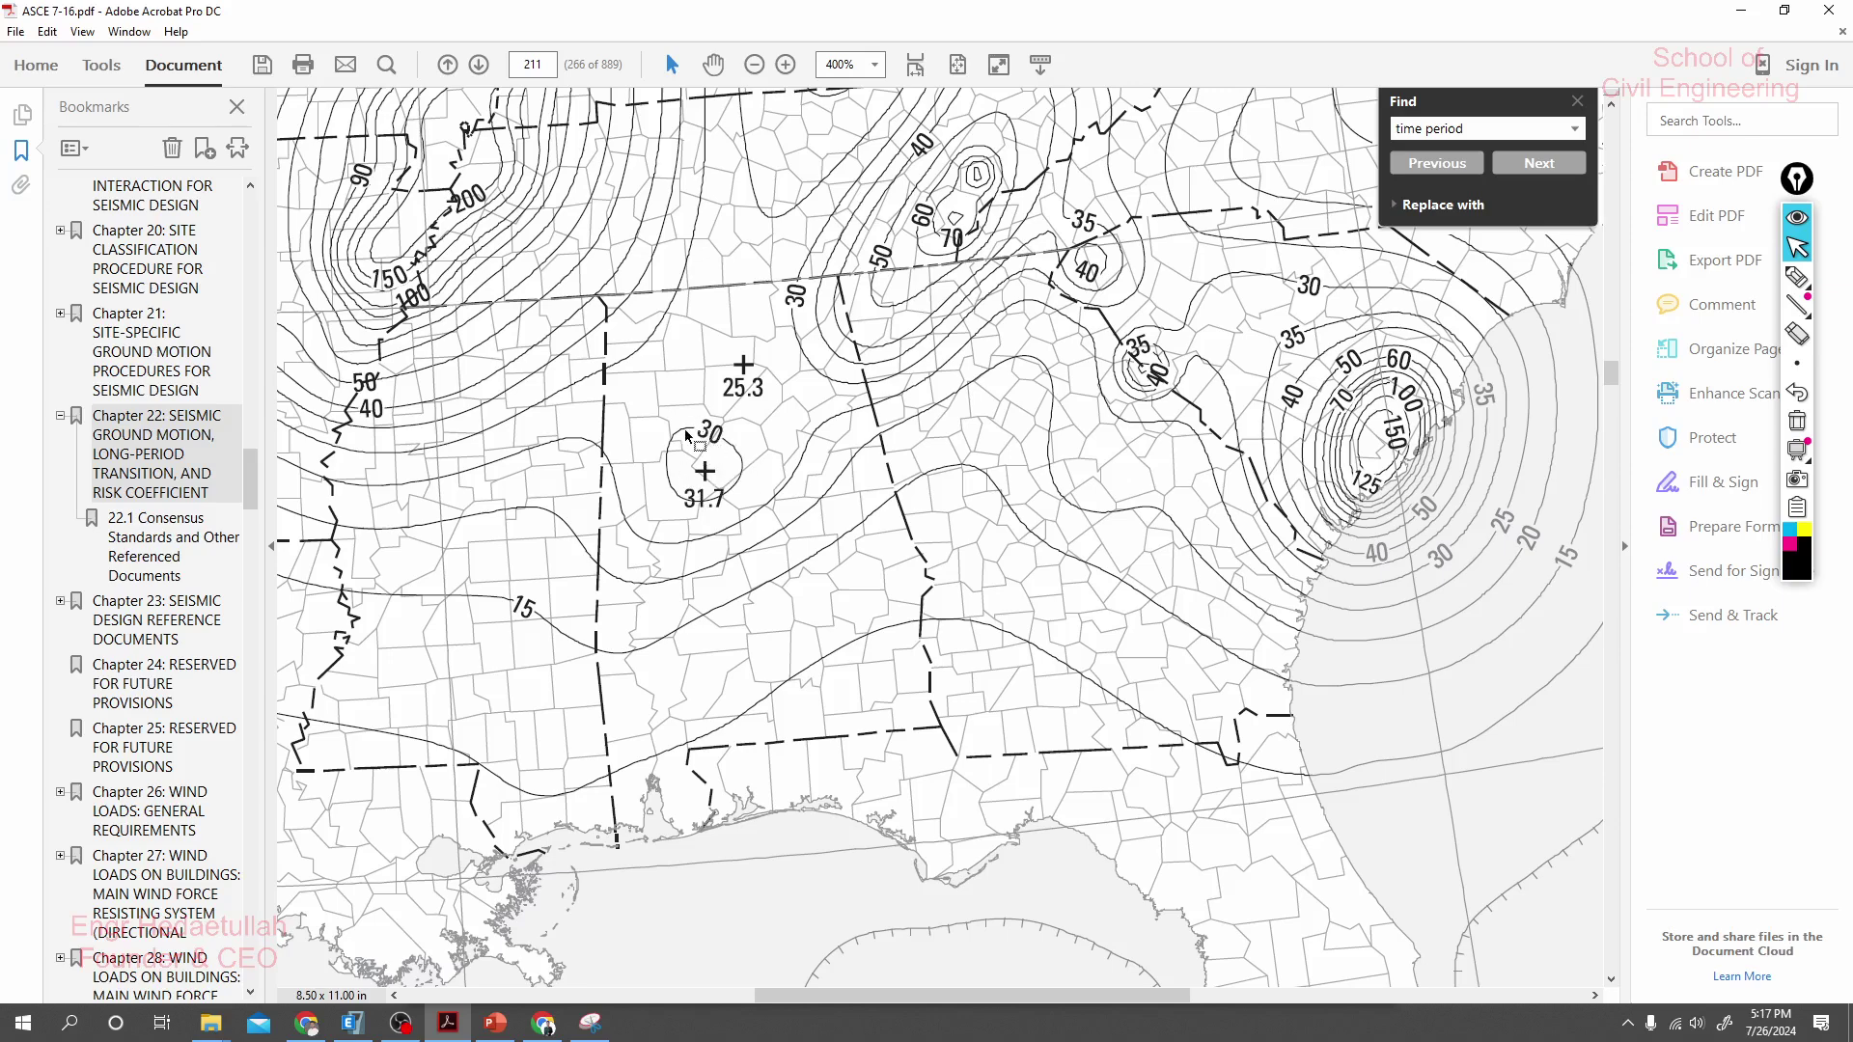
pyautogui.keyDown('ctrl'); pyautogui.scroll(-2, 718, 447); pyautogui.keyUp('ctrl')
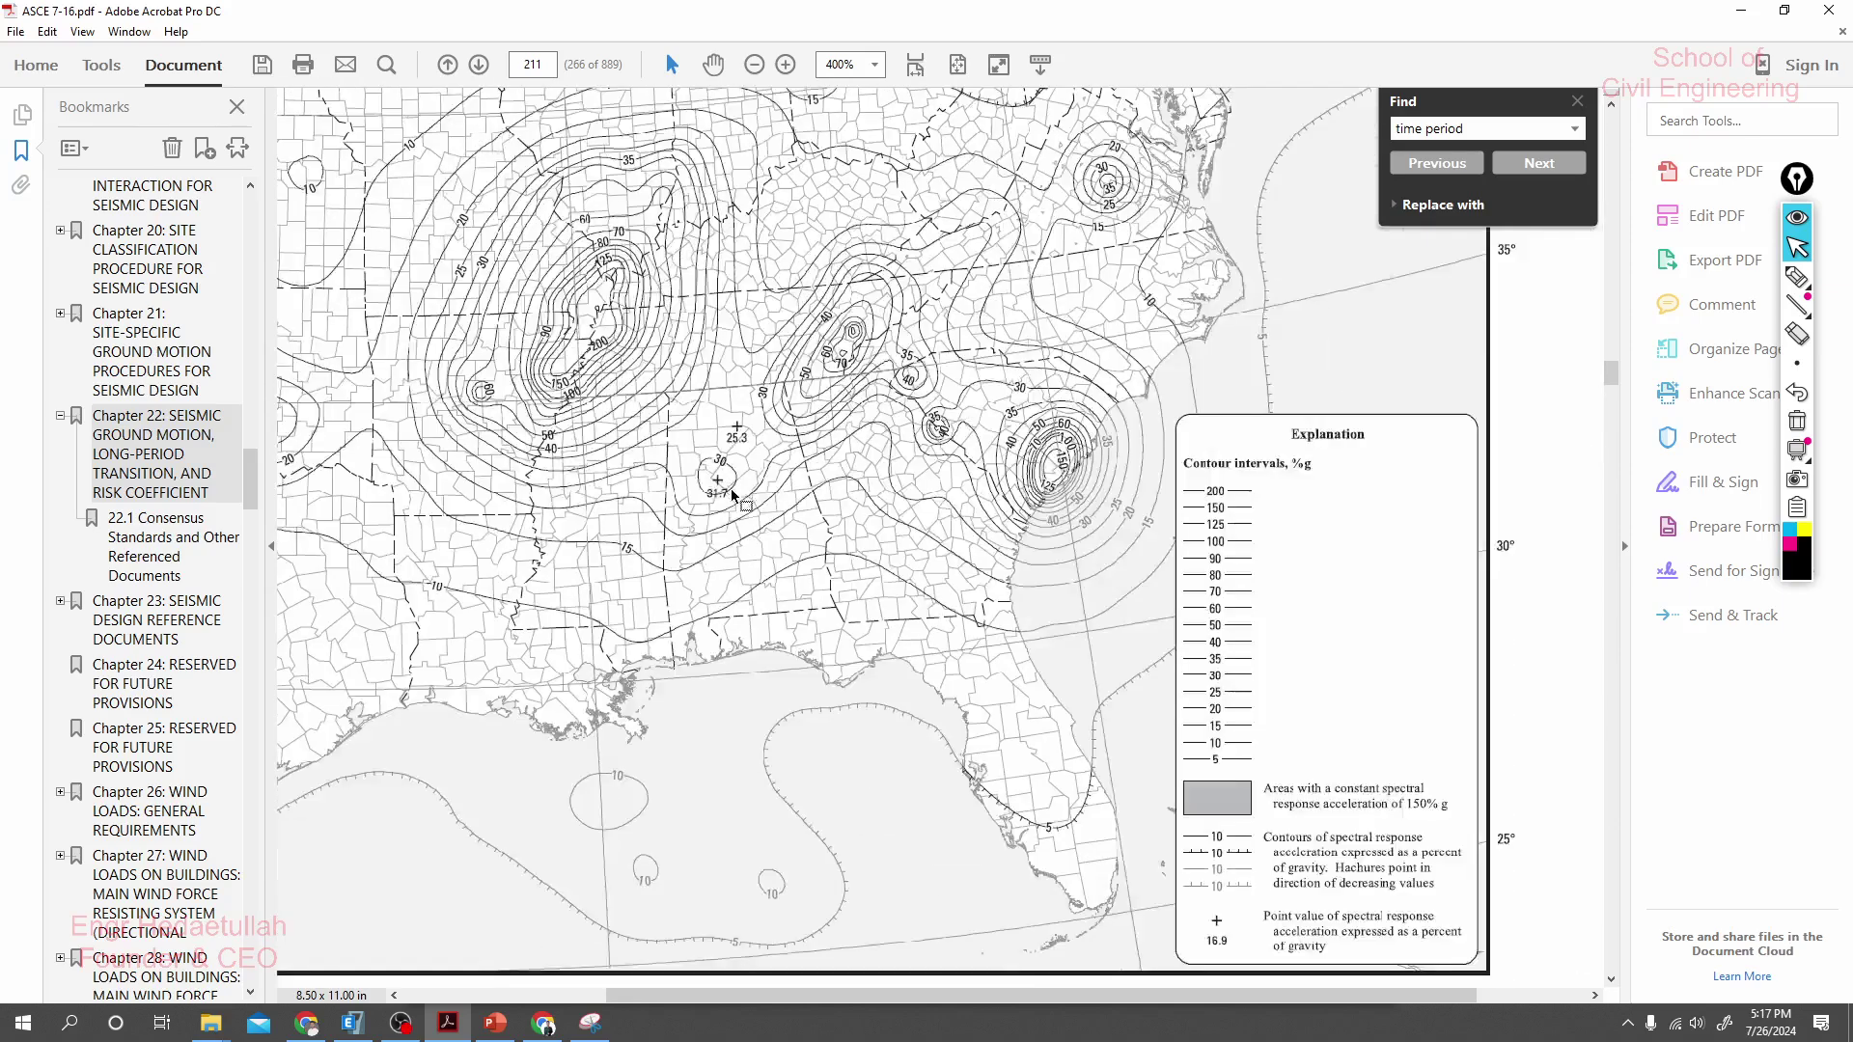
pyautogui.keyDown('ctrl'); pyautogui.scroll(3, 729, 345); pyautogui.keyUp('ctrl')
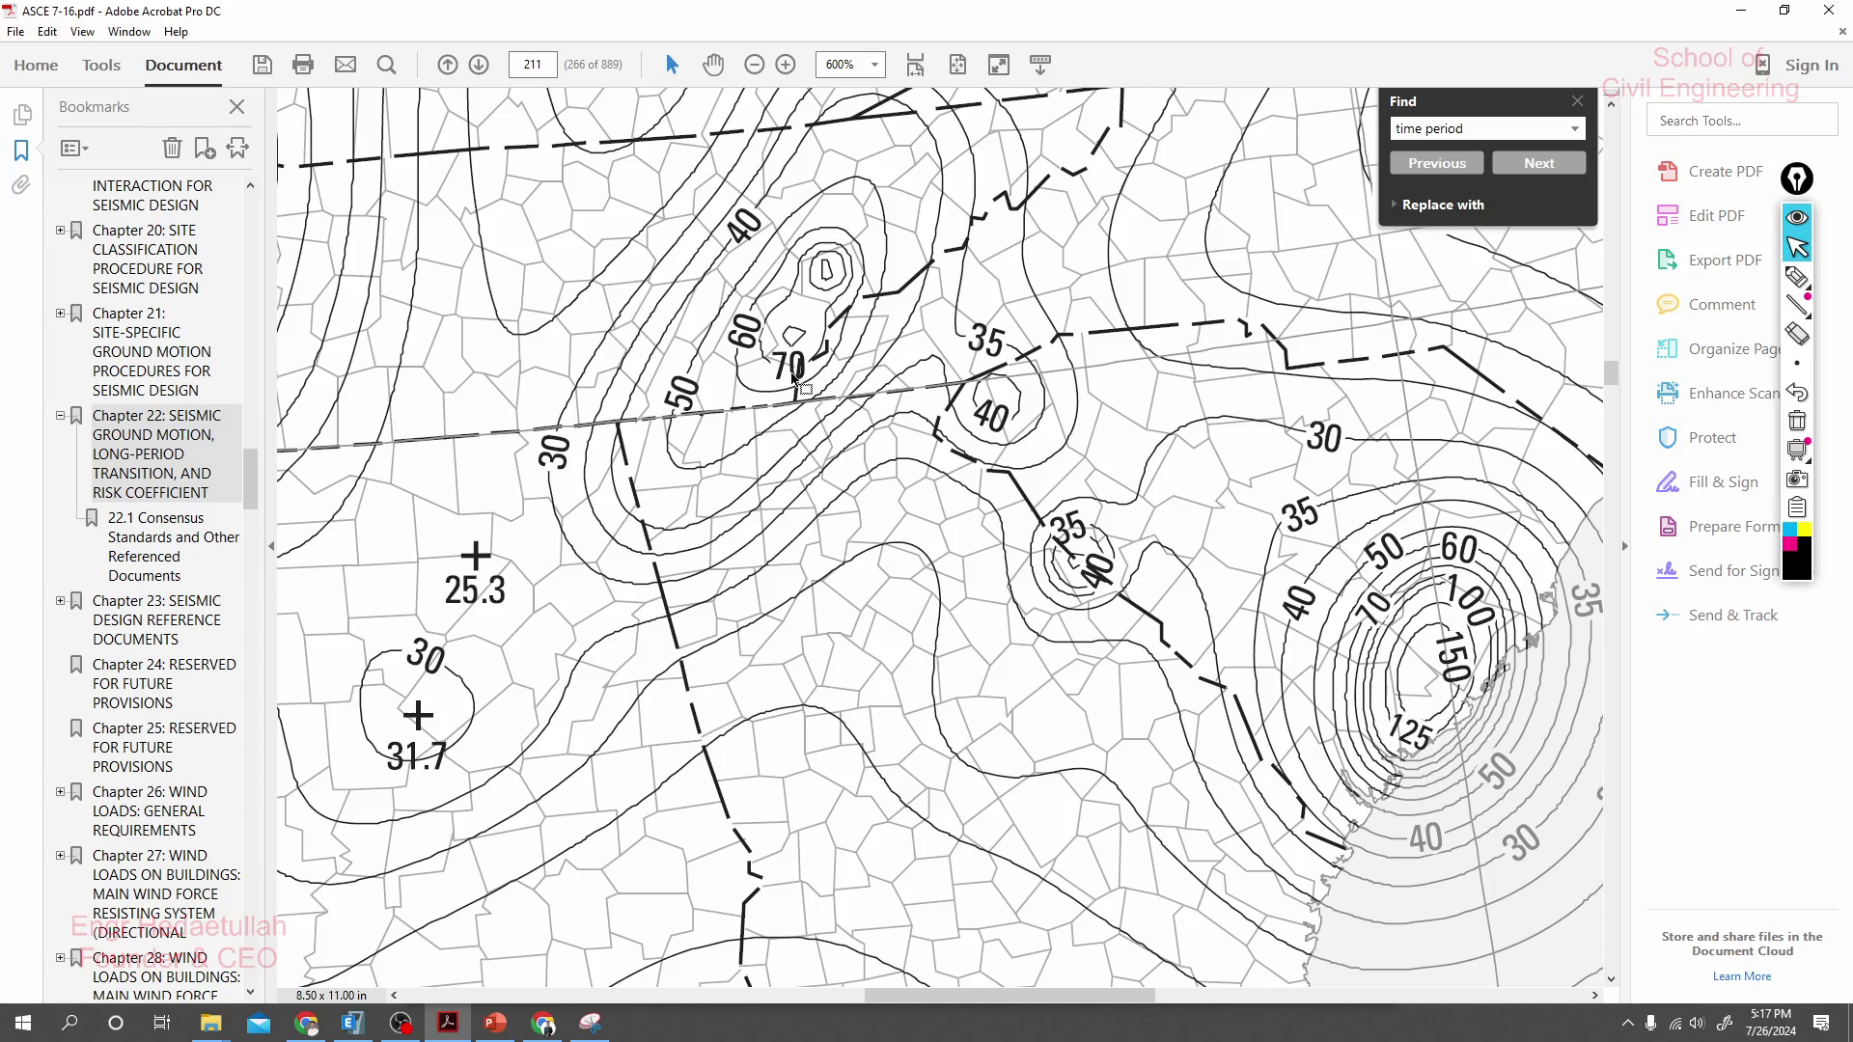
pyautogui.keyDown('ctrl'); pyautogui.scroll(-3, 792, 376); pyautogui.keyUp('ctrl')
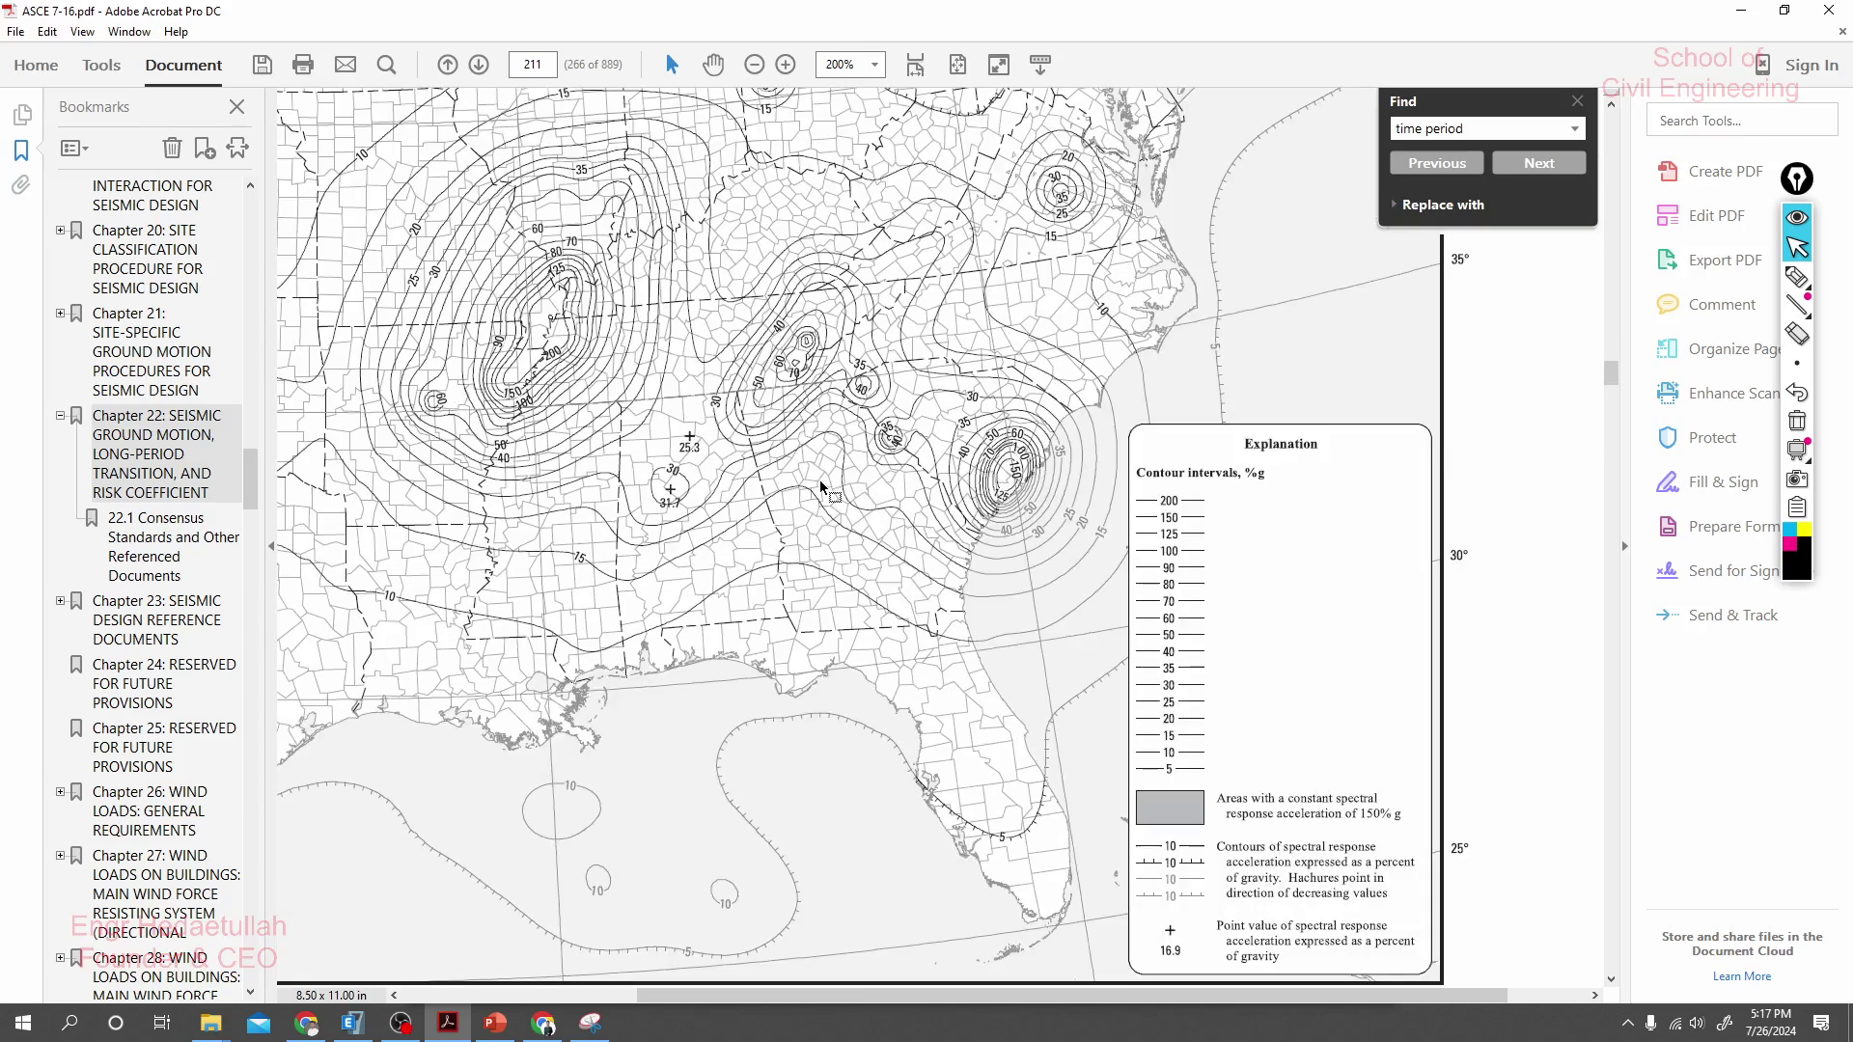
pyautogui.keyDown('ctrl'); pyautogui.scroll(-1, 819, 479); pyautogui.keyUp('ctrl')
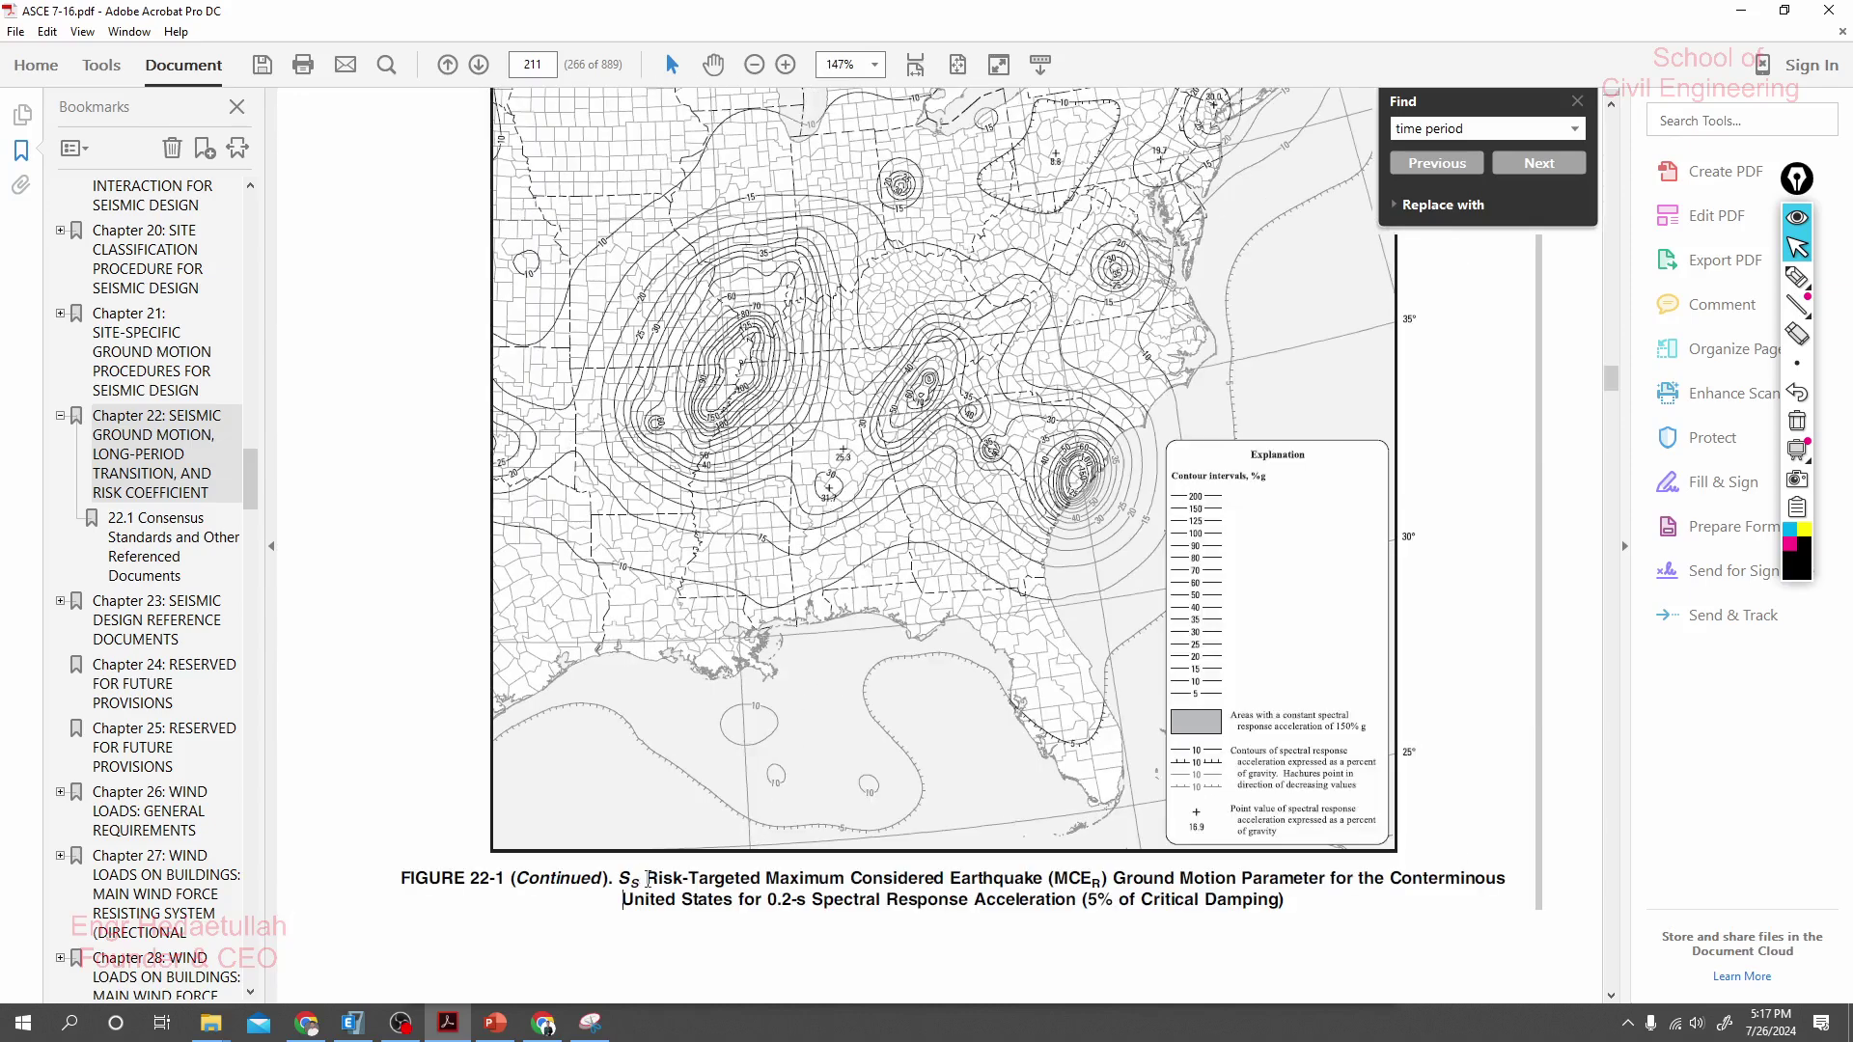
# - Scroll from page 212 to page 216, where Figure 22-5 shows the Hawaii Ss and S1 maps
pyautogui.scroll(-10, 820, 540)
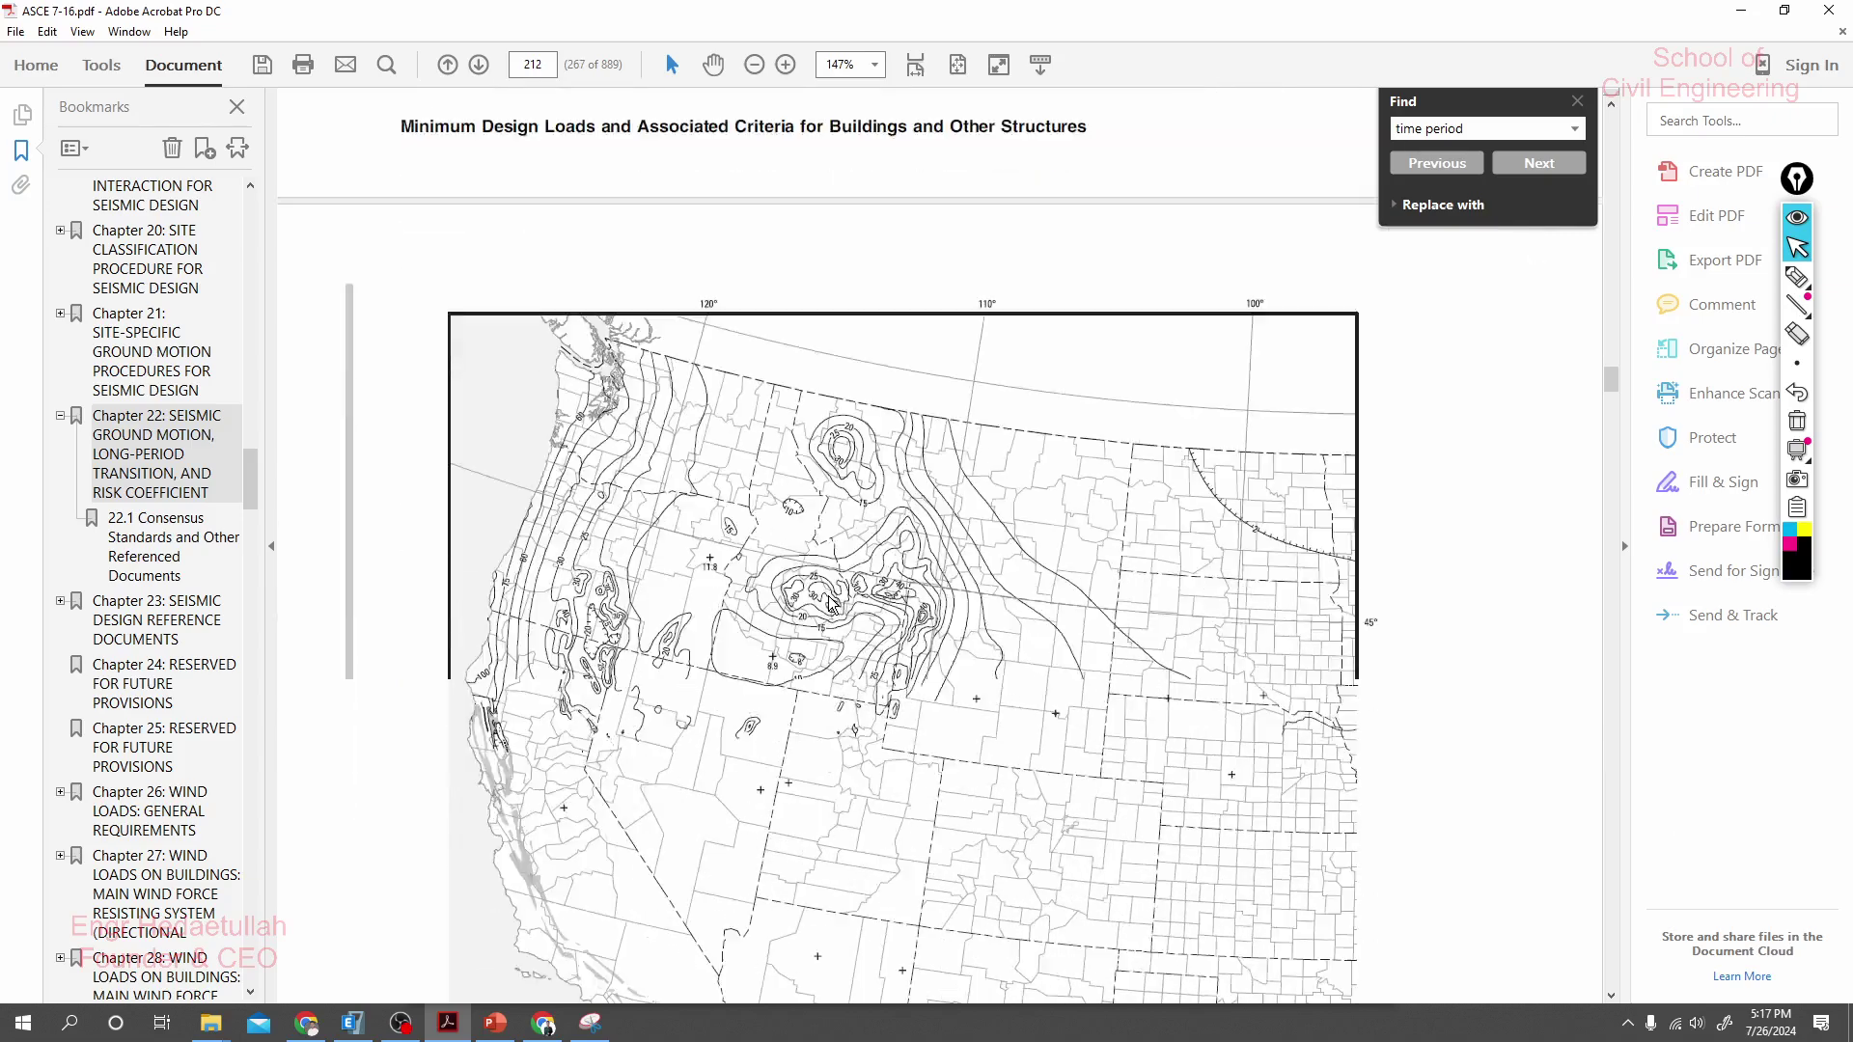
pyautogui.scroll(-10, 830, 602)
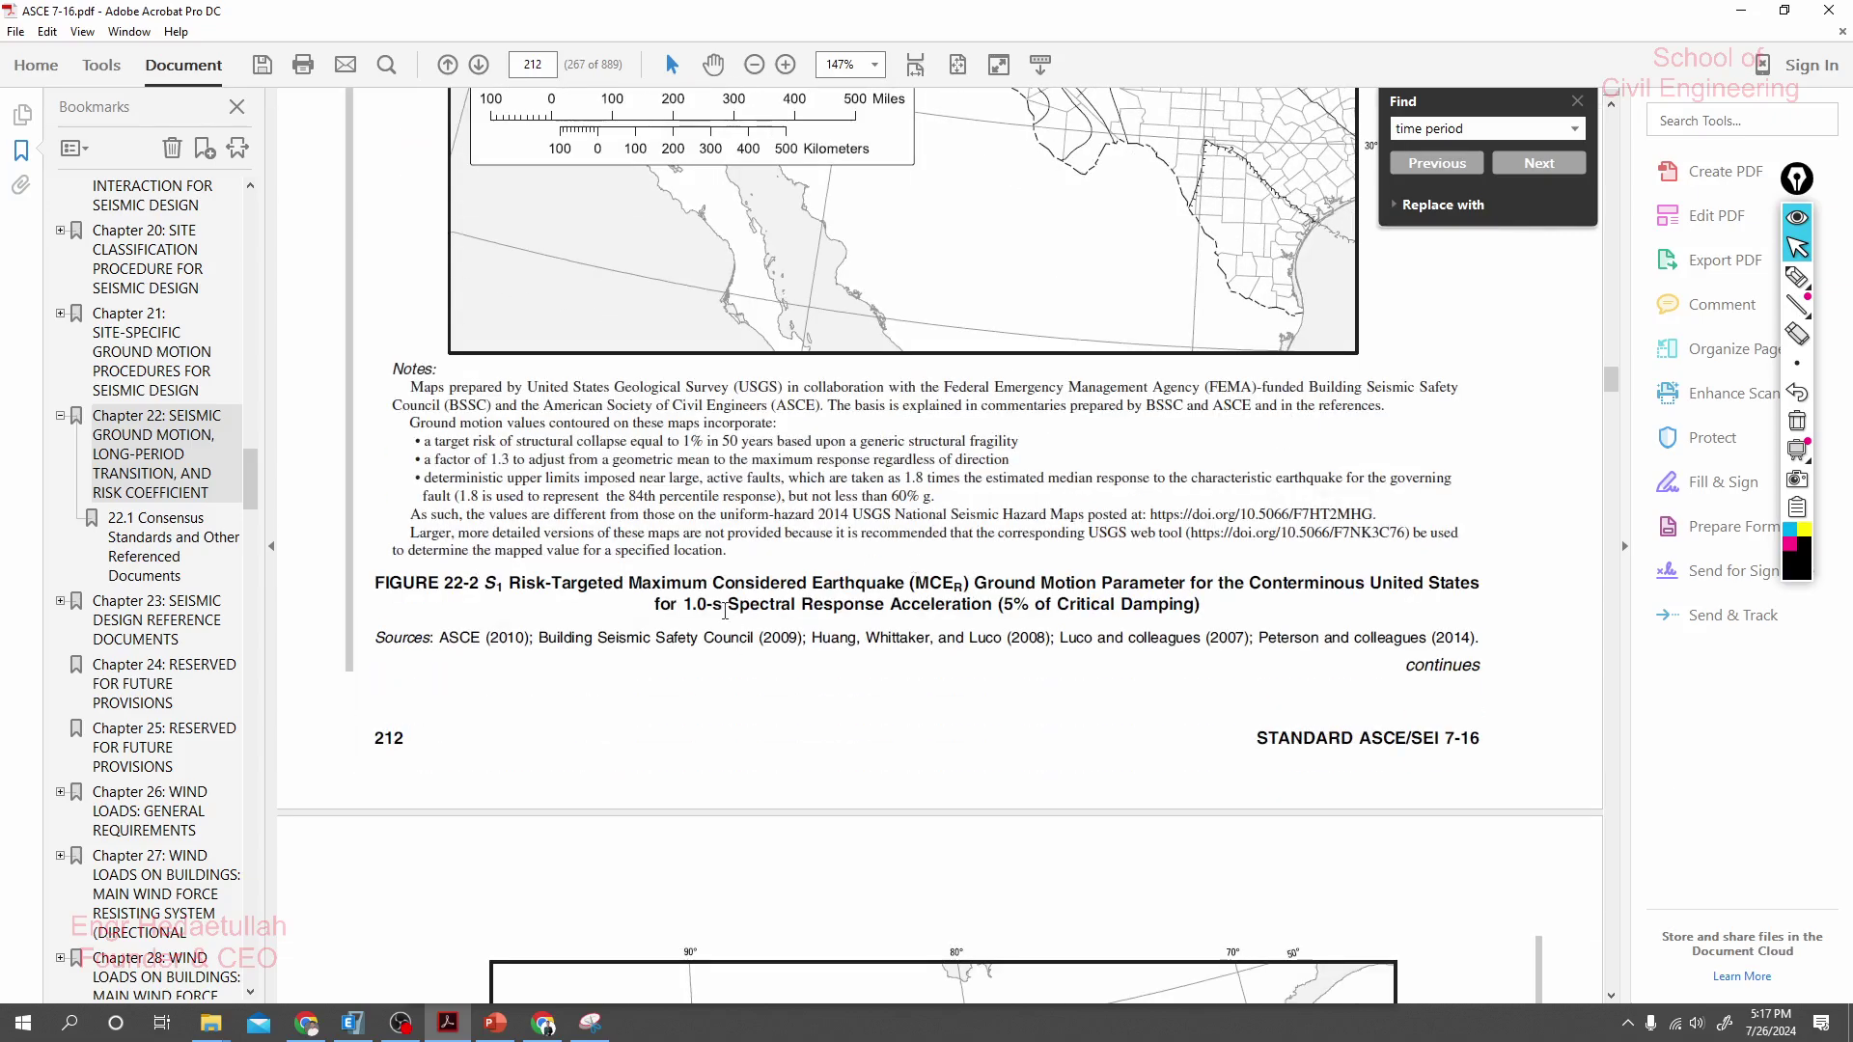
pyautogui.scroll(5, 1002, 426)
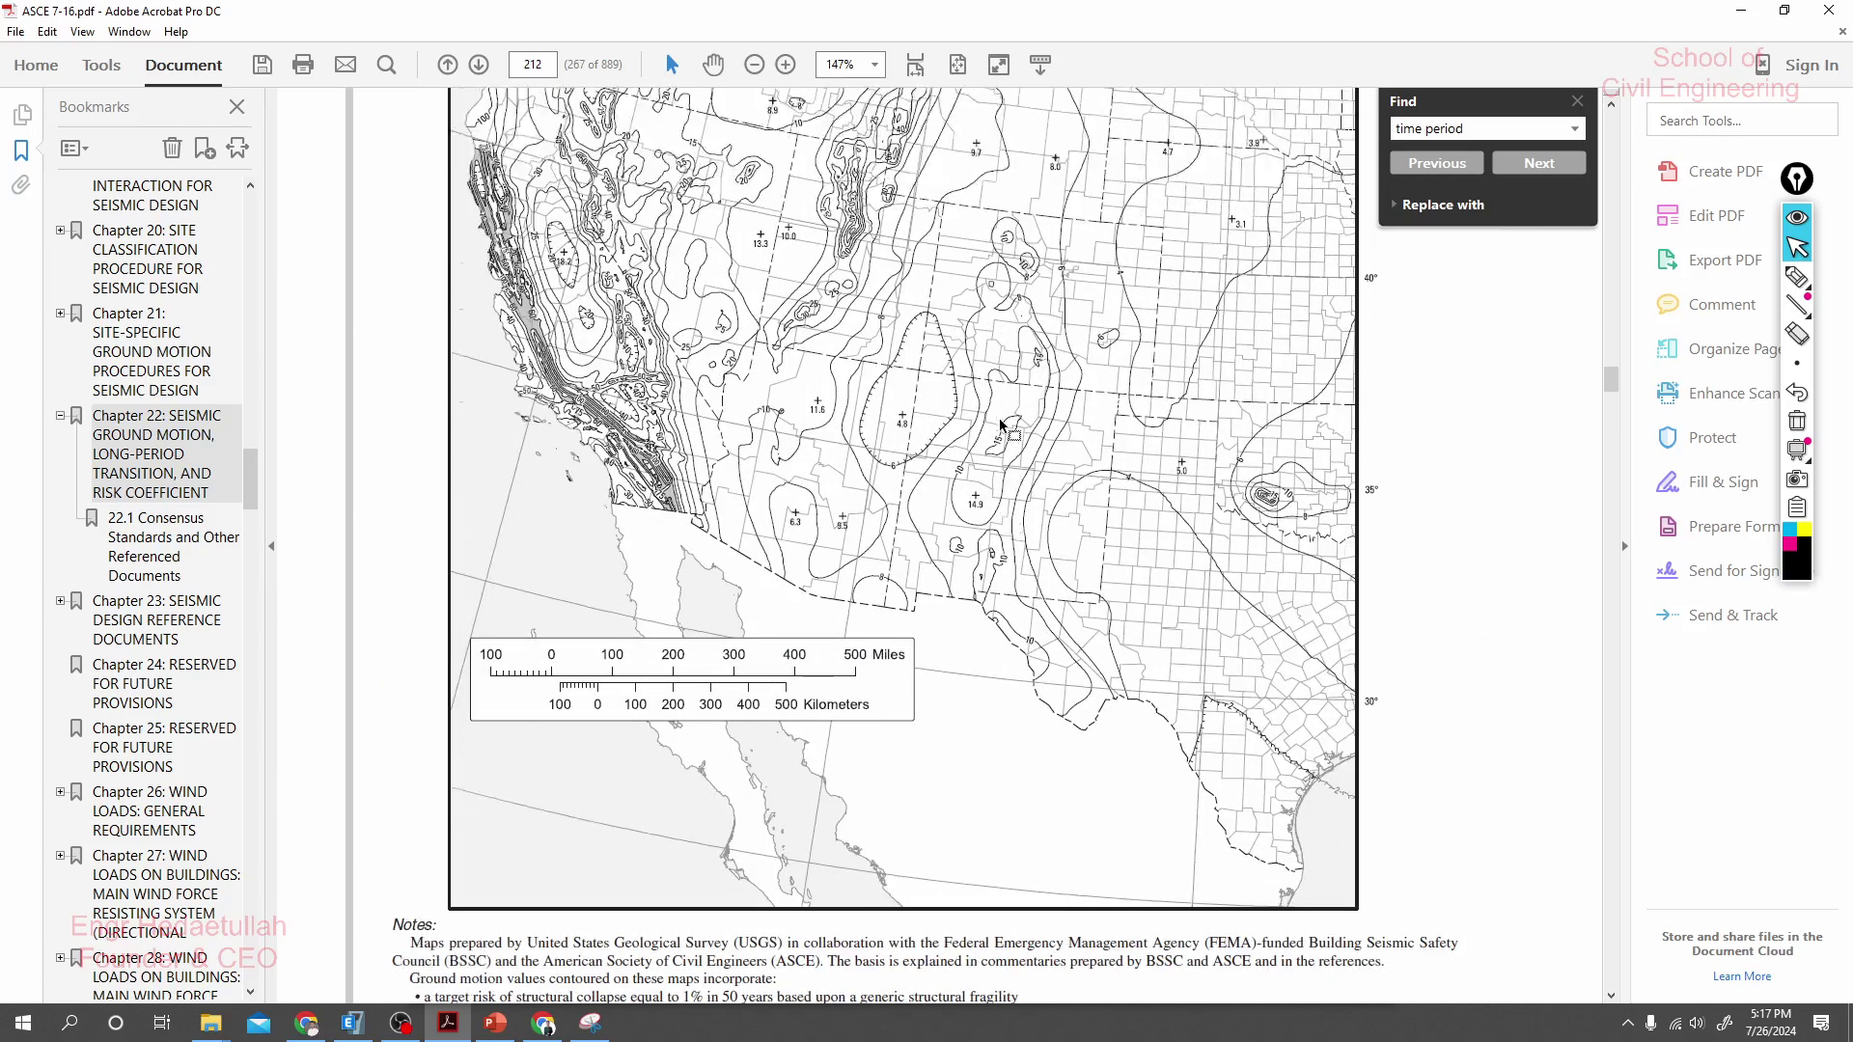
pyautogui.scroll(5, 1002, 426)
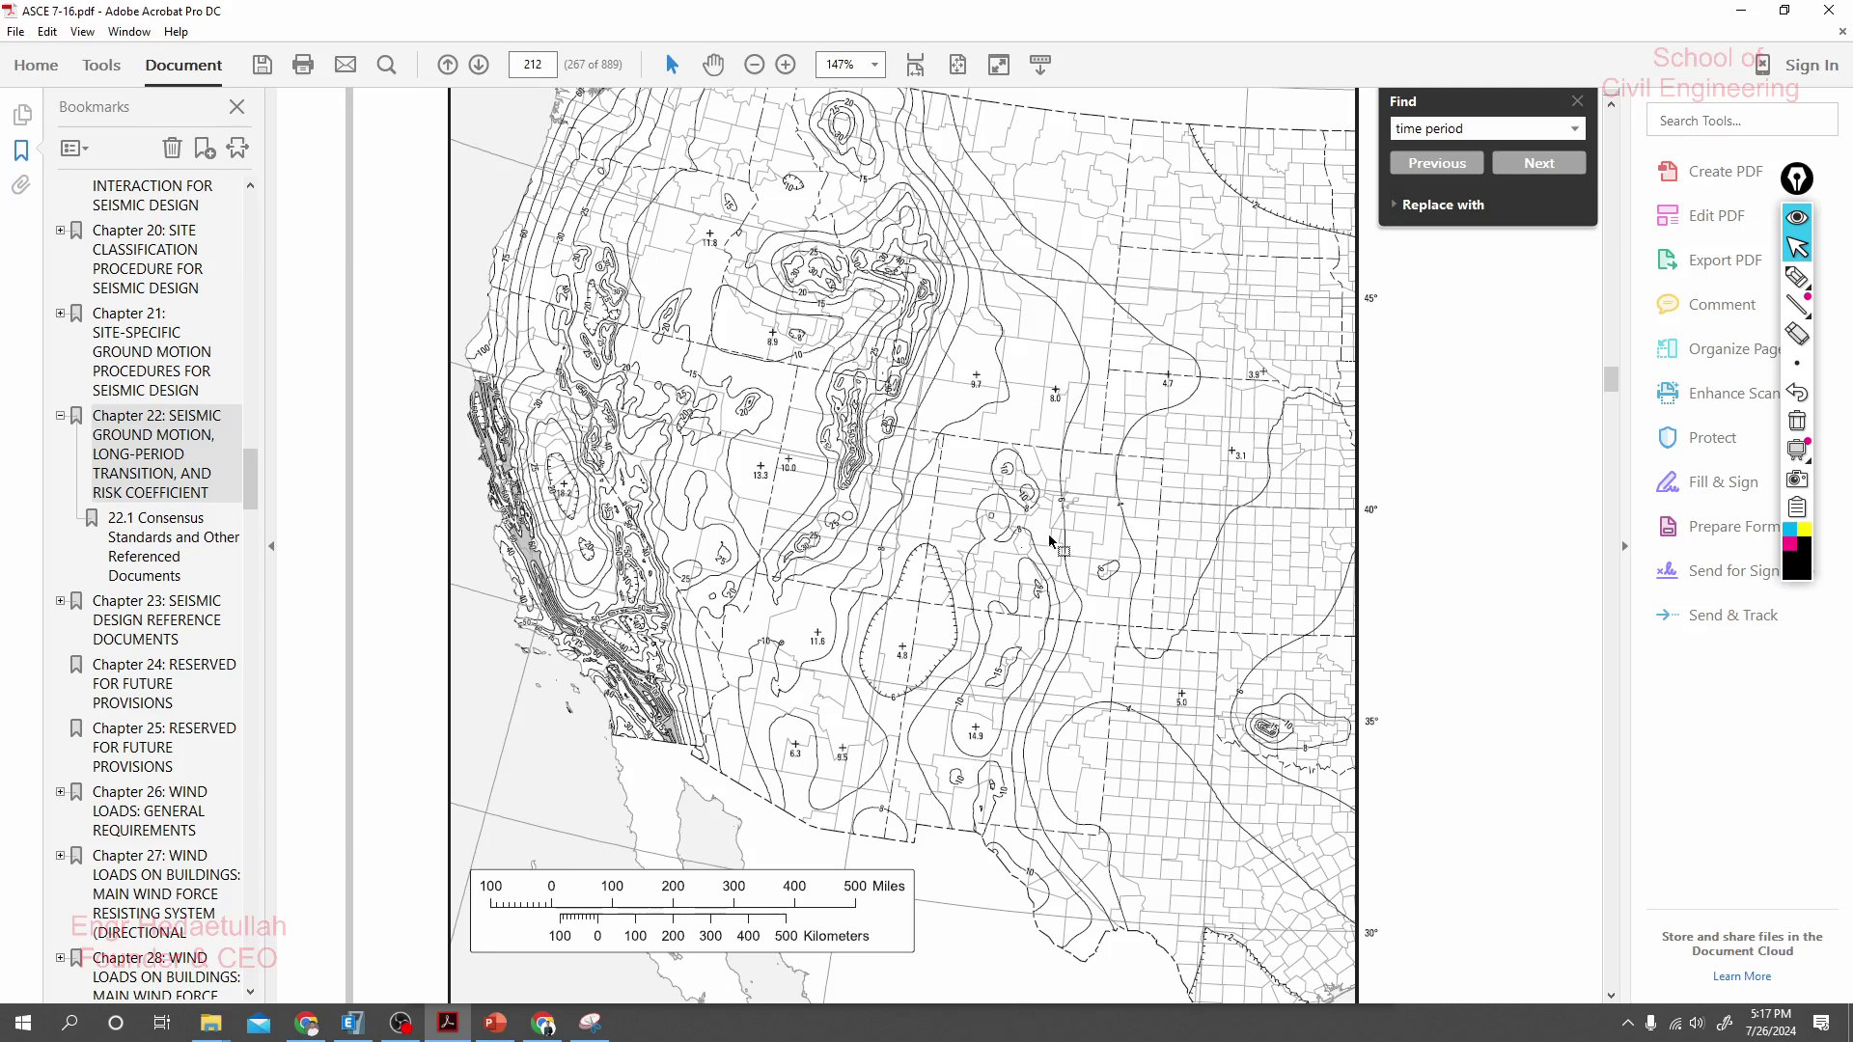
pyautogui.scroll(-10, 1028, 497)
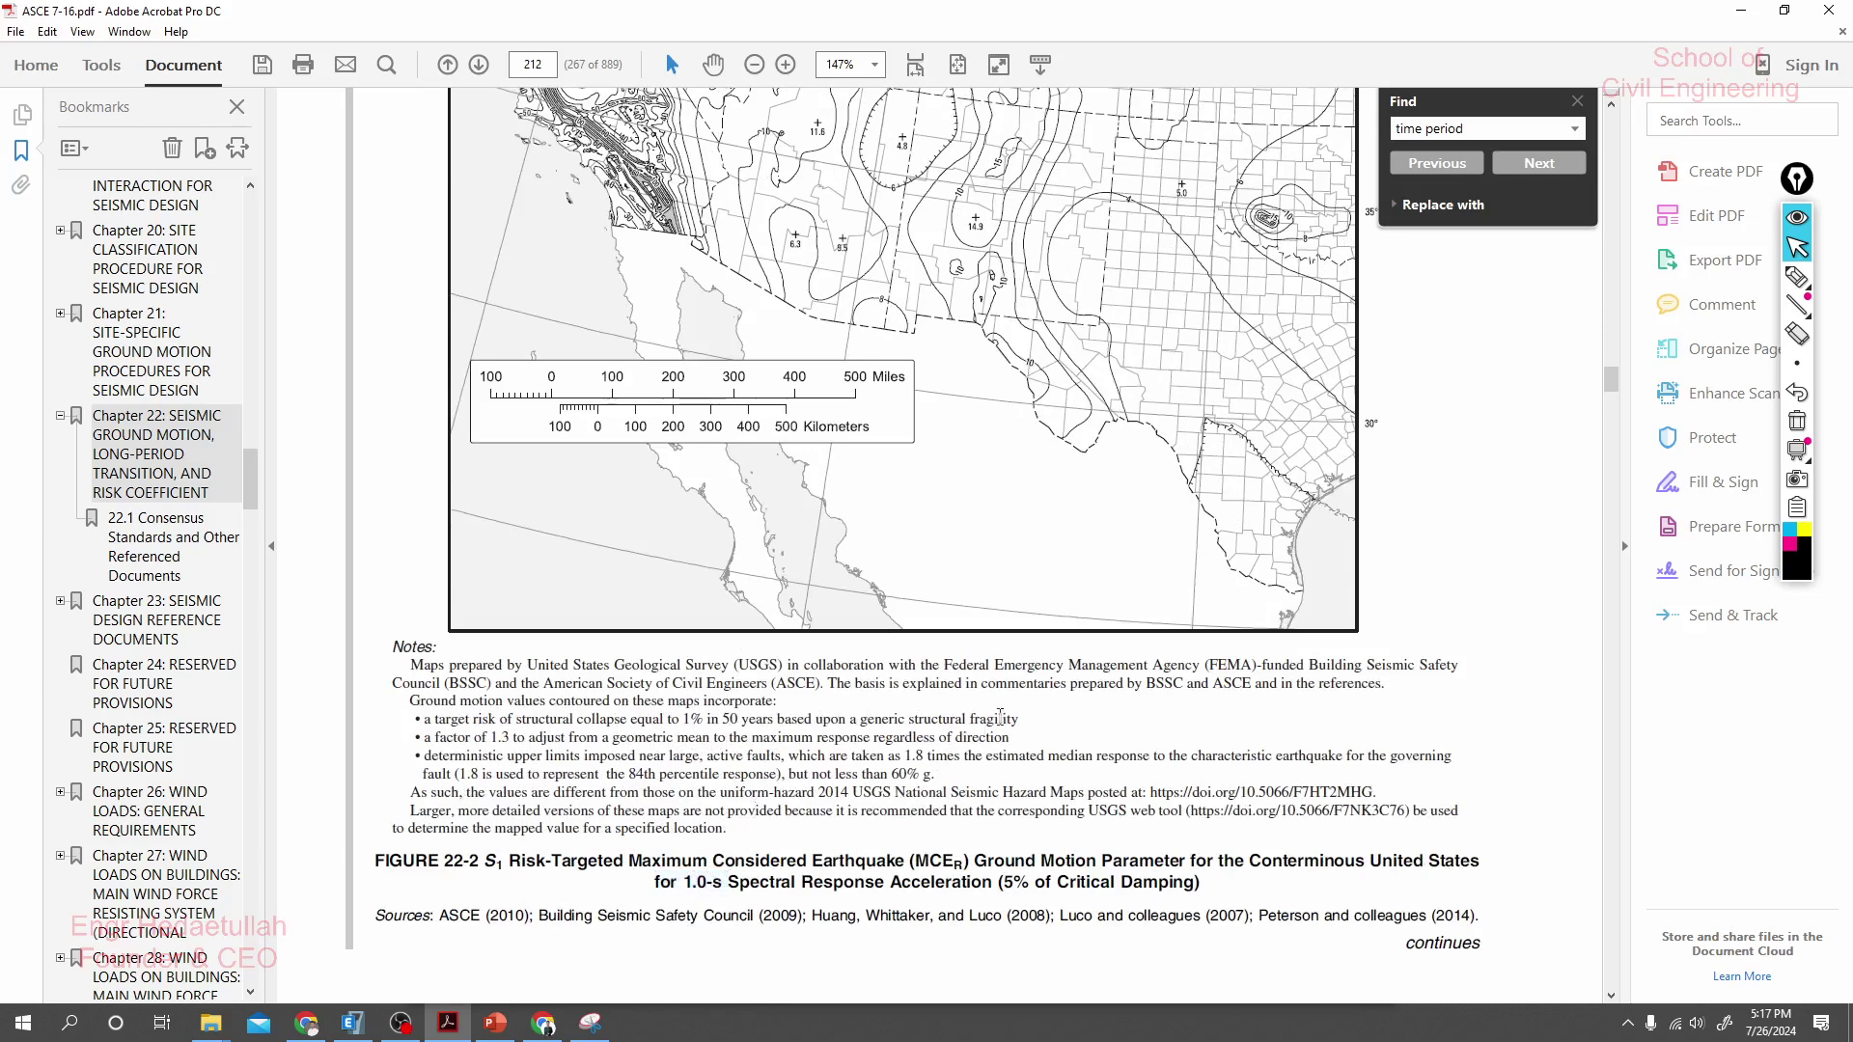
pyautogui.scroll(-11, 978, 731)
pyautogui.scroll(-15, 978, 730)
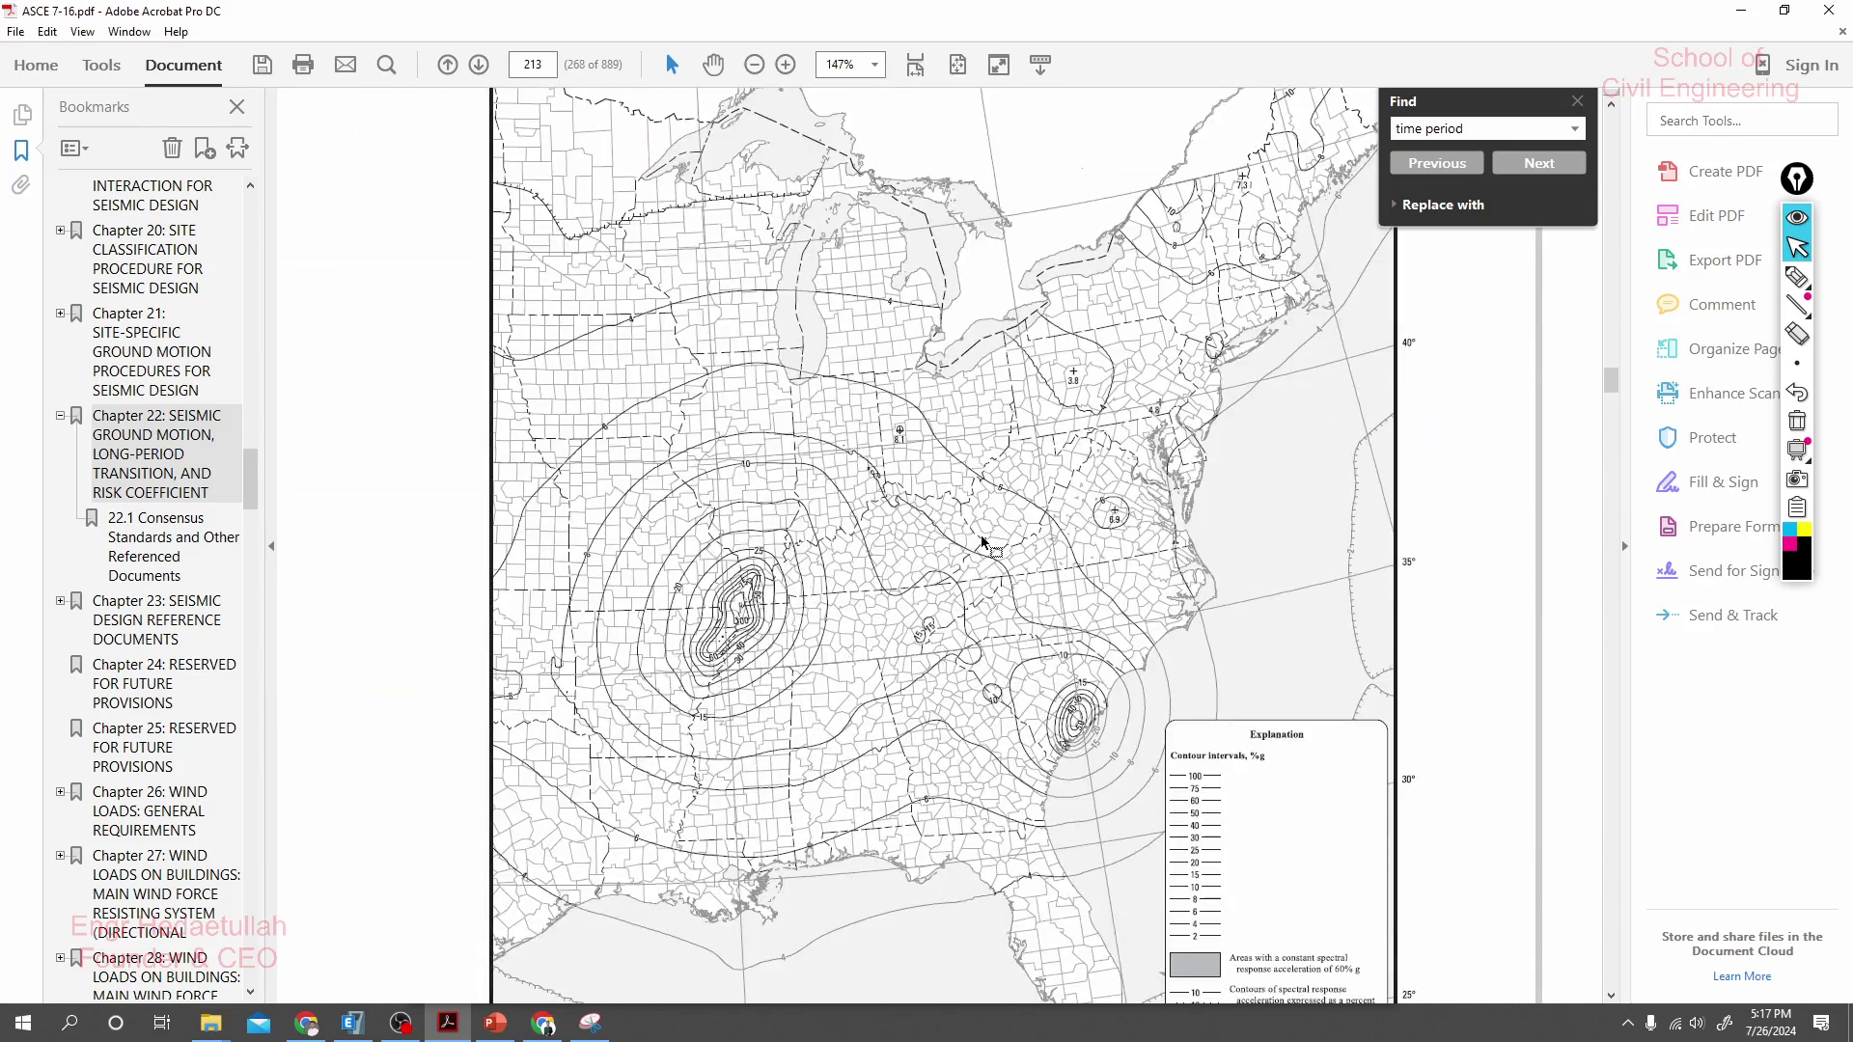
pyautogui.scroll(-20, 982, 542)
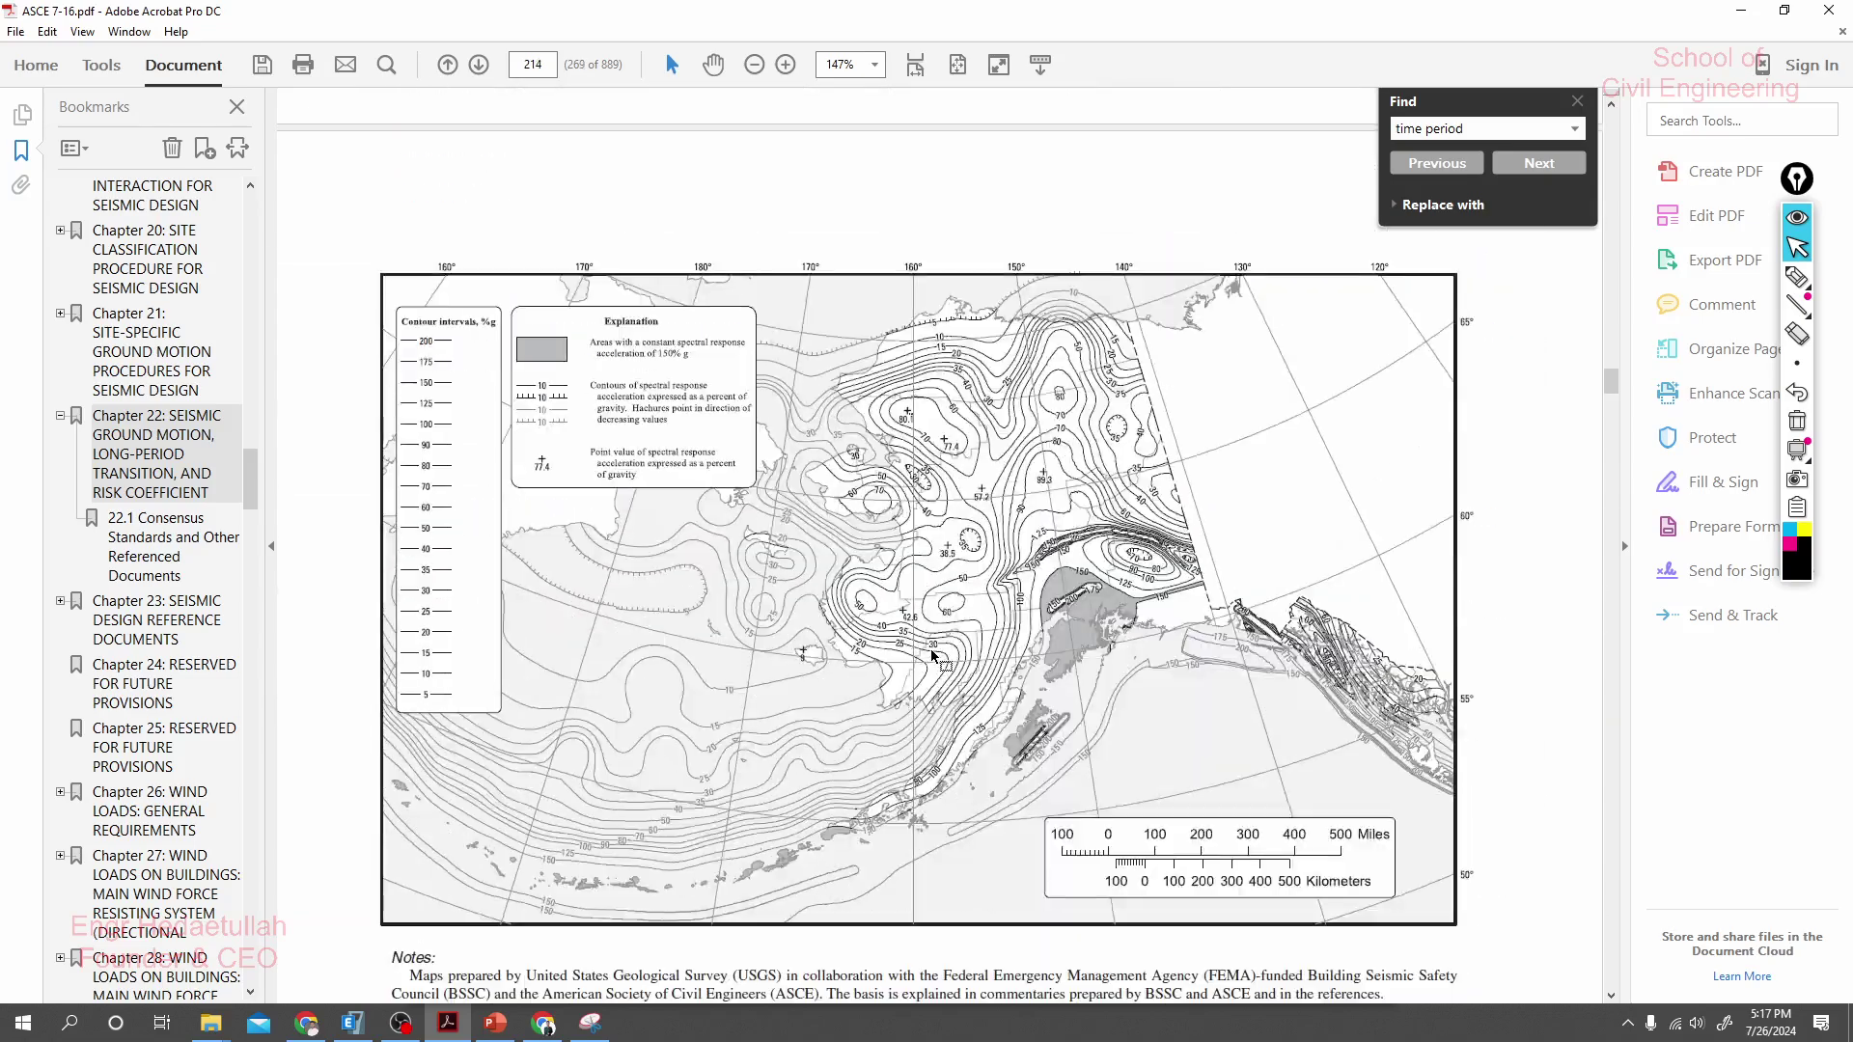
pyautogui.scroll(-20, 903, 639)
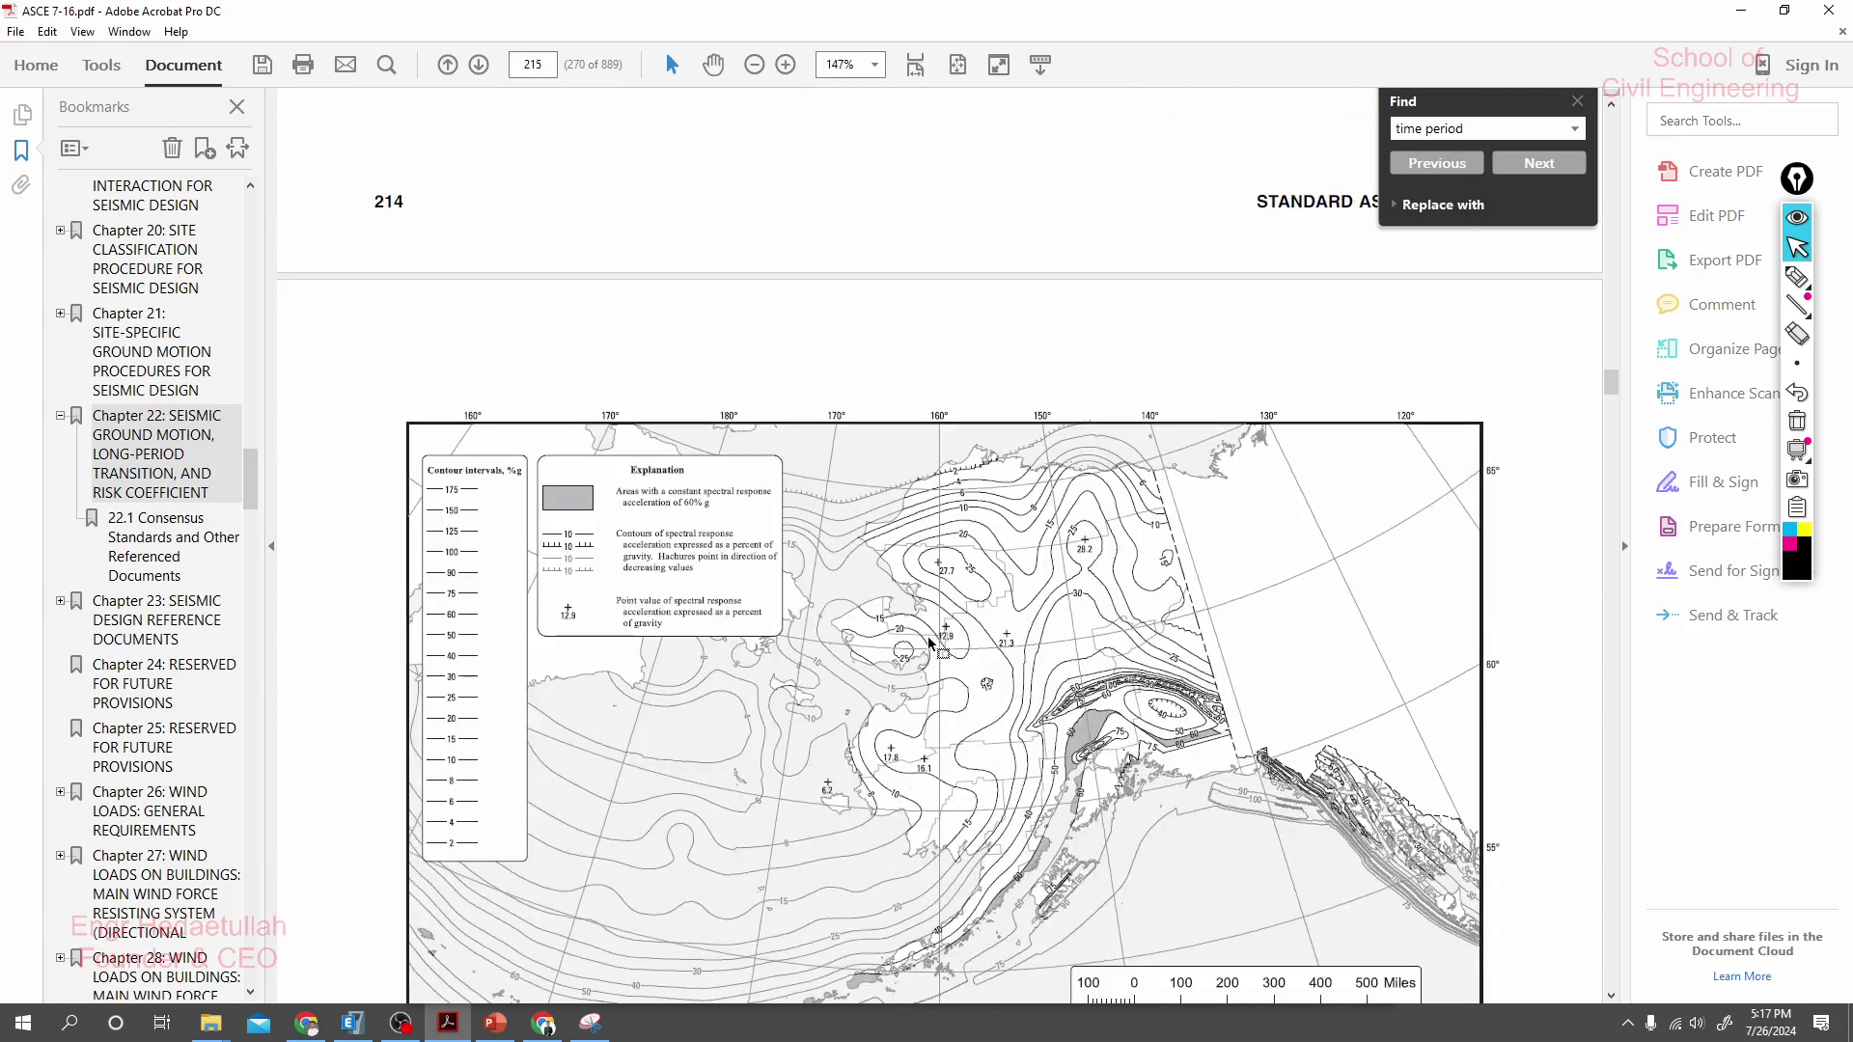
pyautogui.keyDown('ctrl'); pyautogui.scroll(-2, 934, 632); pyautogui.keyUp('ctrl')
pyautogui.scroll(-20, 926, 735)
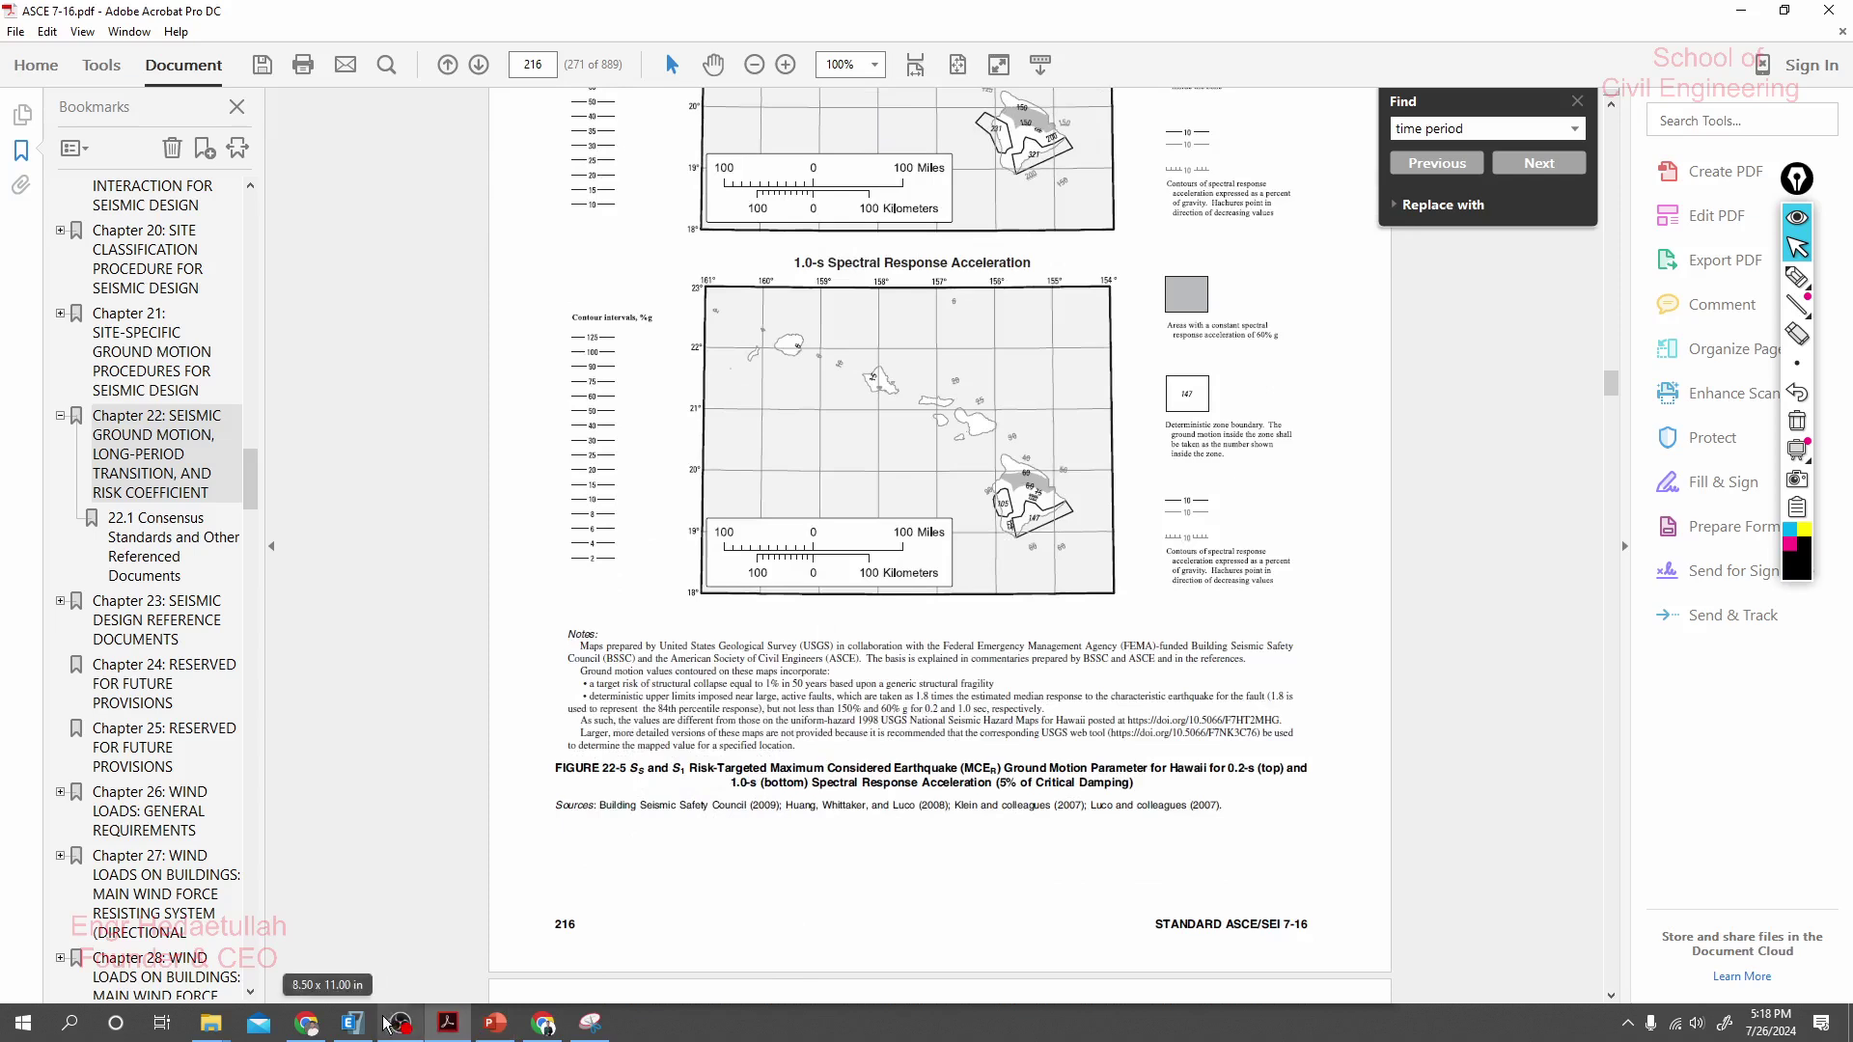
pyautogui.moveTo(449, 1031)
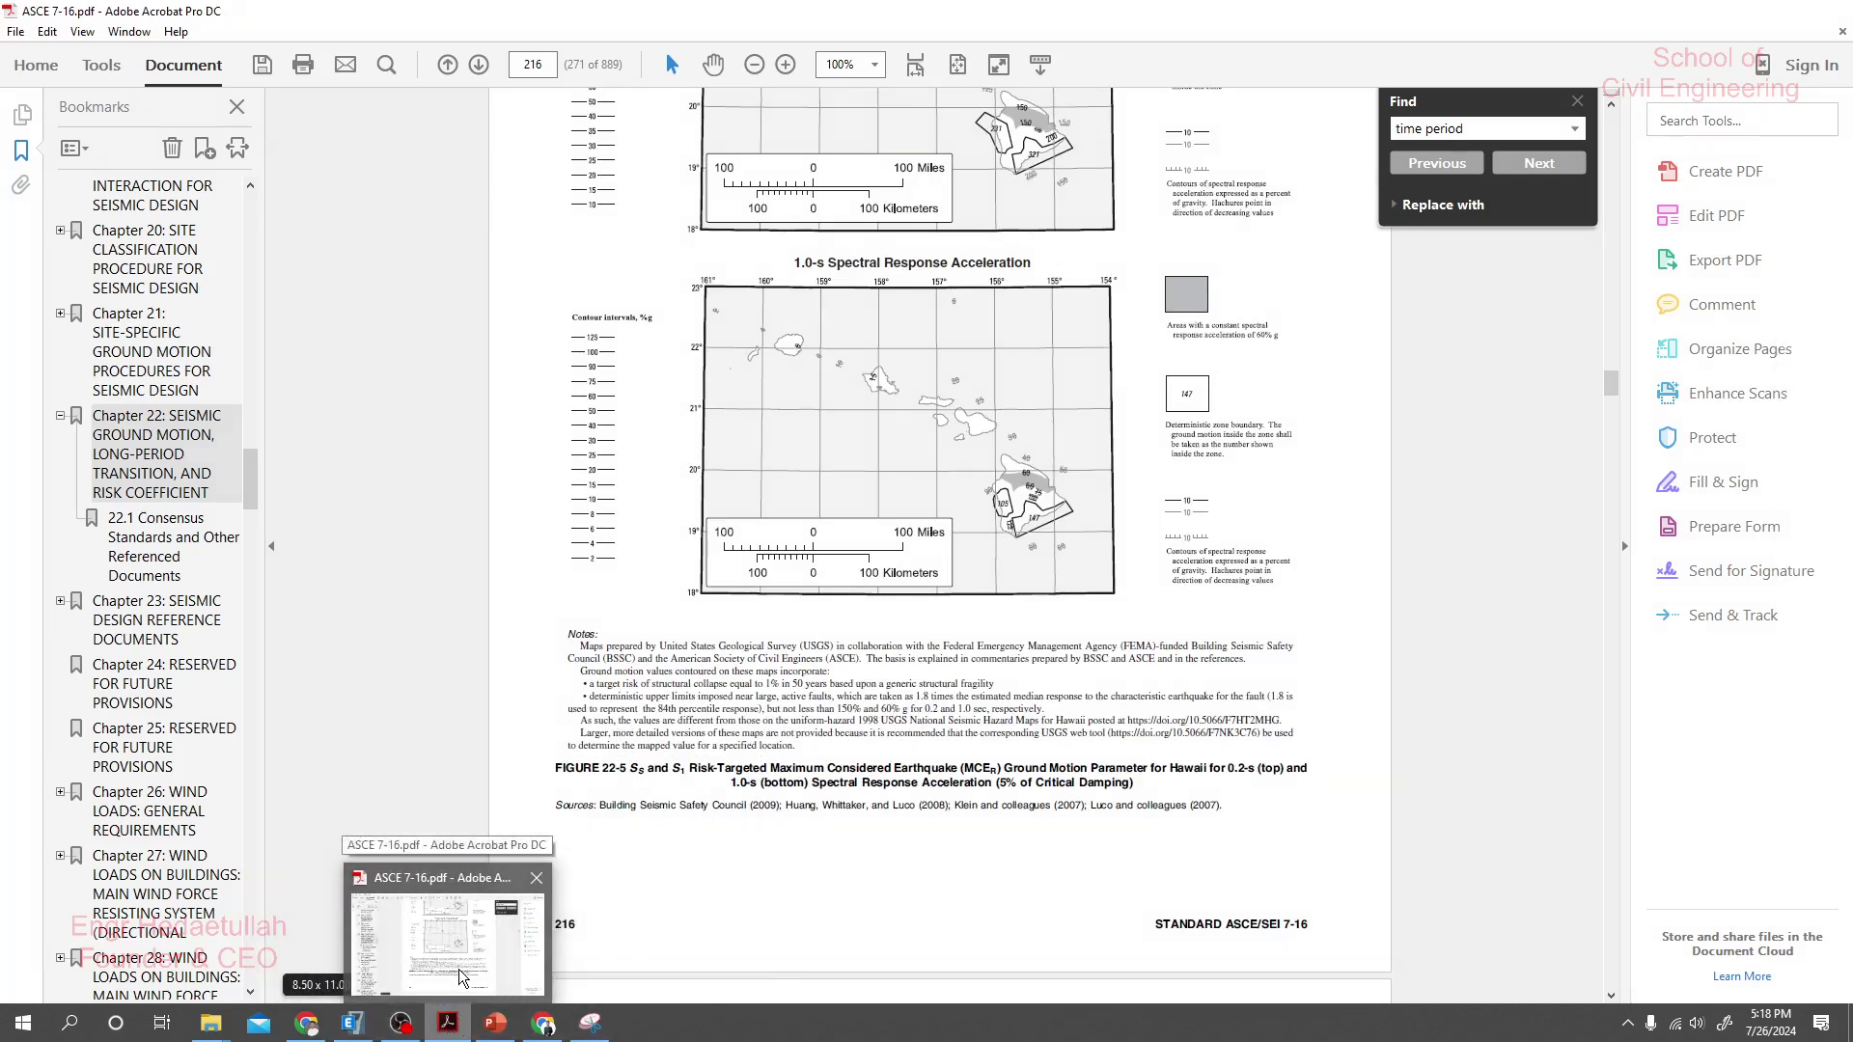
# - View slide 6's Fa and Fv site coefficient tables in PowerPoint, then go back to ETABS
pyautogui.click(495, 1023)
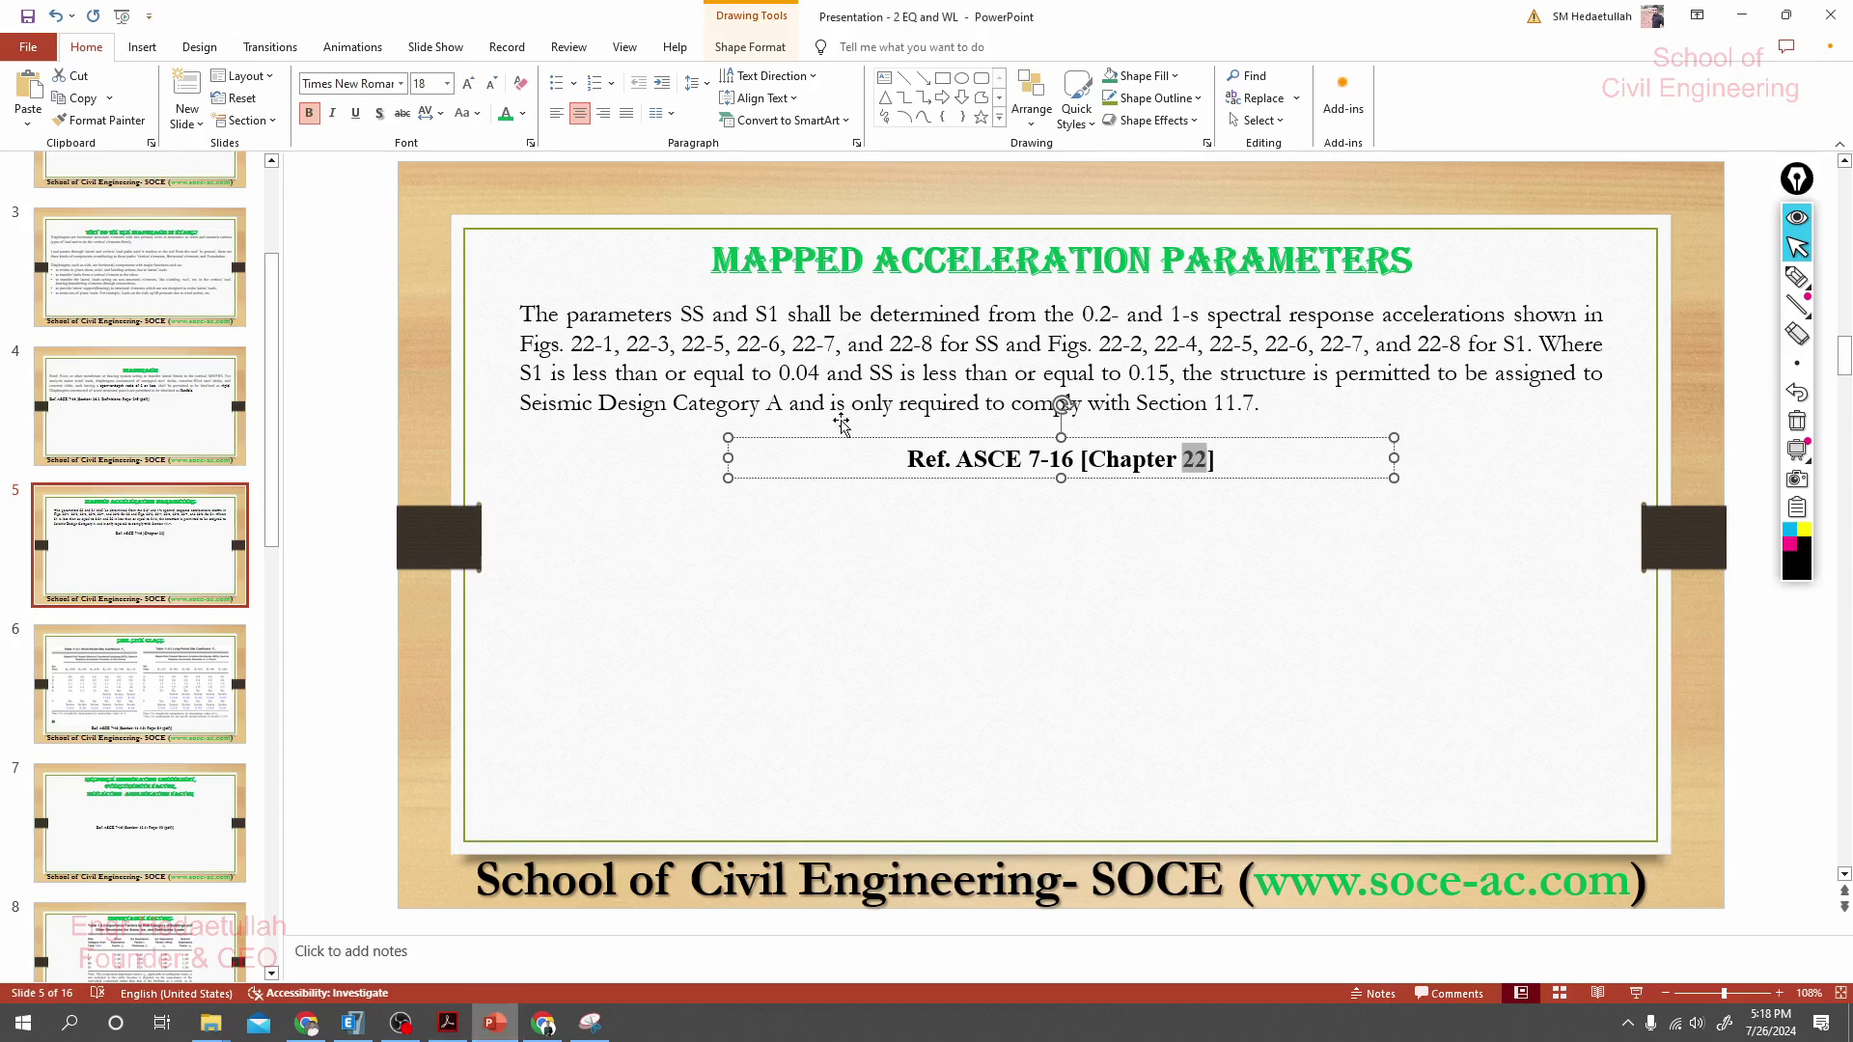
pyautogui.click(172, 685)
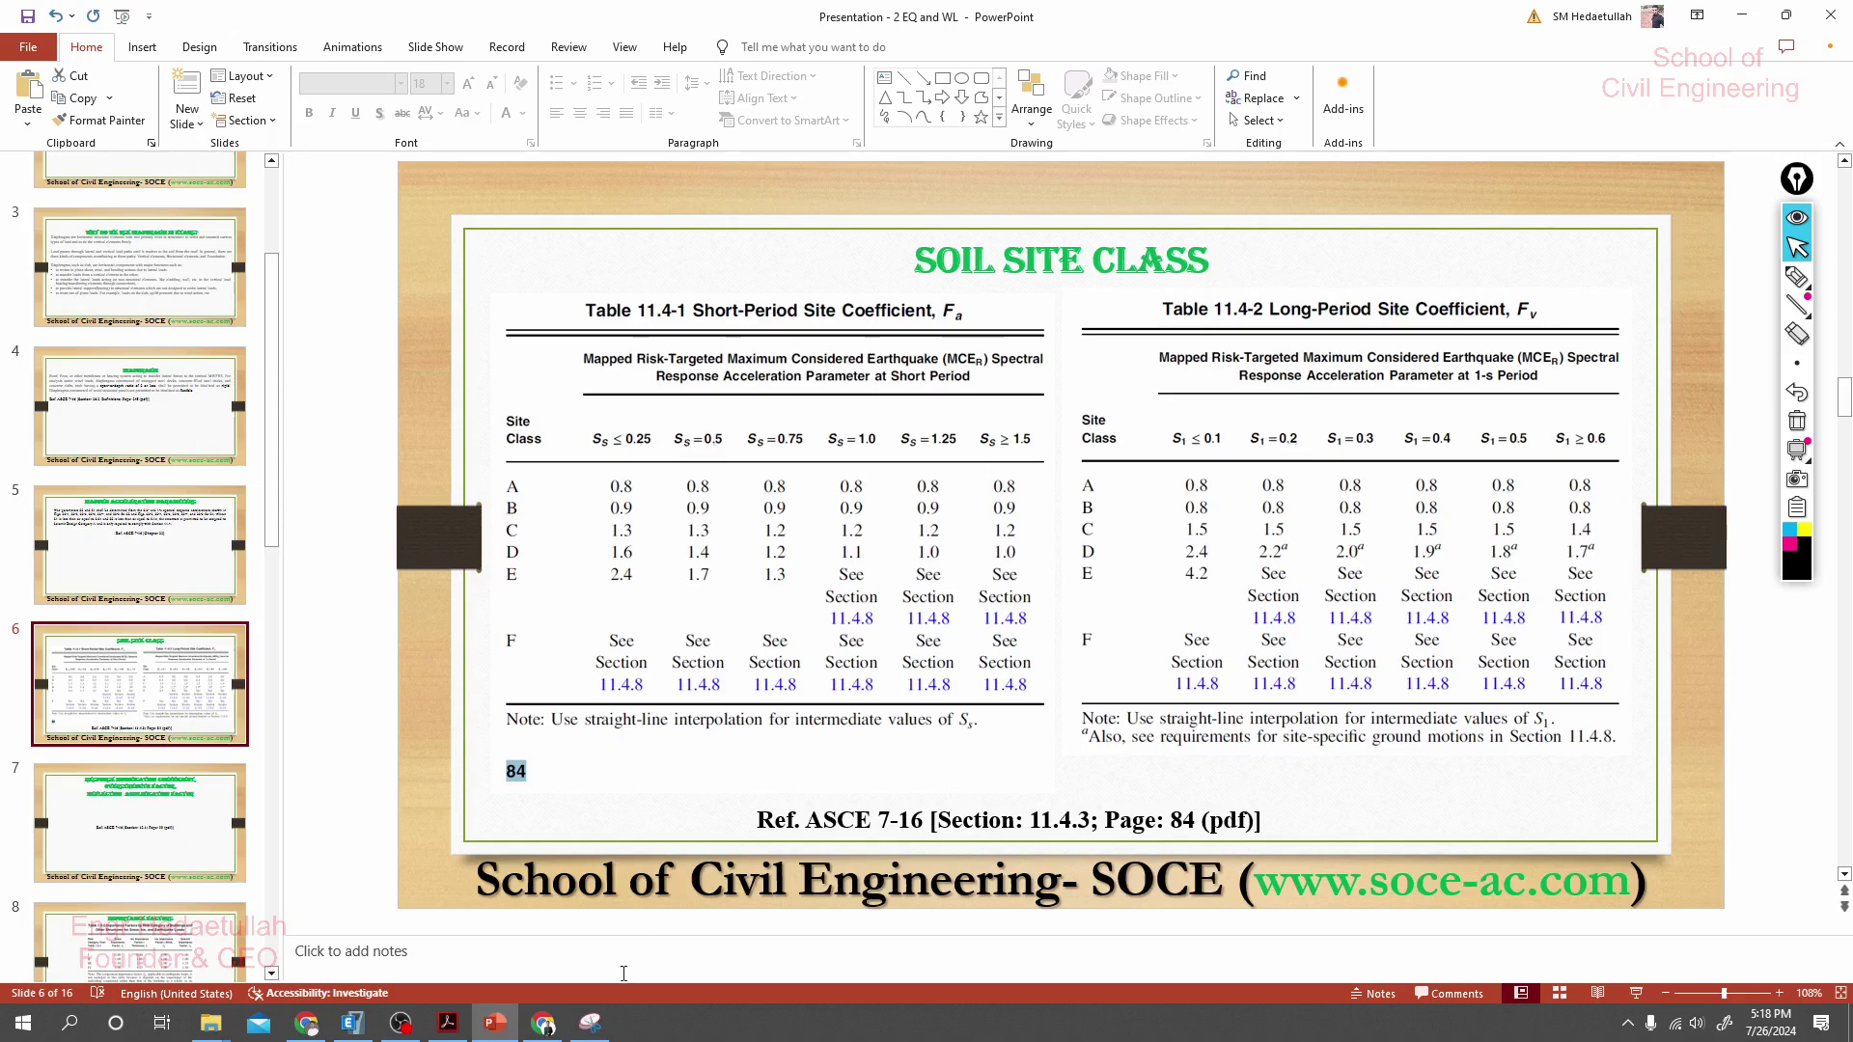
pyautogui.click(352, 1023)
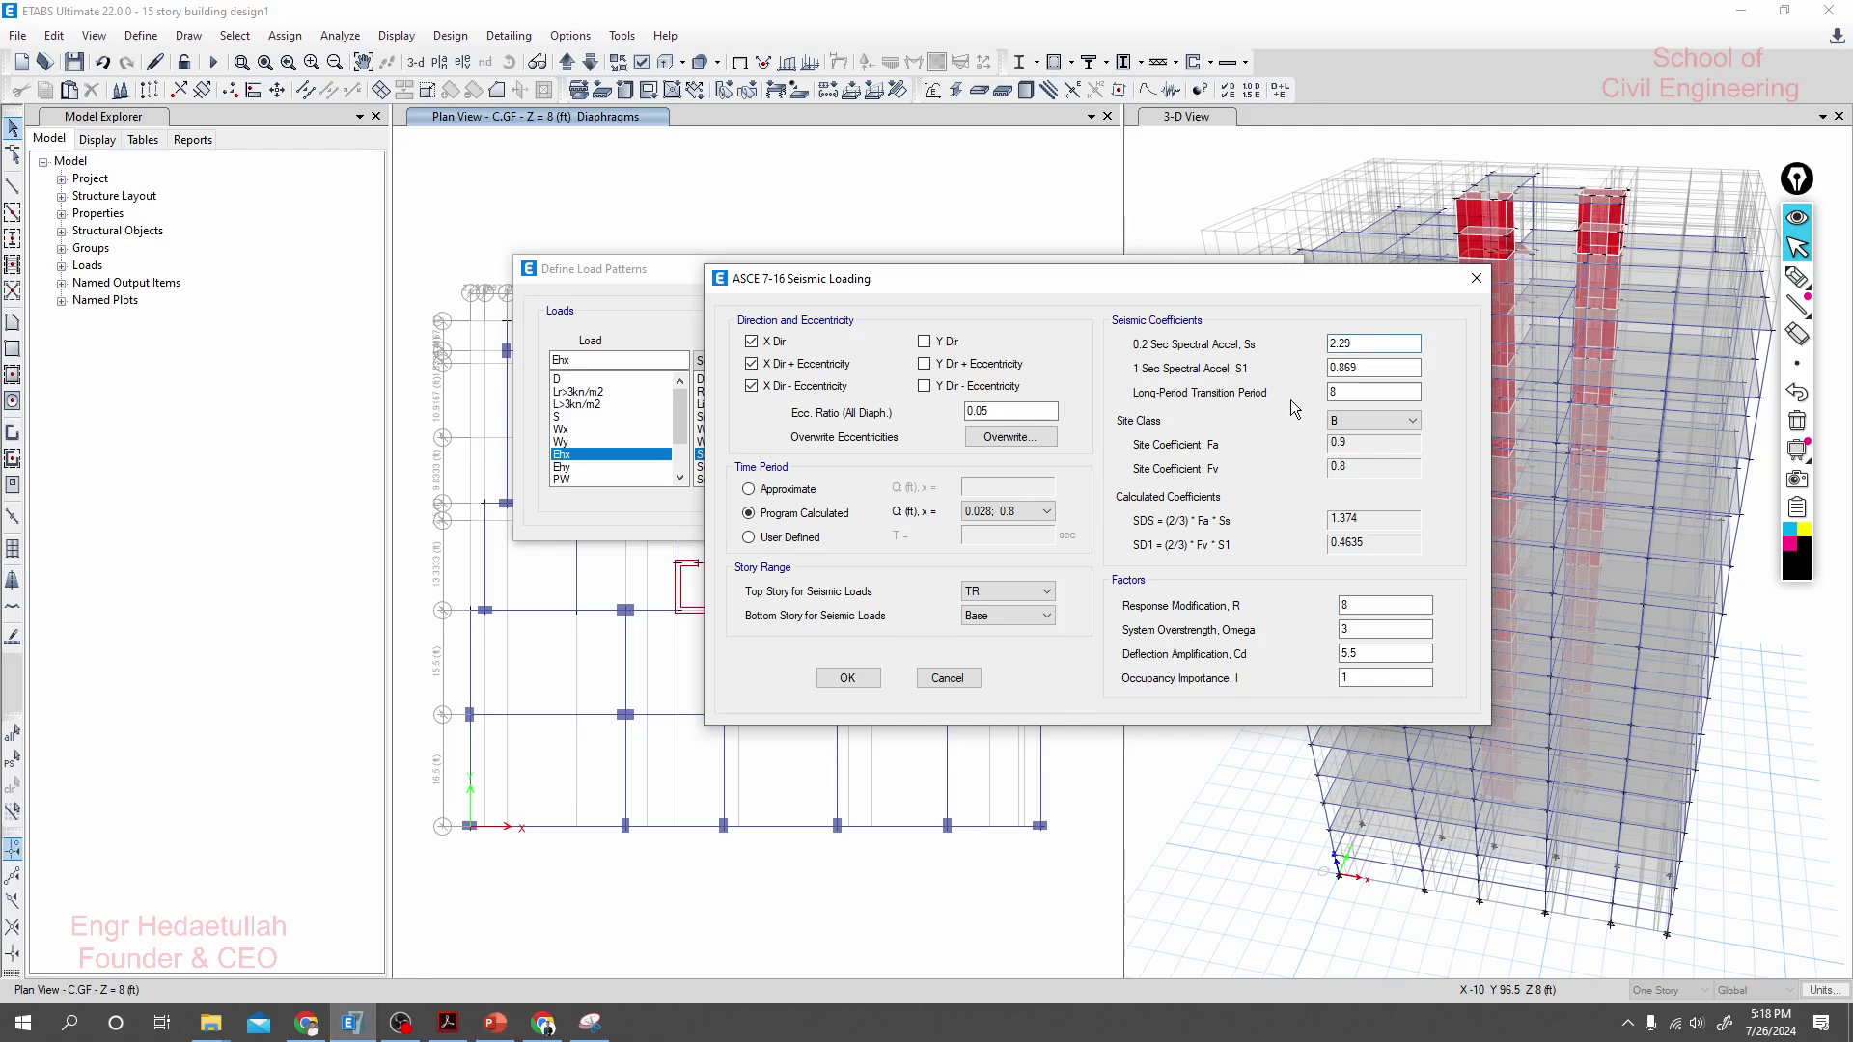
# - Enter Ss 0.5 and S1 0.2 in the ASCE 7-16 dialog, yielding SDS 0.3 and SD1 0.1067
pyautogui.press('Tab')
pyautogui.write('0.')
pyautogui.doubleClick(1363, 345)
pyautogui.write('0.5')
pyautogui.click(1356, 367)
pyautogui.press('Tab')
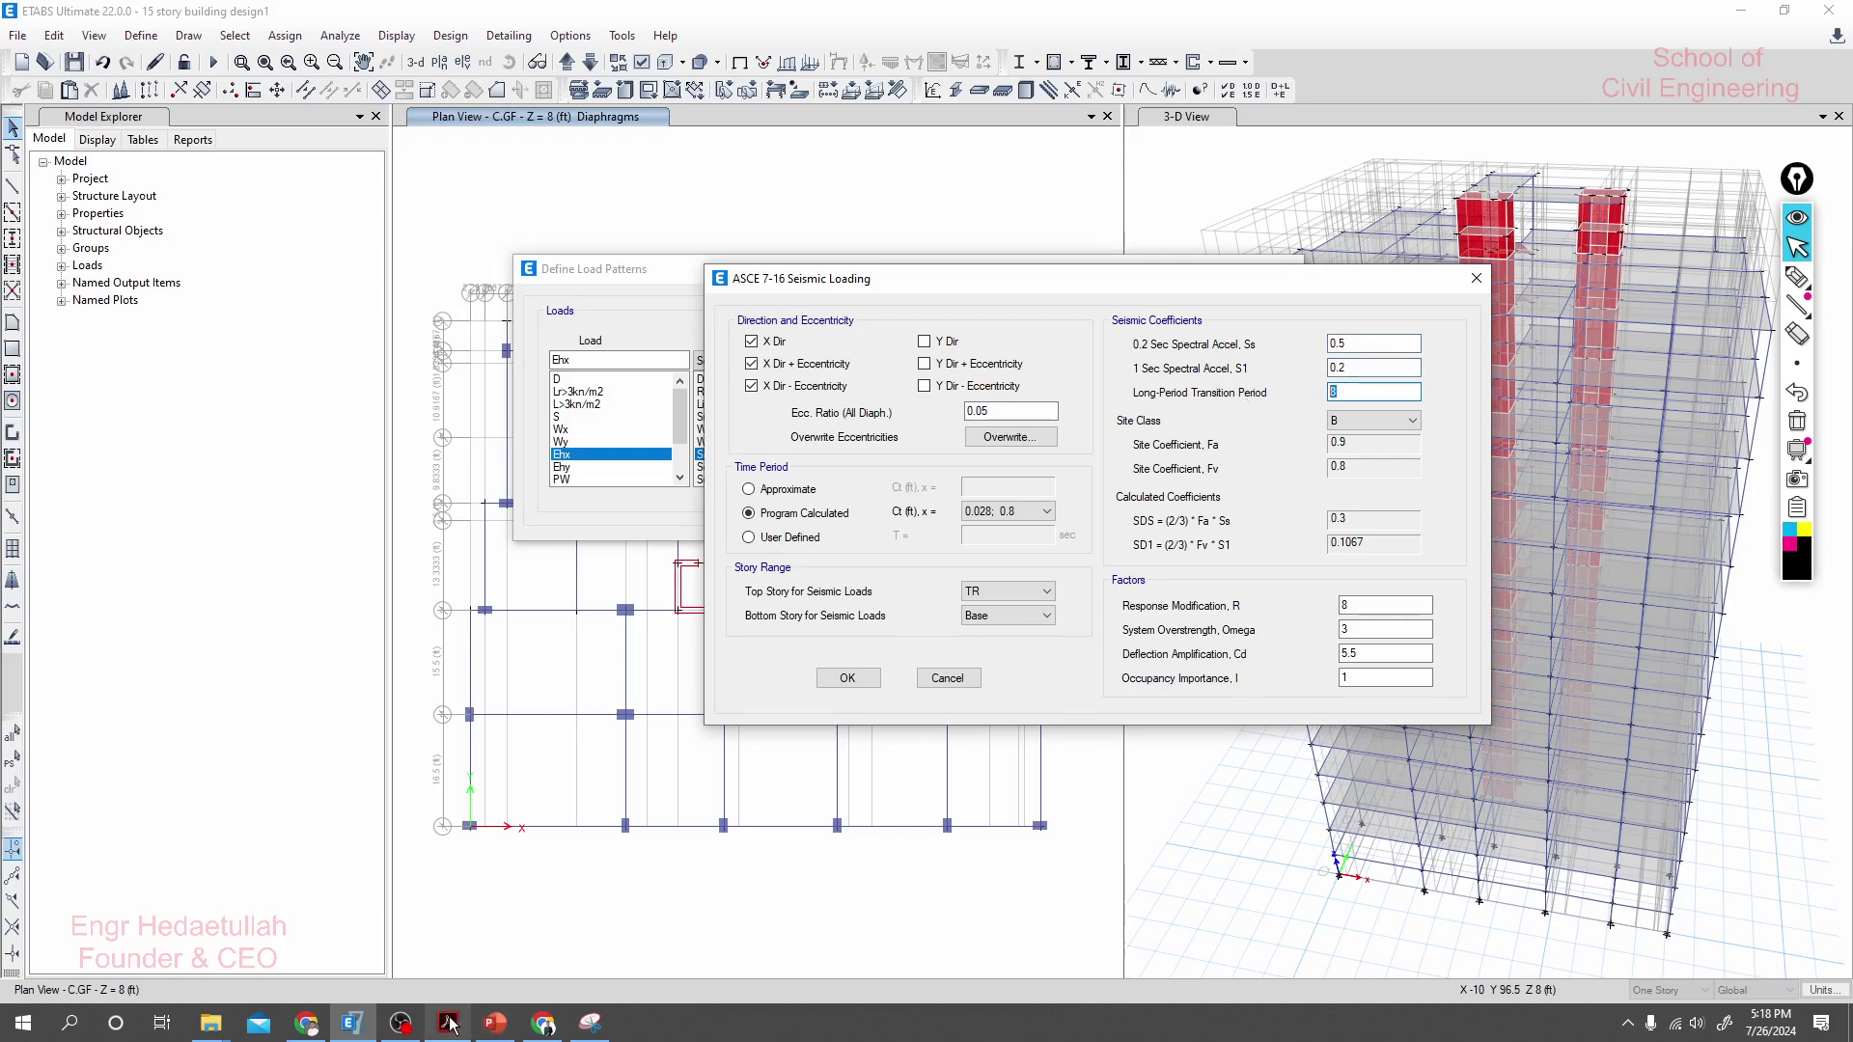
# - Bring the ASCE 7-16 PDF forward and scroll from page 220 to page 225's TL map
pyautogui.moveTo(450, 1023)
pyautogui.click(461, 970)
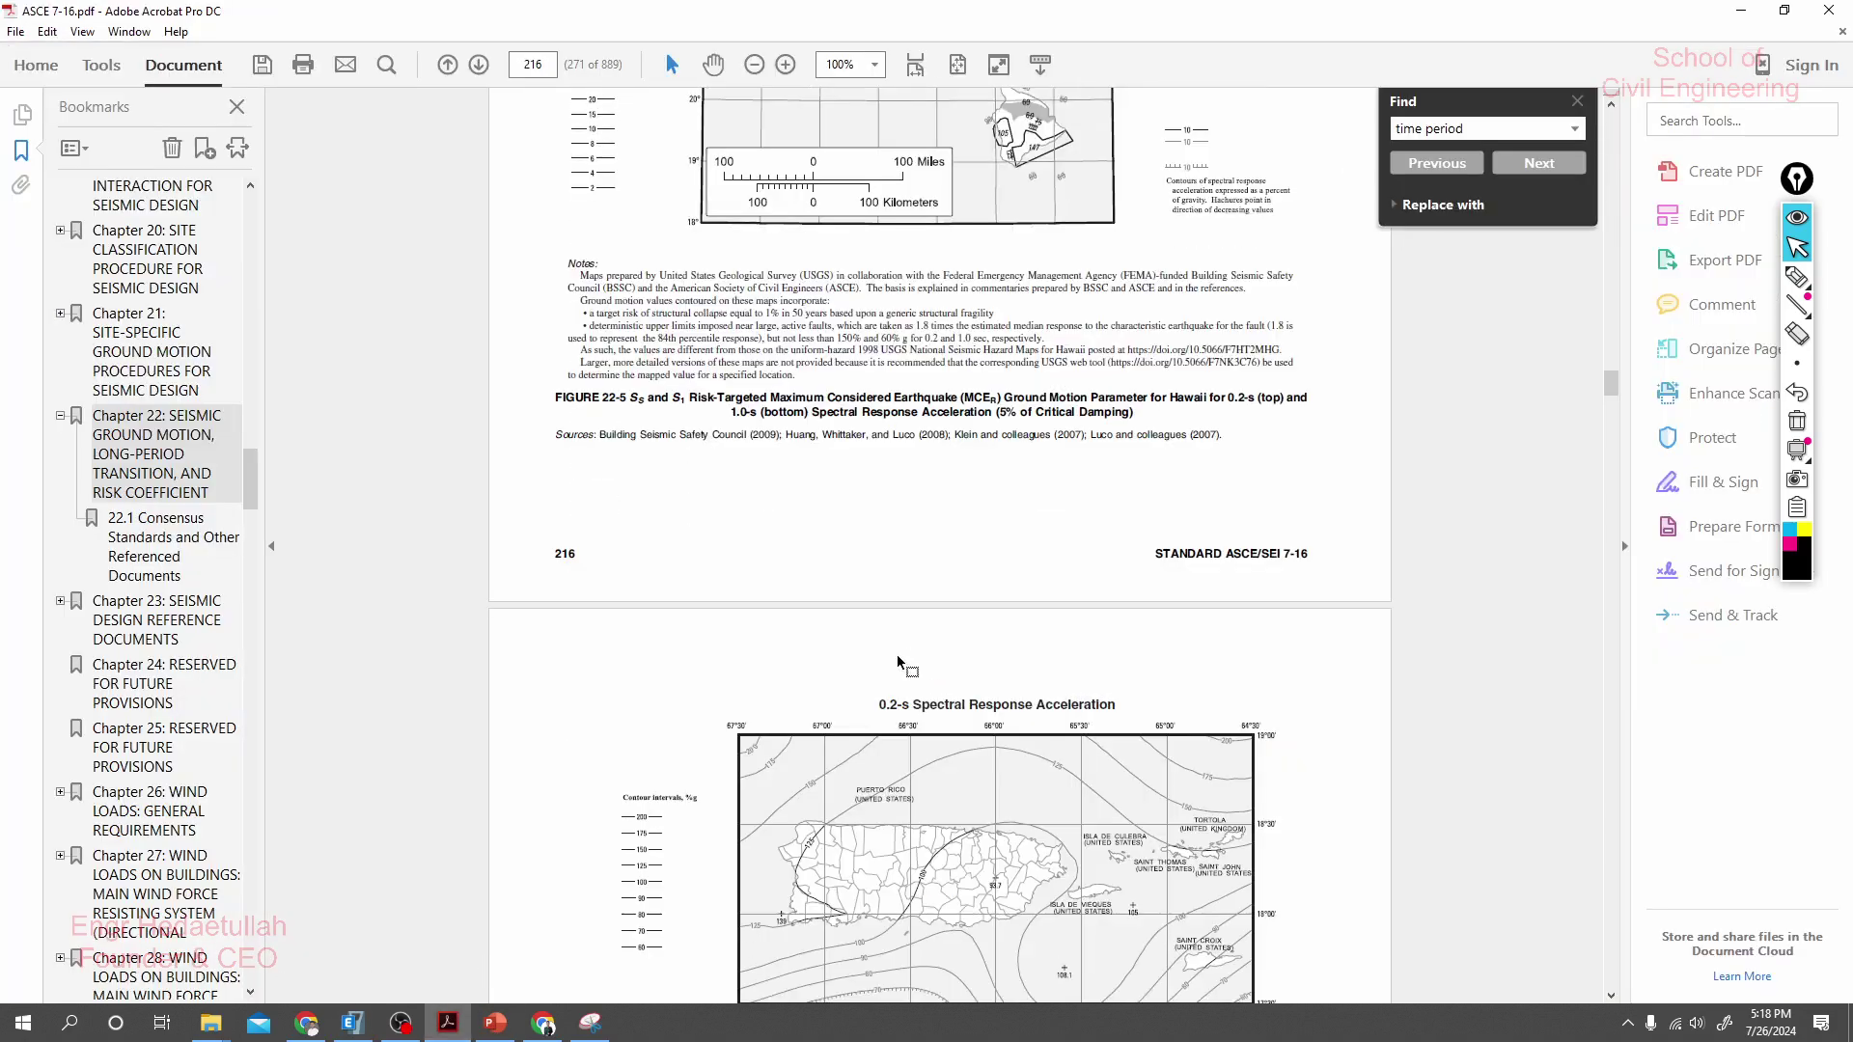
pyautogui.scroll(-20, 898, 662)
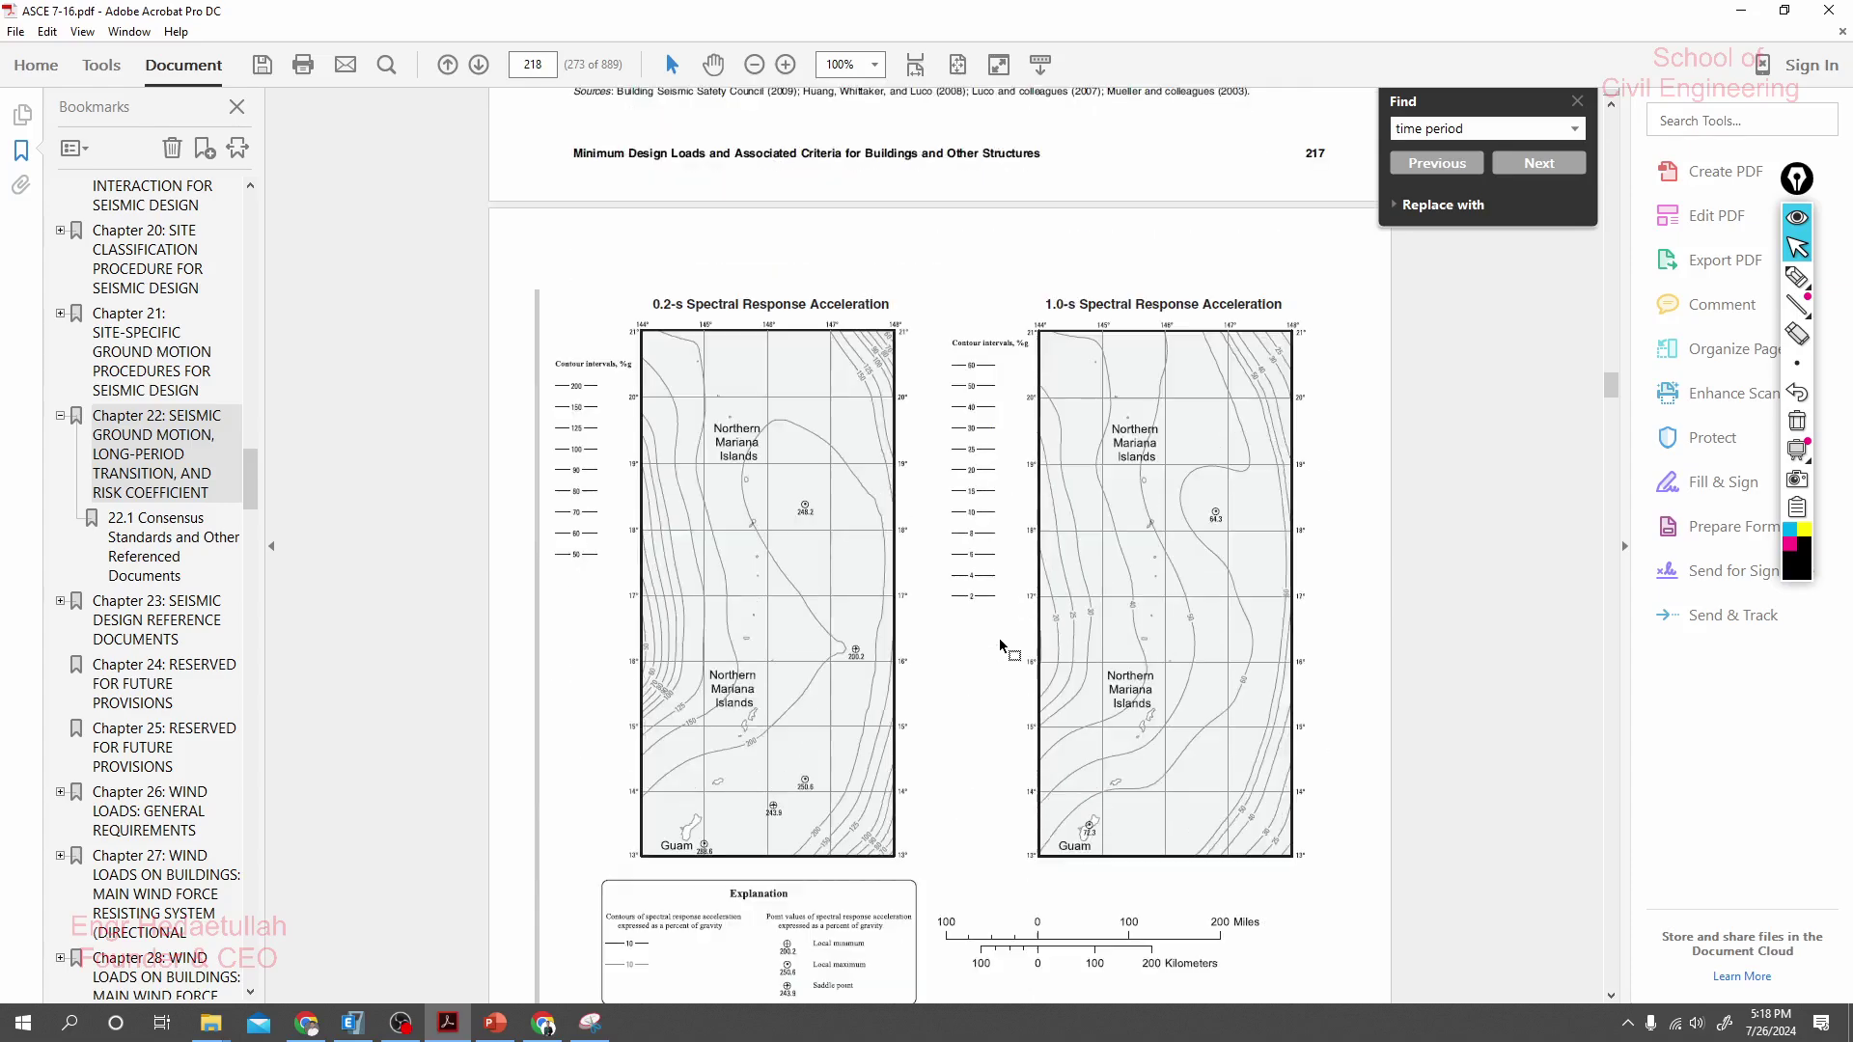
pyautogui.scroll(-10, 1000, 644)
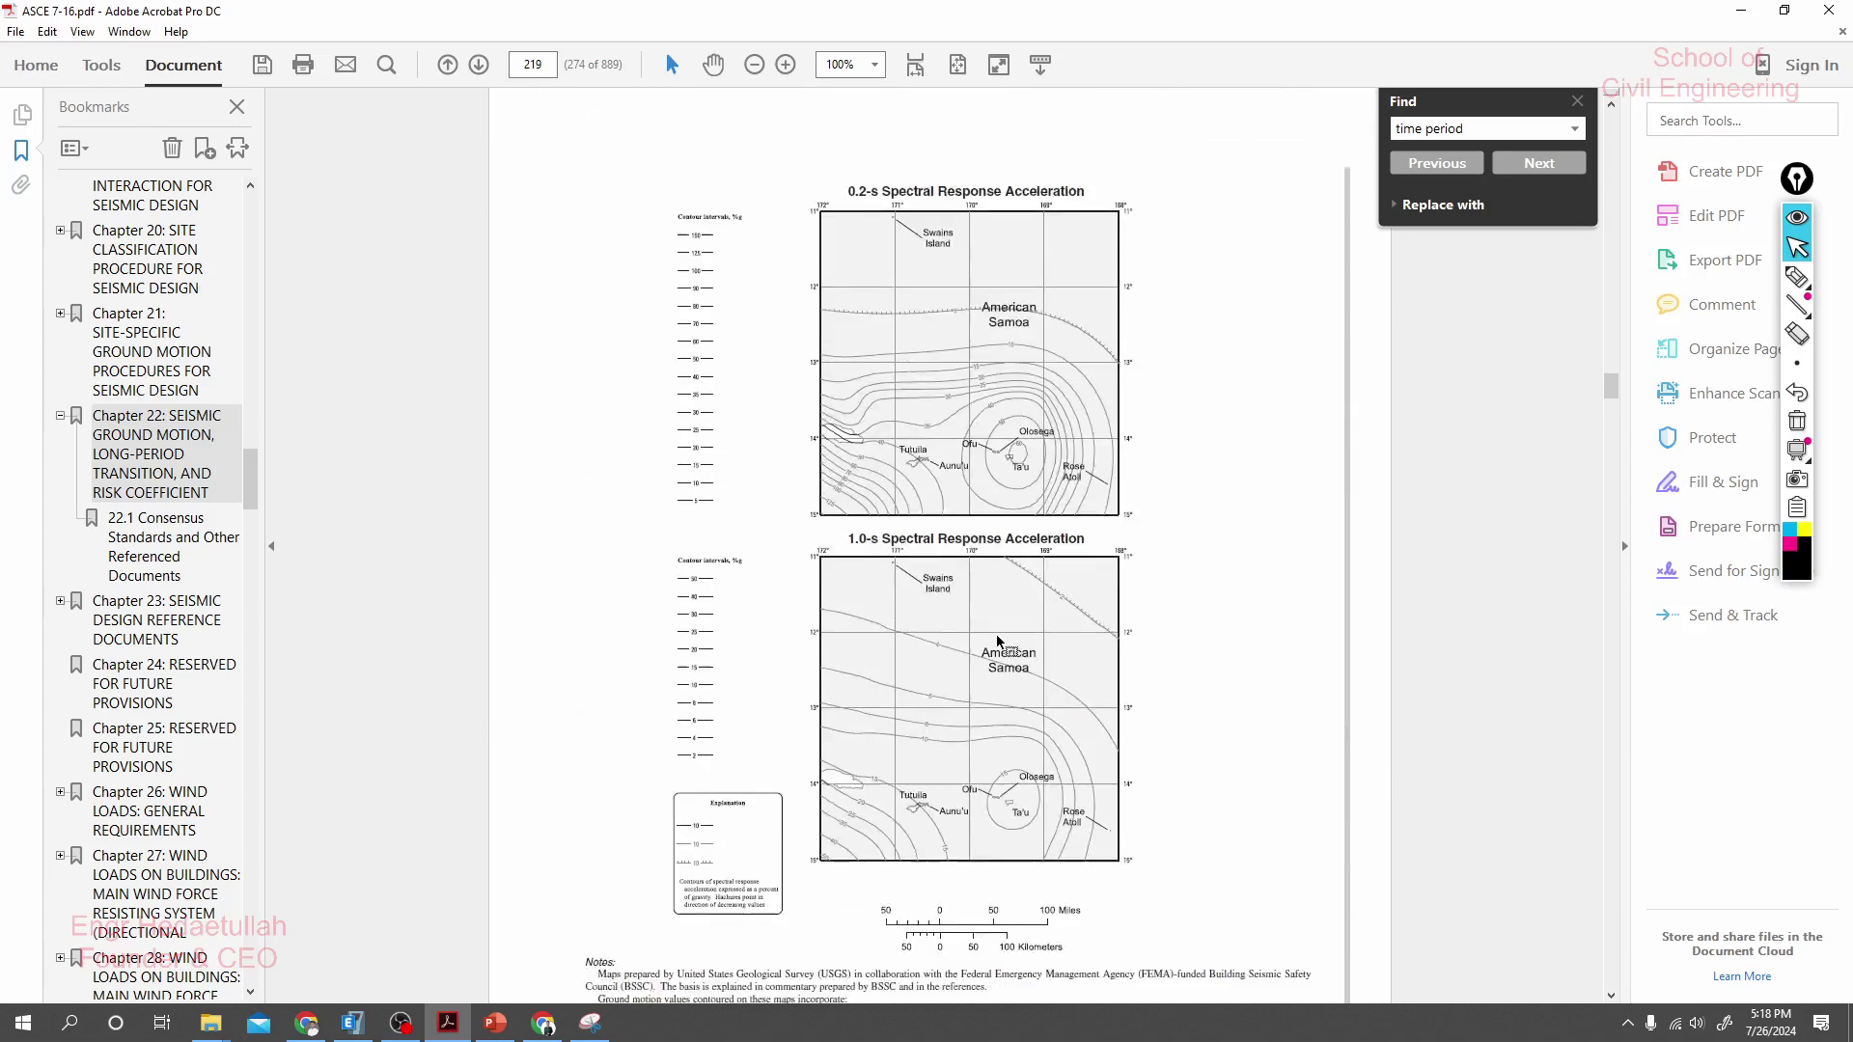
pyautogui.scroll(-10, 998, 639)
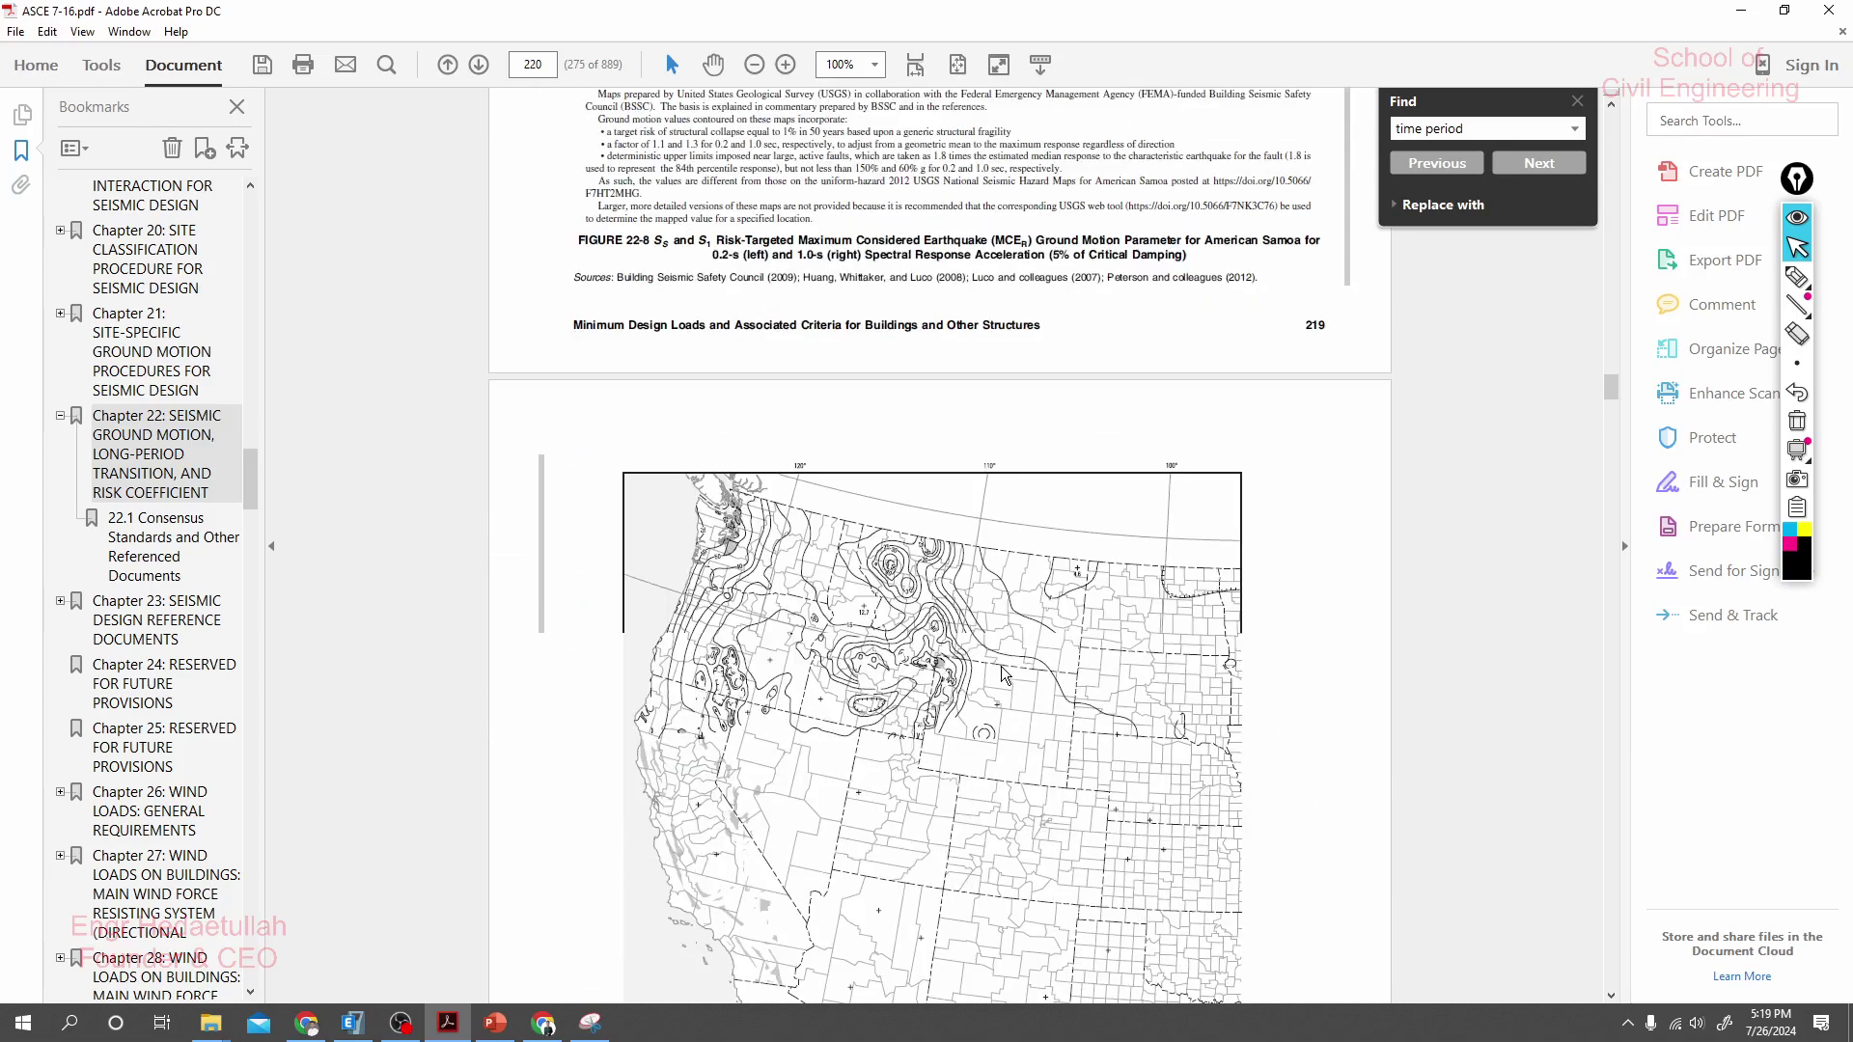
pyautogui.scroll(-10, 930, 677)
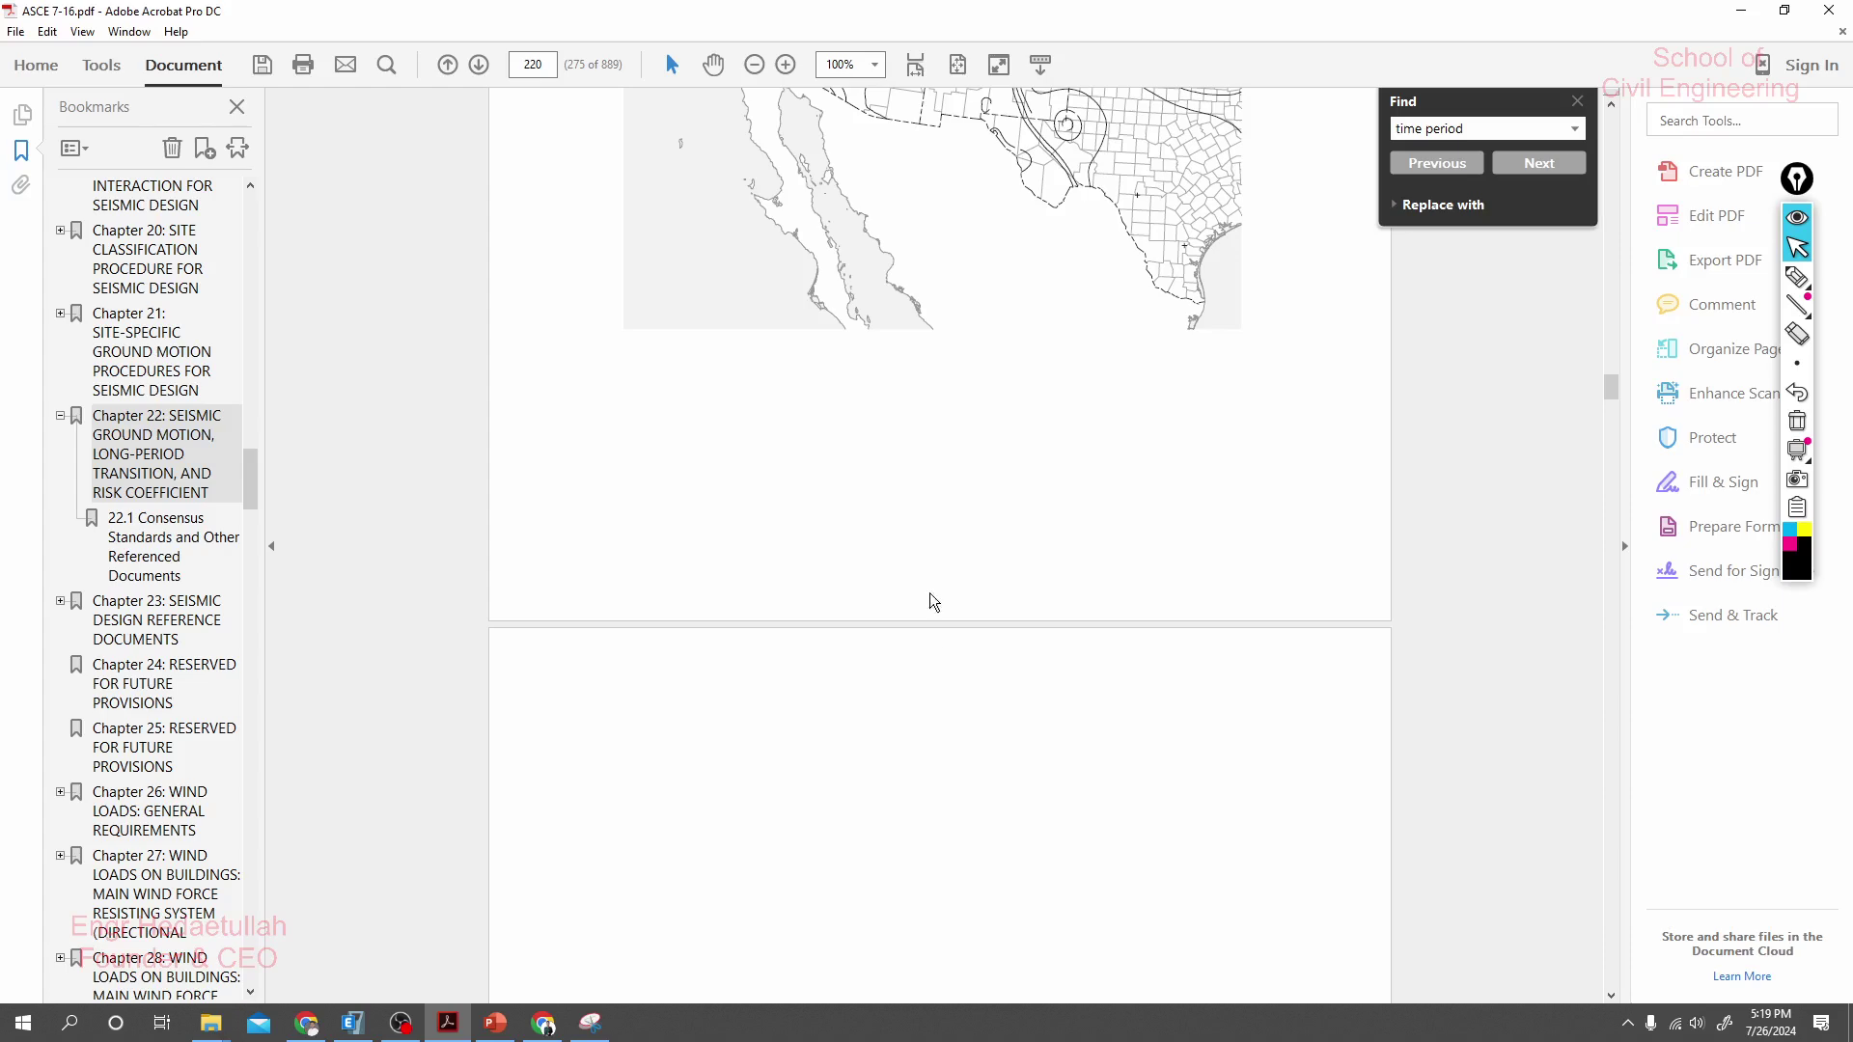
pyautogui.scroll(5, 916, 571)
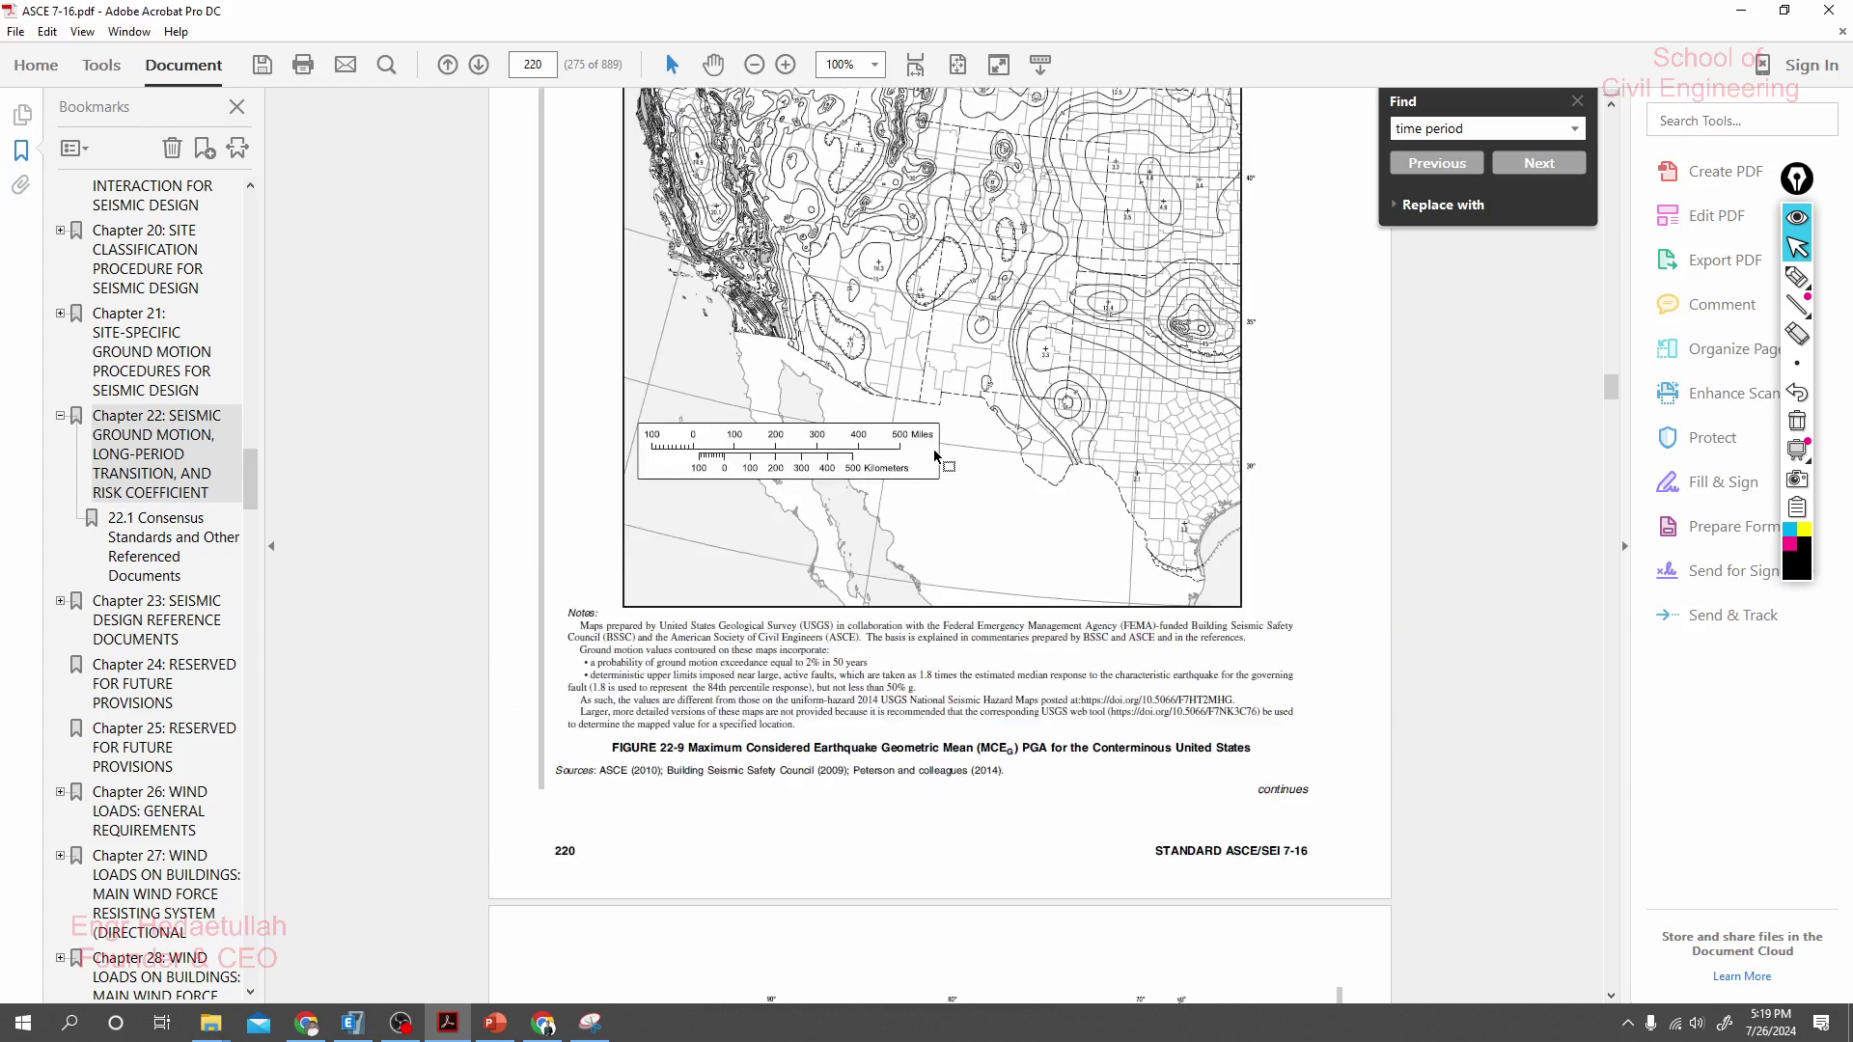
pyautogui.scroll(-15, 934, 449)
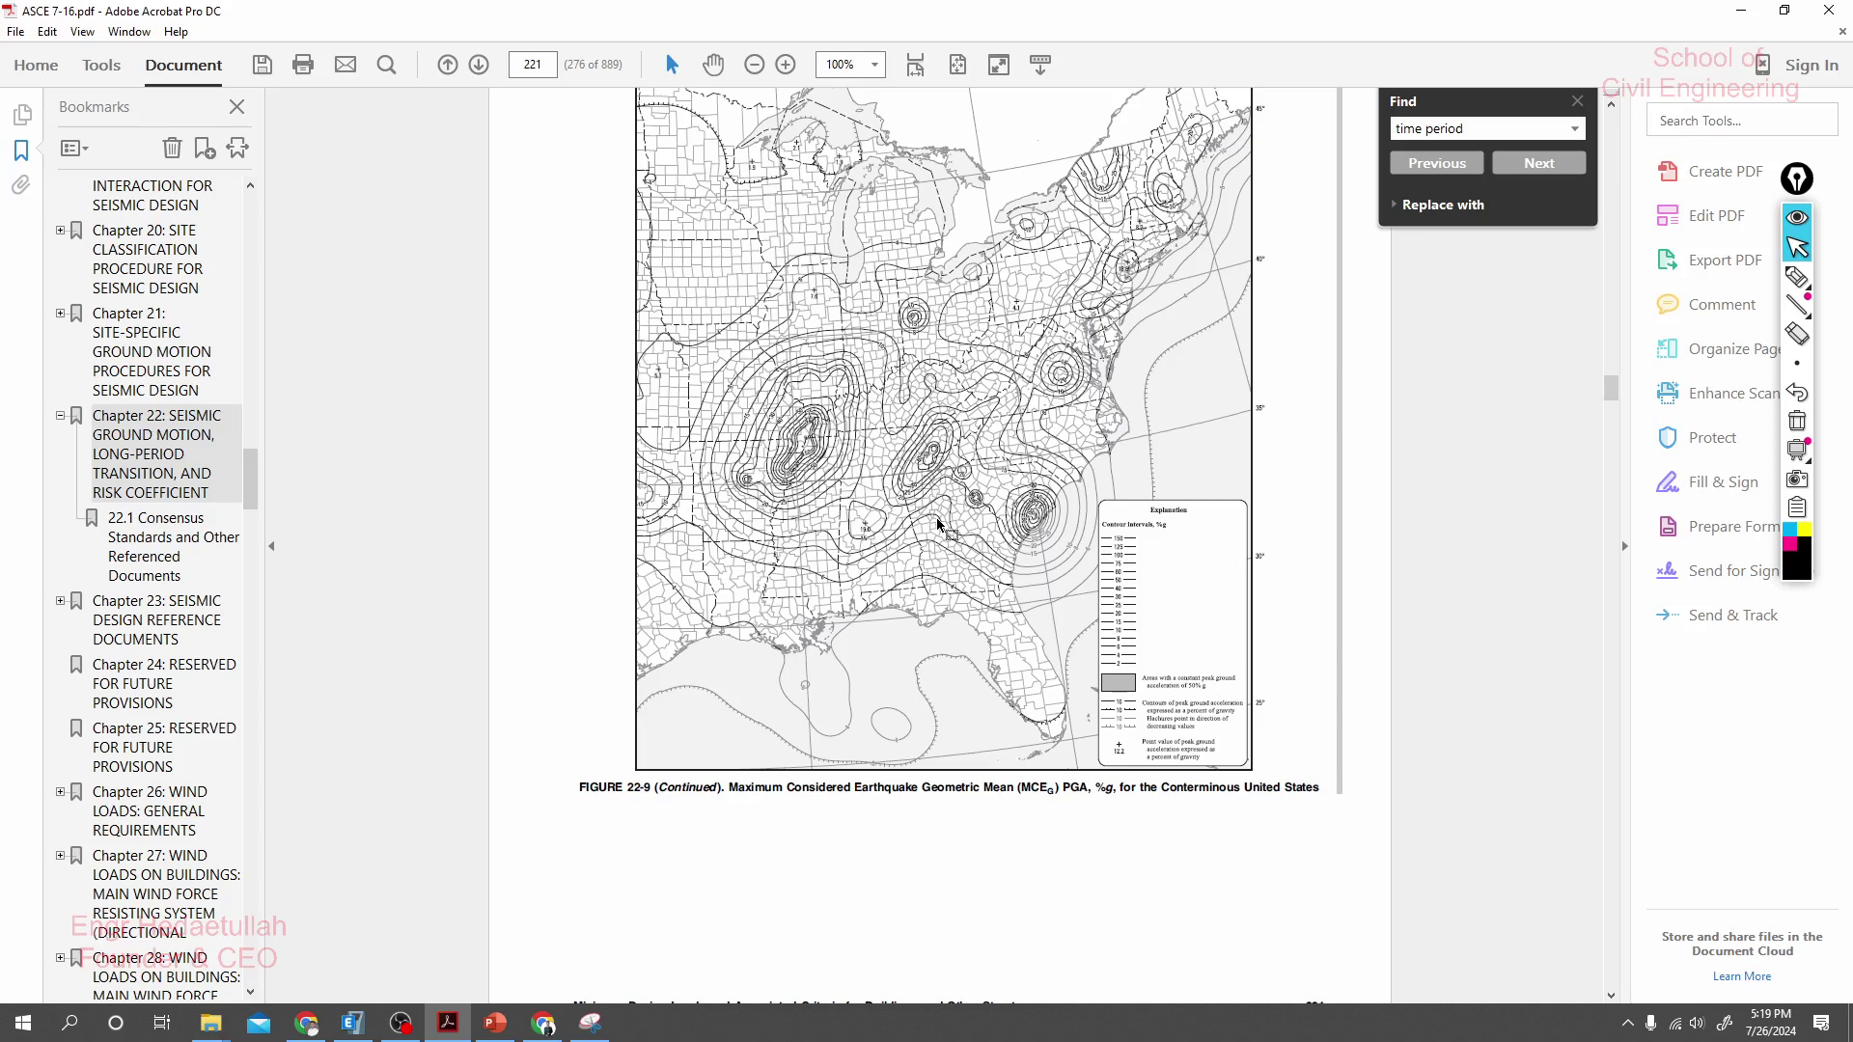
pyautogui.scroll(-15, 938, 524)
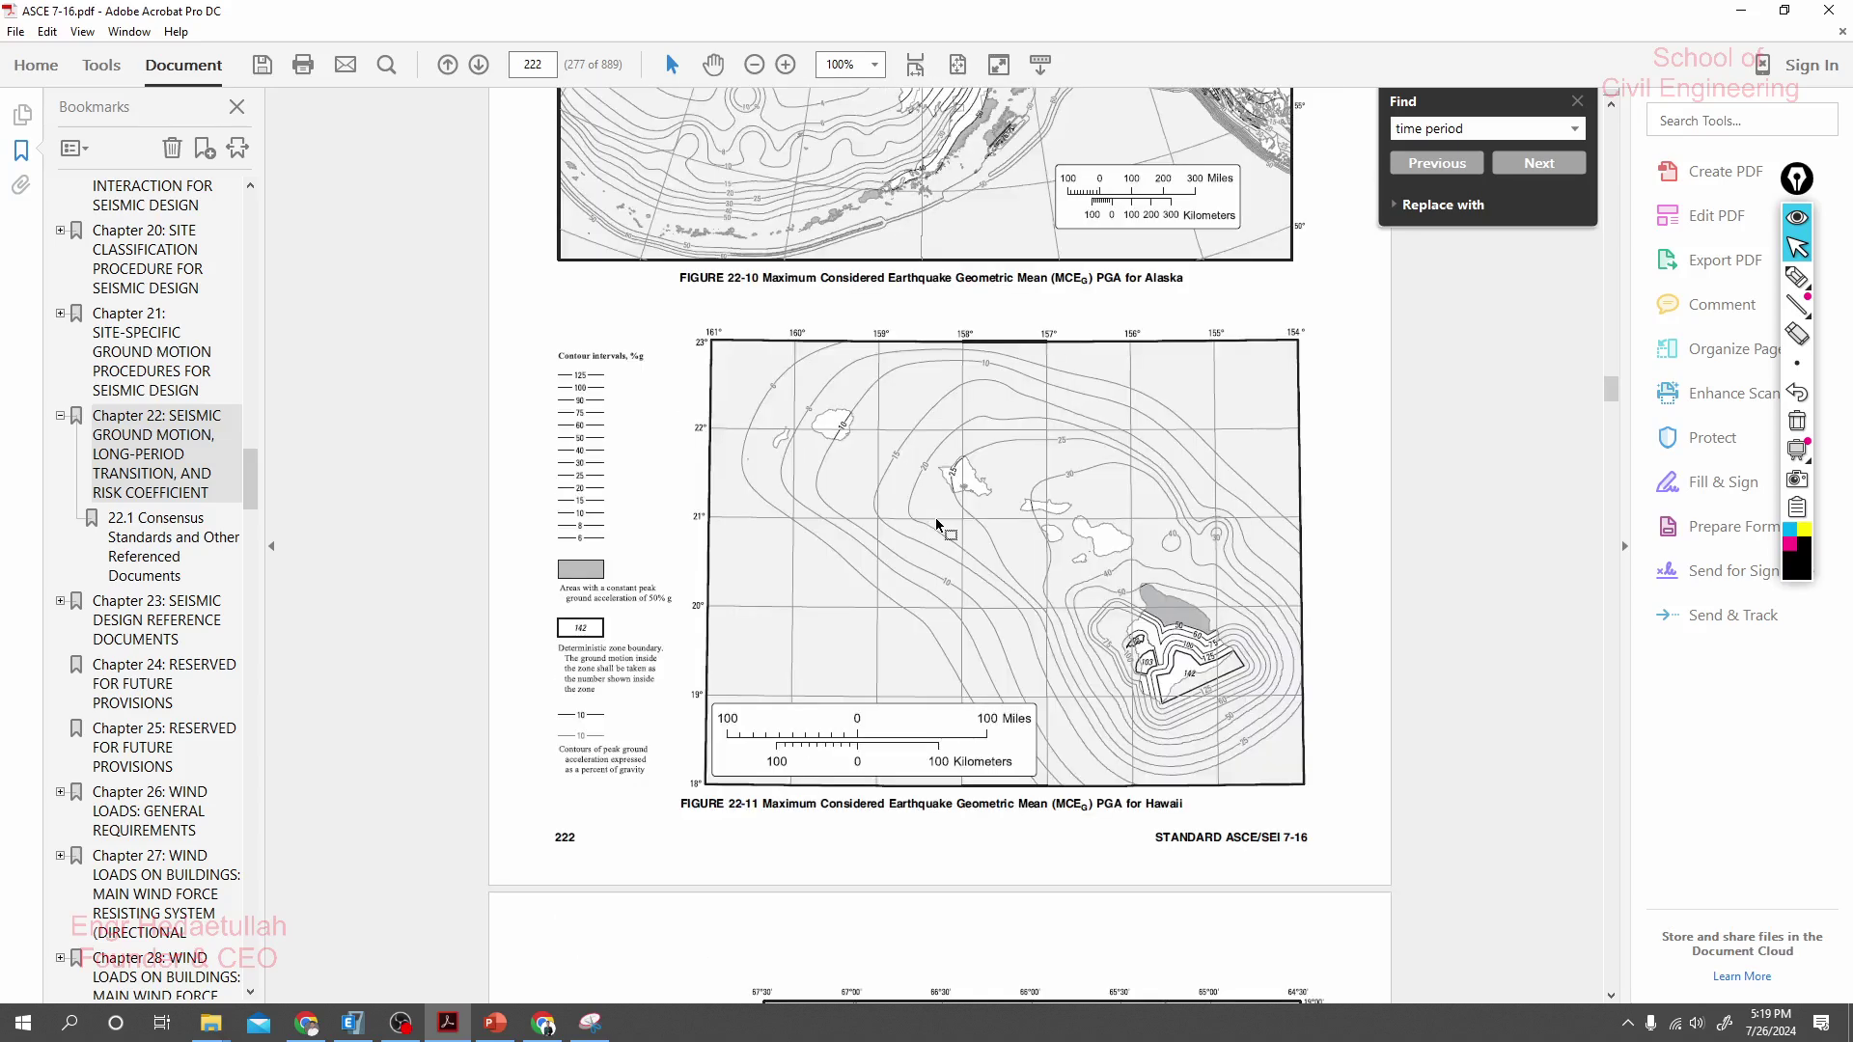
pyautogui.scroll(-15, 936, 524)
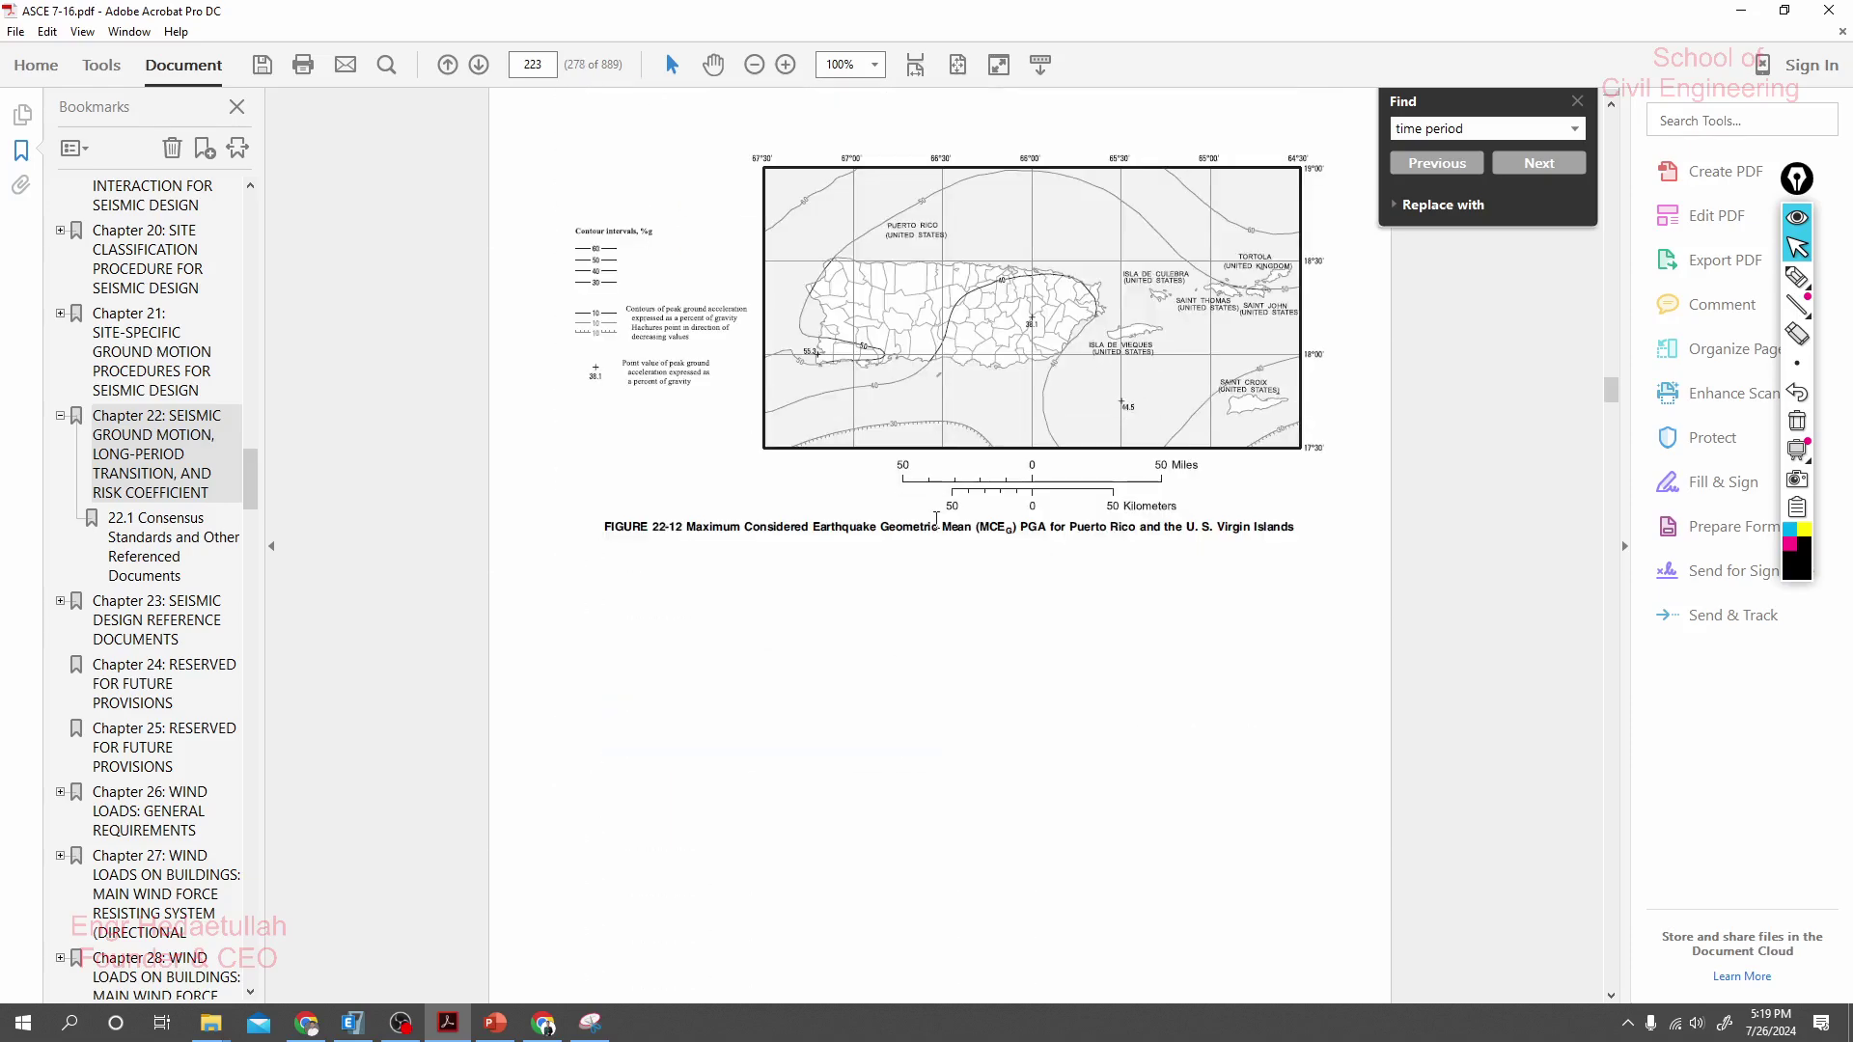
pyautogui.scroll(-15, 944, 506)
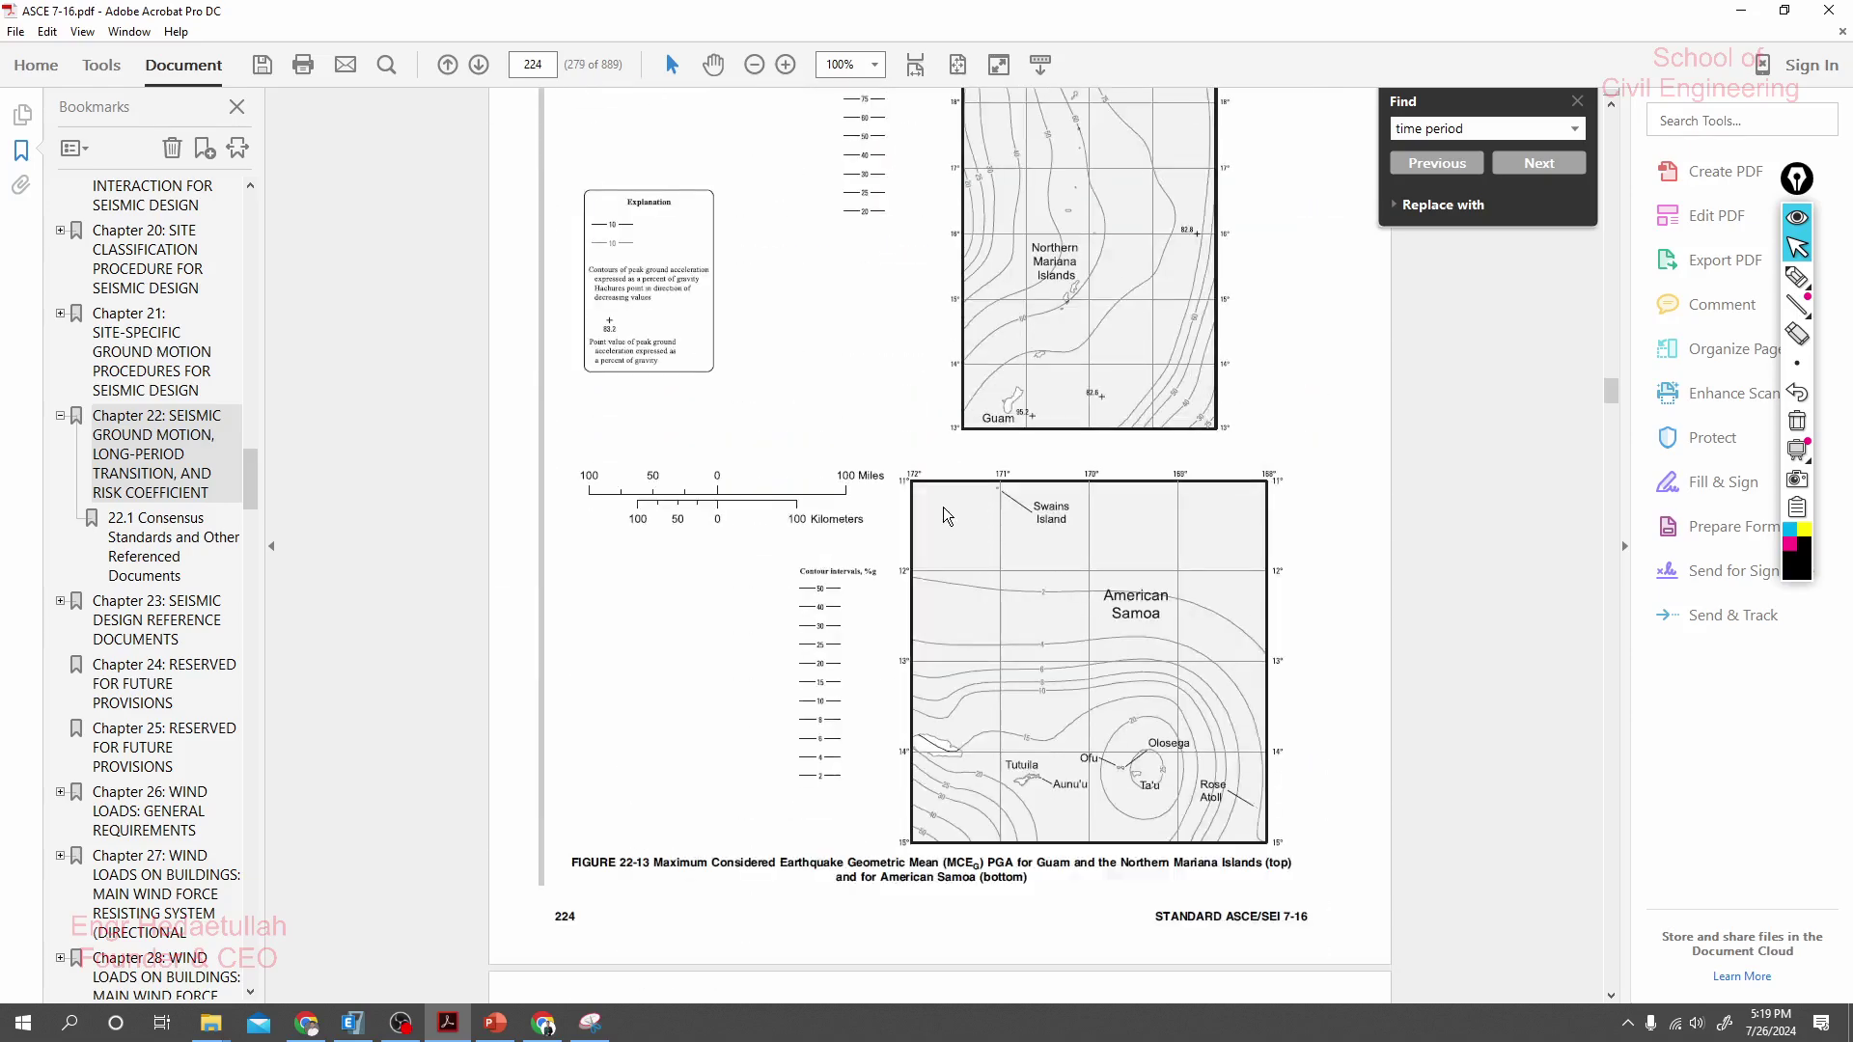
pyautogui.scroll(-10, 1012, 557)
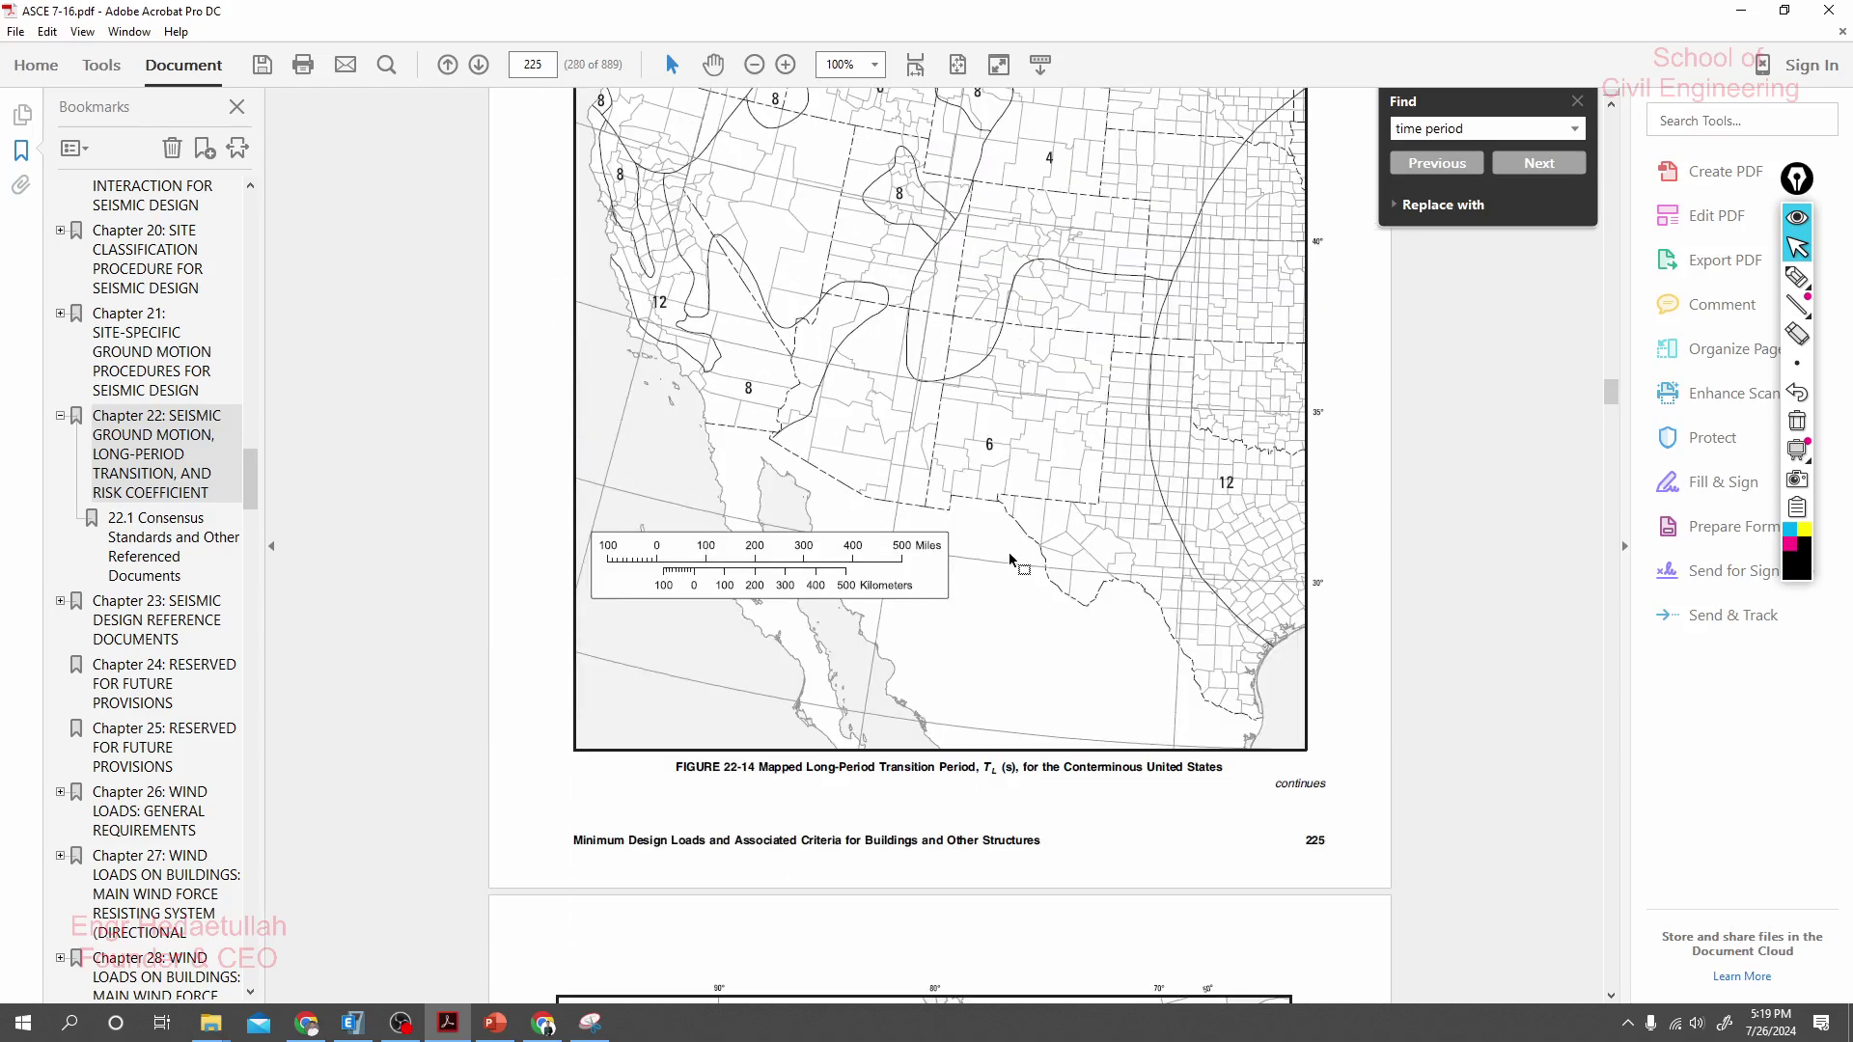
# - Read TL off the Figure 22-14 map, then edit ETABS's Long-Period Transition Period field
pyautogui.moveTo(762, 769); pyautogui.dragTo(993, 769)
pyautogui.click(997, 775)
pyautogui.scroll(5, 1092, 517)
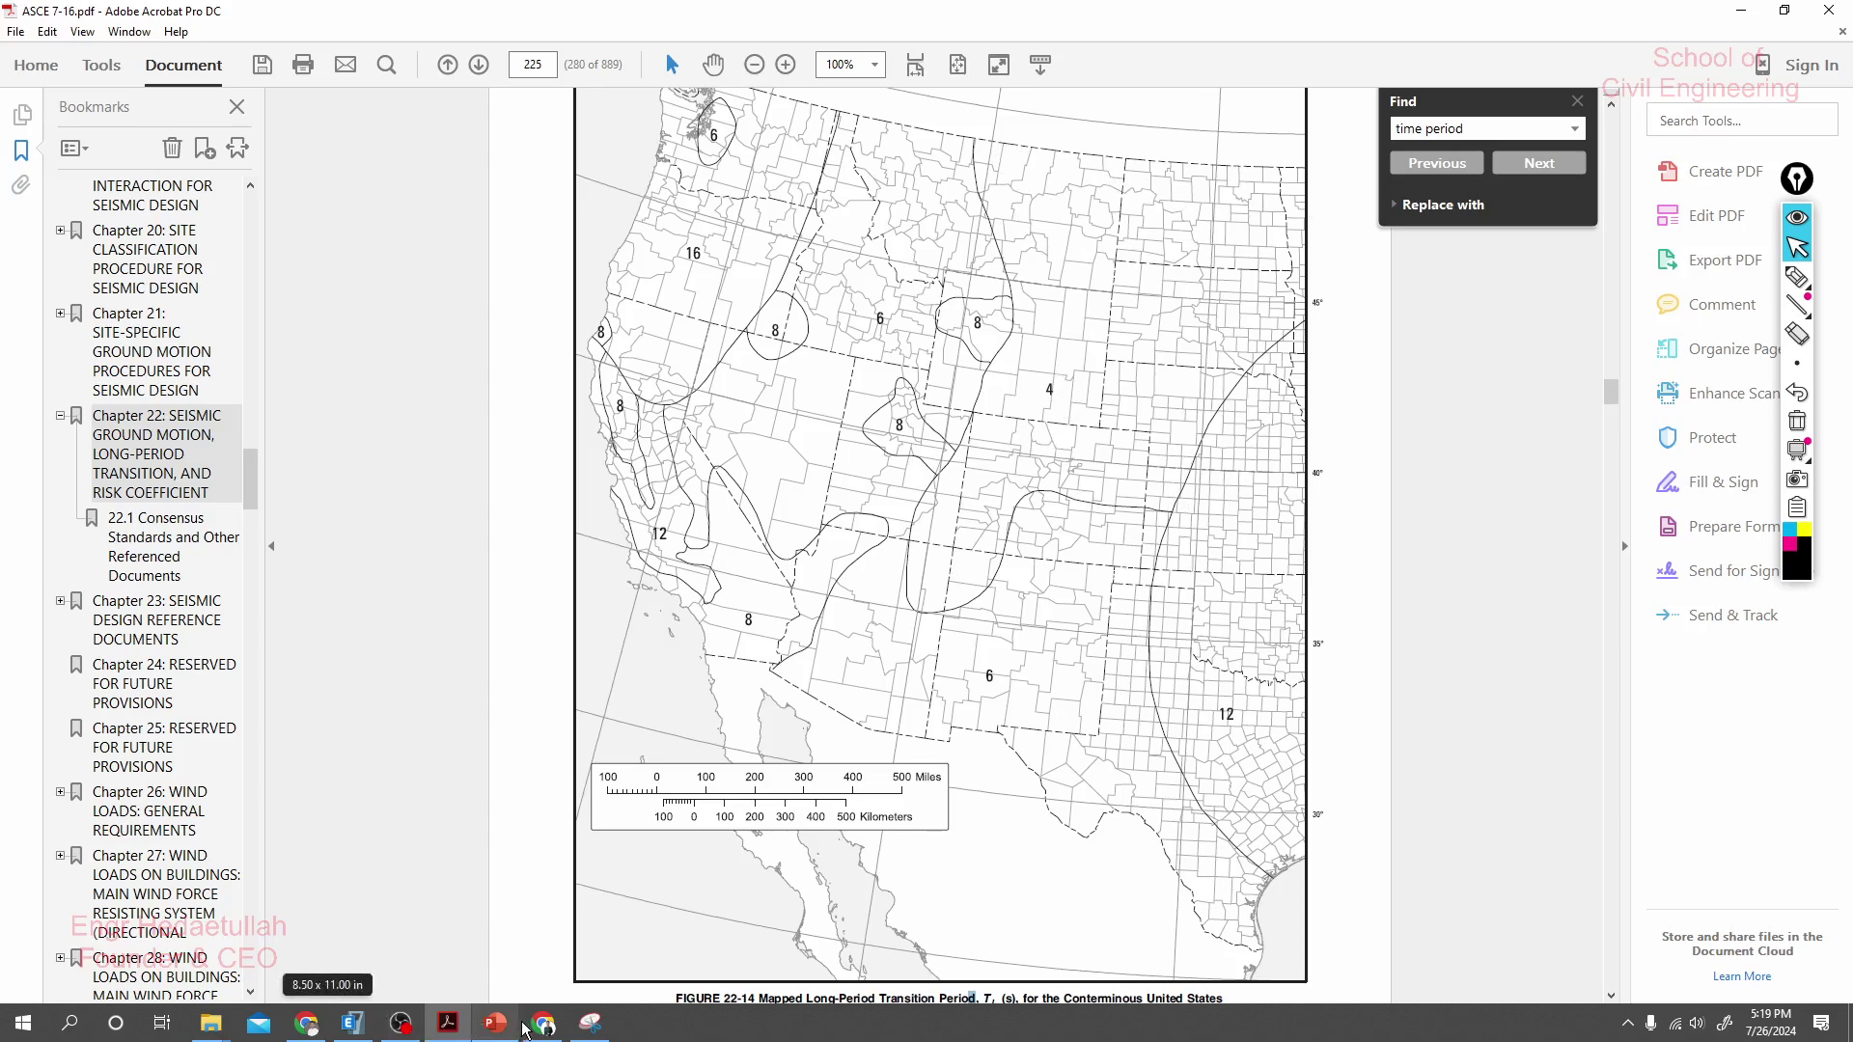
pyautogui.click(353, 1023)
pyautogui.click(1342, 391)
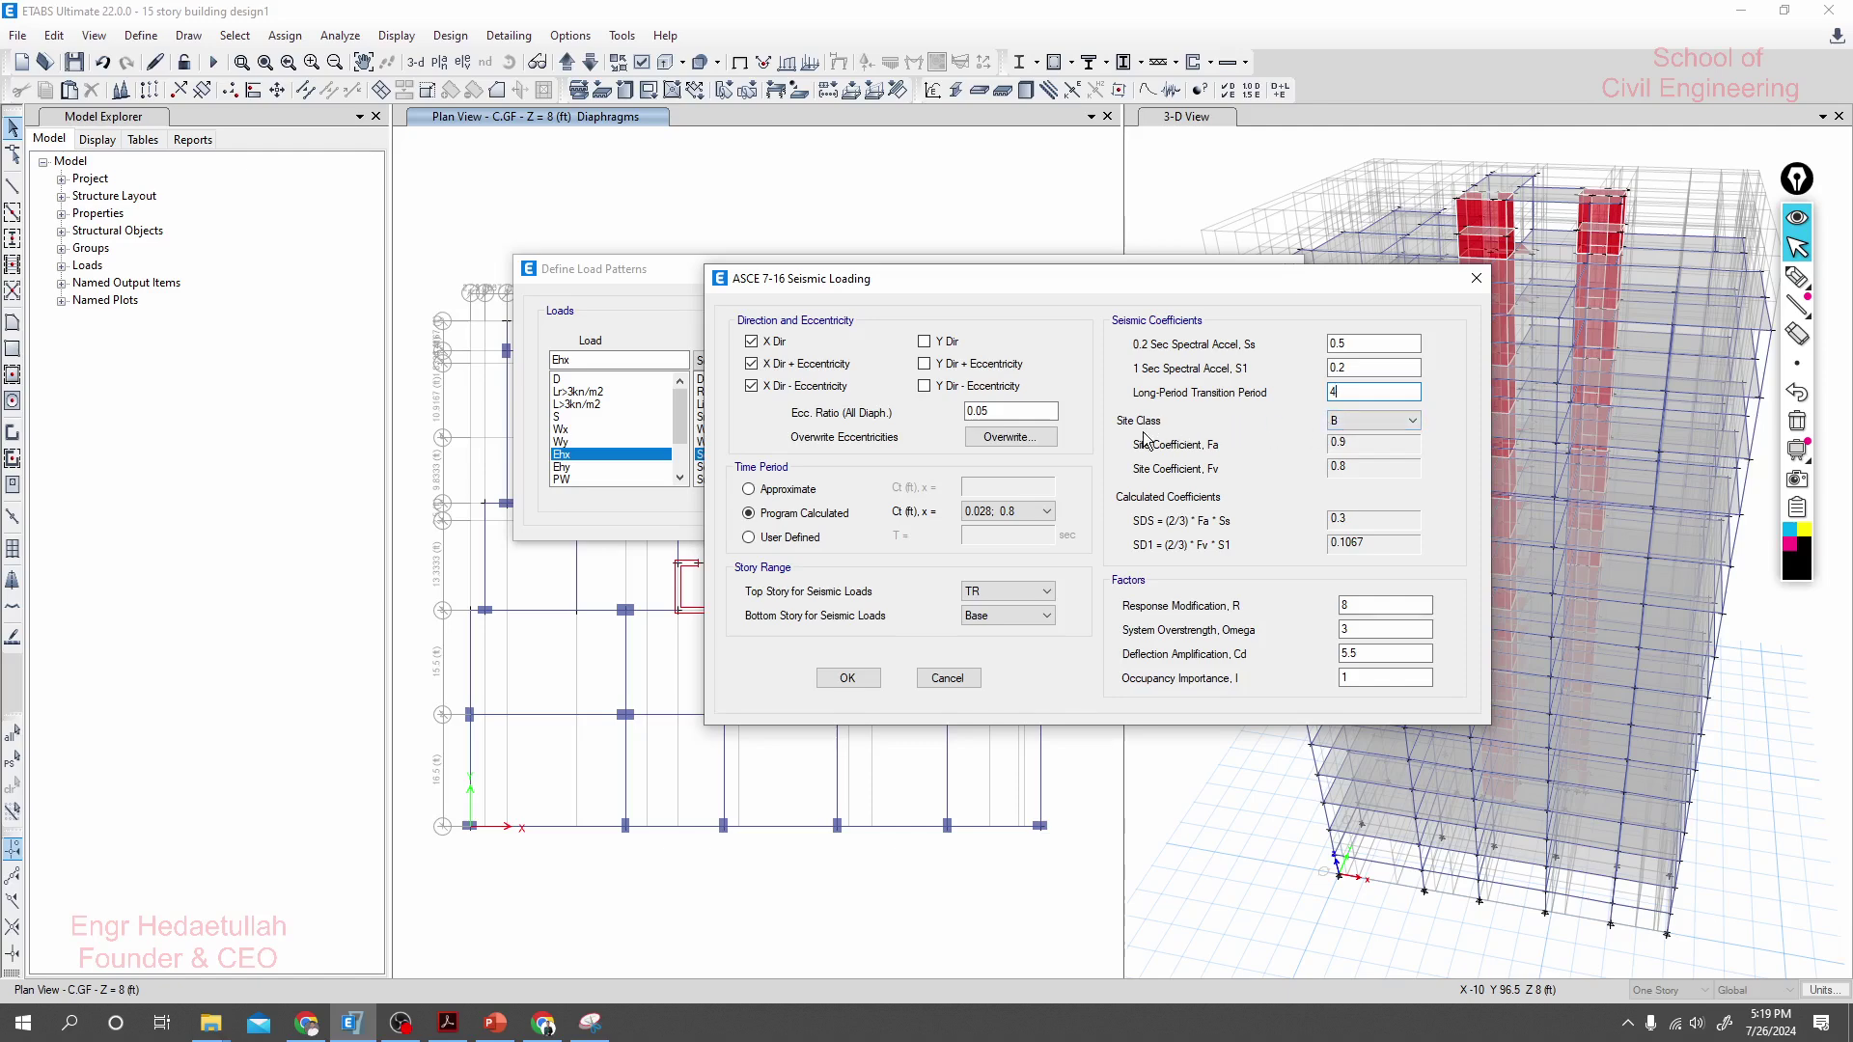
pyautogui.click(1361, 424)
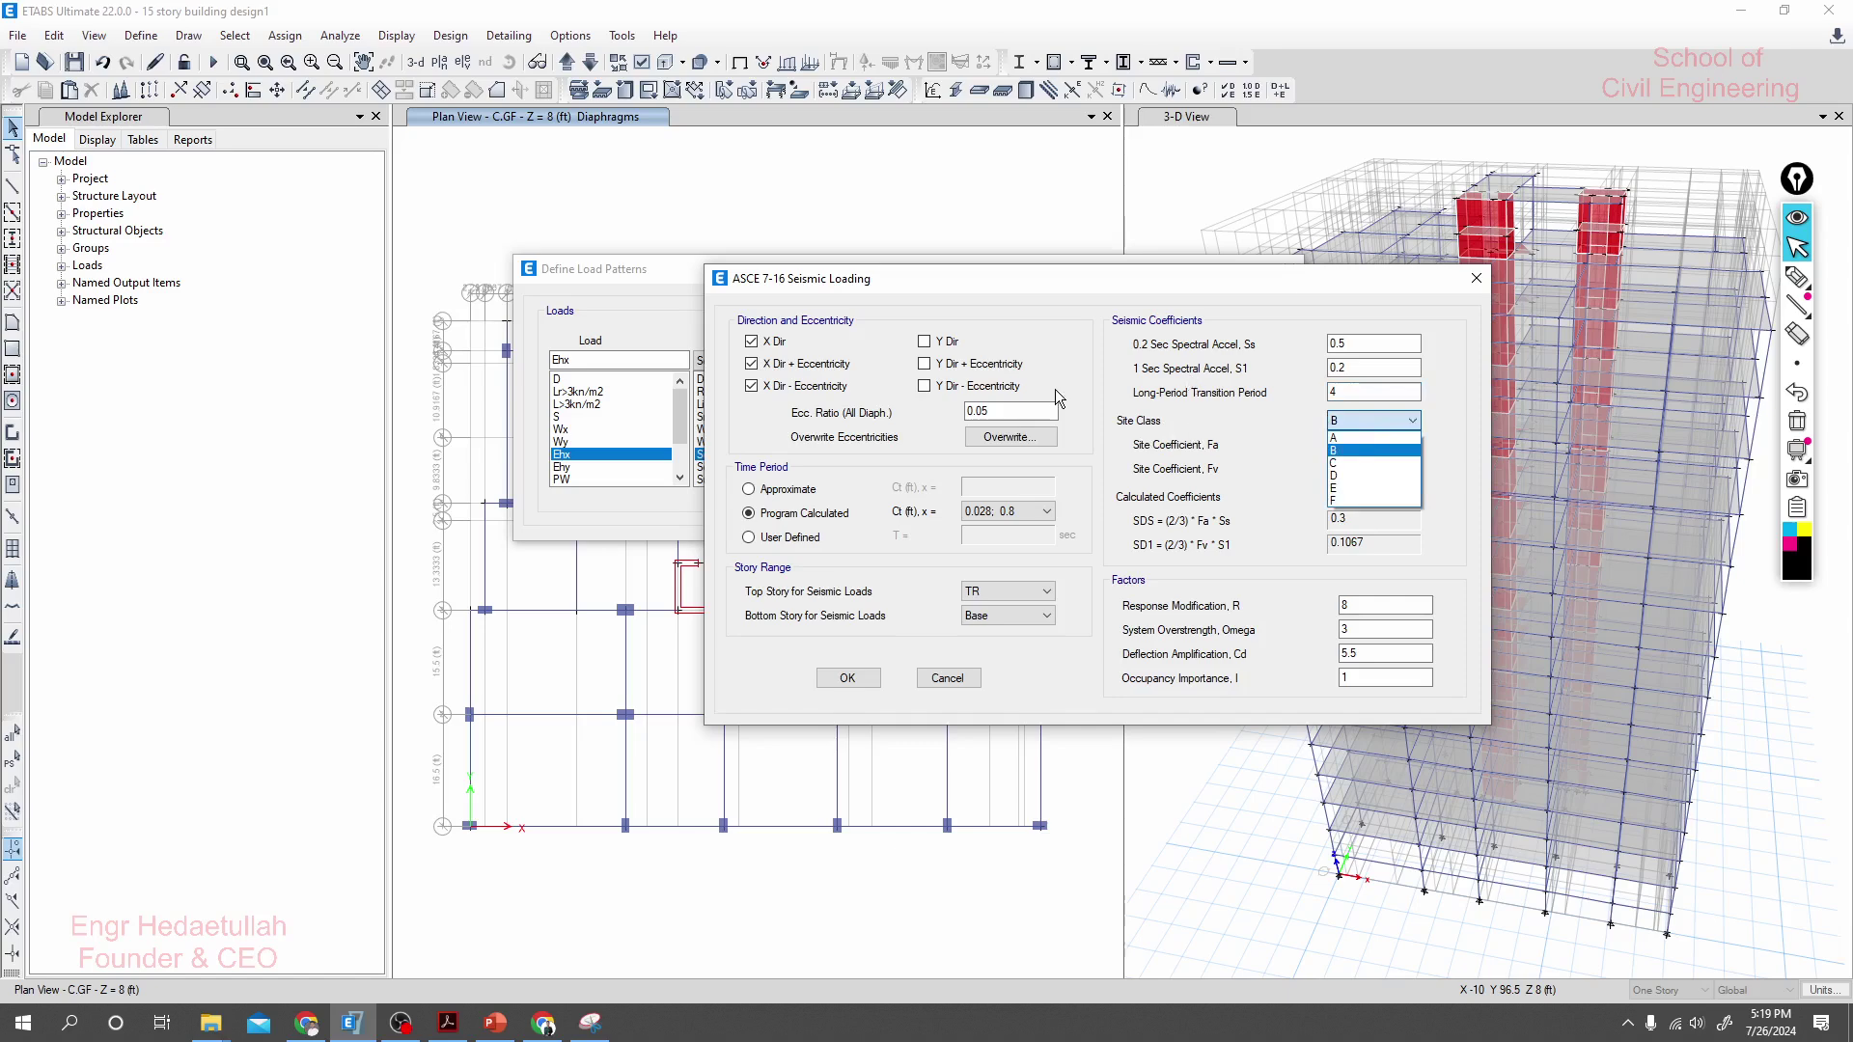
pyautogui.click(1351, 451)
pyautogui.click(1346, 419)
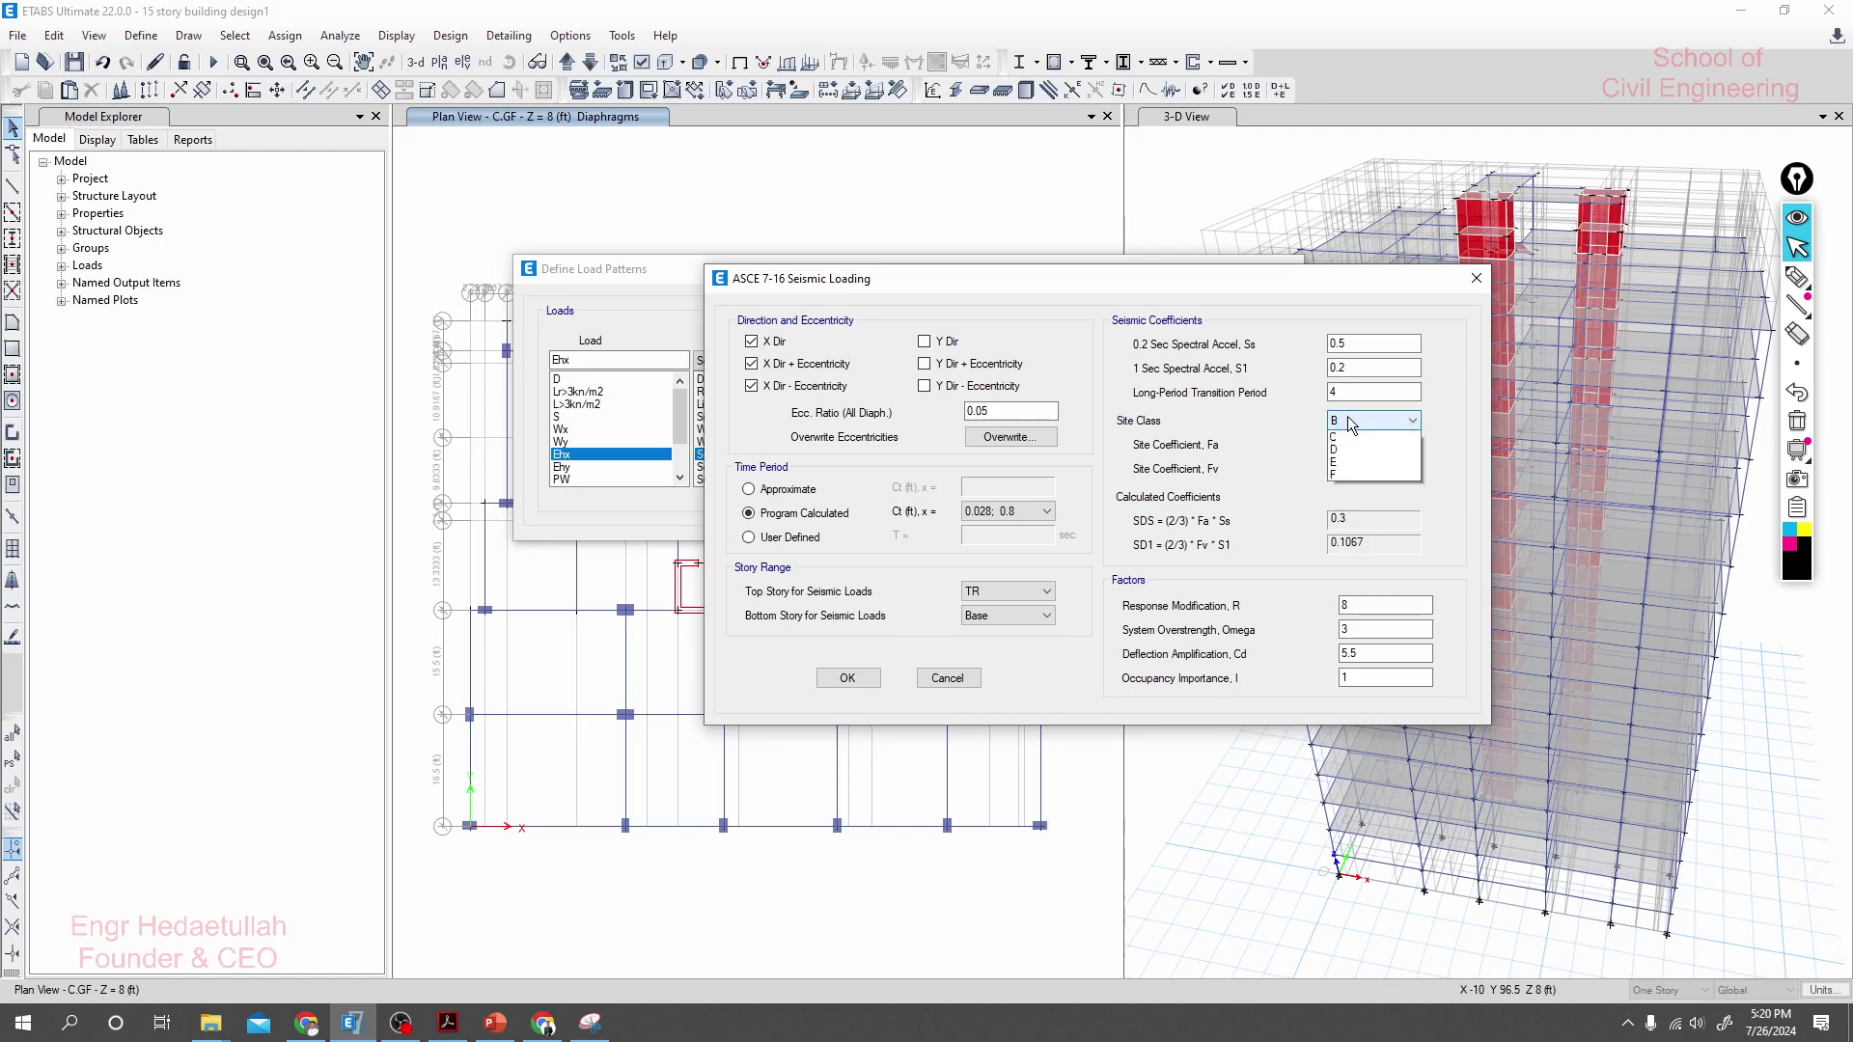
pyautogui.click(1348, 464)
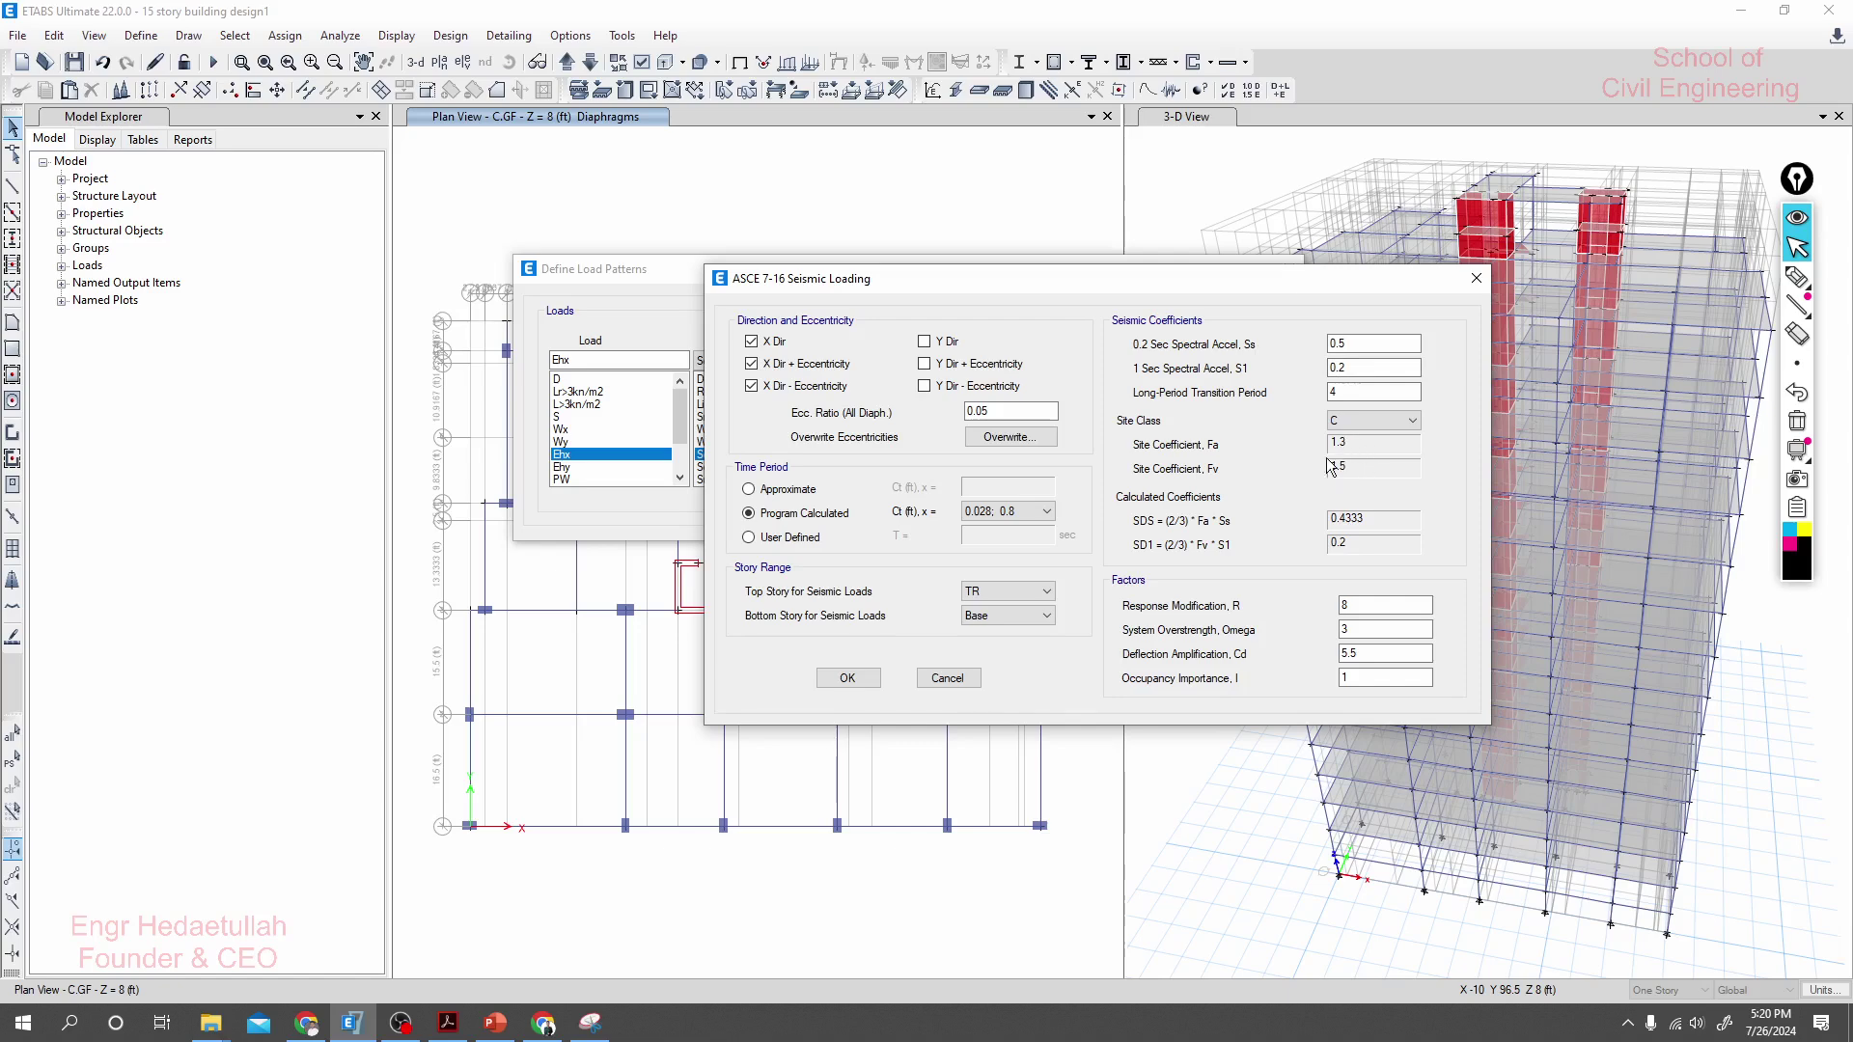
pyautogui.click(1347, 421)
pyautogui.click(1341, 517)
pyautogui.press('Tab')
pyautogui.press('Tab')
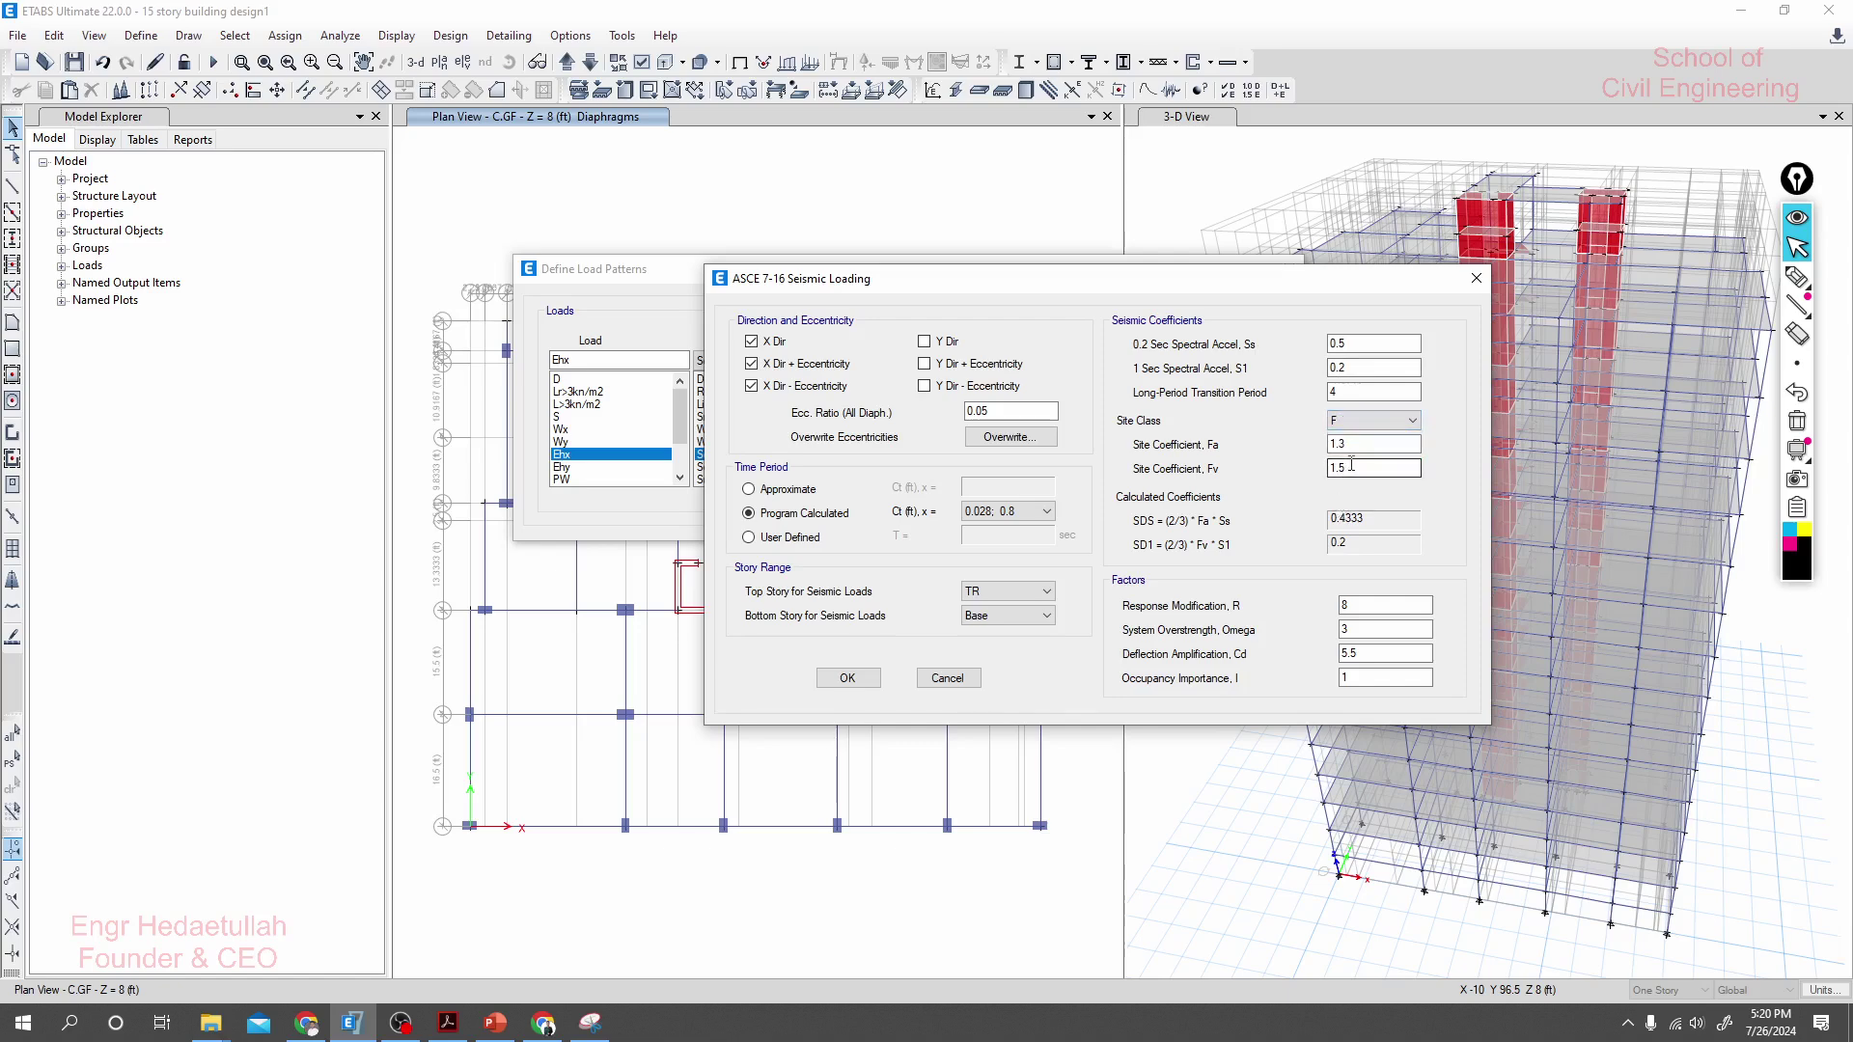
pyautogui.doubleClick(1349, 443)
pyautogui.click(1358, 423)
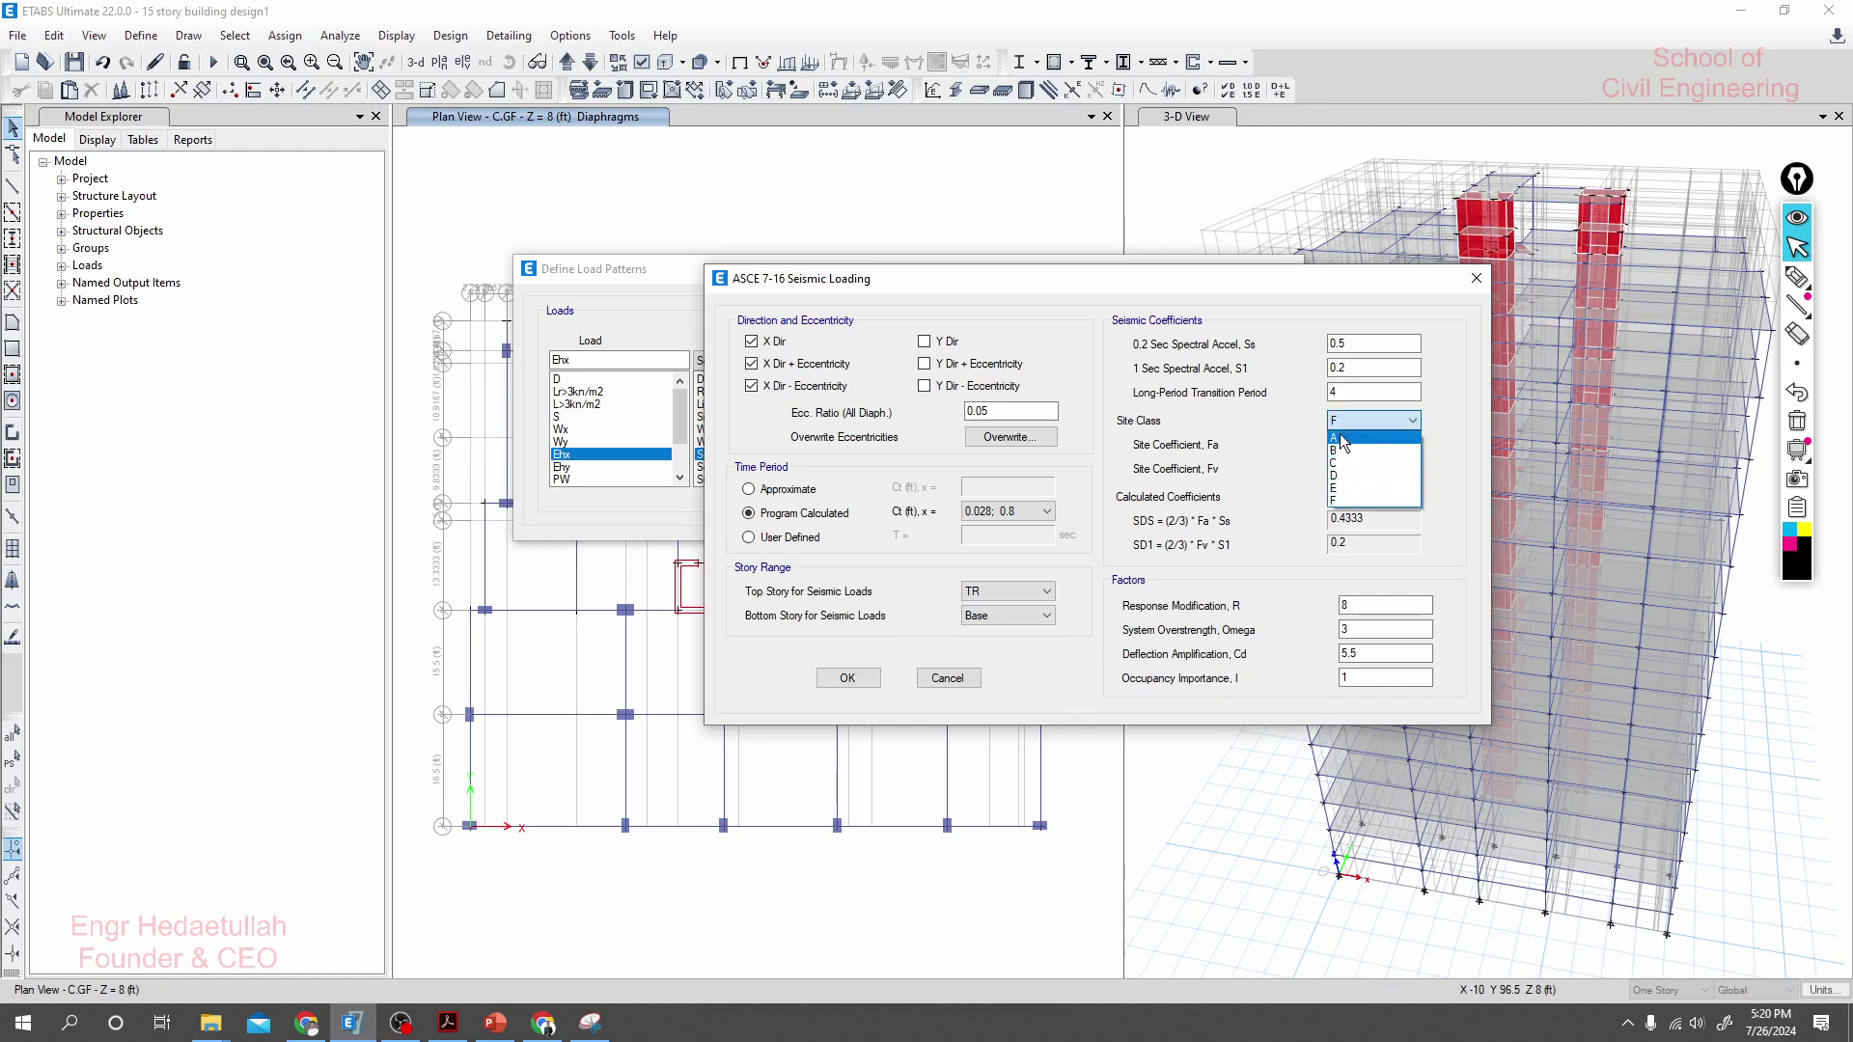
pyautogui.click(1271, 440)
pyautogui.click(1370, 420)
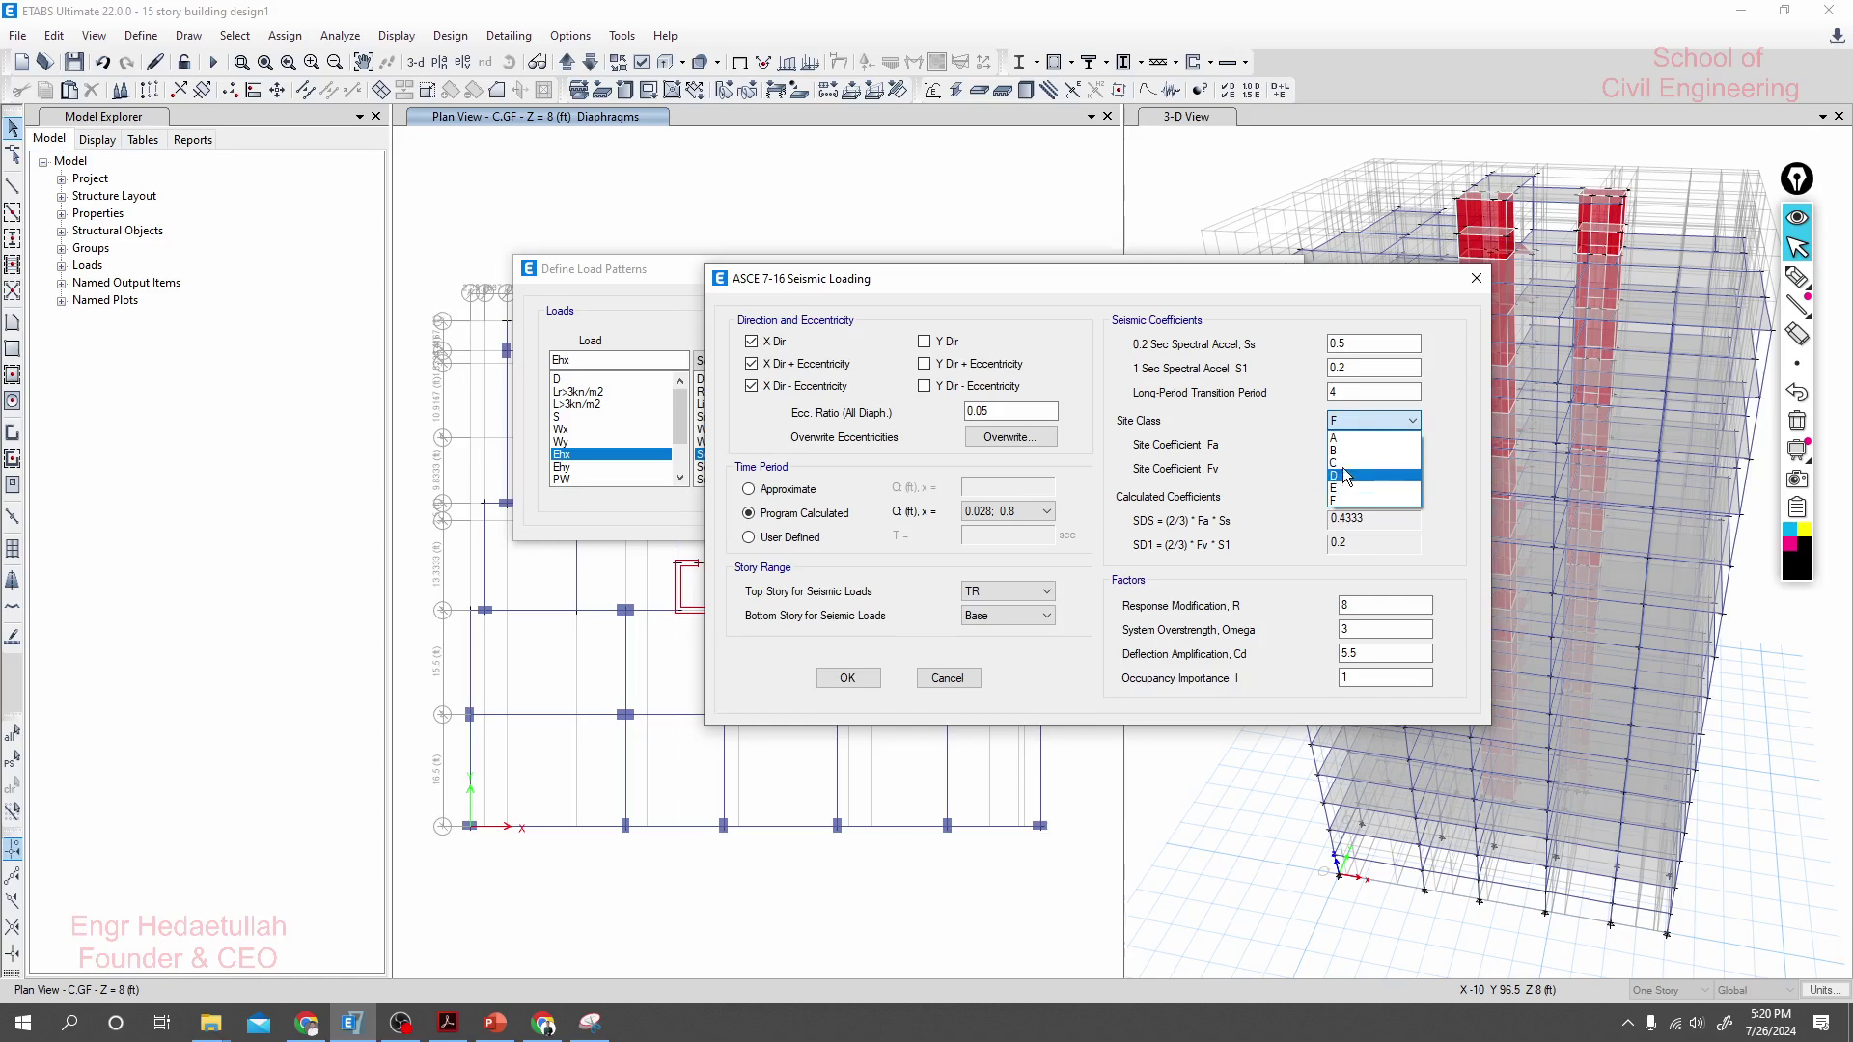
pyautogui.click(1349, 446)
pyautogui.click(1351, 425)
pyautogui.click(1347, 465)
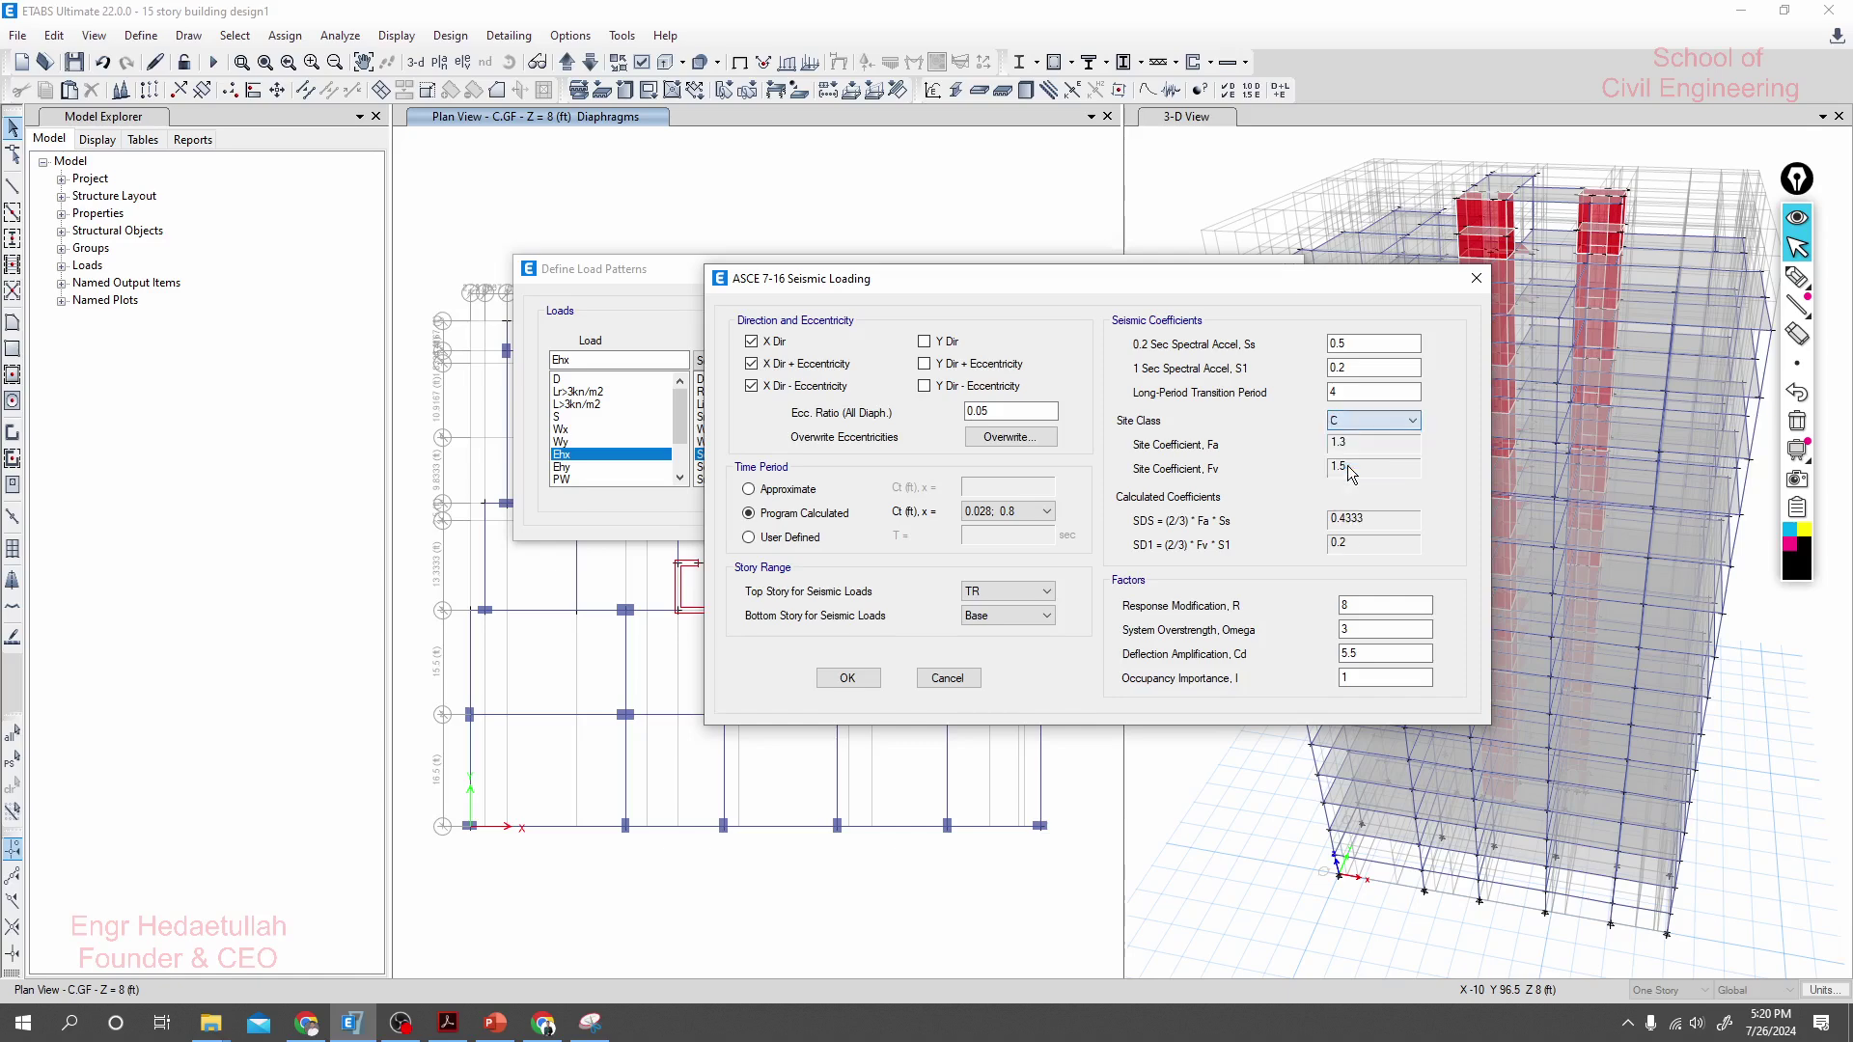
pyautogui.click(1351, 421)
pyautogui.click(1356, 490)
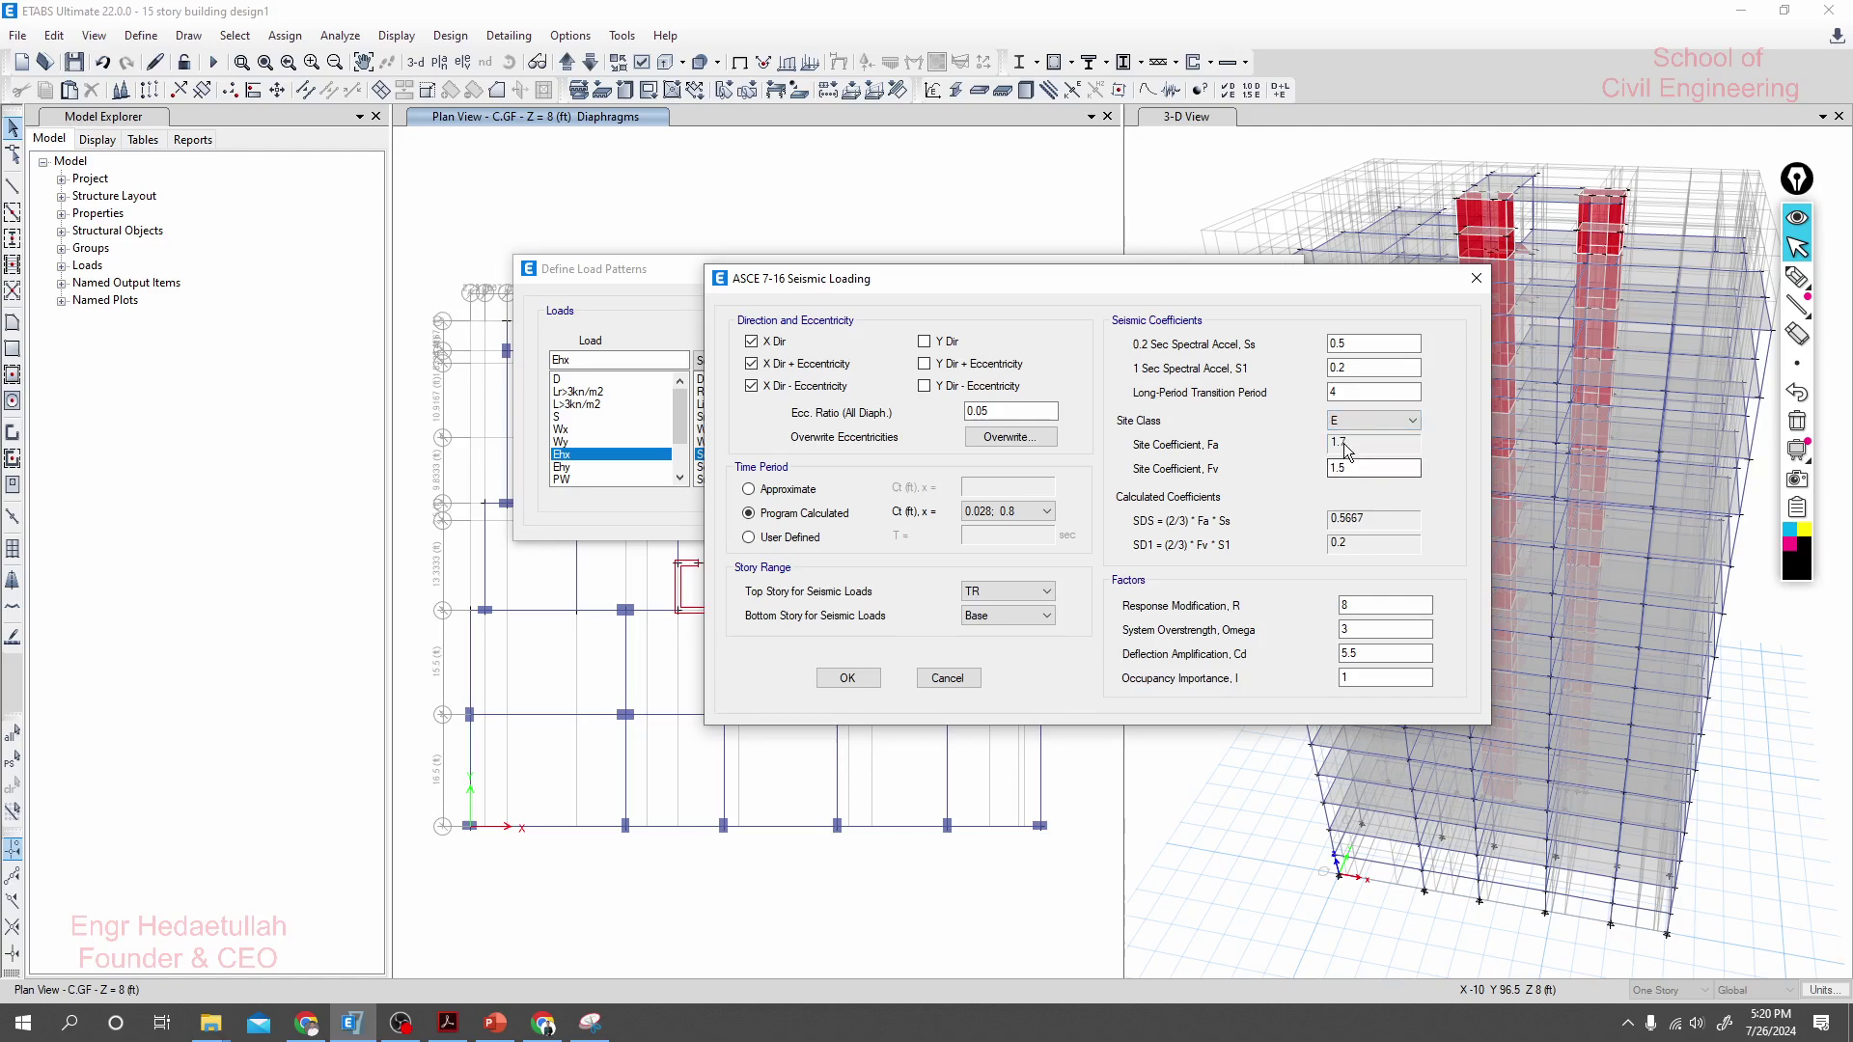
pyautogui.click(1371, 421)
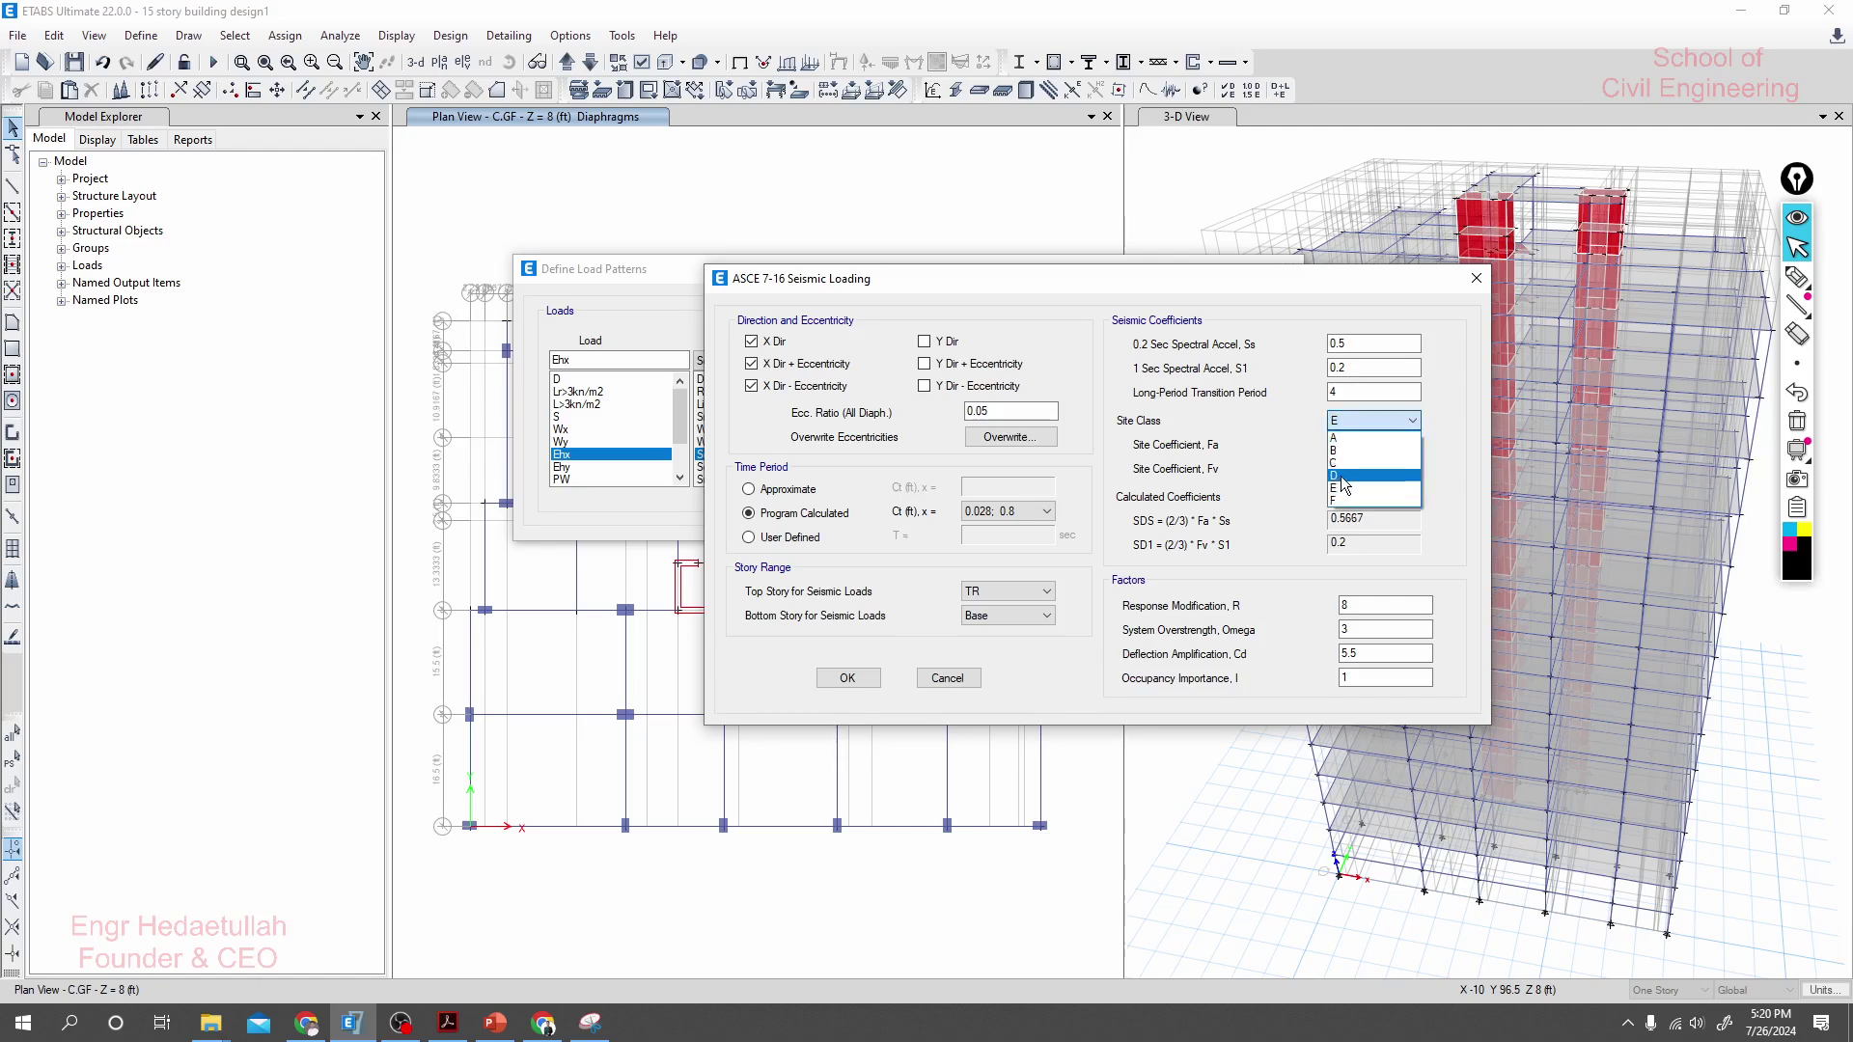
pyautogui.click(1346, 477)
pyautogui.click(1335, 425)
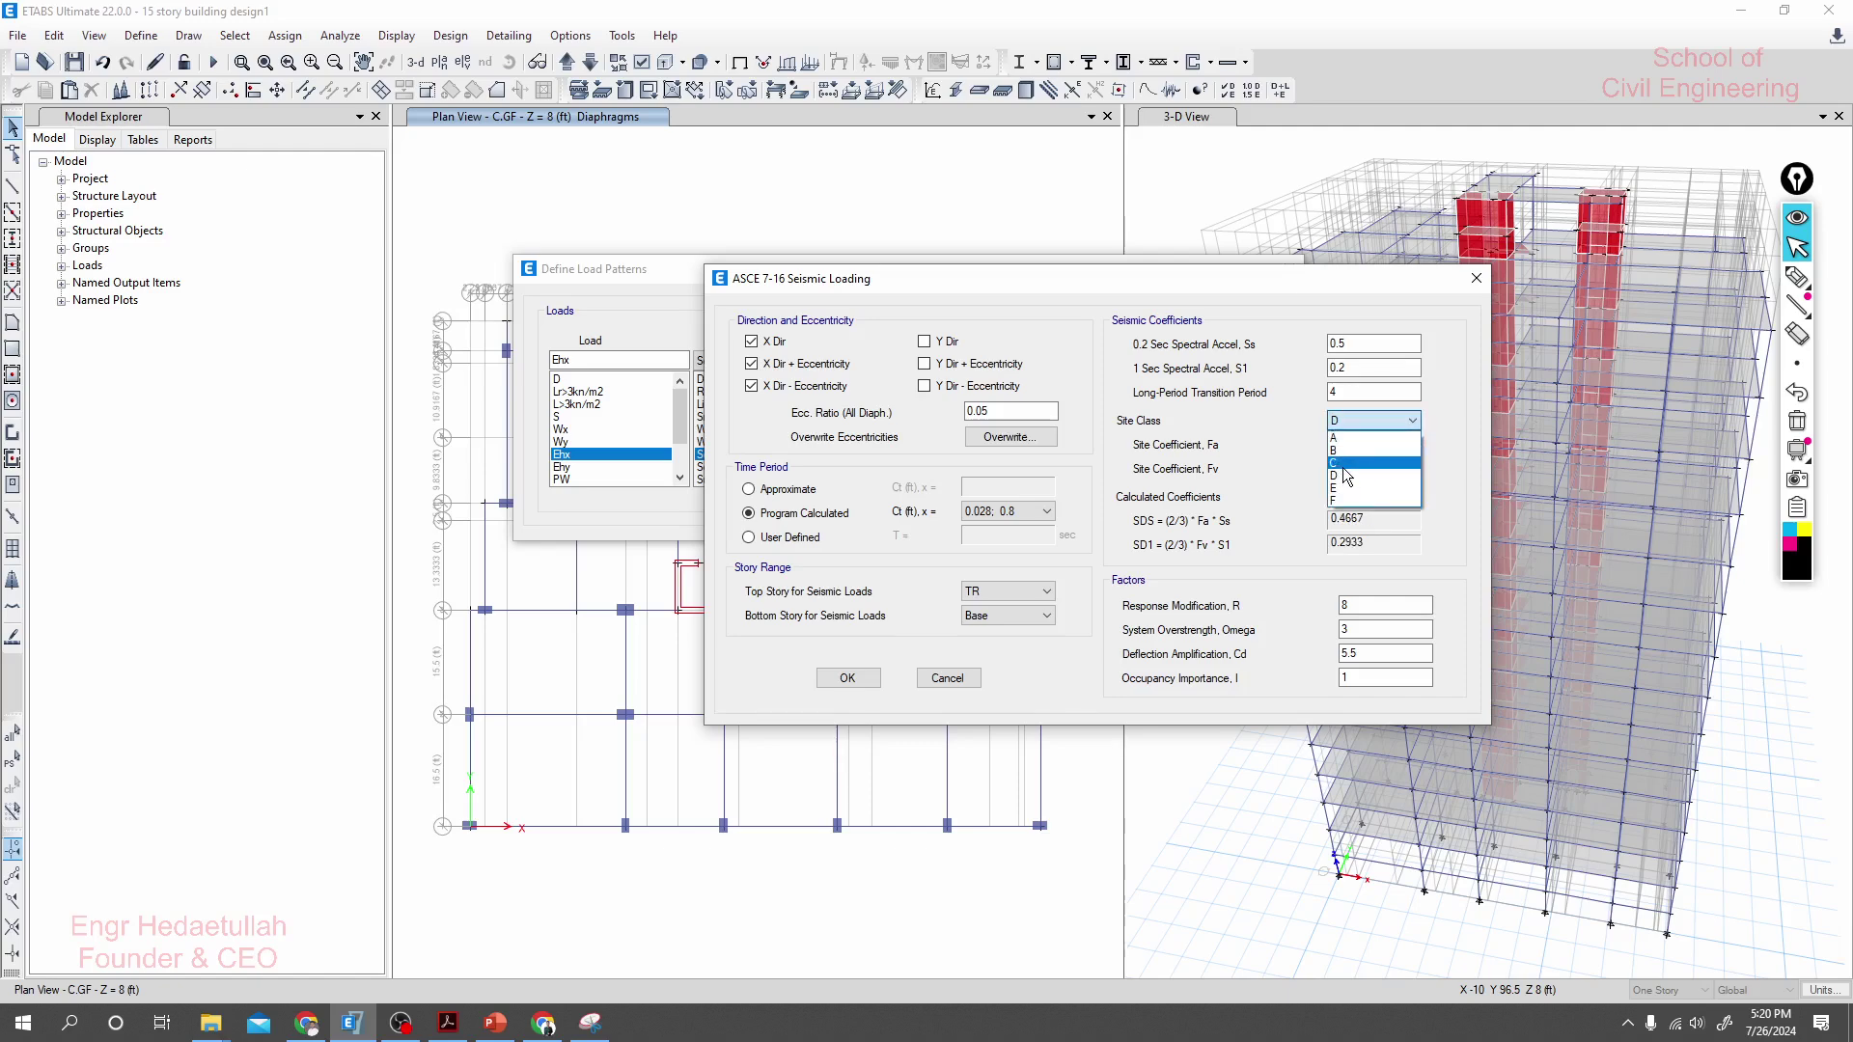
pyautogui.click(1342, 465)
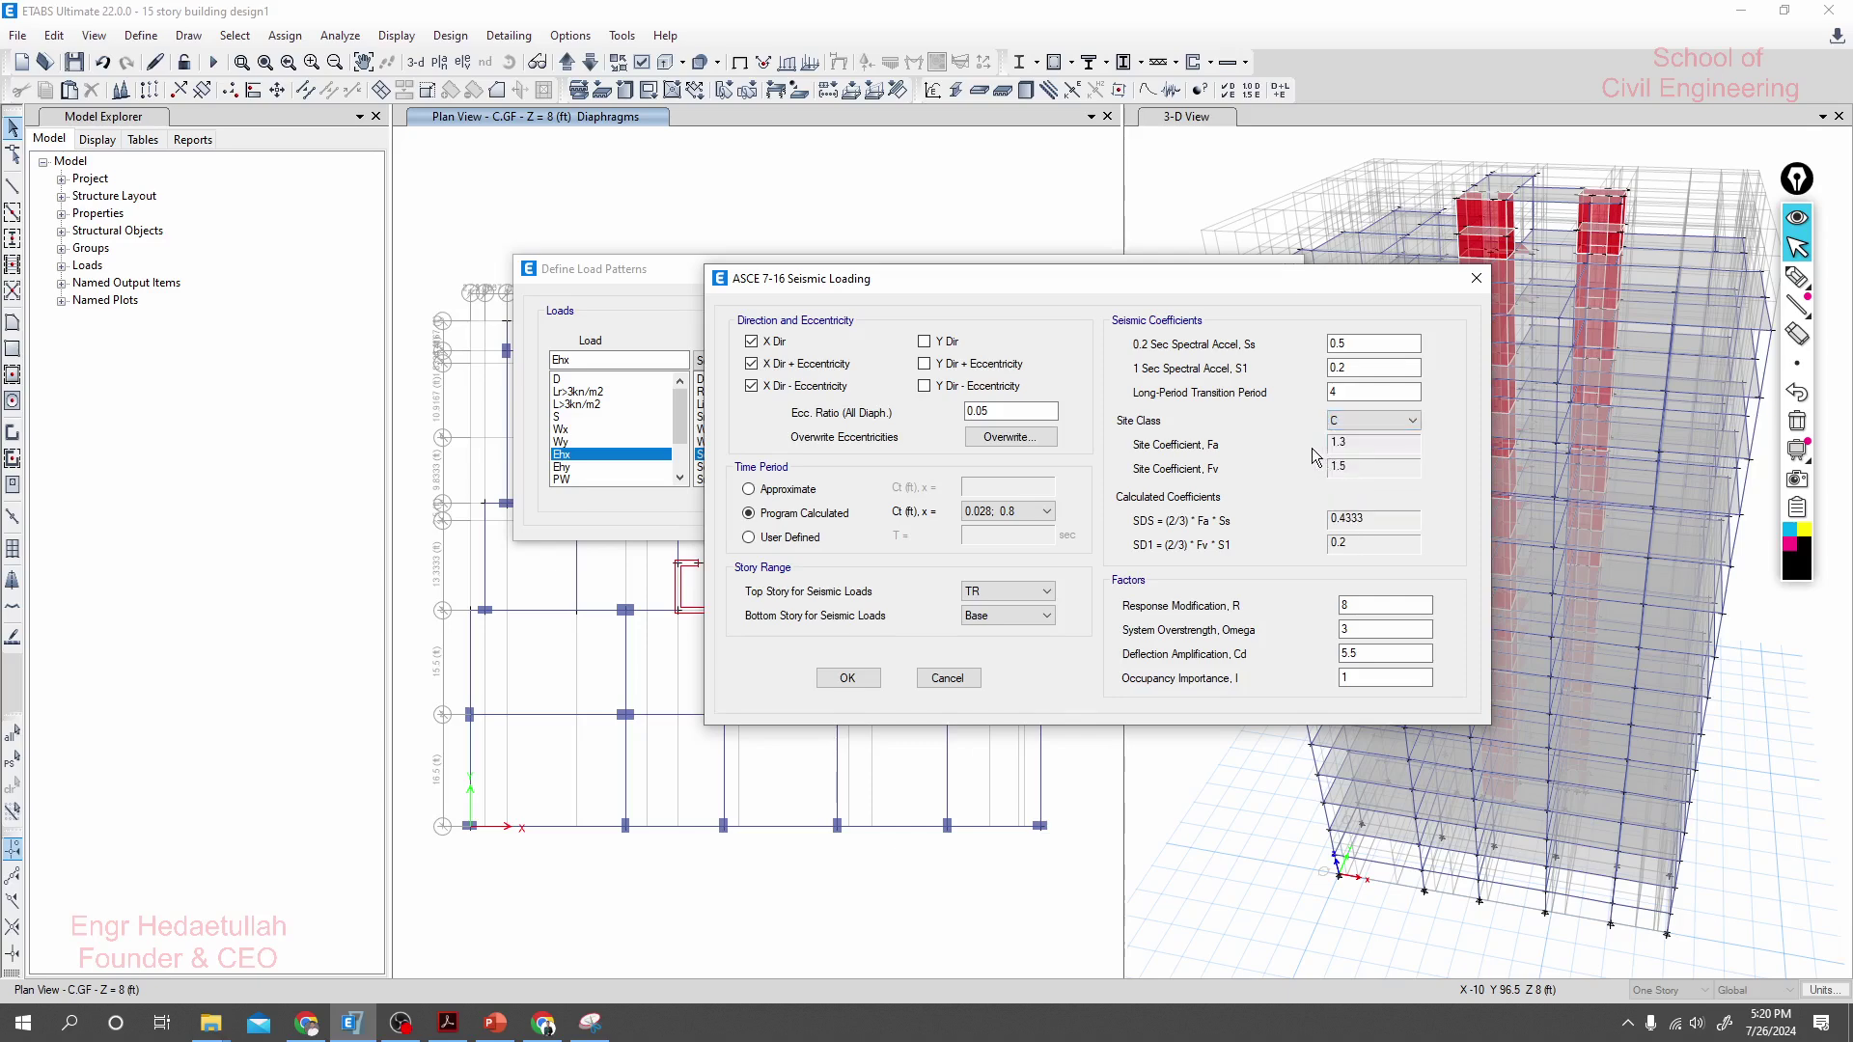
pyautogui.click(1352, 425)
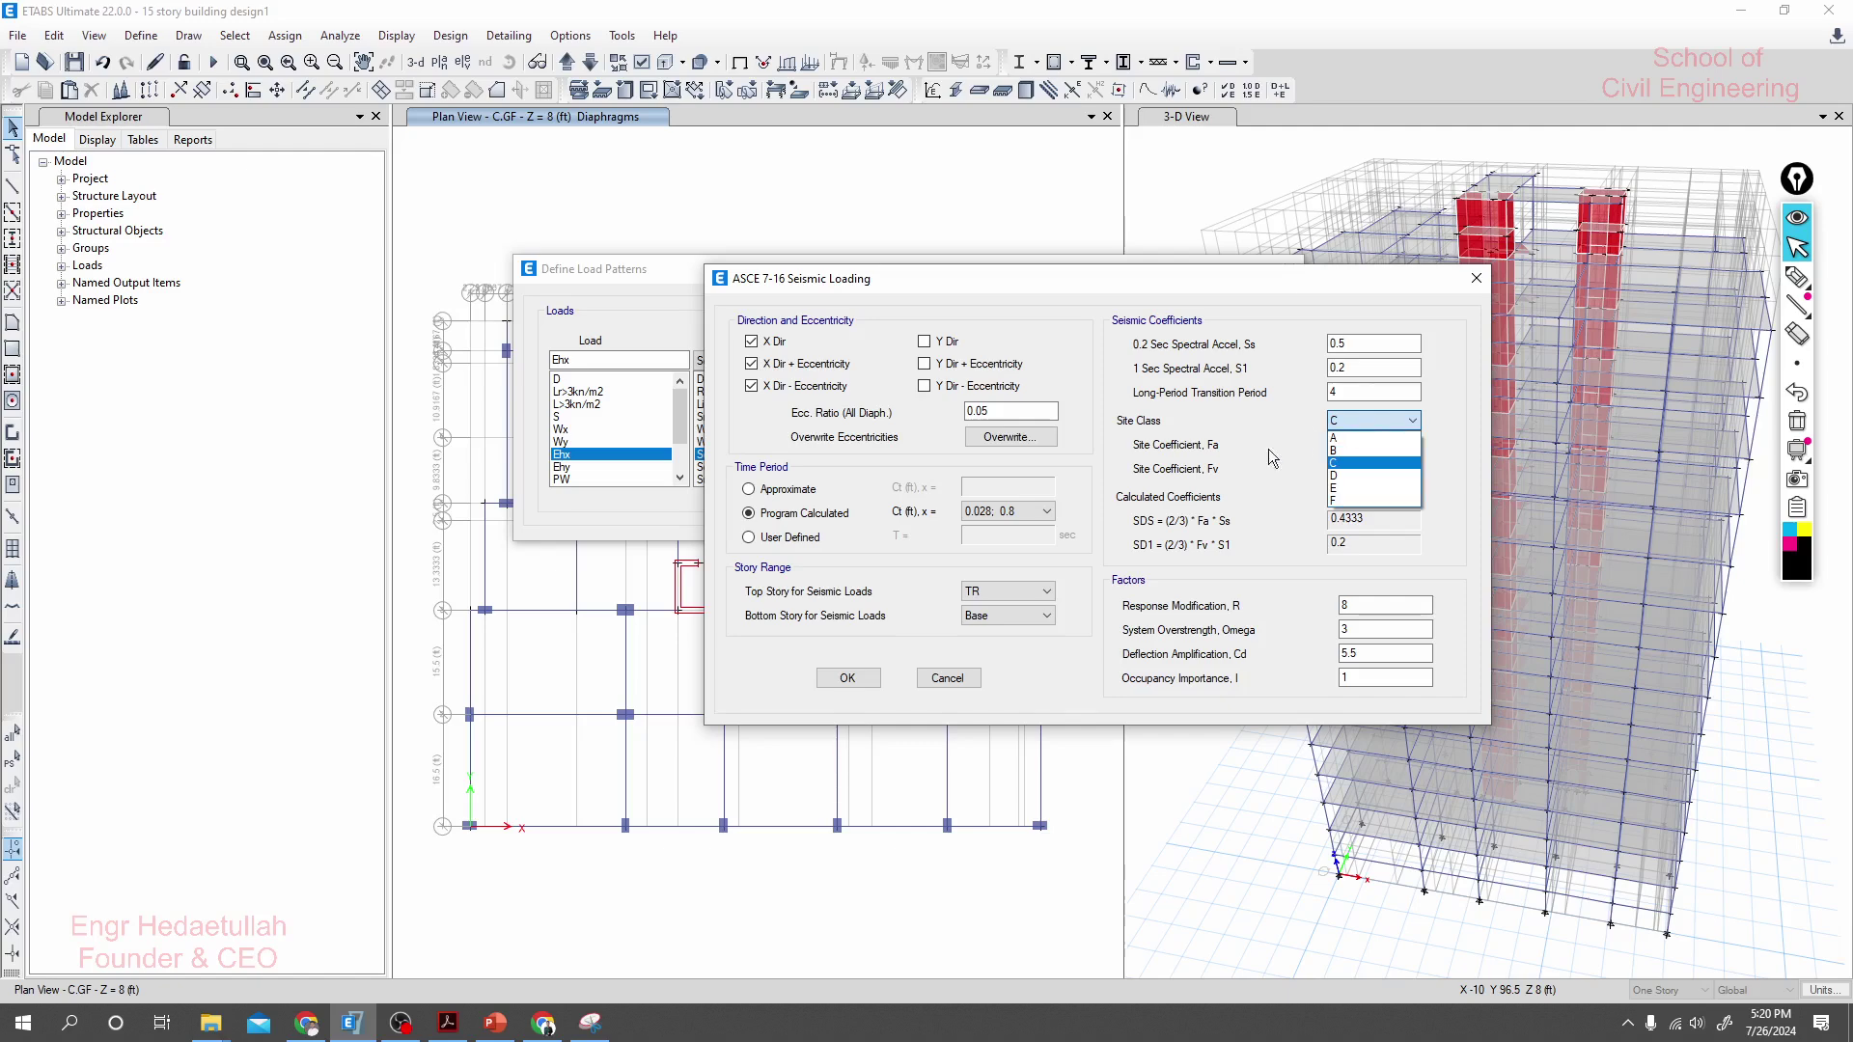
pyautogui.click(1268, 449)
pyautogui.click(1351, 421)
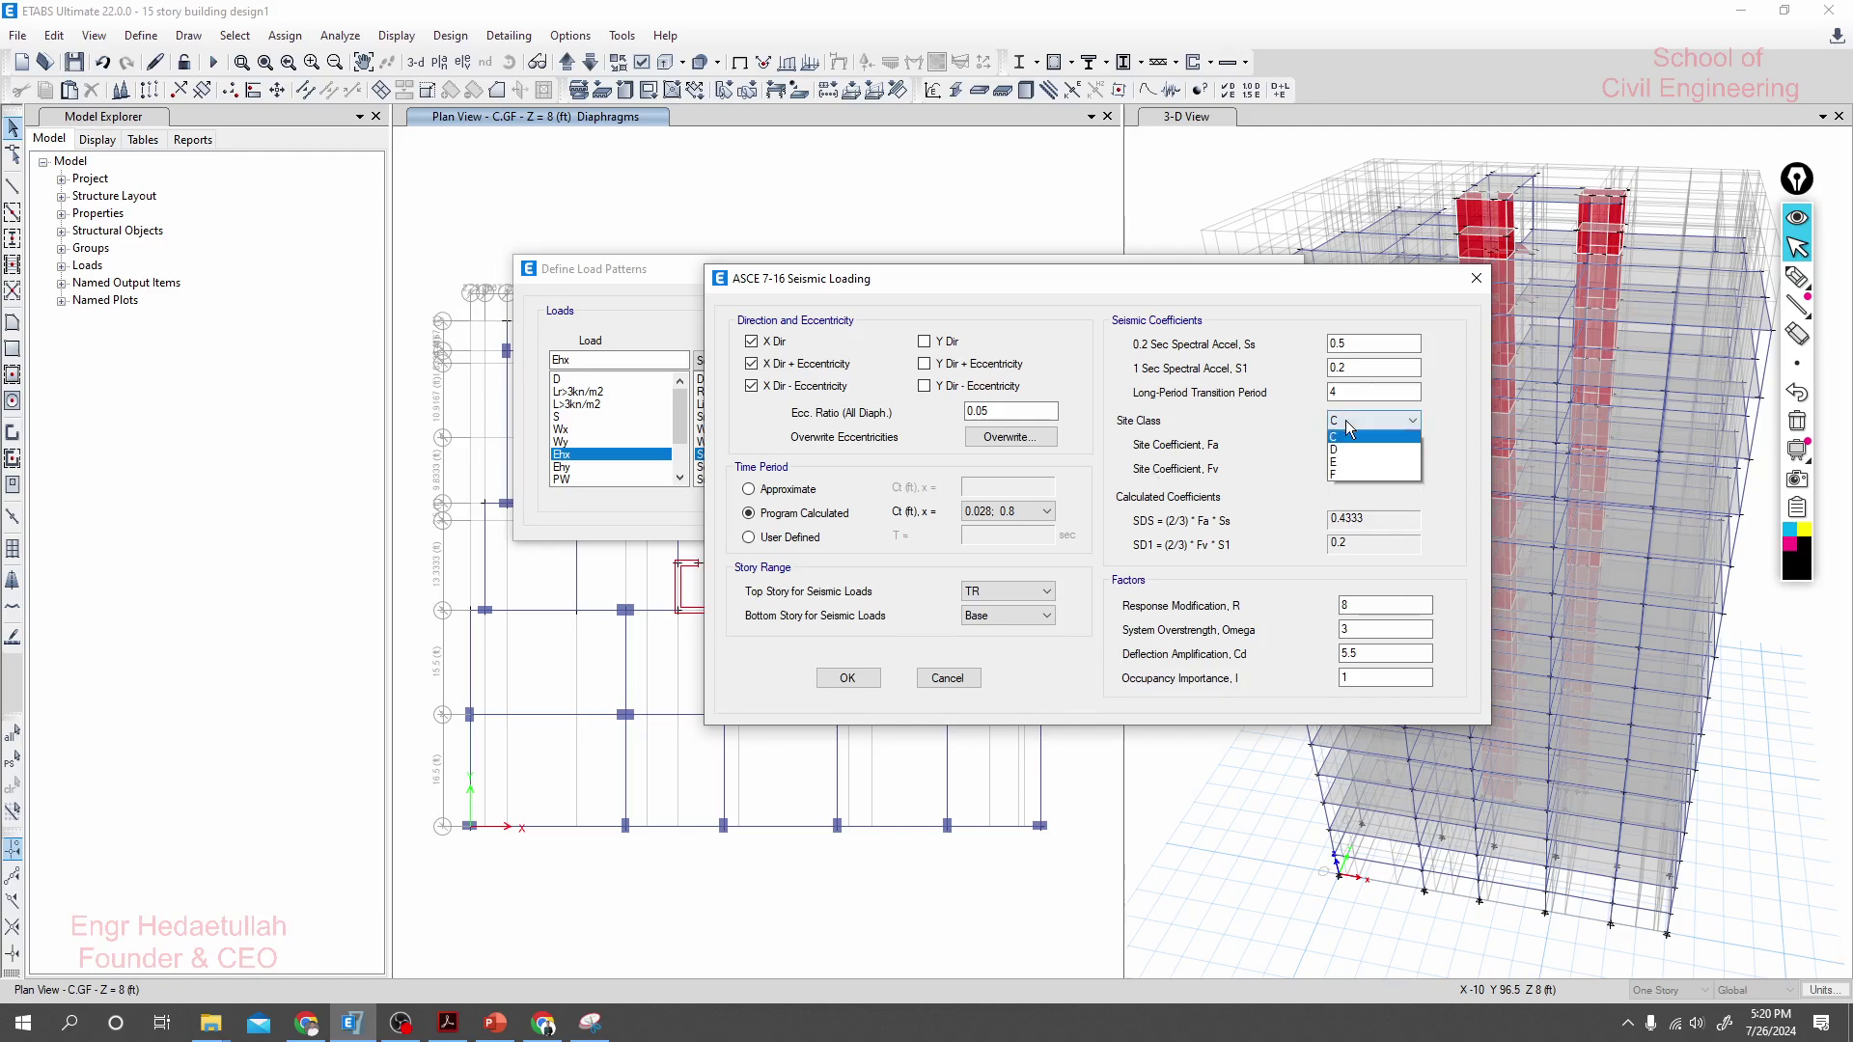
pyautogui.click(1340, 450)
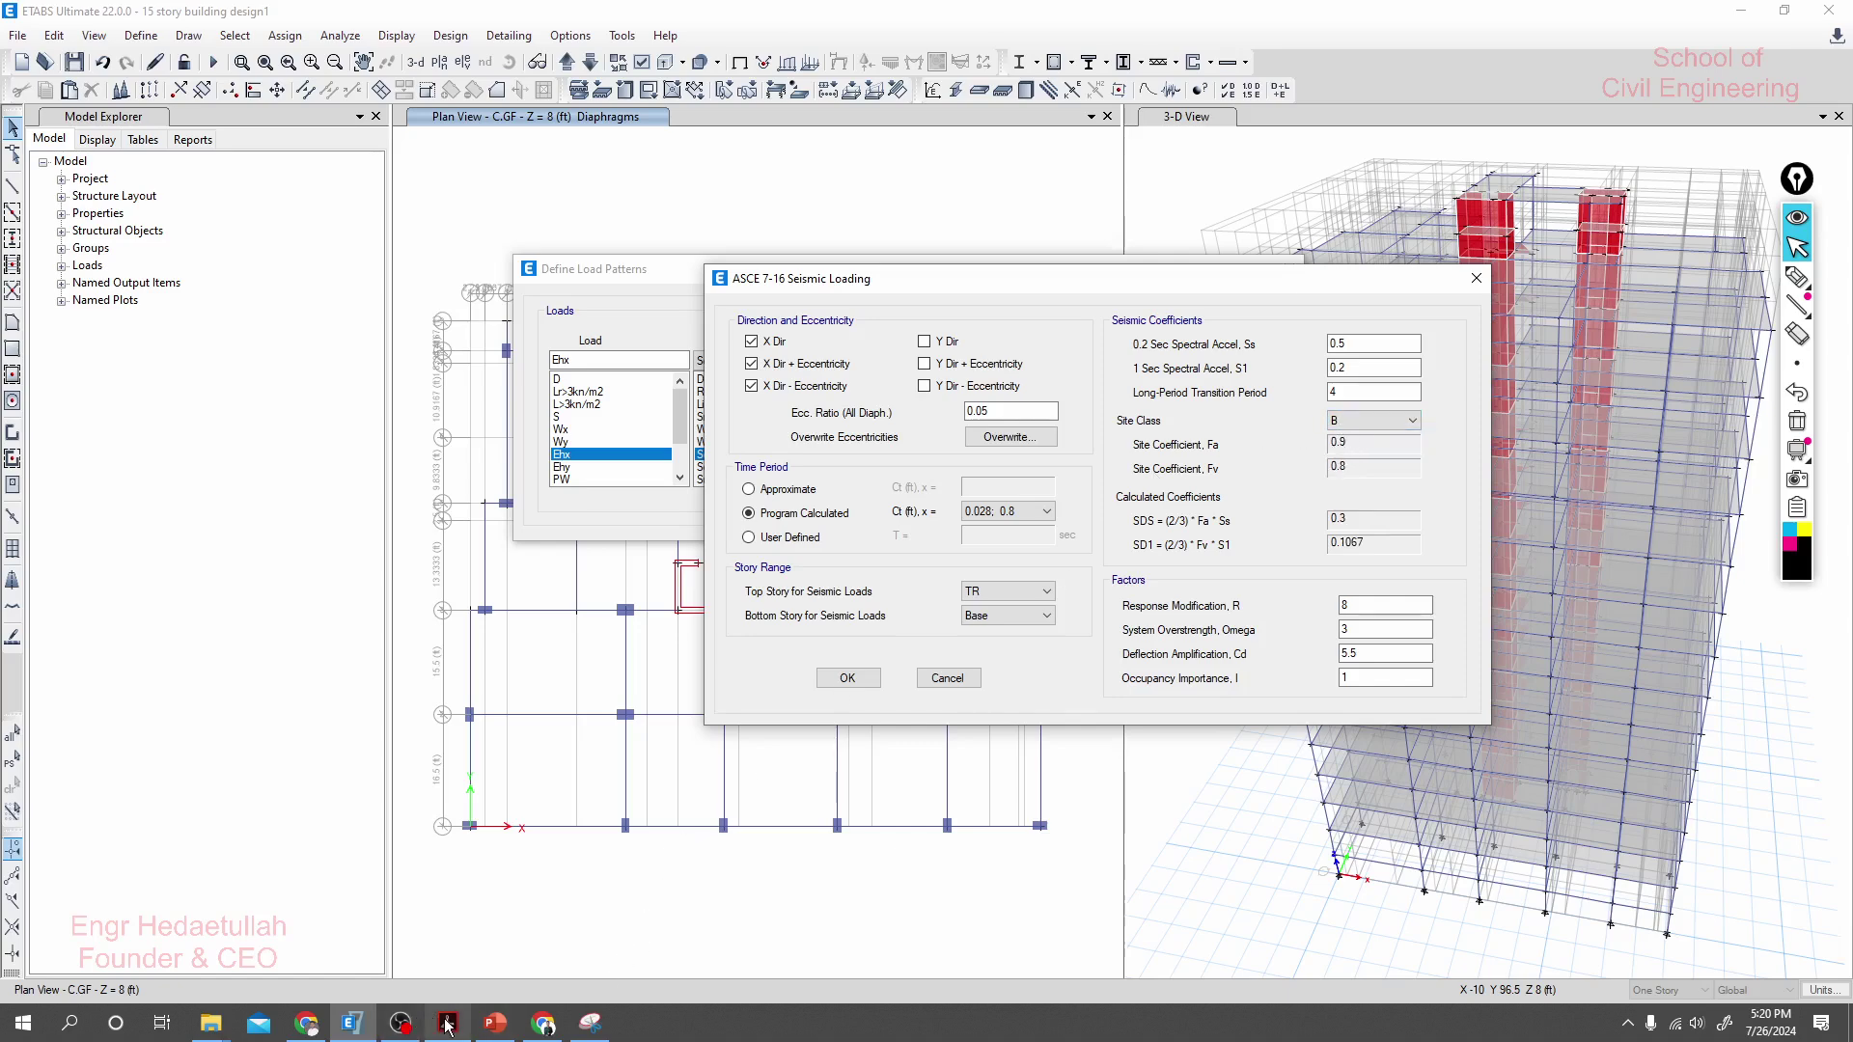
# - On the Soil Site Class slide, try highlighter marks on row C, then erase all ink
pyautogui.click(494, 1023)
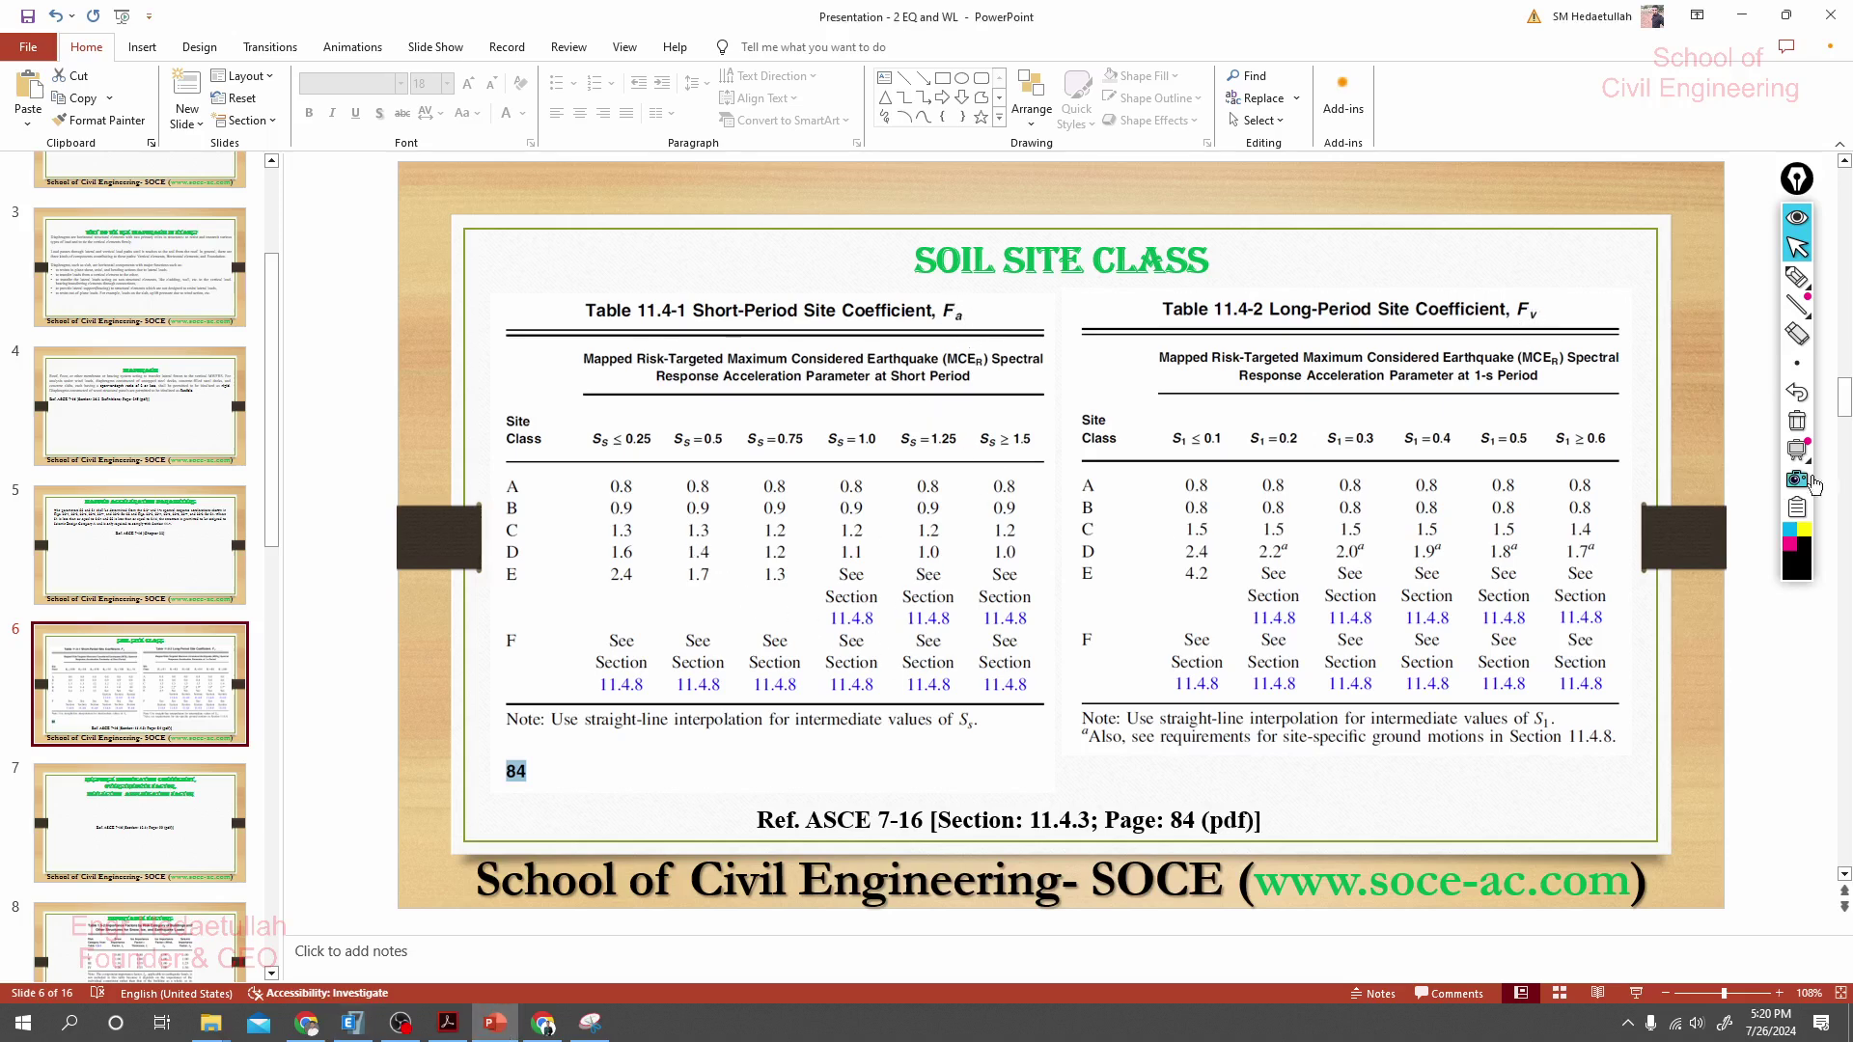
pyautogui.hotkey('ctrl', 'shift', 'h')
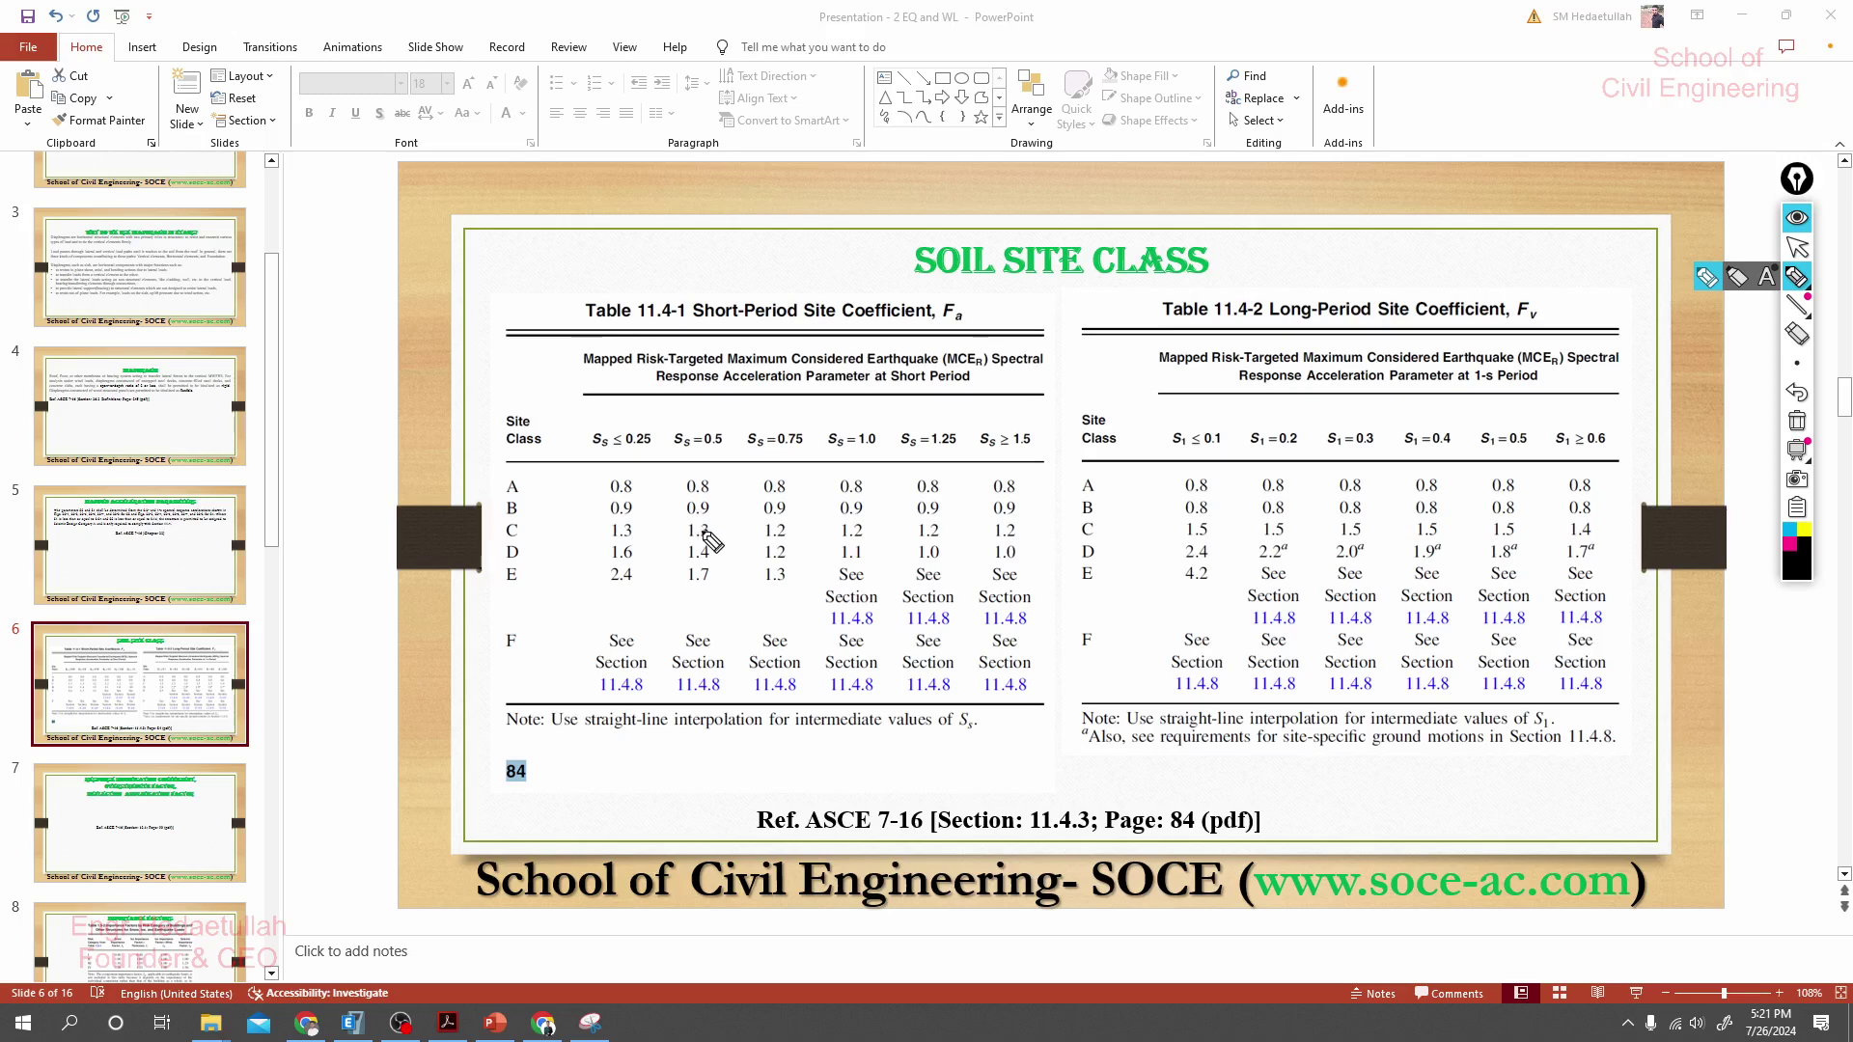
pyautogui.moveTo(699, 520)
pyautogui.mouseDown()
pyautogui.moveTo(684, 529)
pyautogui.moveTo(736, 536)
pyautogui.moveTo(687, 521)
pyautogui.mouseUp()
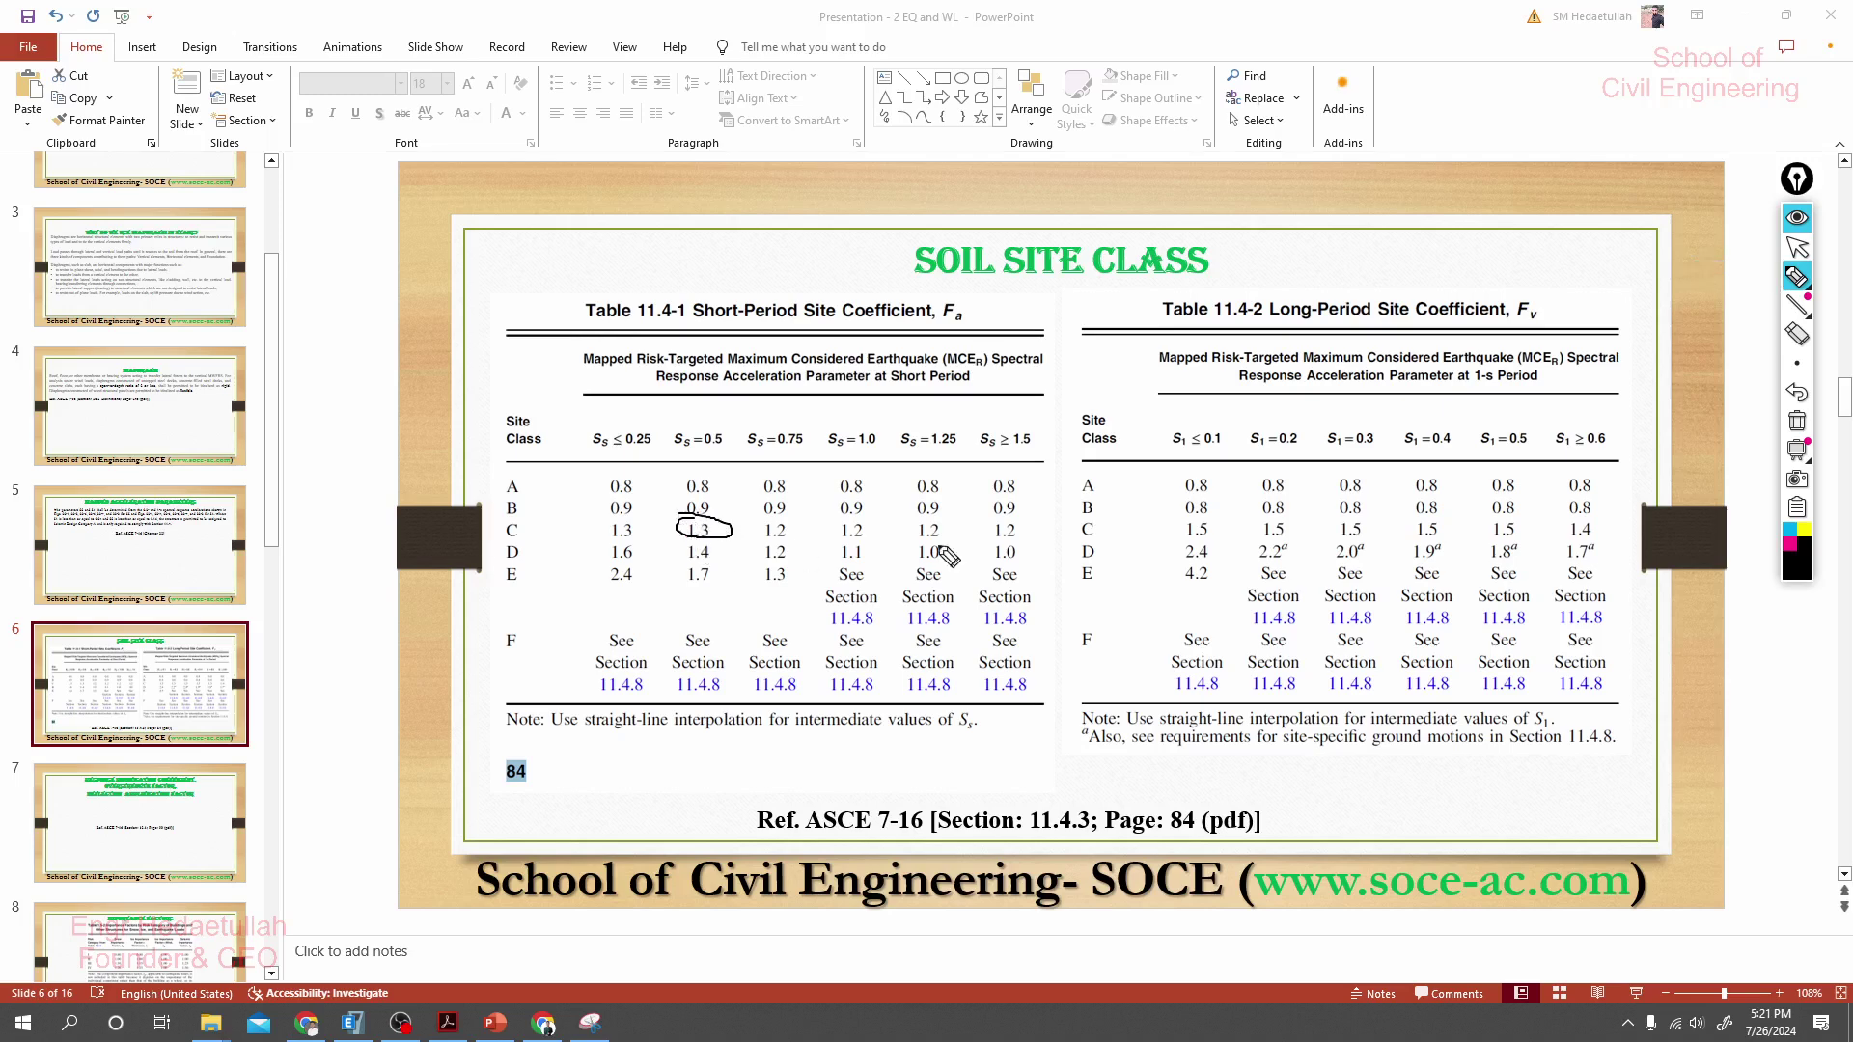
pyautogui.moveTo(1101, 531); pyautogui.dragTo(1301, 529)
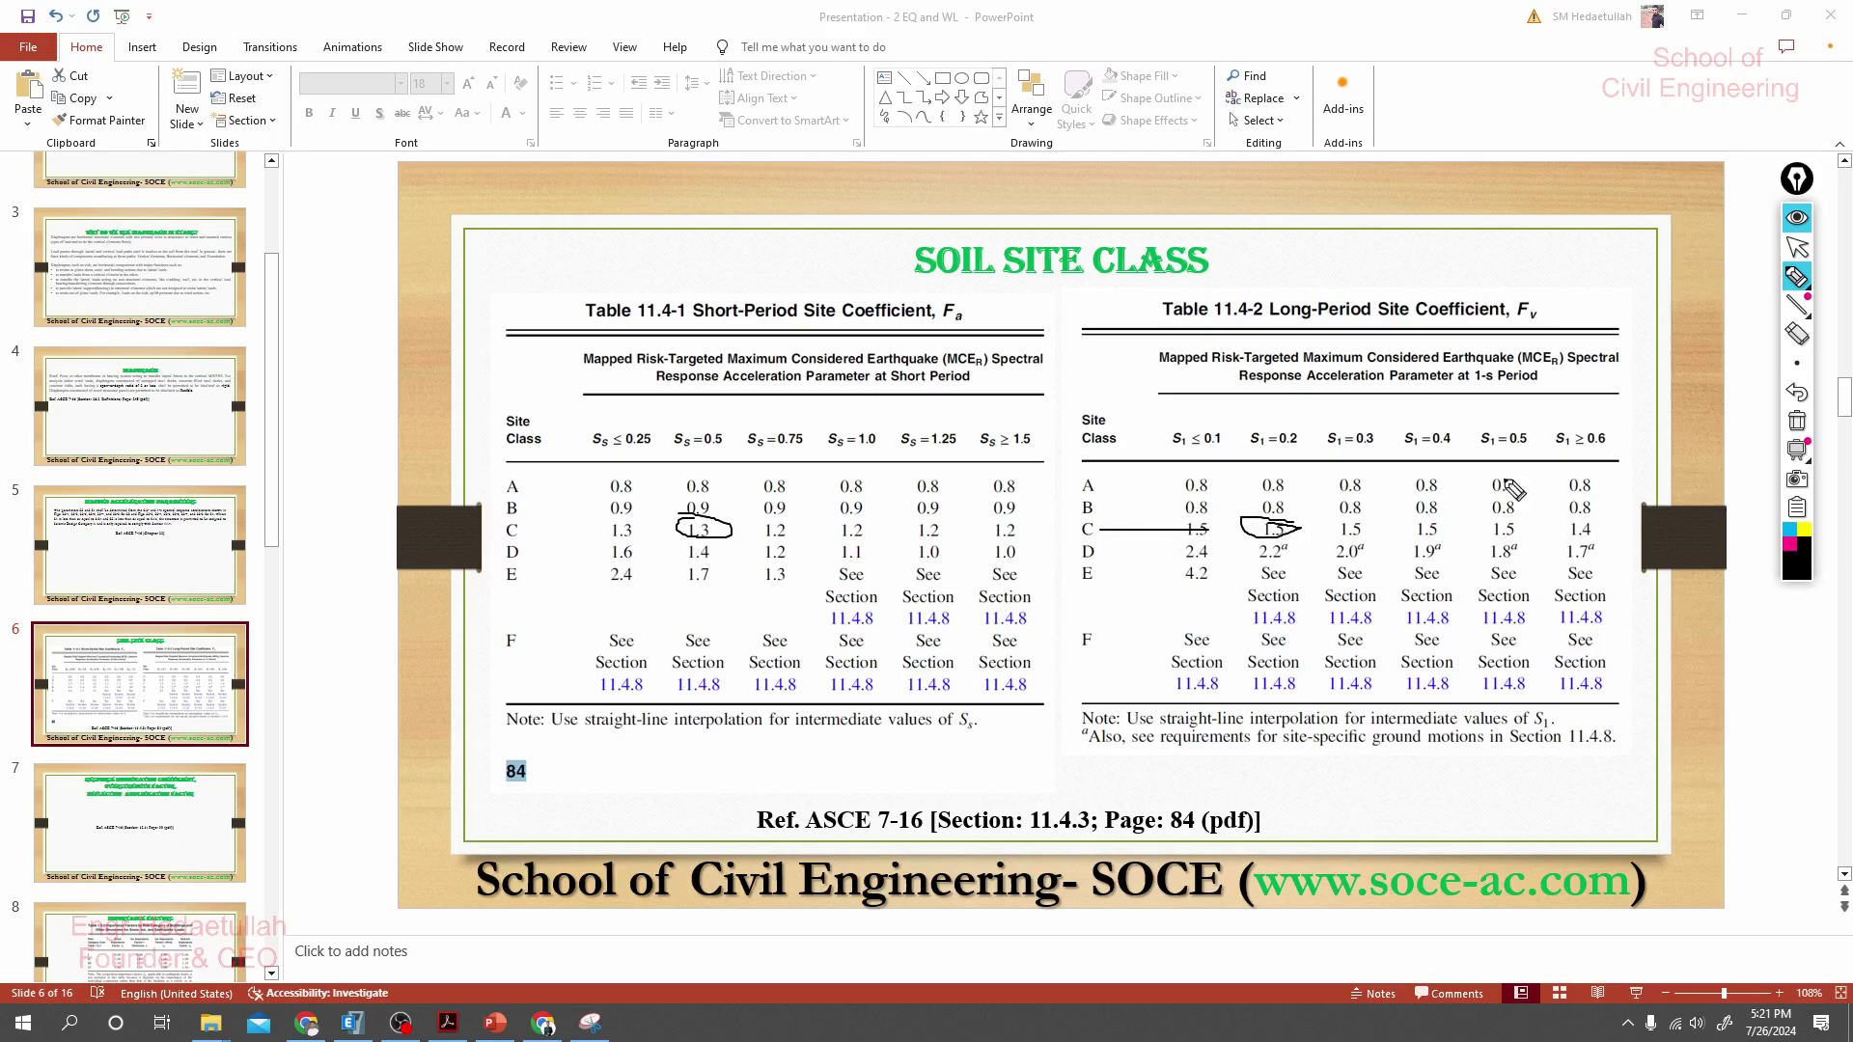
pyautogui.click(1798, 248)
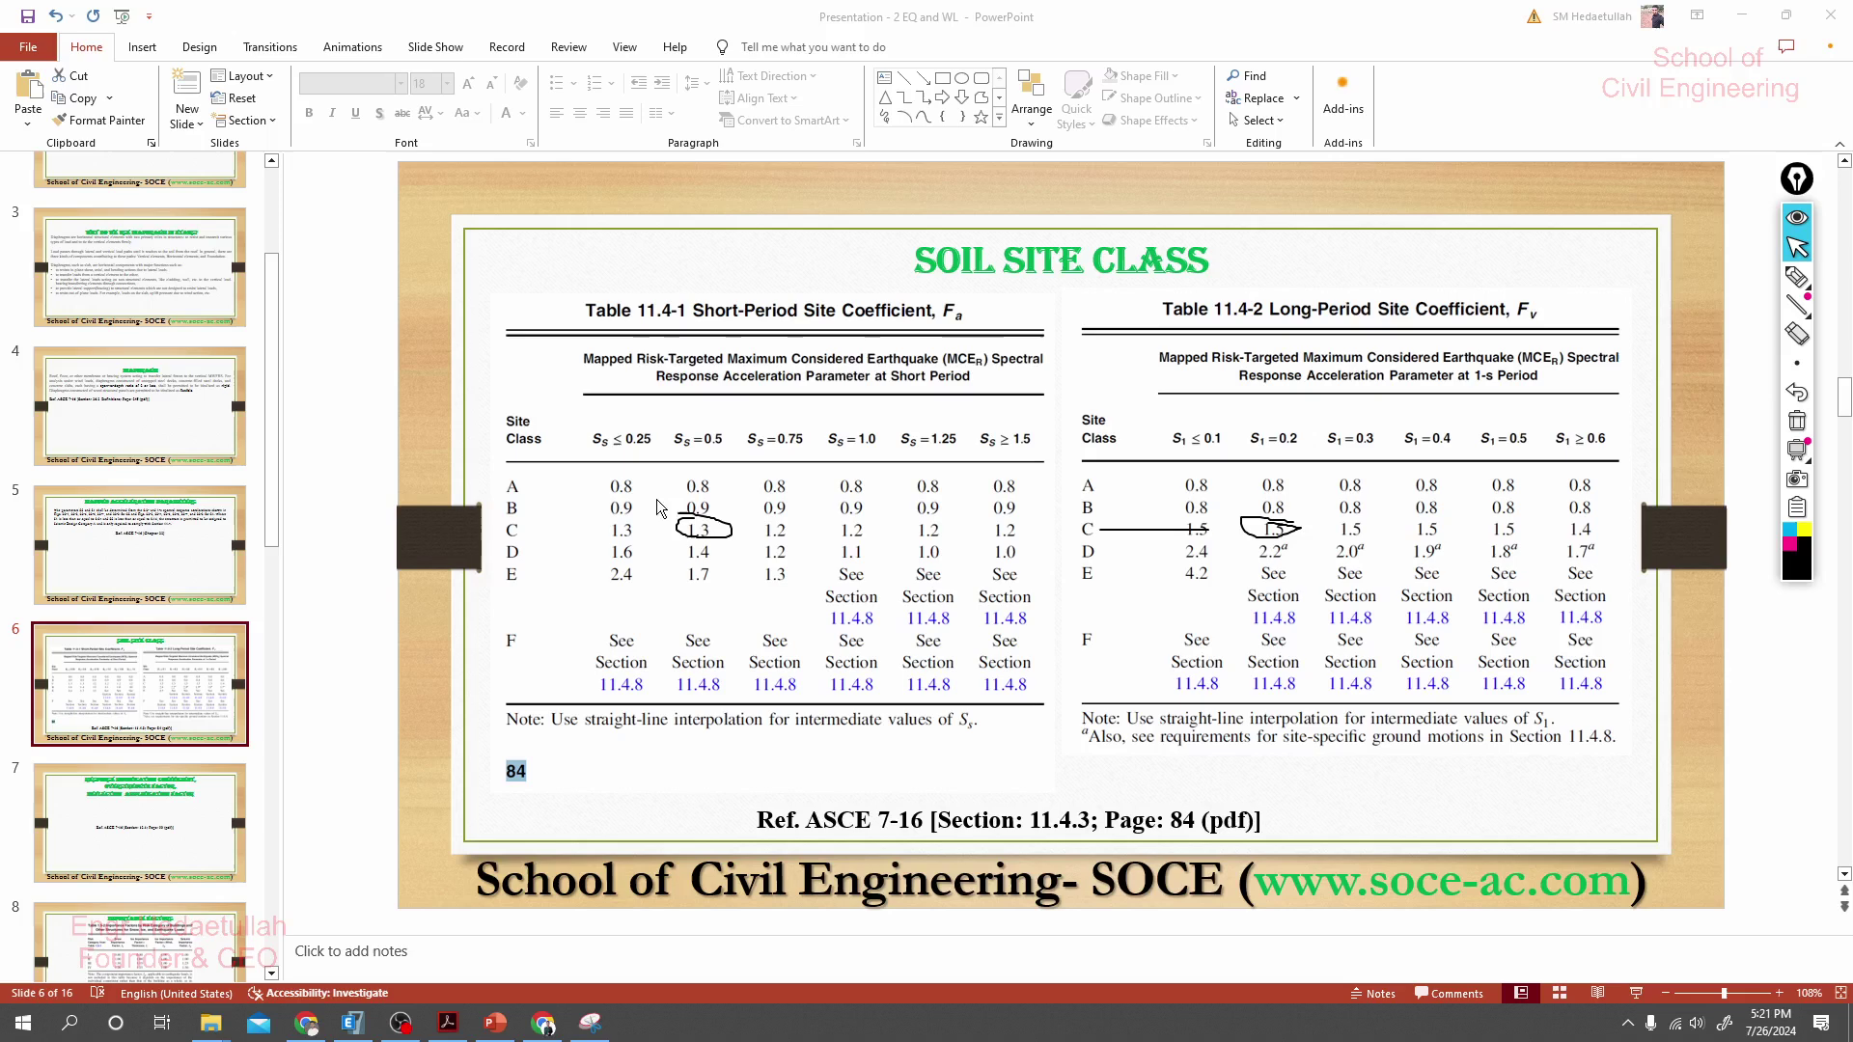
pyautogui.click(1797, 420)
pyautogui.click(1797, 277)
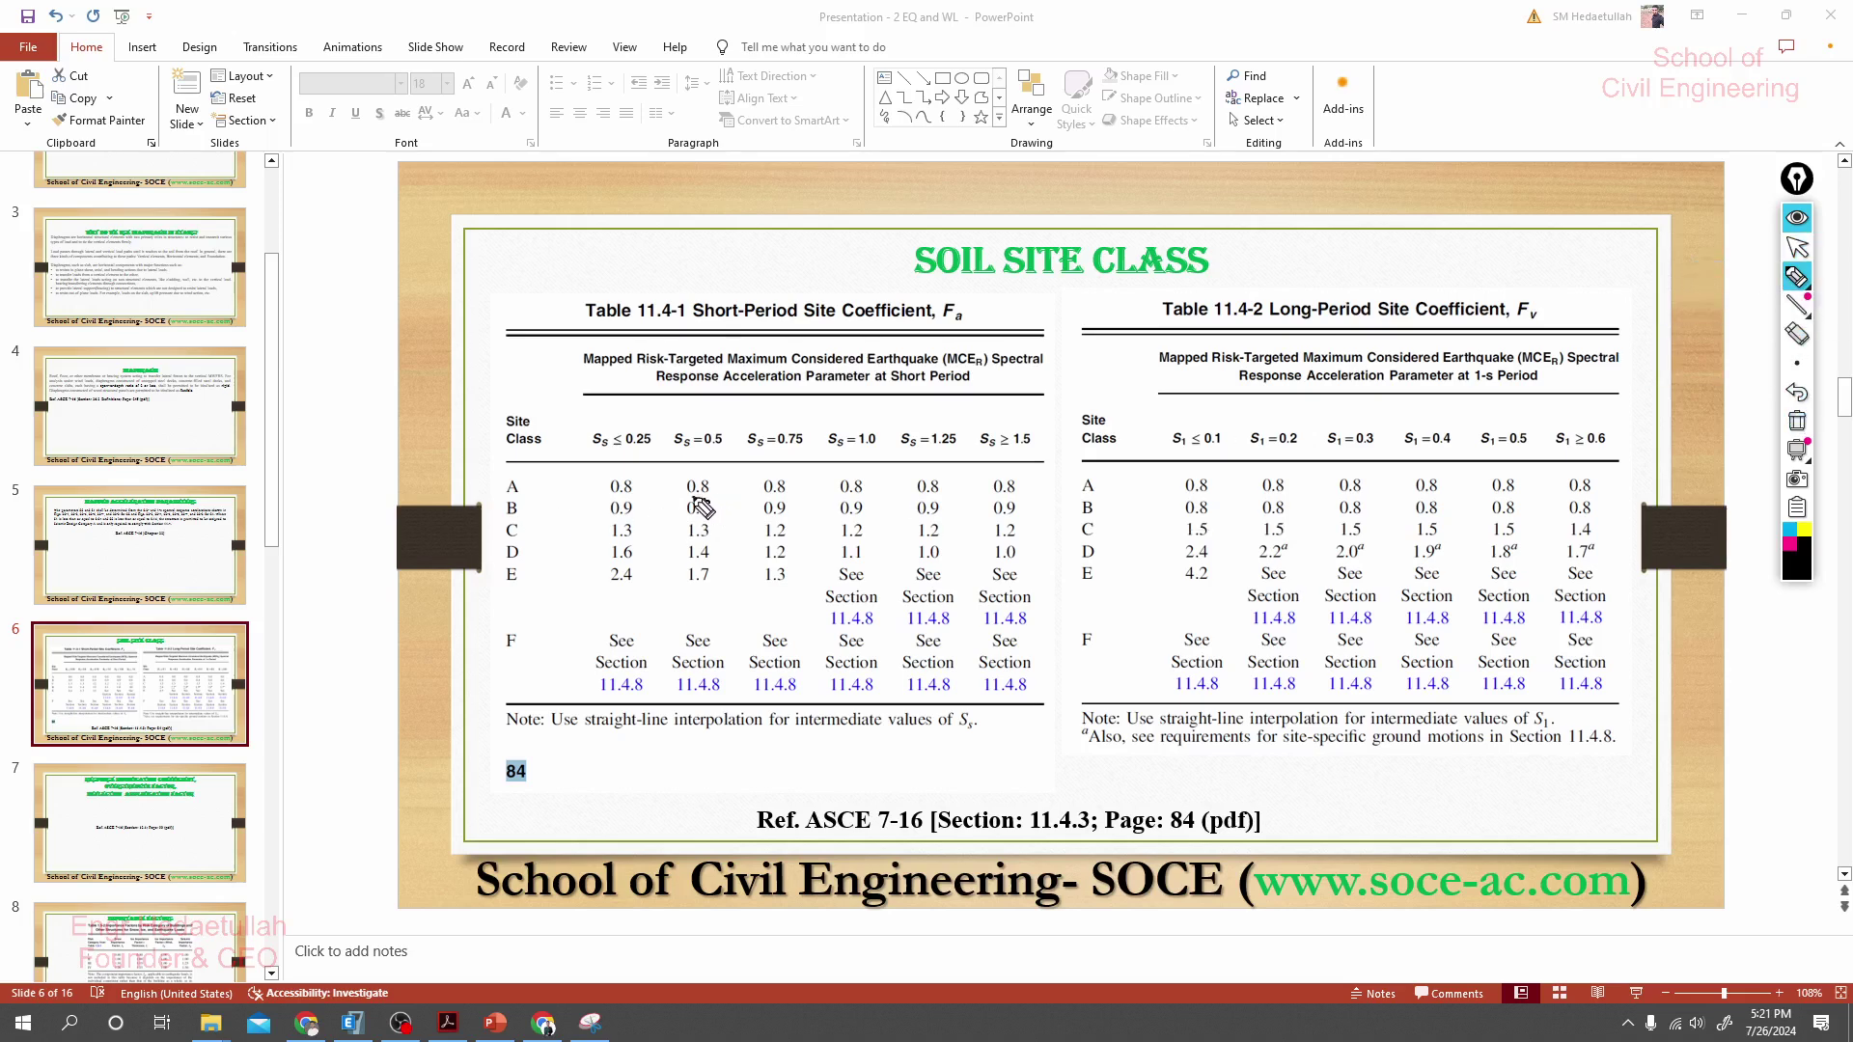
# - Circle Fa 0.9 and Fv 0.8 for site class B, tick headers and rows, then switch to ETABS
pyautogui.moveTo(682, 514); pyautogui.dragTo(716, 499)
pyautogui.moveTo(1287, 500)
pyautogui.mouseDown()
pyautogui.moveTo(1255, 512)
pyautogui.moveTo(1296, 502)
pyautogui.mouseUp()
pyautogui.moveTo(1293, 448); pyautogui.dragTo(1319, 412)
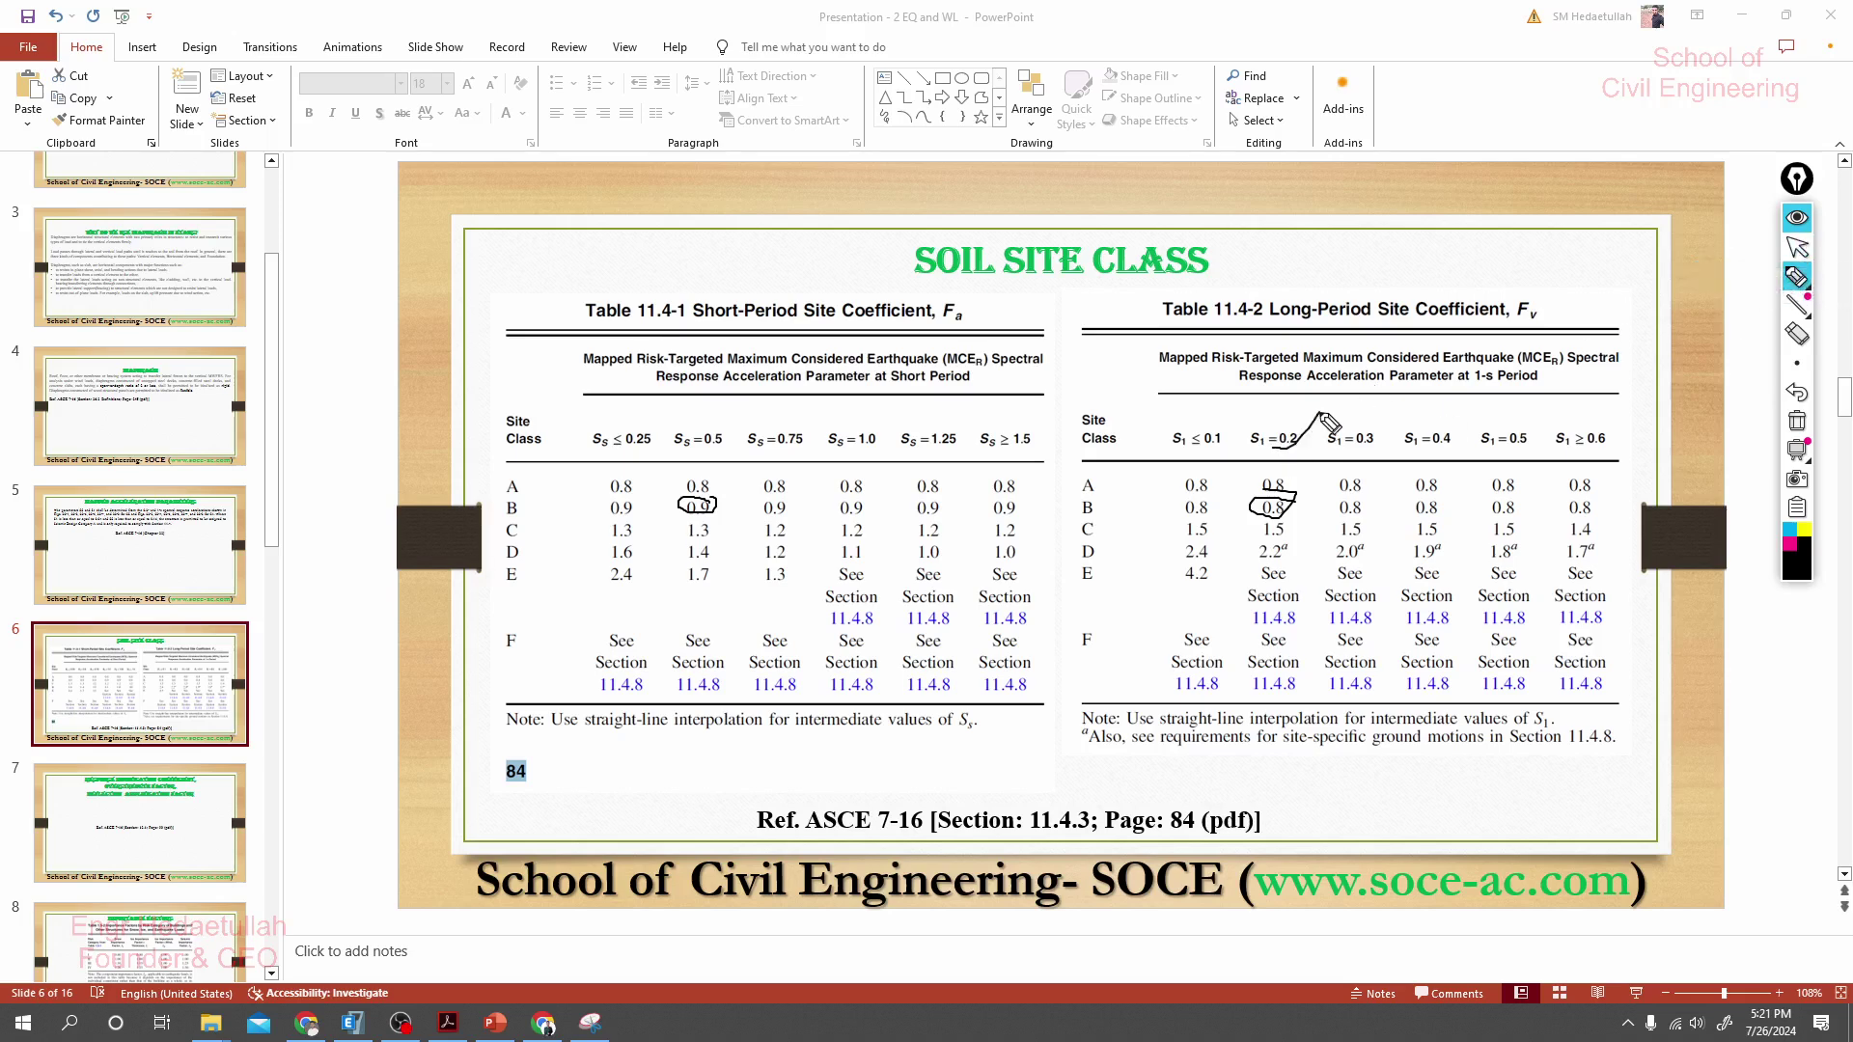
pyautogui.moveTo(616, 444); pyautogui.dragTo(669, 417)
pyautogui.moveTo(482, 509); pyautogui.dragTo(533, 508)
pyautogui.moveTo(1058, 508); pyautogui.dragTo(1119, 507)
pyautogui.click(1797, 247)
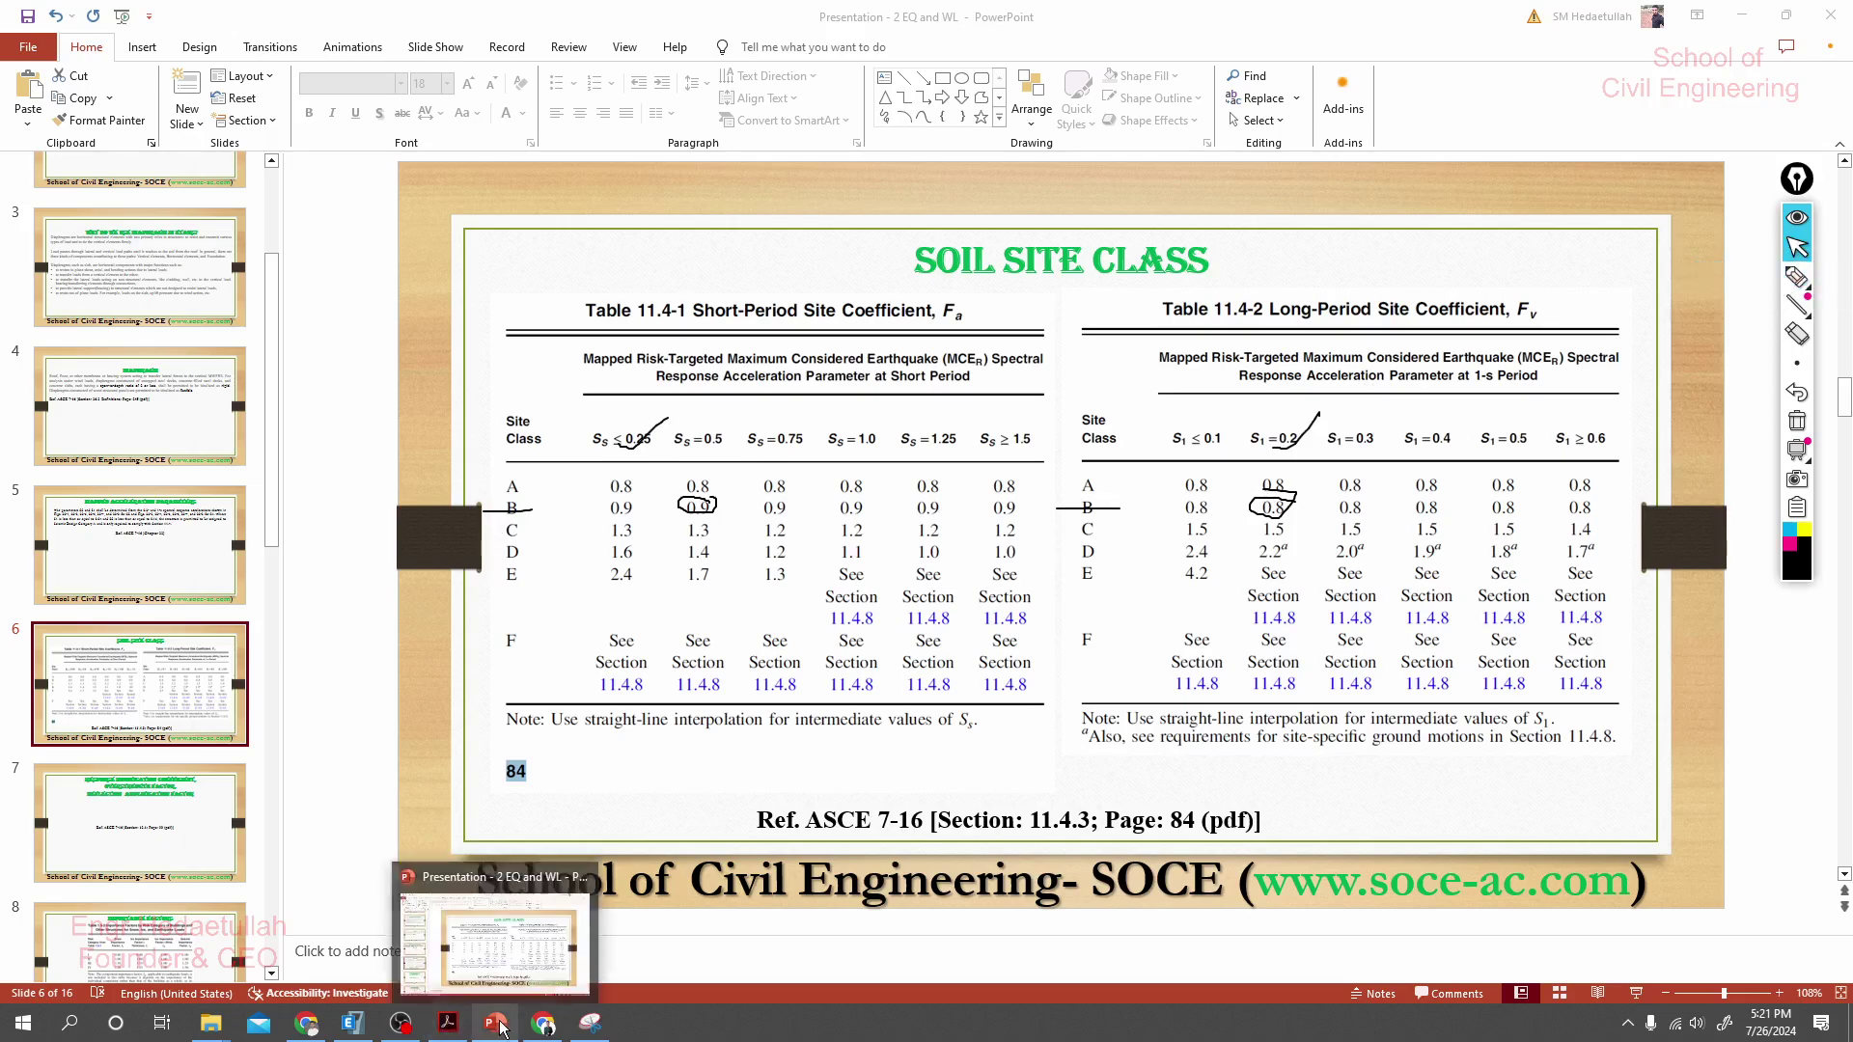
pyautogui.moveTo(345, 1030)
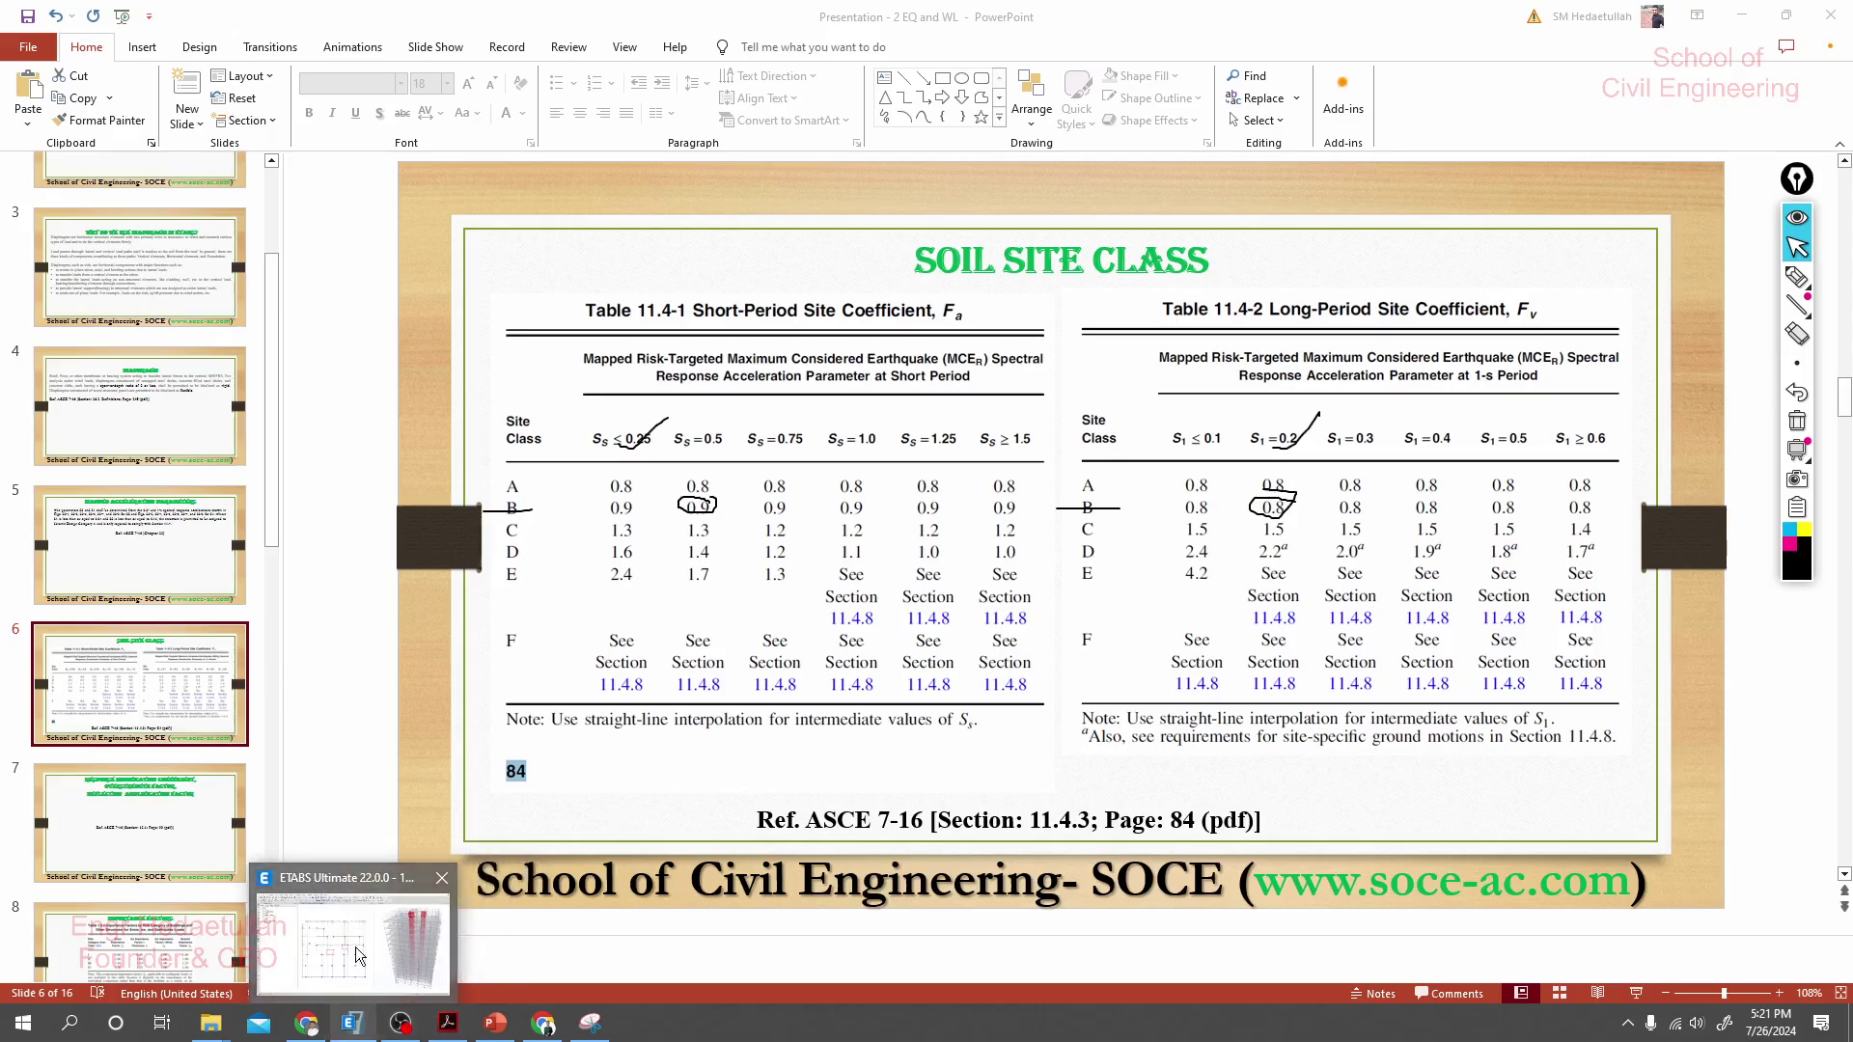
pyautogui.click(351, 1025)
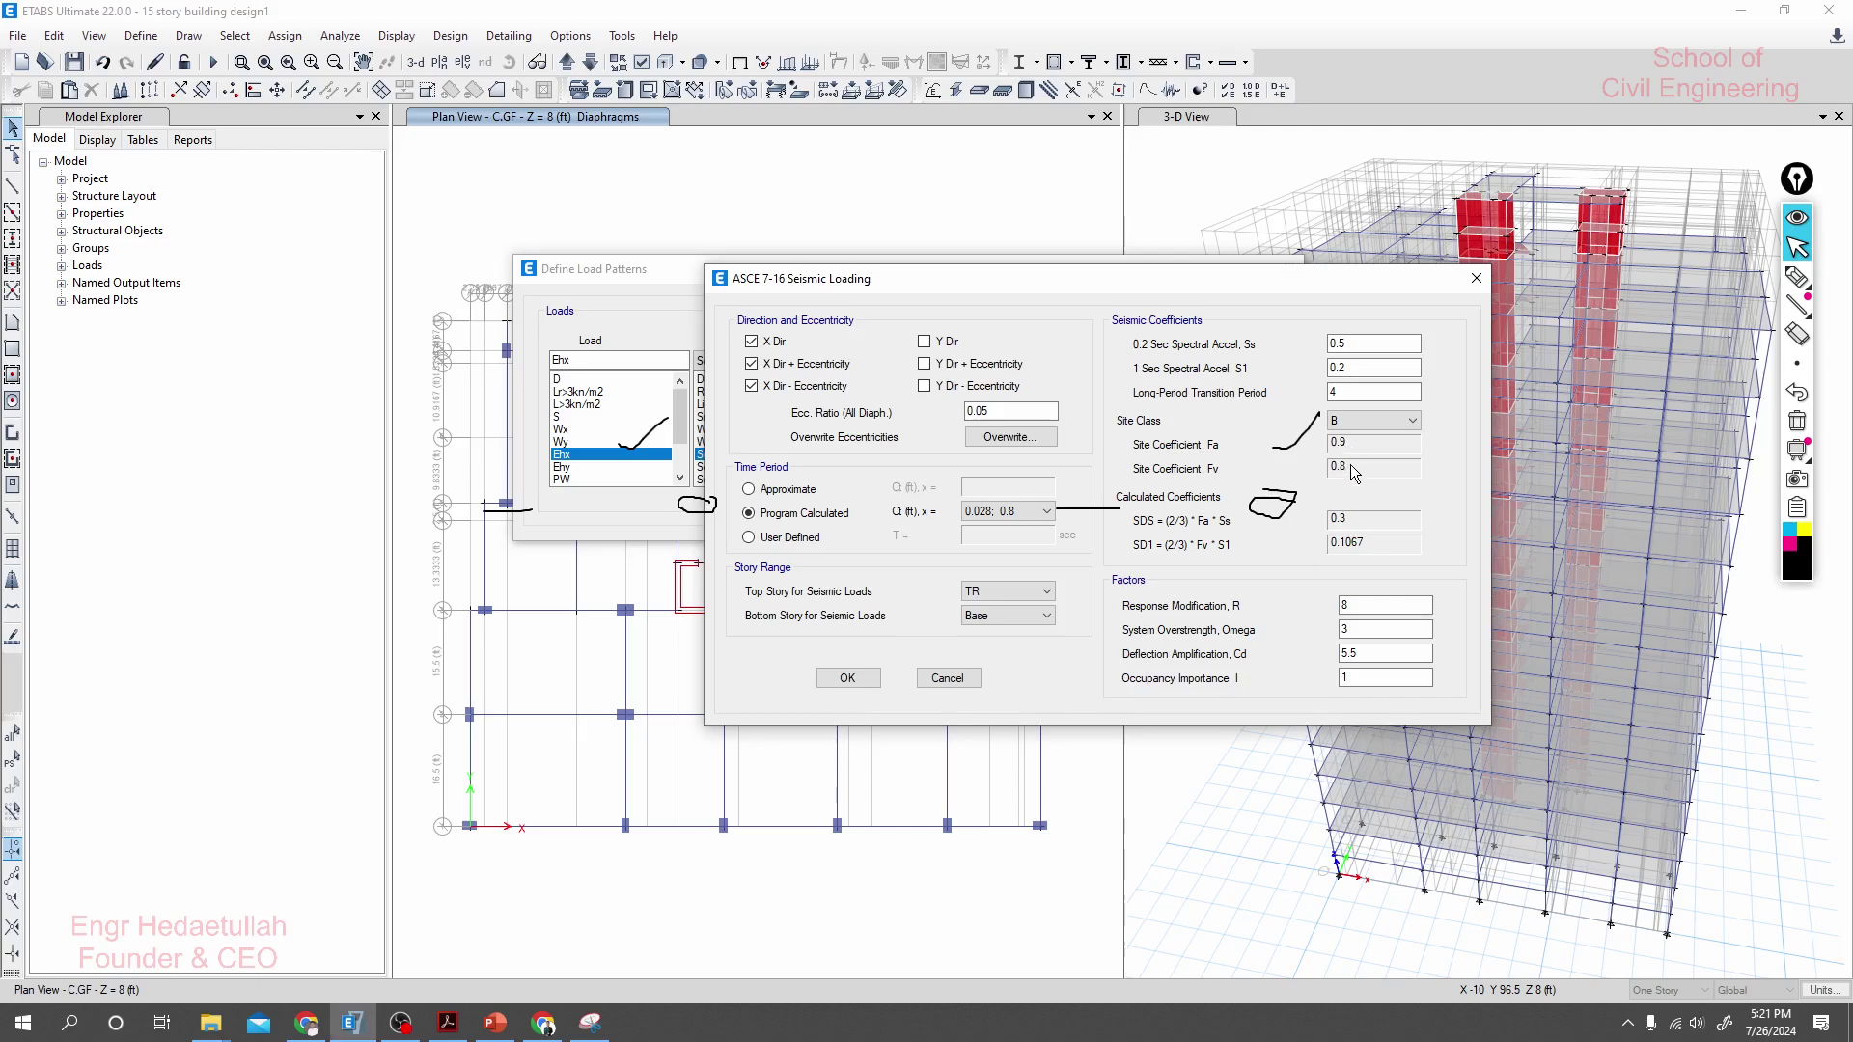
# - Erase the ink, keep Top Story TR and Bottom Story Base, confirm I=1, then return to PowerPoint
pyautogui.click(1801, 432)
pyautogui.click(1798, 425)
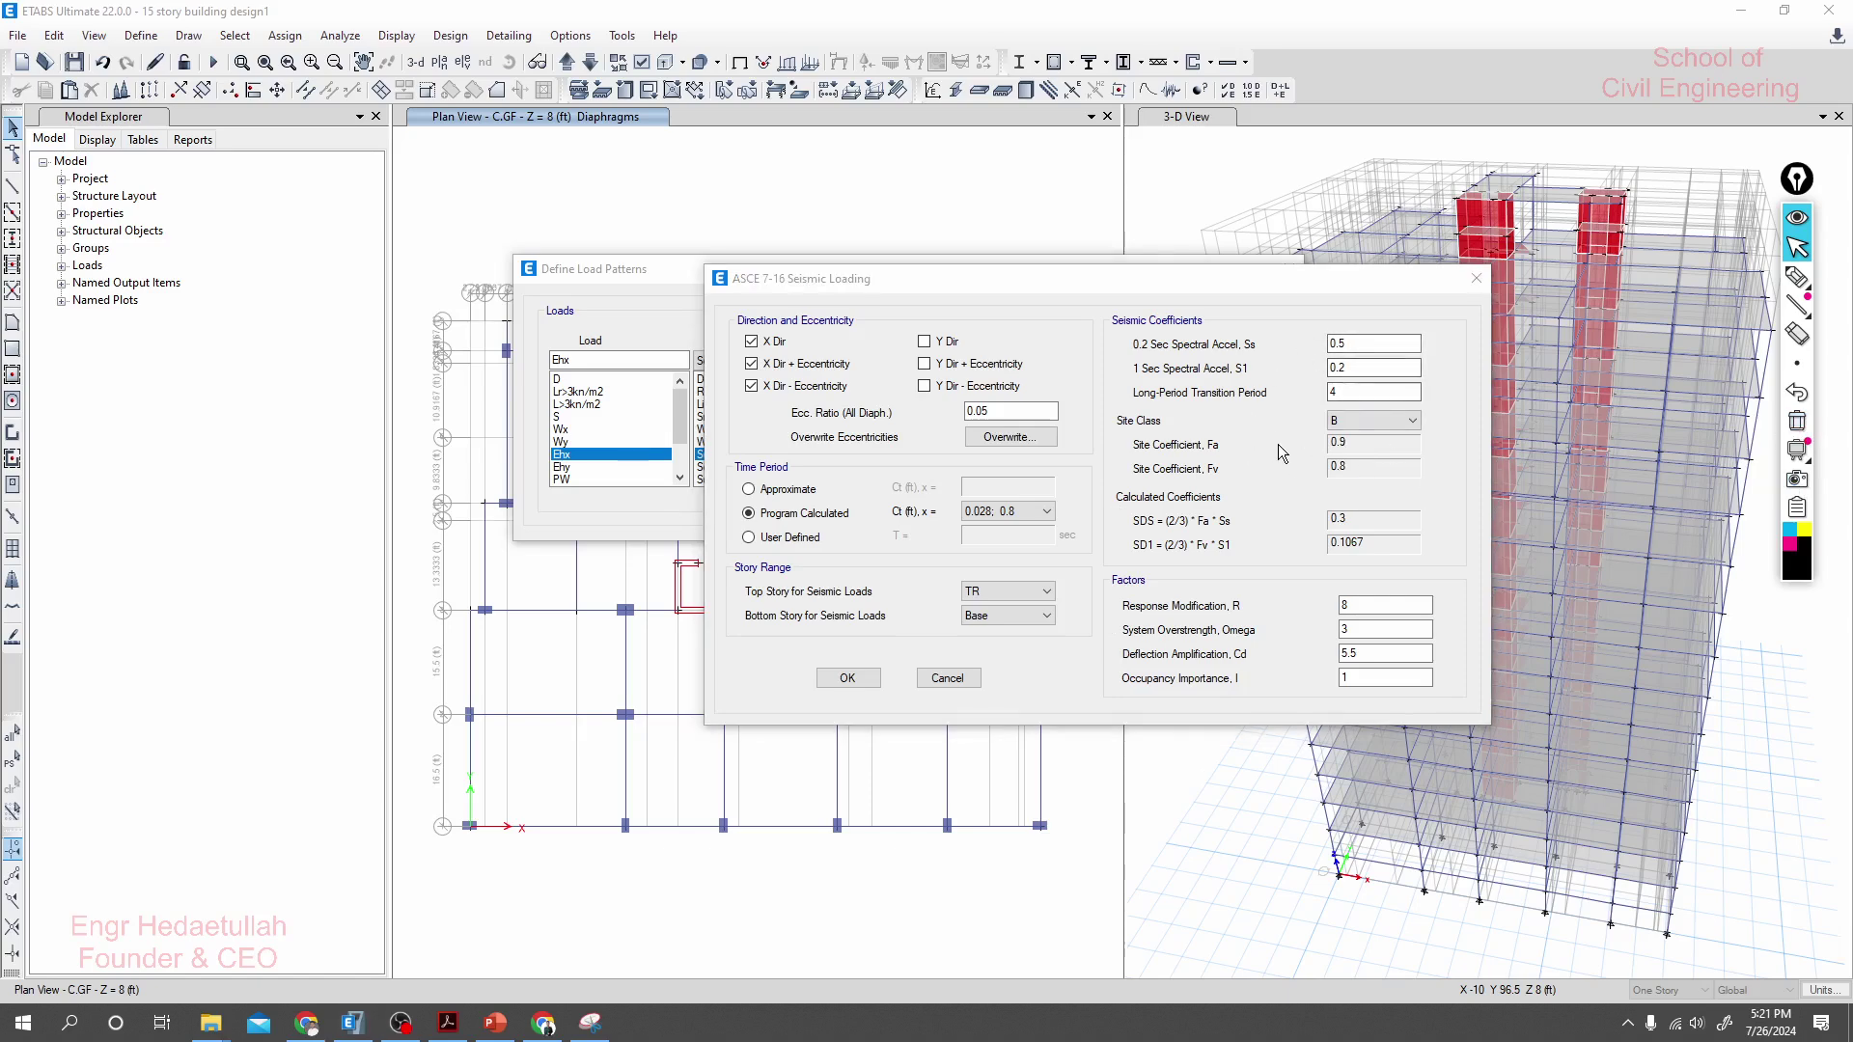
pyautogui.click(1019, 591)
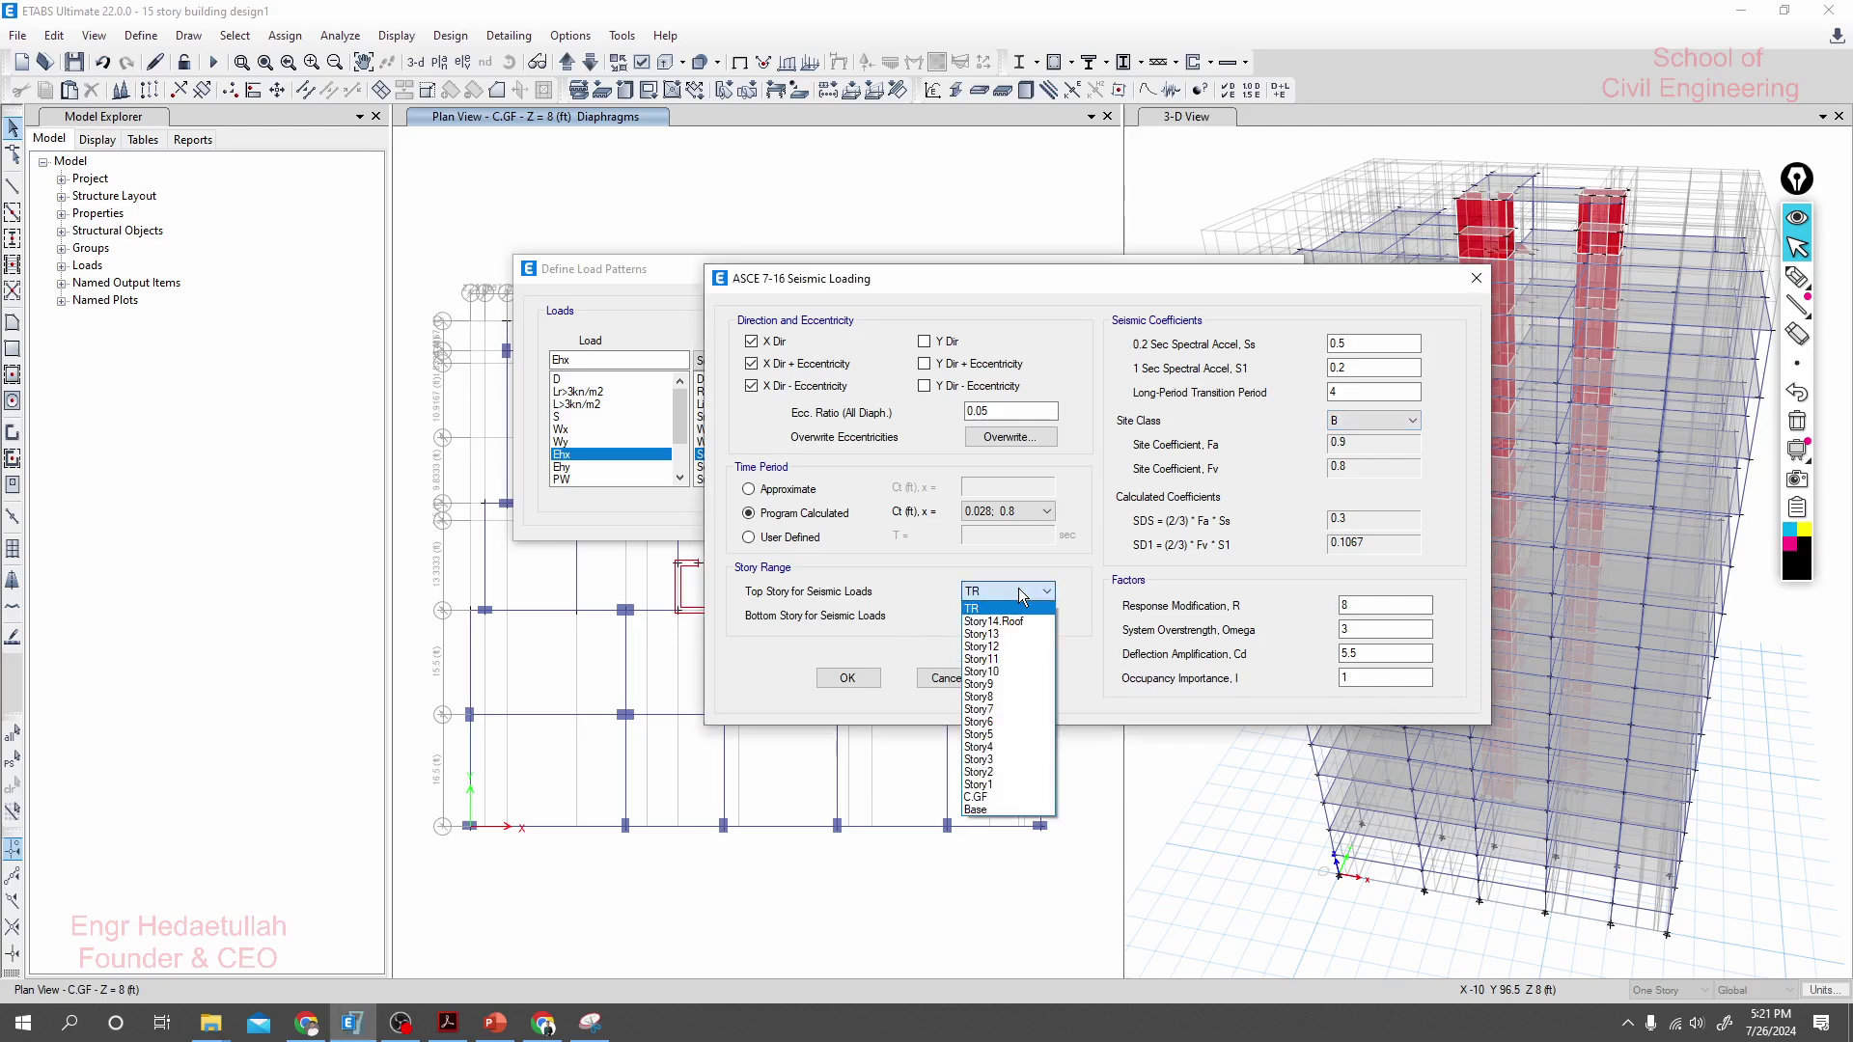
pyautogui.click(1000, 610)
pyautogui.click(1003, 616)
pyautogui.click(975, 835)
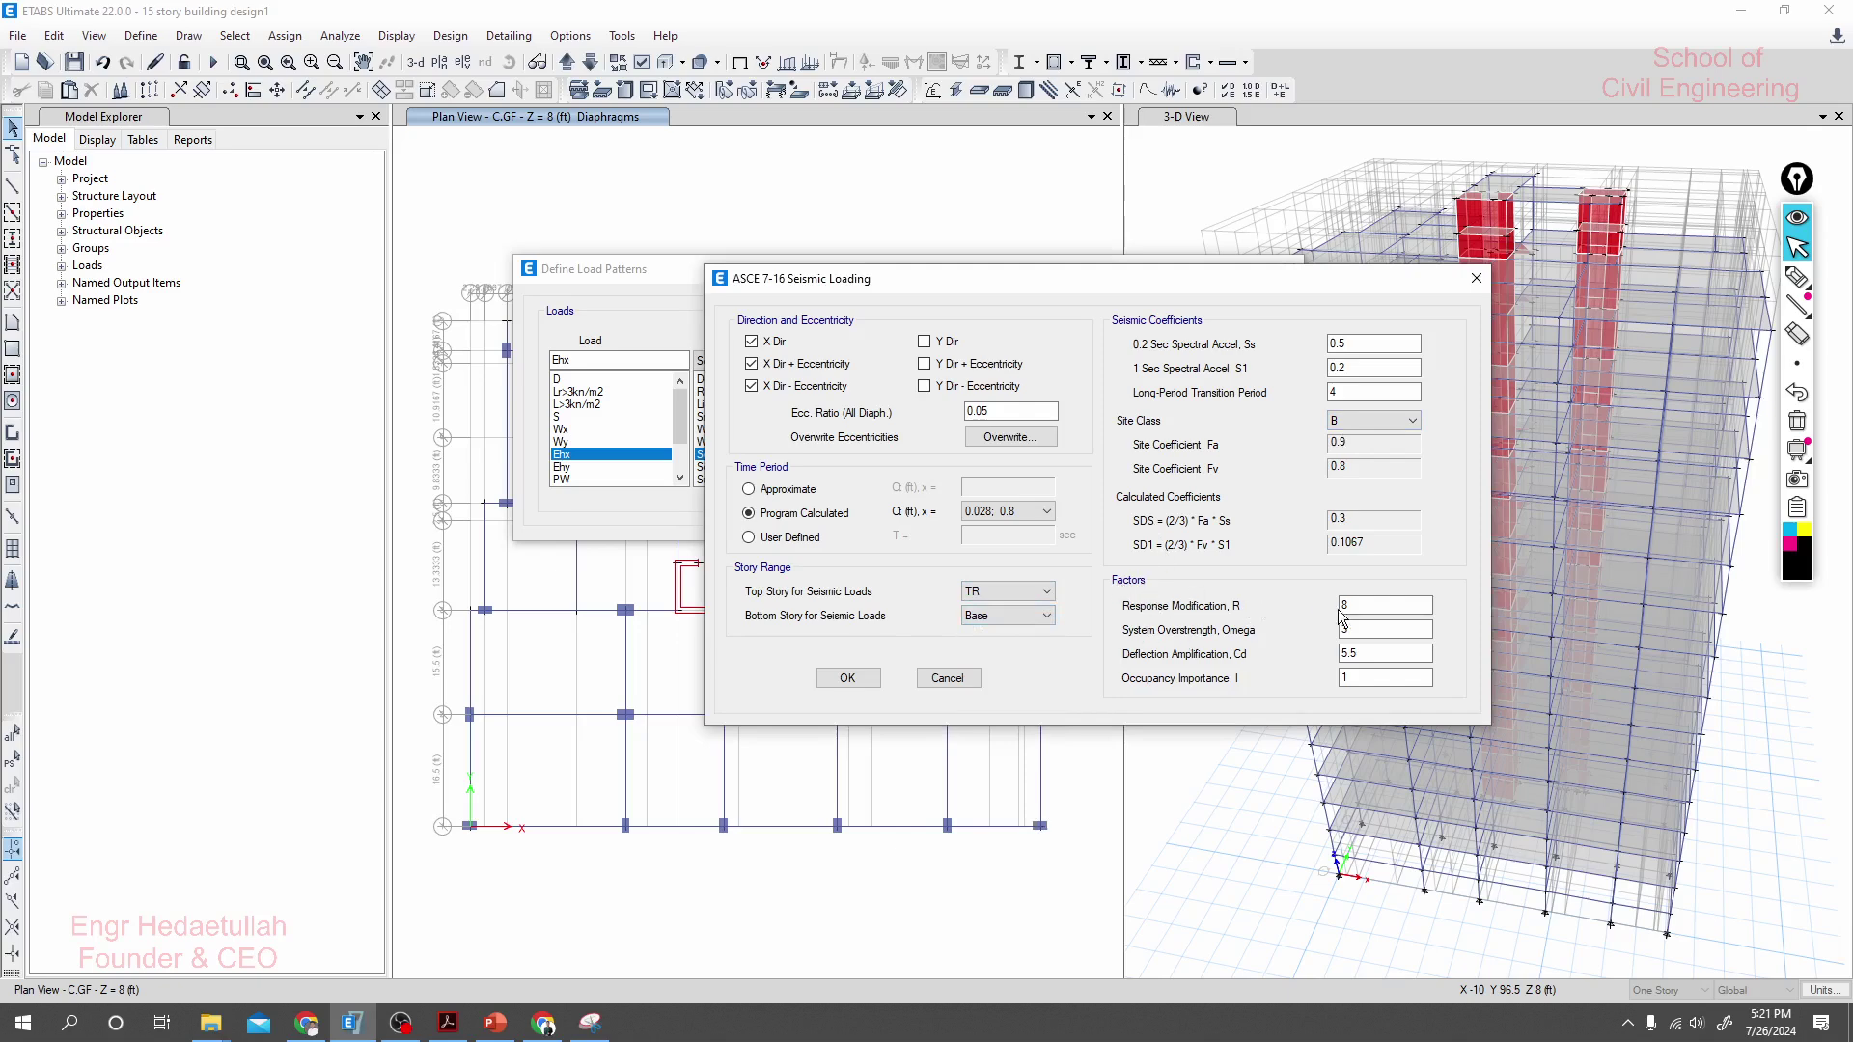
pyautogui.click(1370, 675)
pyautogui.moveTo(499, 1035)
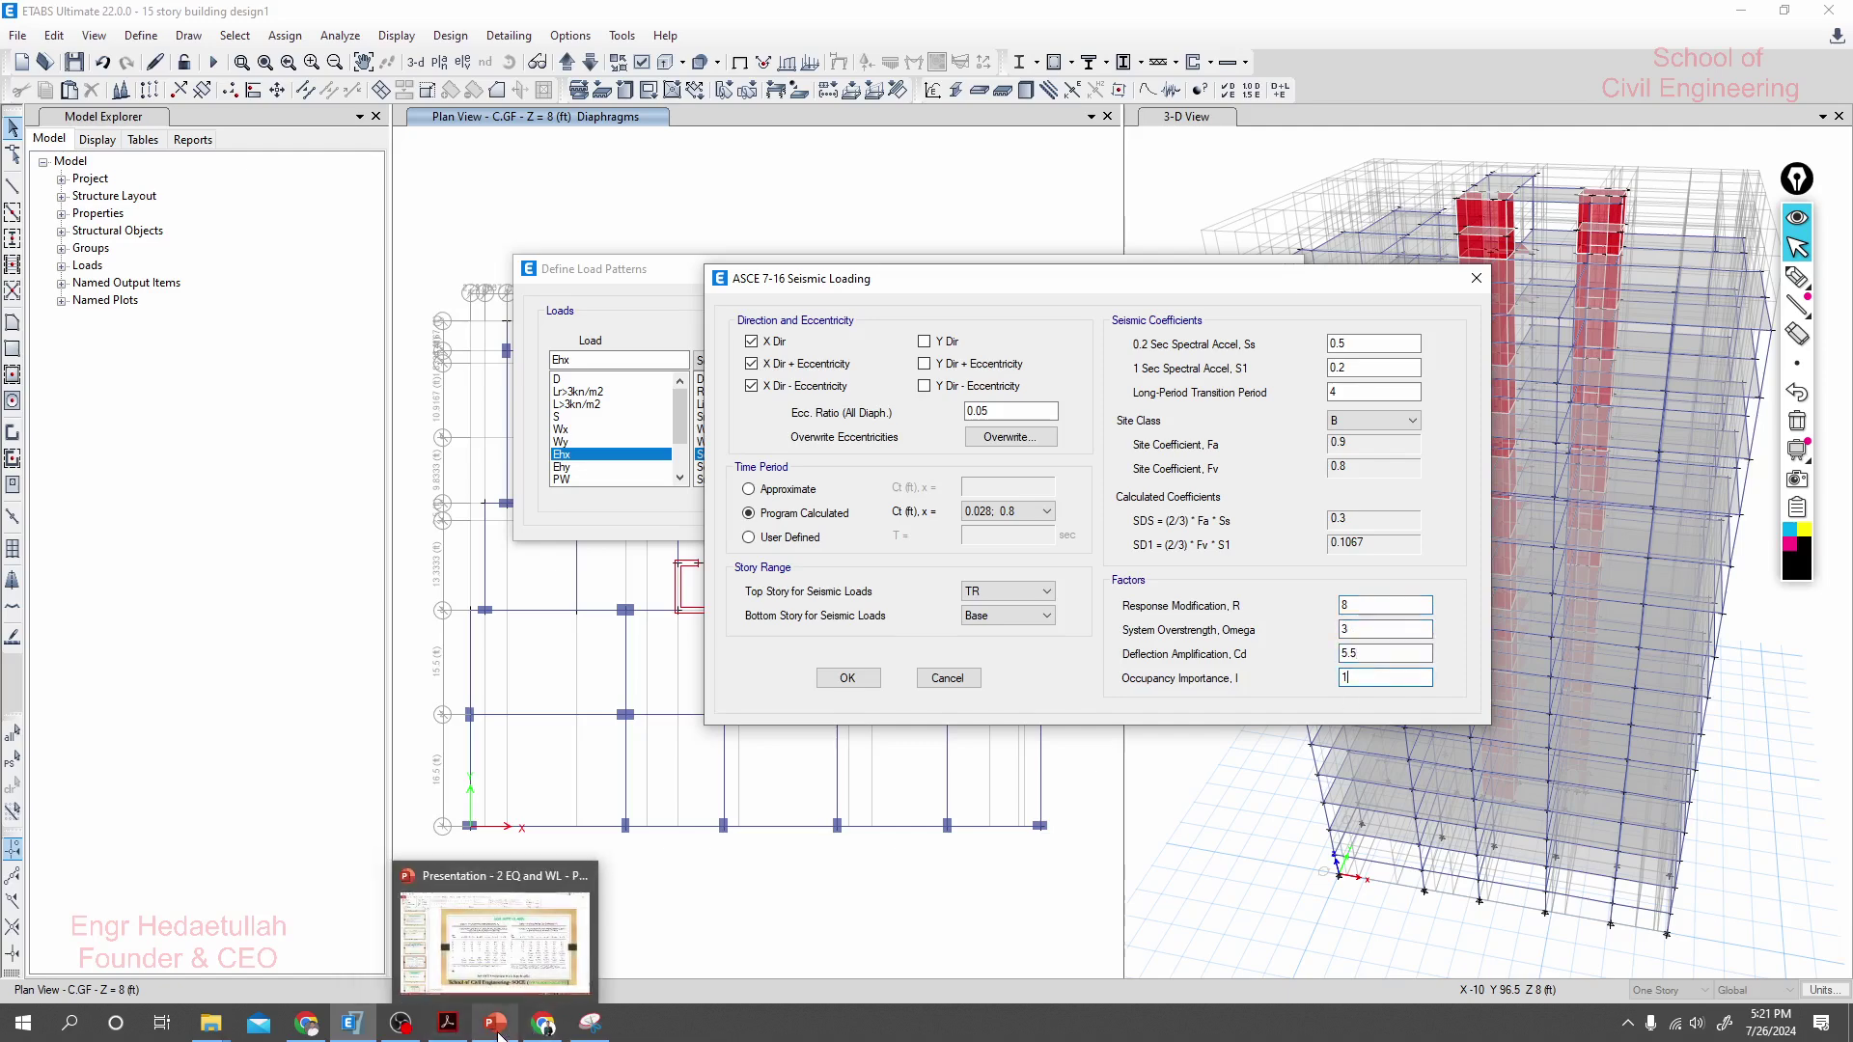
pyautogui.click(503, 999)
# - Go to slide 7 on R, Omega and Cd factors and select its Section 12.1, page 90 reference
pyautogui.click(162, 564)
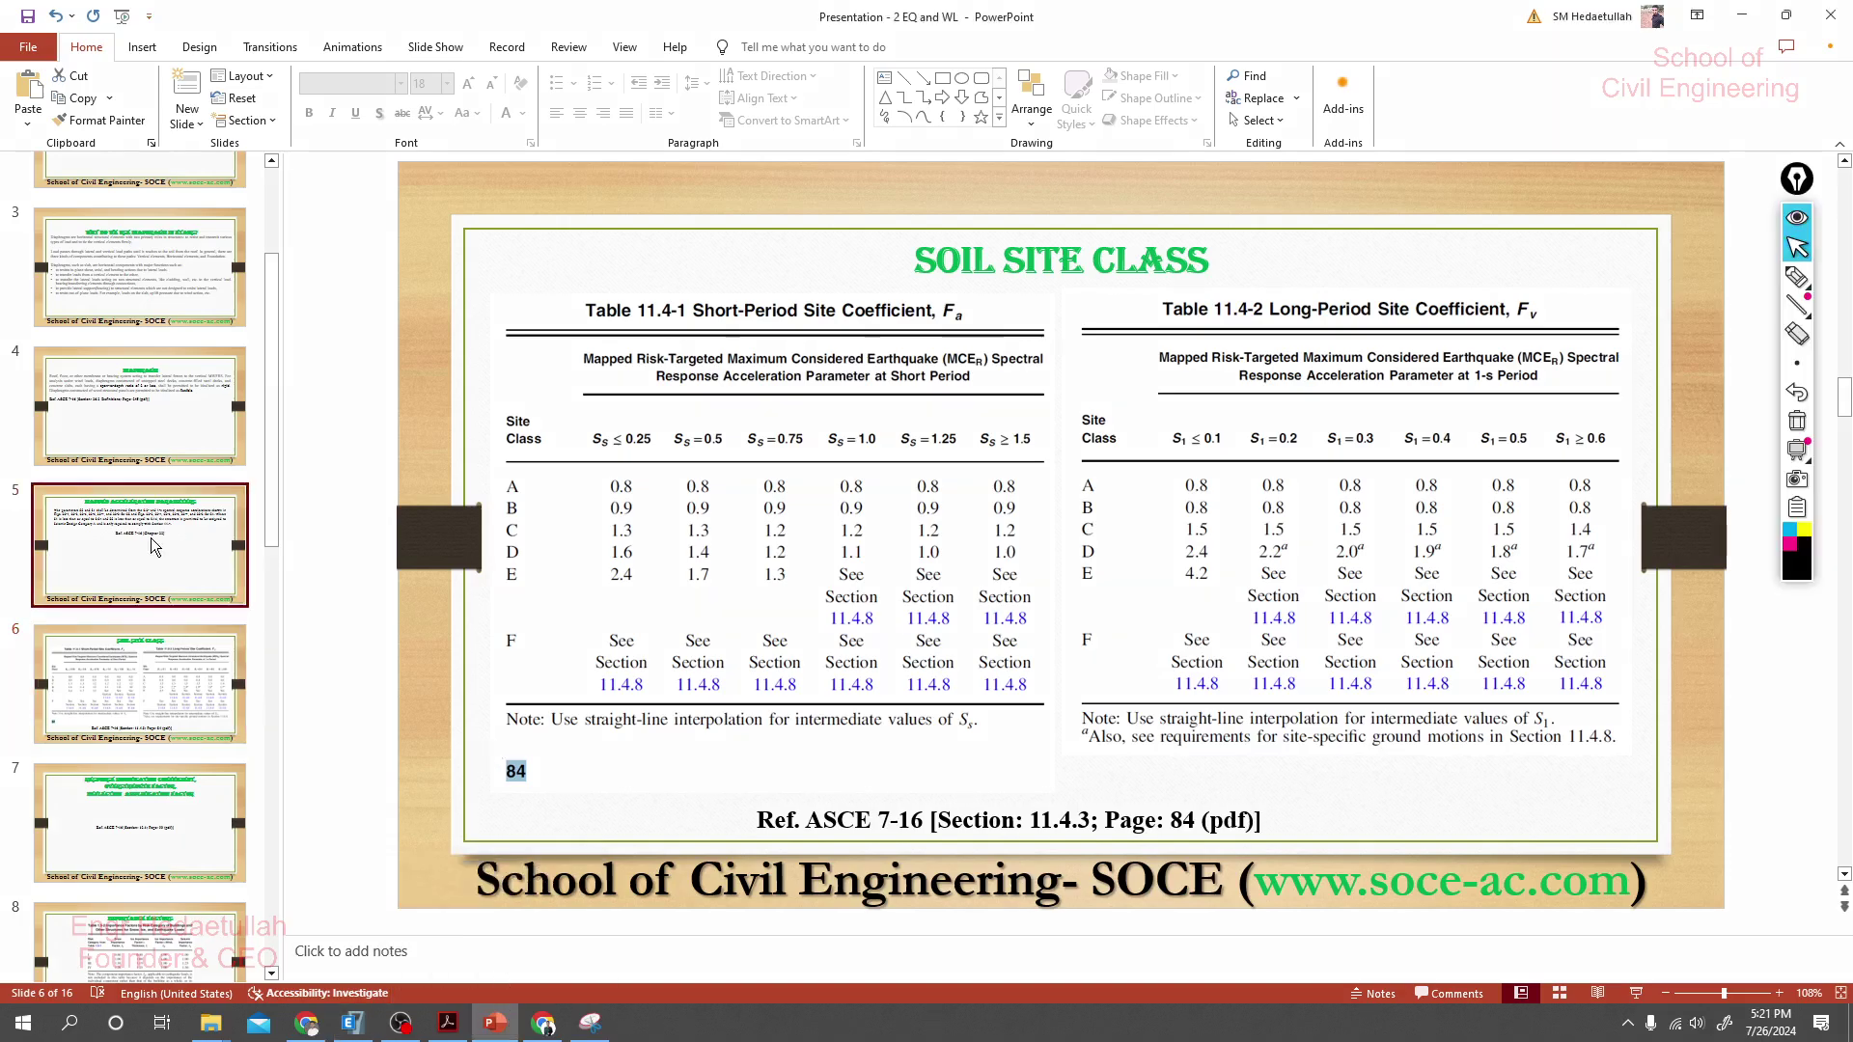
pyautogui.click(140, 823)
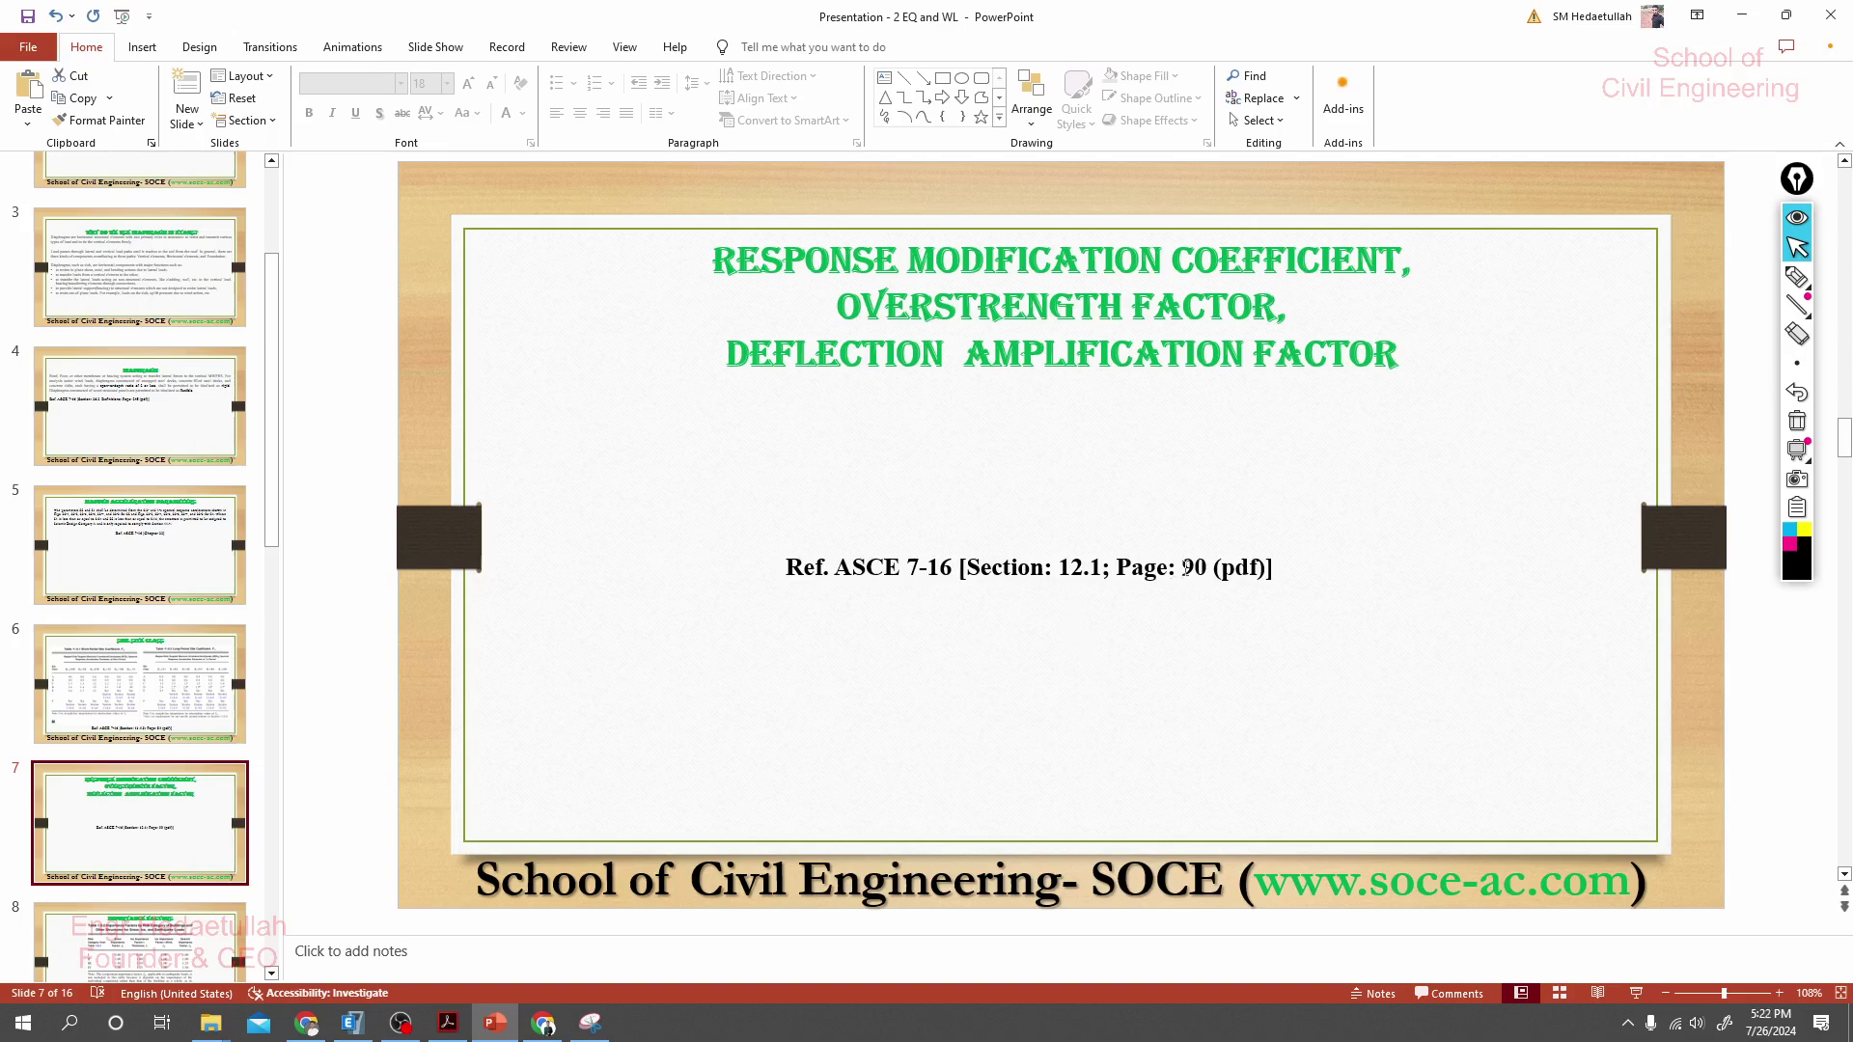
pyautogui.moveTo(1185, 567); pyautogui.dragTo(1207, 568)
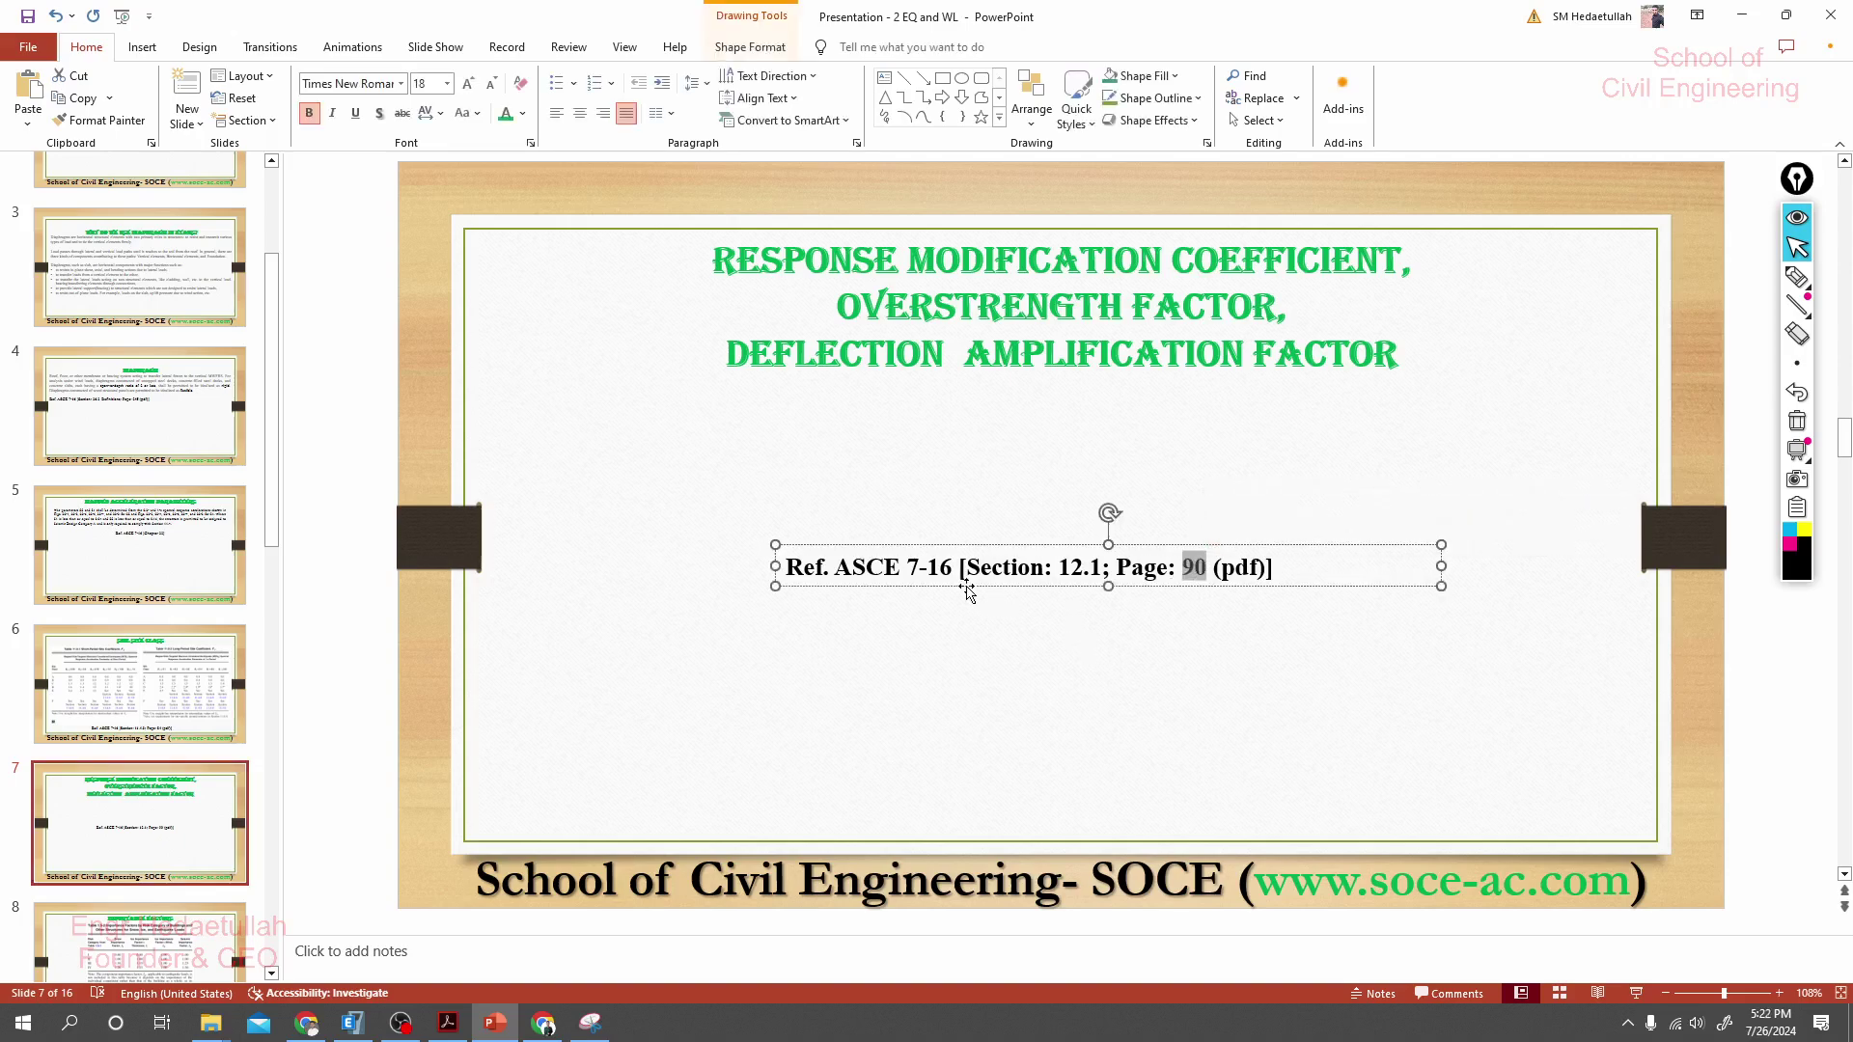
pyautogui.moveTo(1058, 568); pyautogui.dragTo(1101, 568)
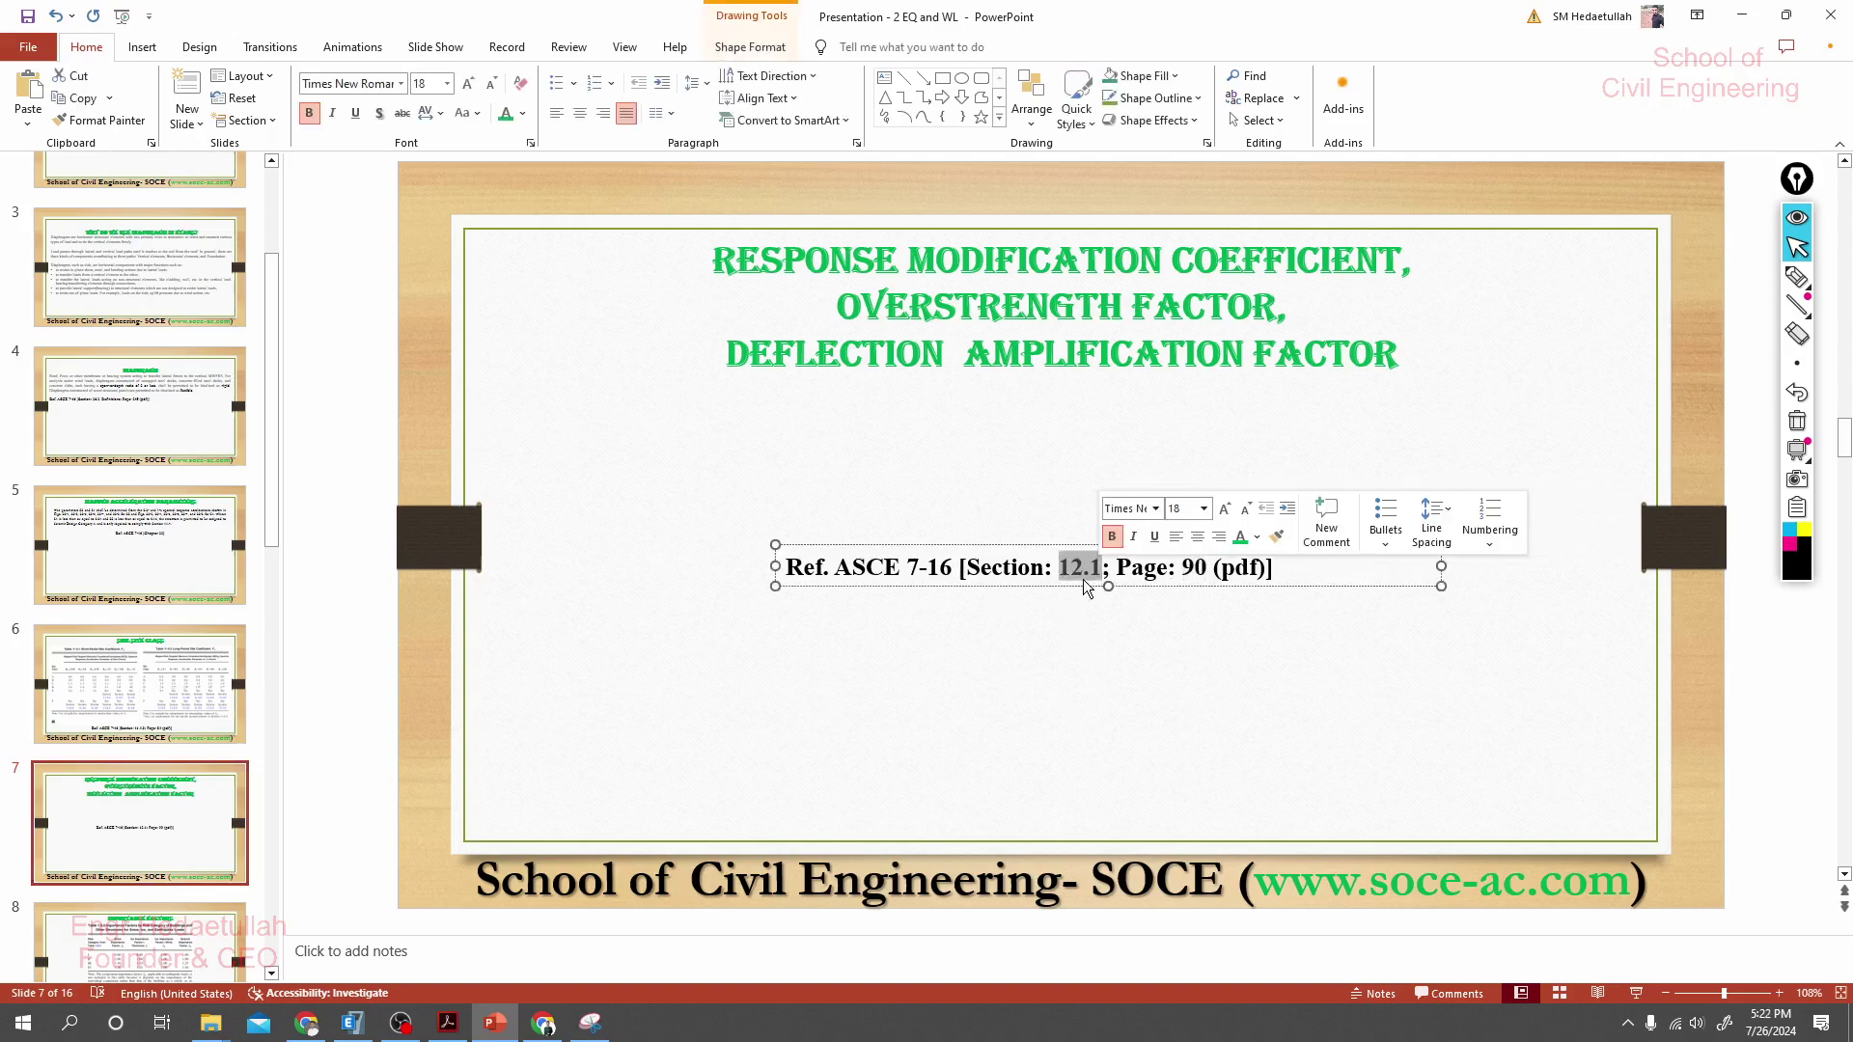
# - Jump to page 90 of the ASCE 7-16 PDF and rotate Table 12.2-1 clockwise
pyautogui.click(448, 1022)
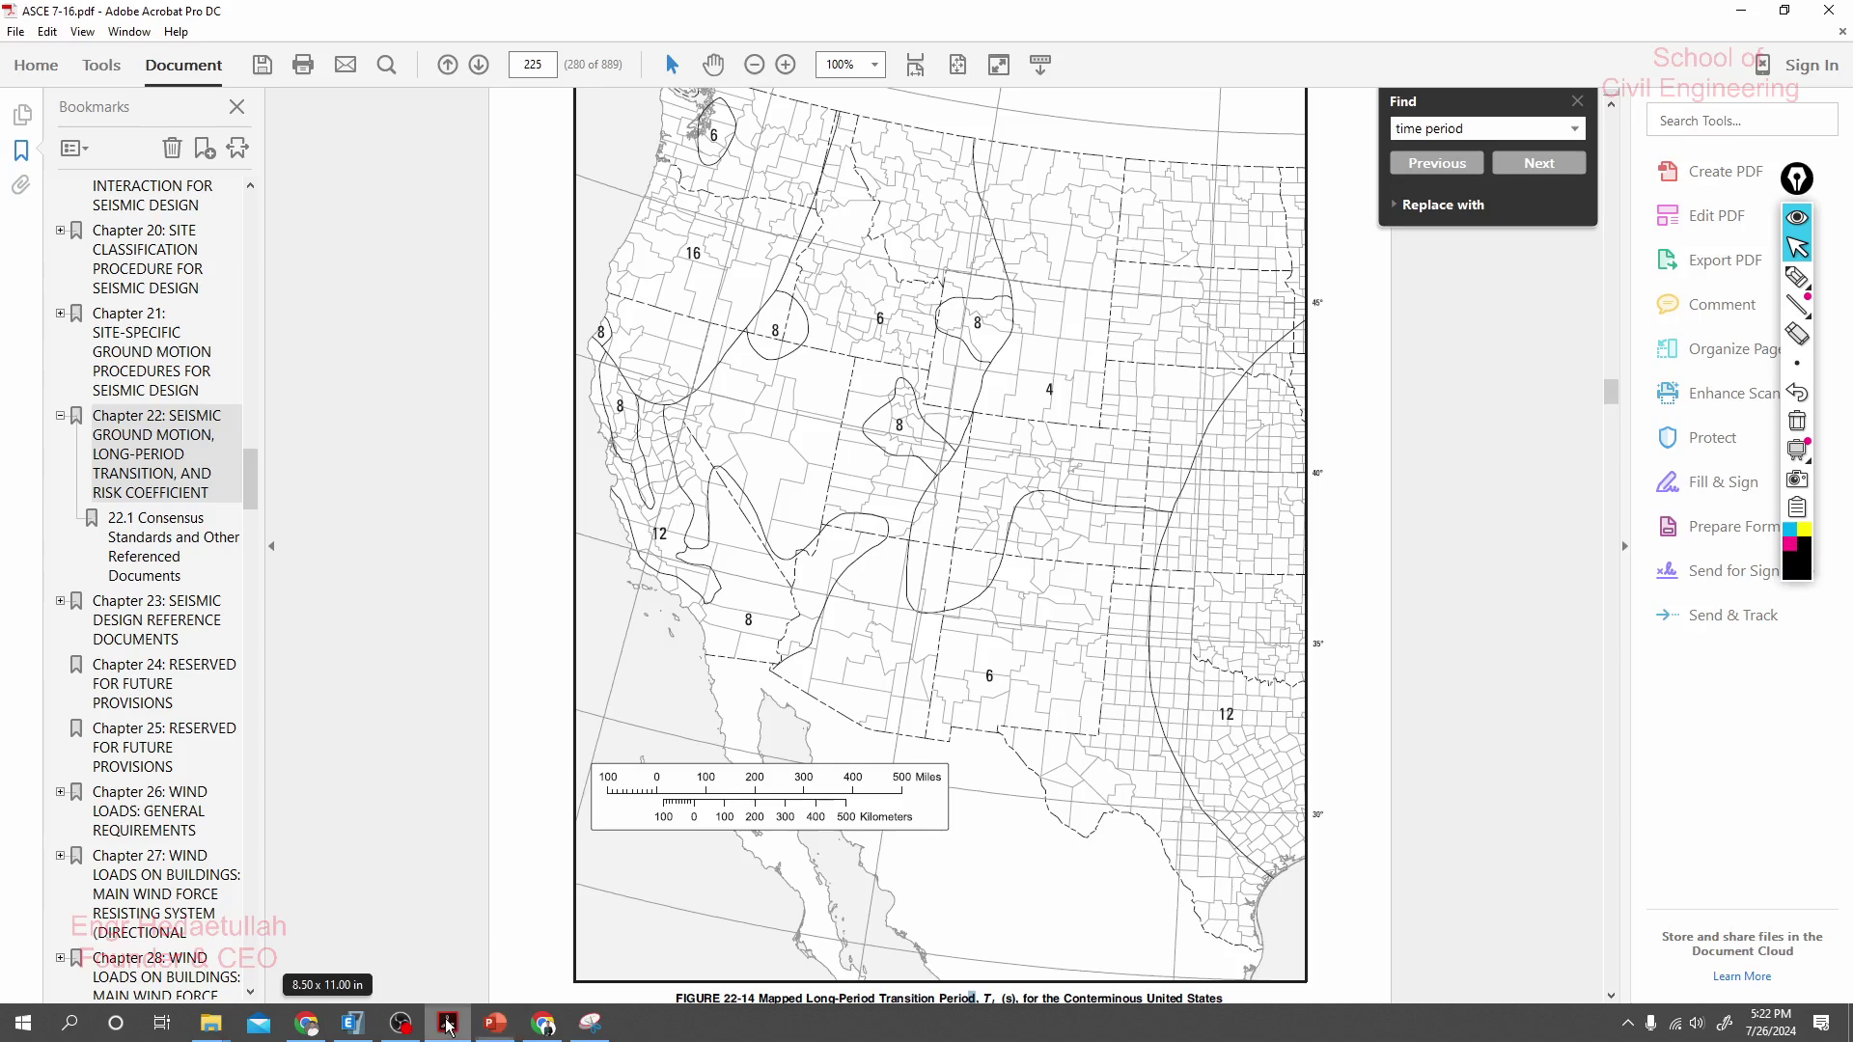
pyautogui.click(526, 64)
pyautogui.write('90')
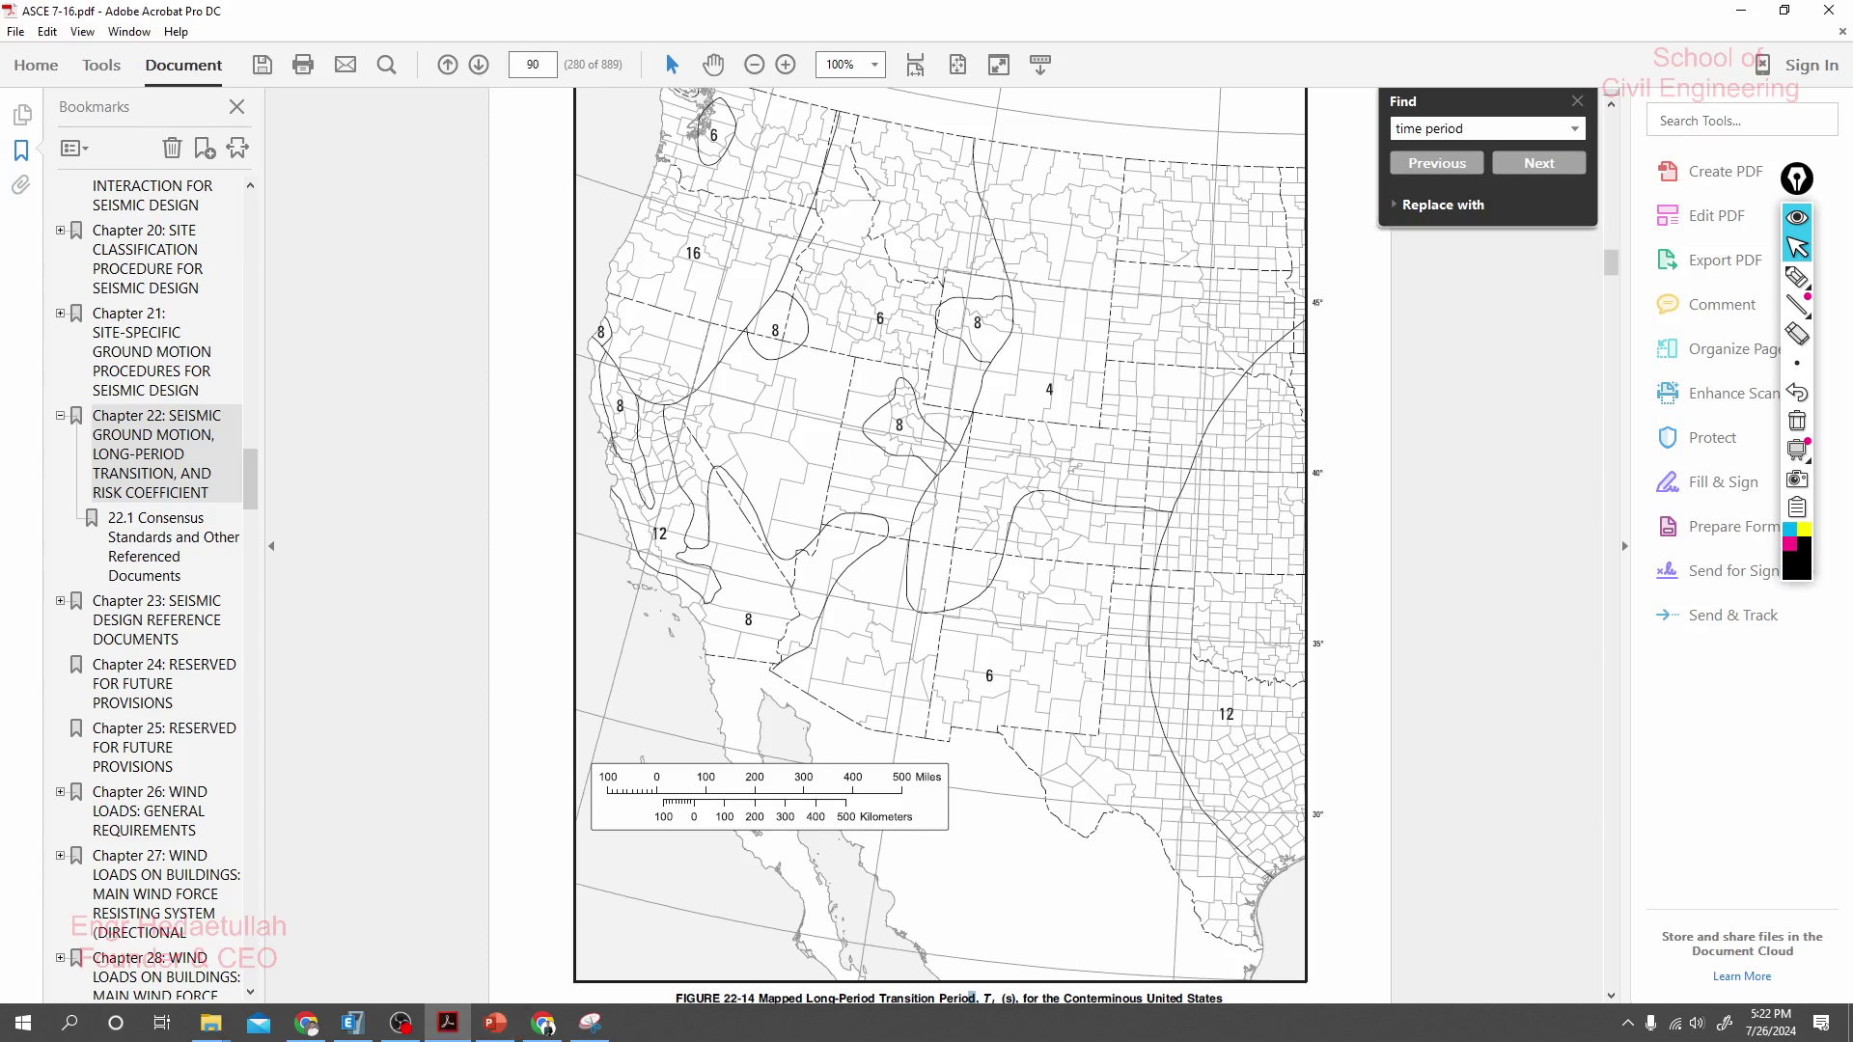
pyautogui.press('Return')
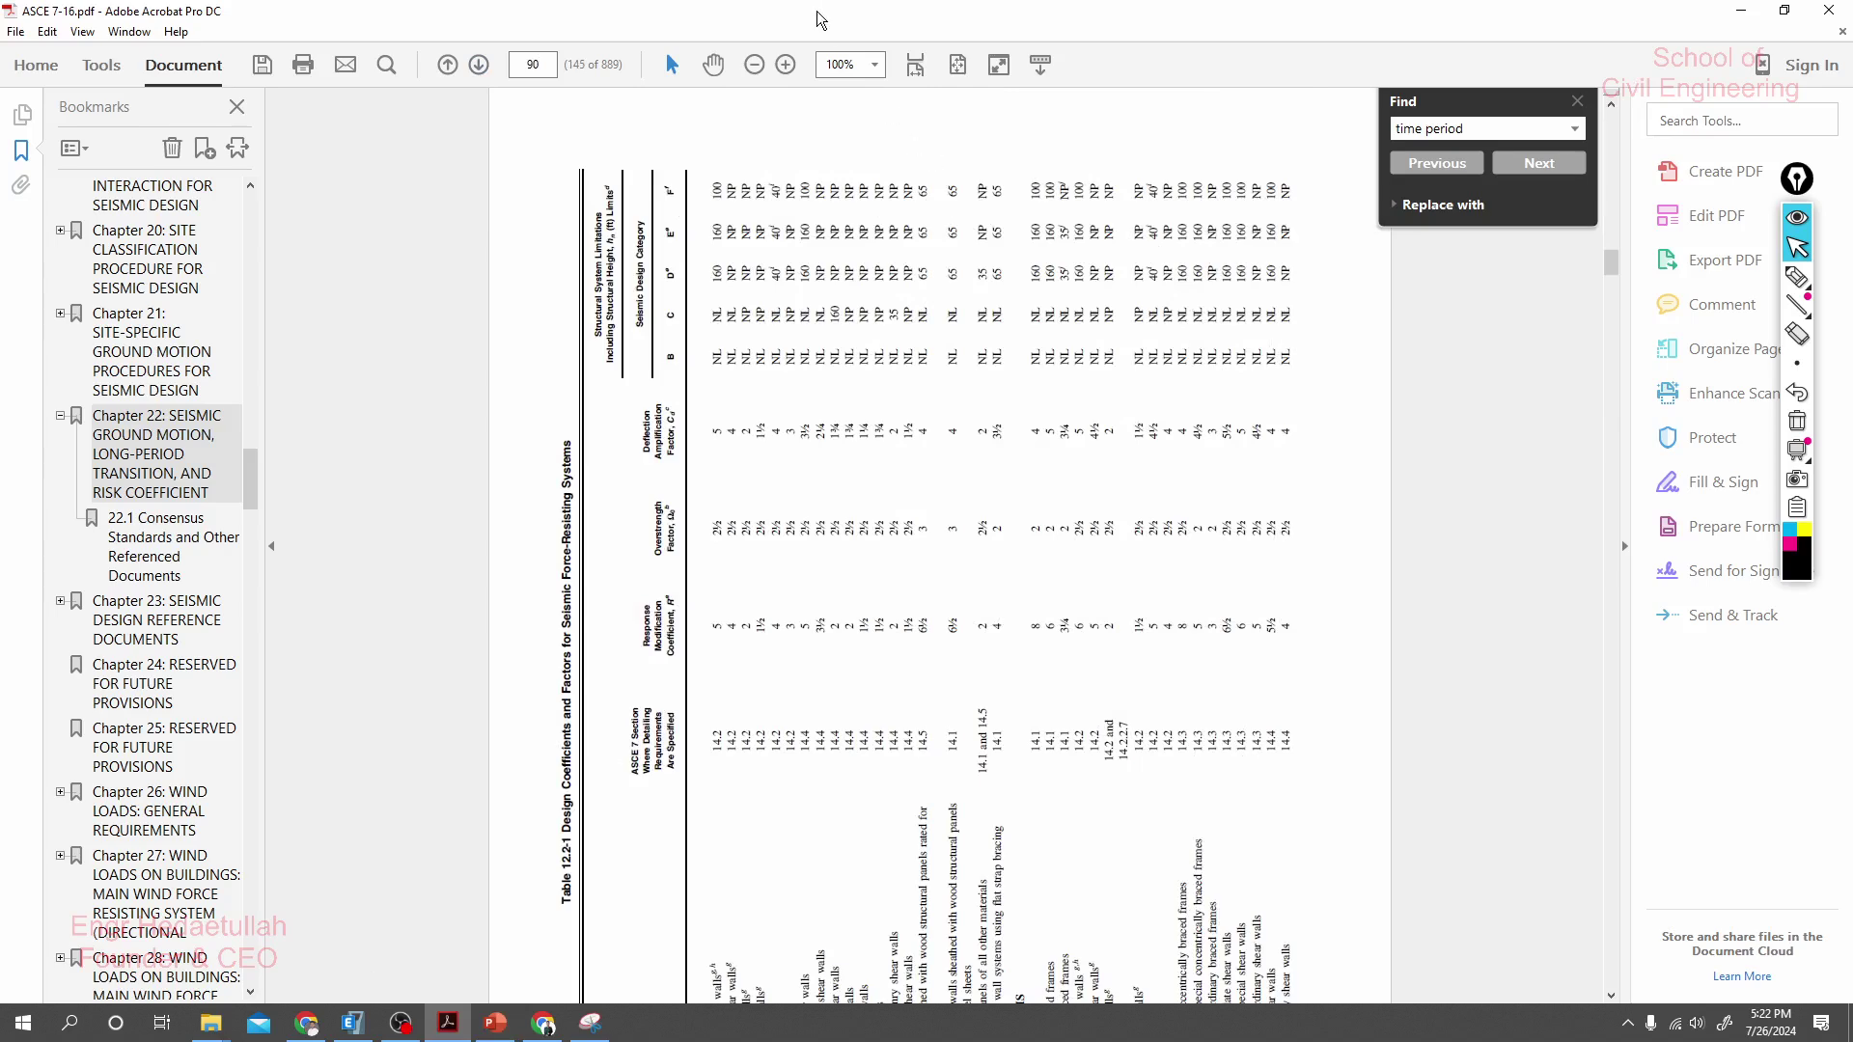
pyautogui.rightClick(1384, 433)
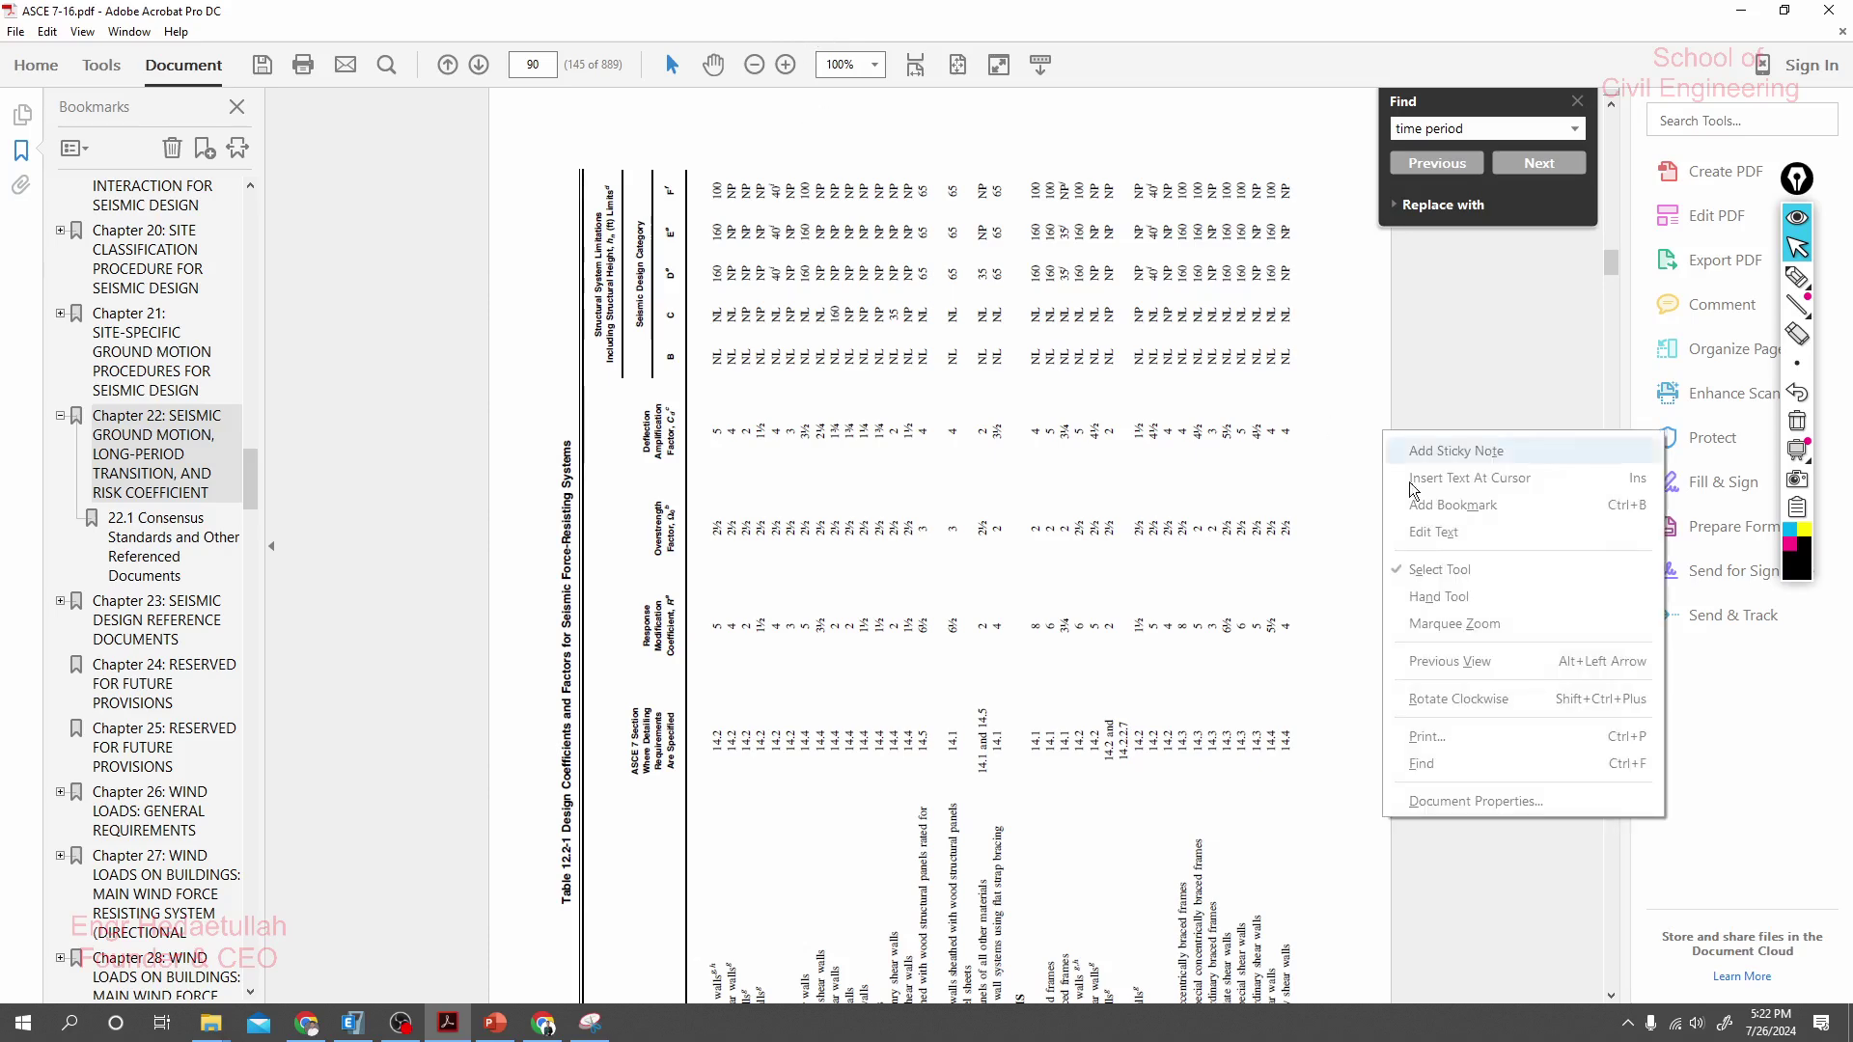
pyautogui.click(1459, 704)
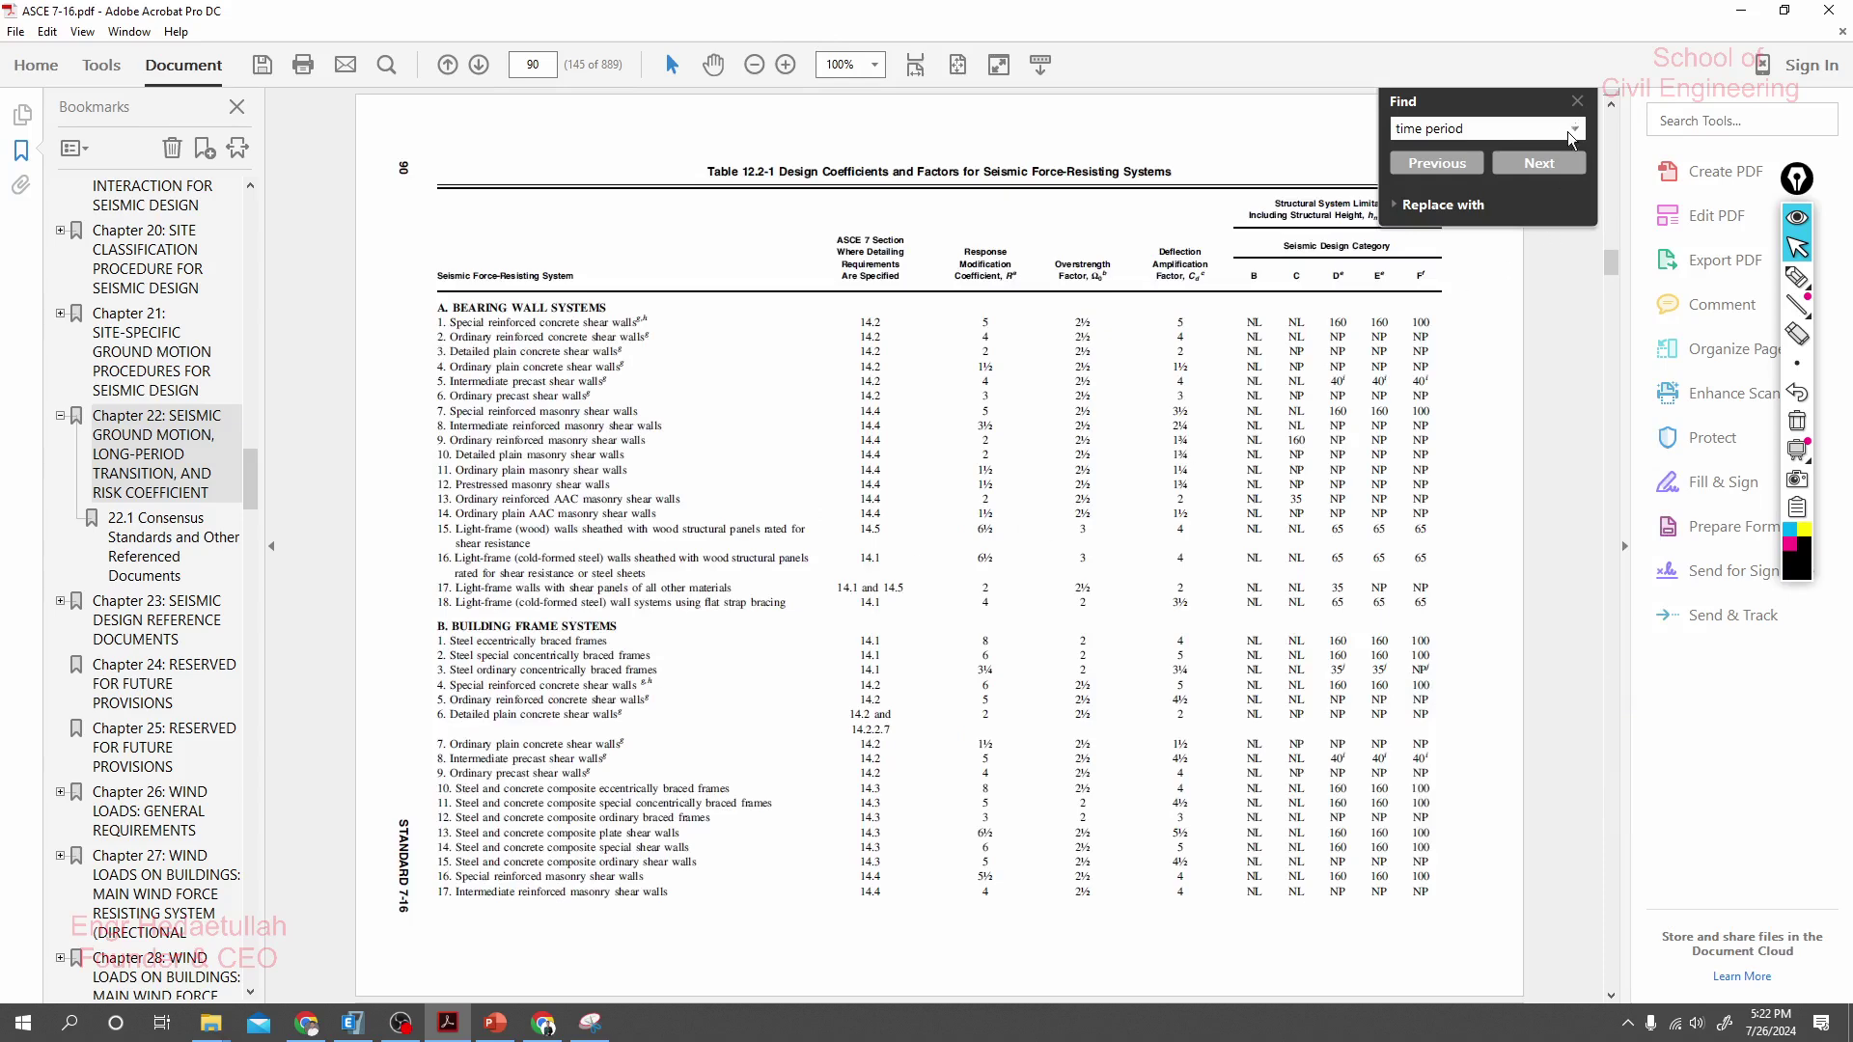
# - Ink-mark the special reinforced concrete shear walls row of Table 12.2-1, then scroll to page 91
pyautogui.click(1577, 101)
pyautogui.click(1796, 277)
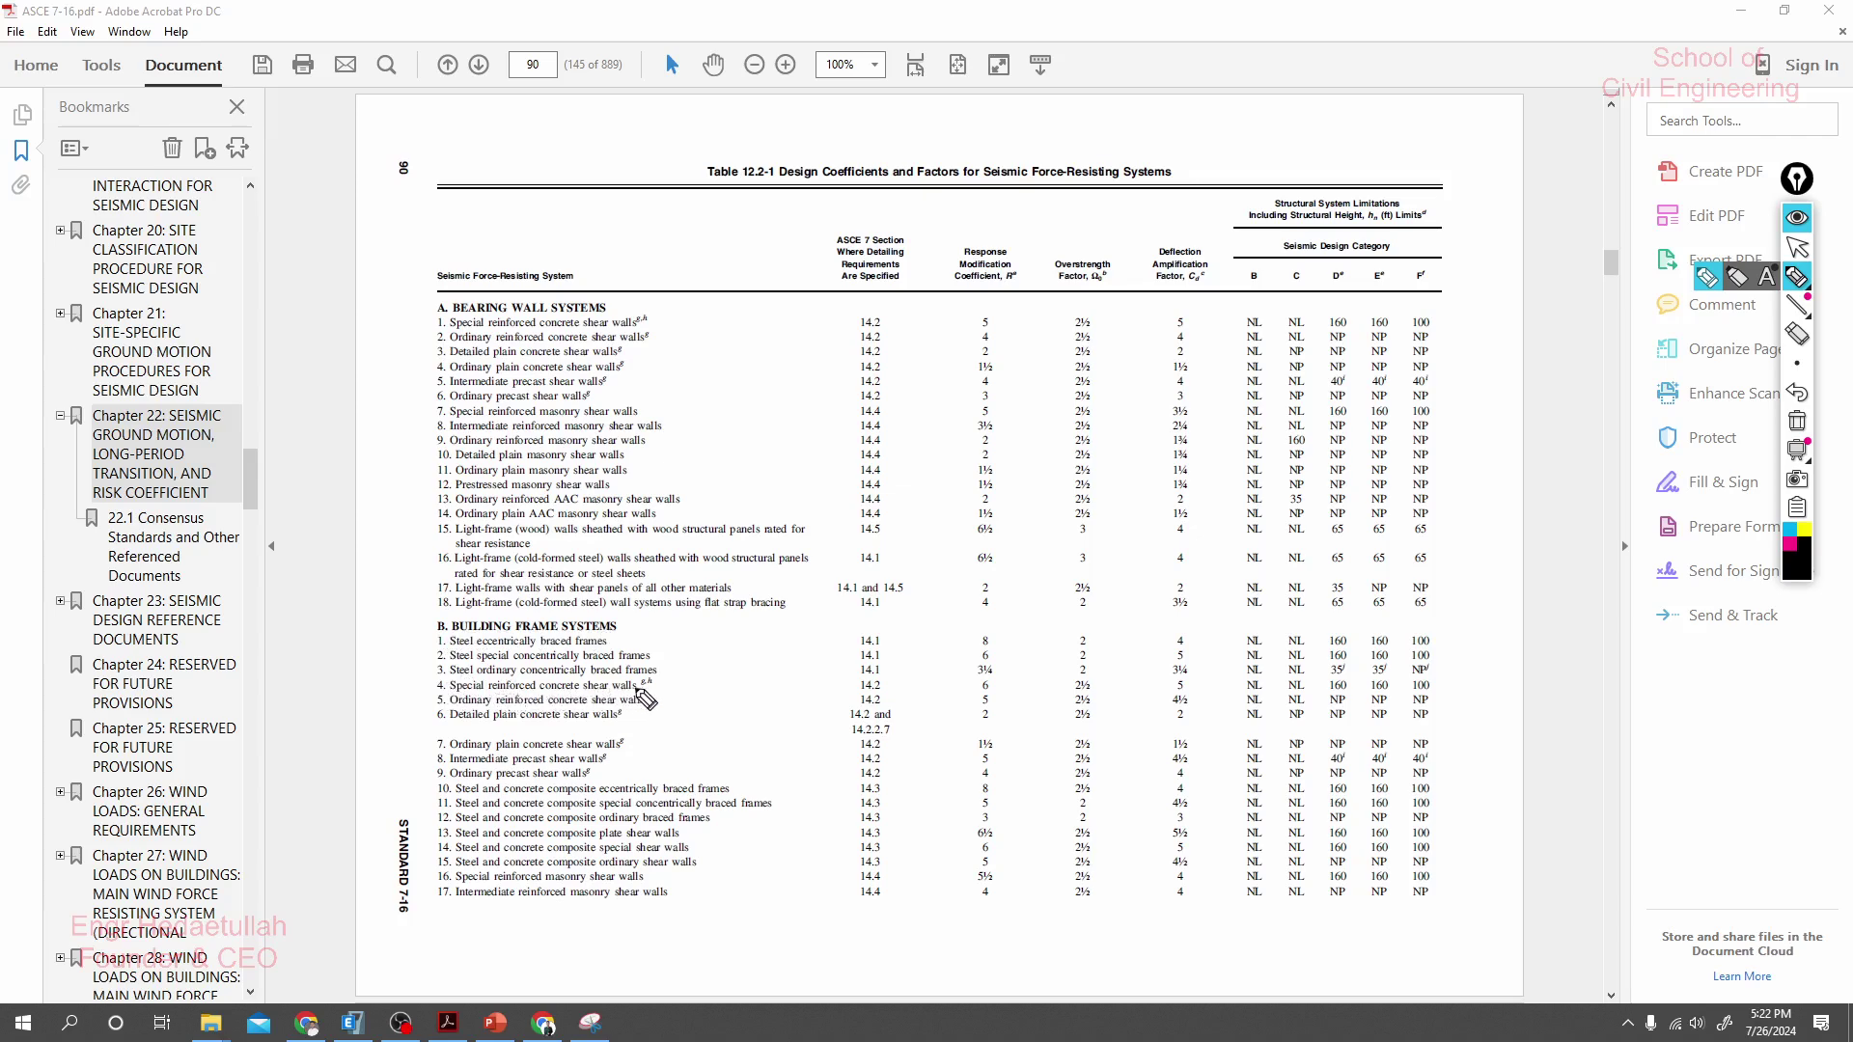
pyautogui.moveTo(666, 697)
pyautogui.mouseDown()
pyautogui.moveTo(453, 685)
pyautogui.moveTo(676, 670)
pyautogui.mouseUp()
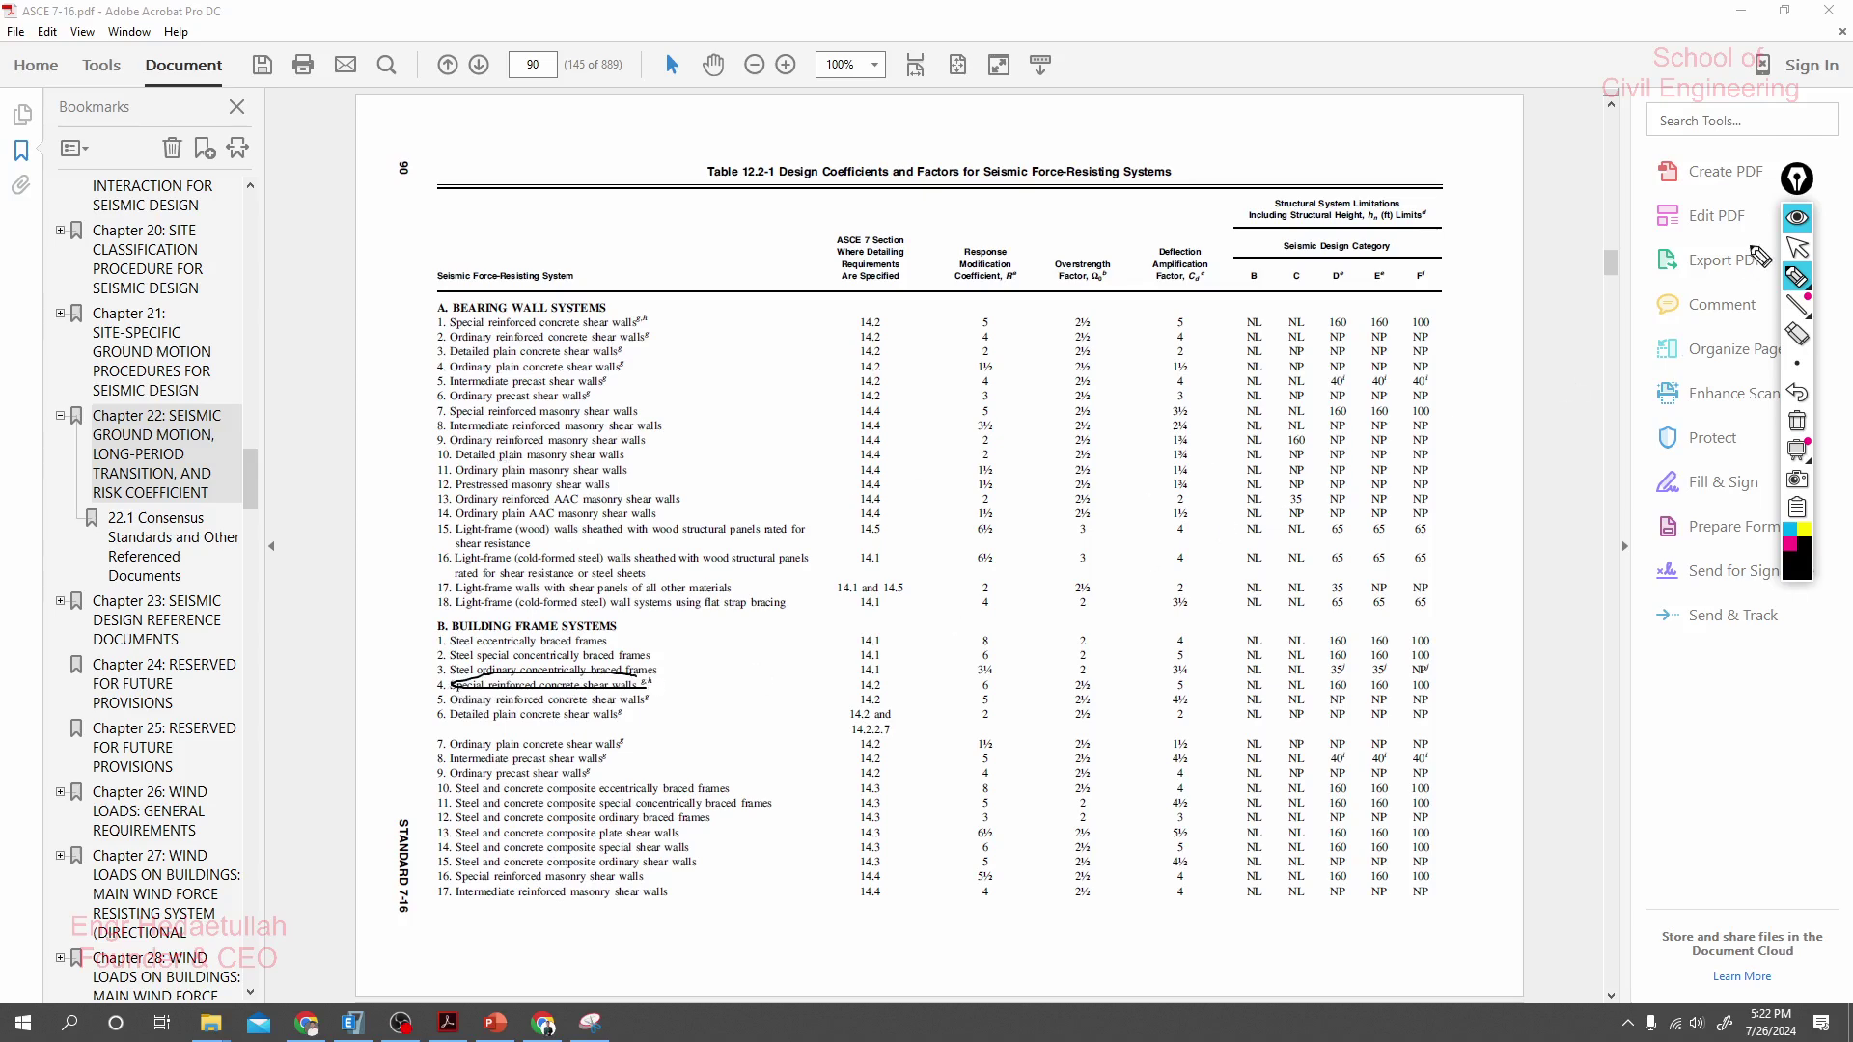
pyautogui.click(1796, 249)
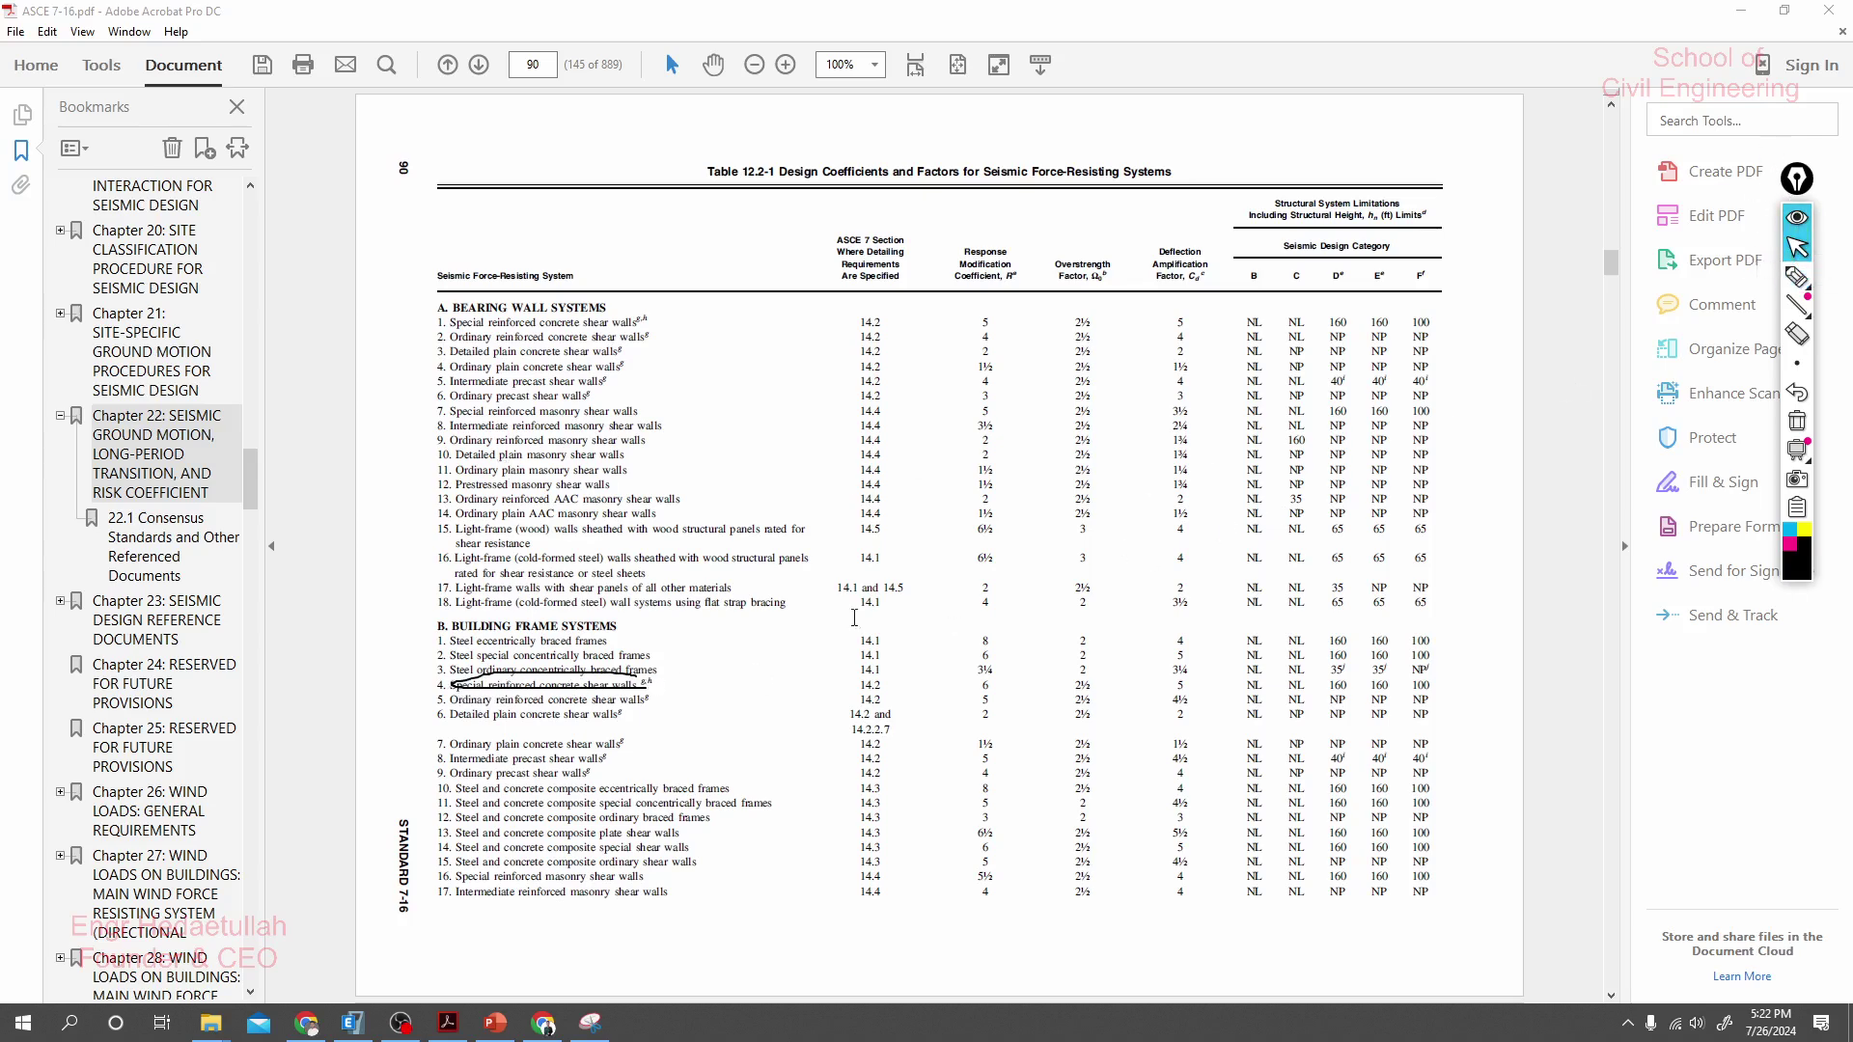
pyautogui.scroll(-10, 711, 670)
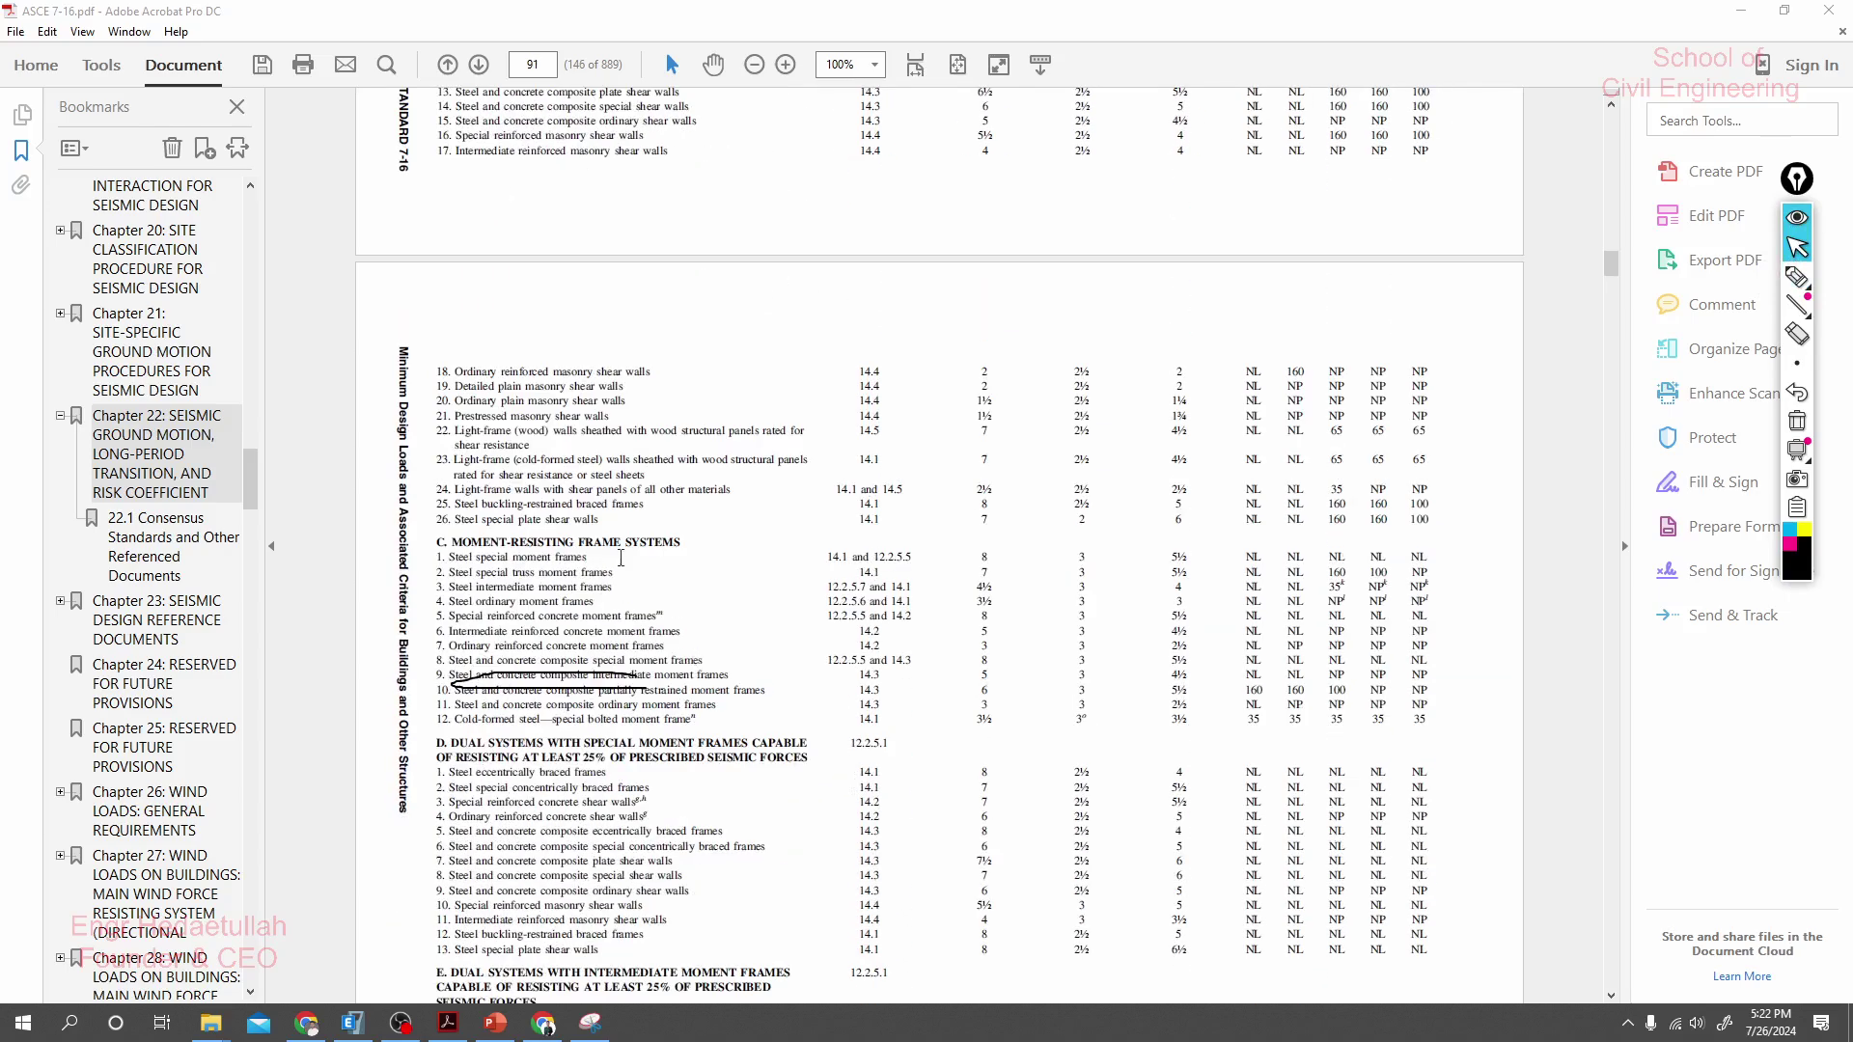
pyautogui.moveTo(453, 542); pyautogui.dragTo(680, 543)
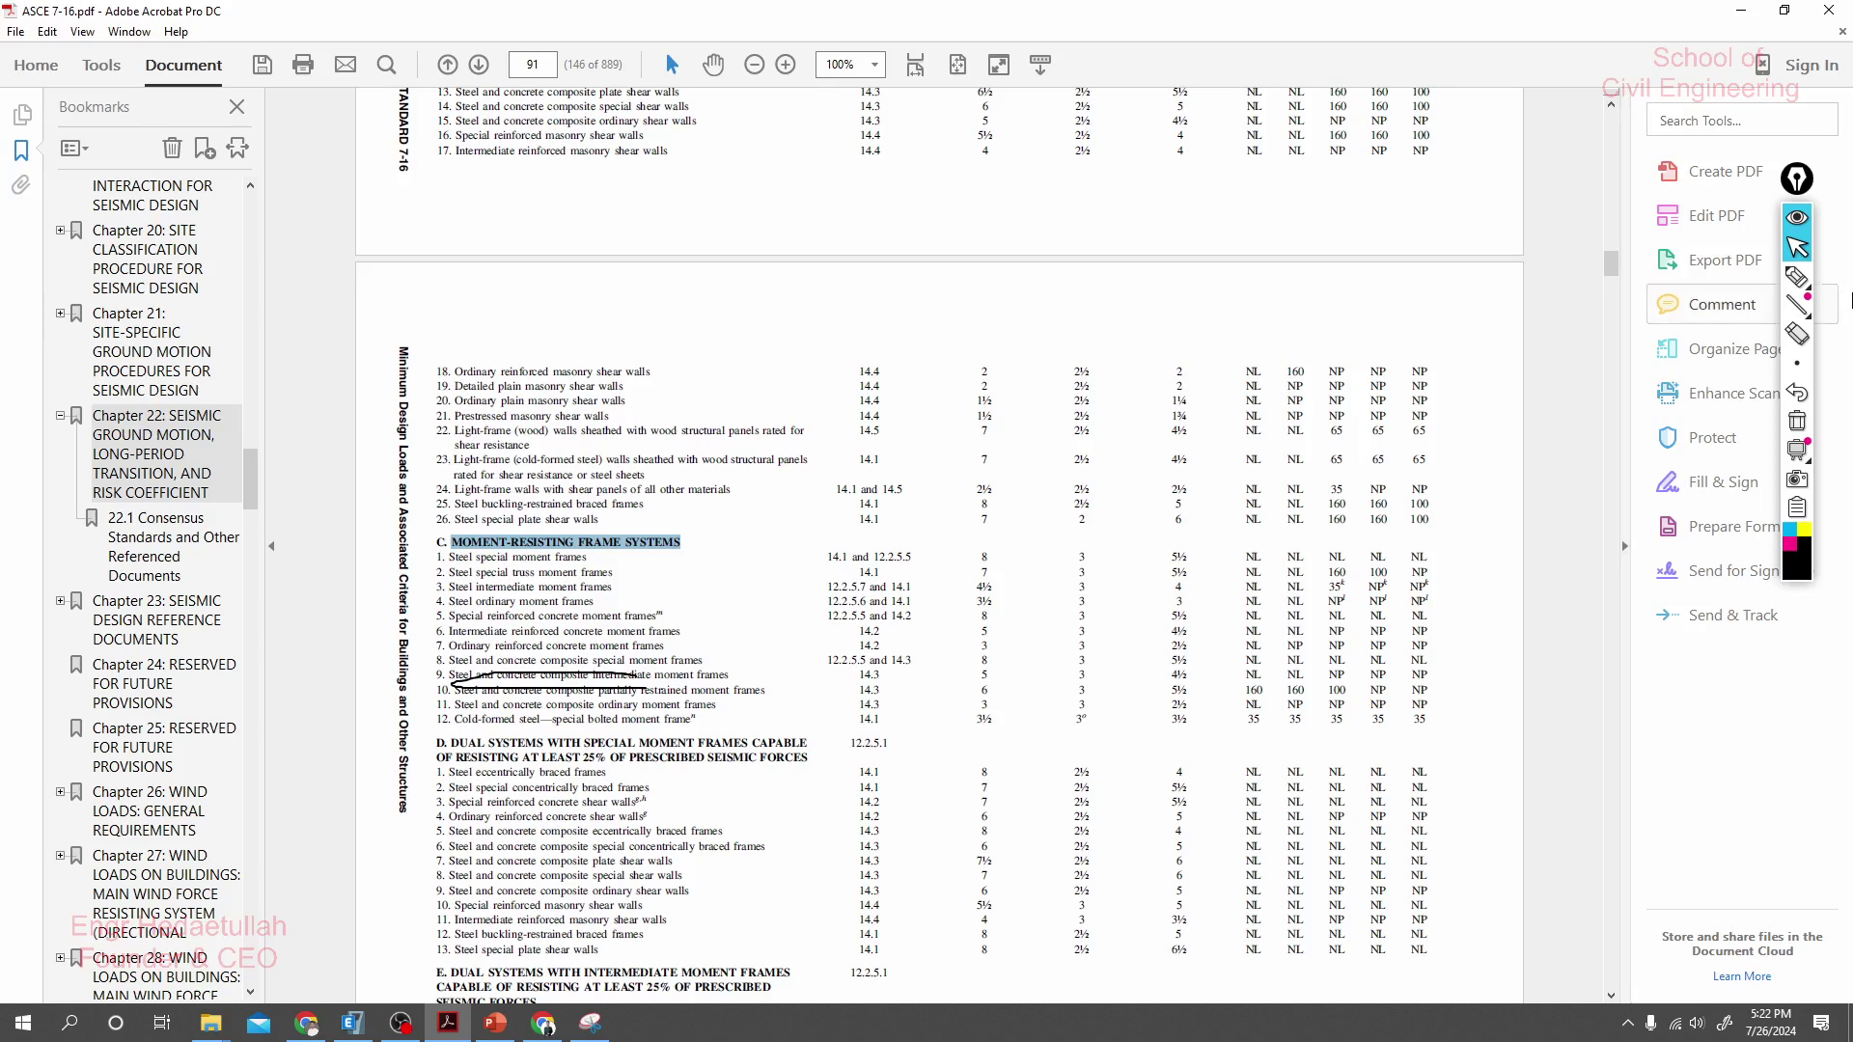
pyautogui.click(1794, 279)
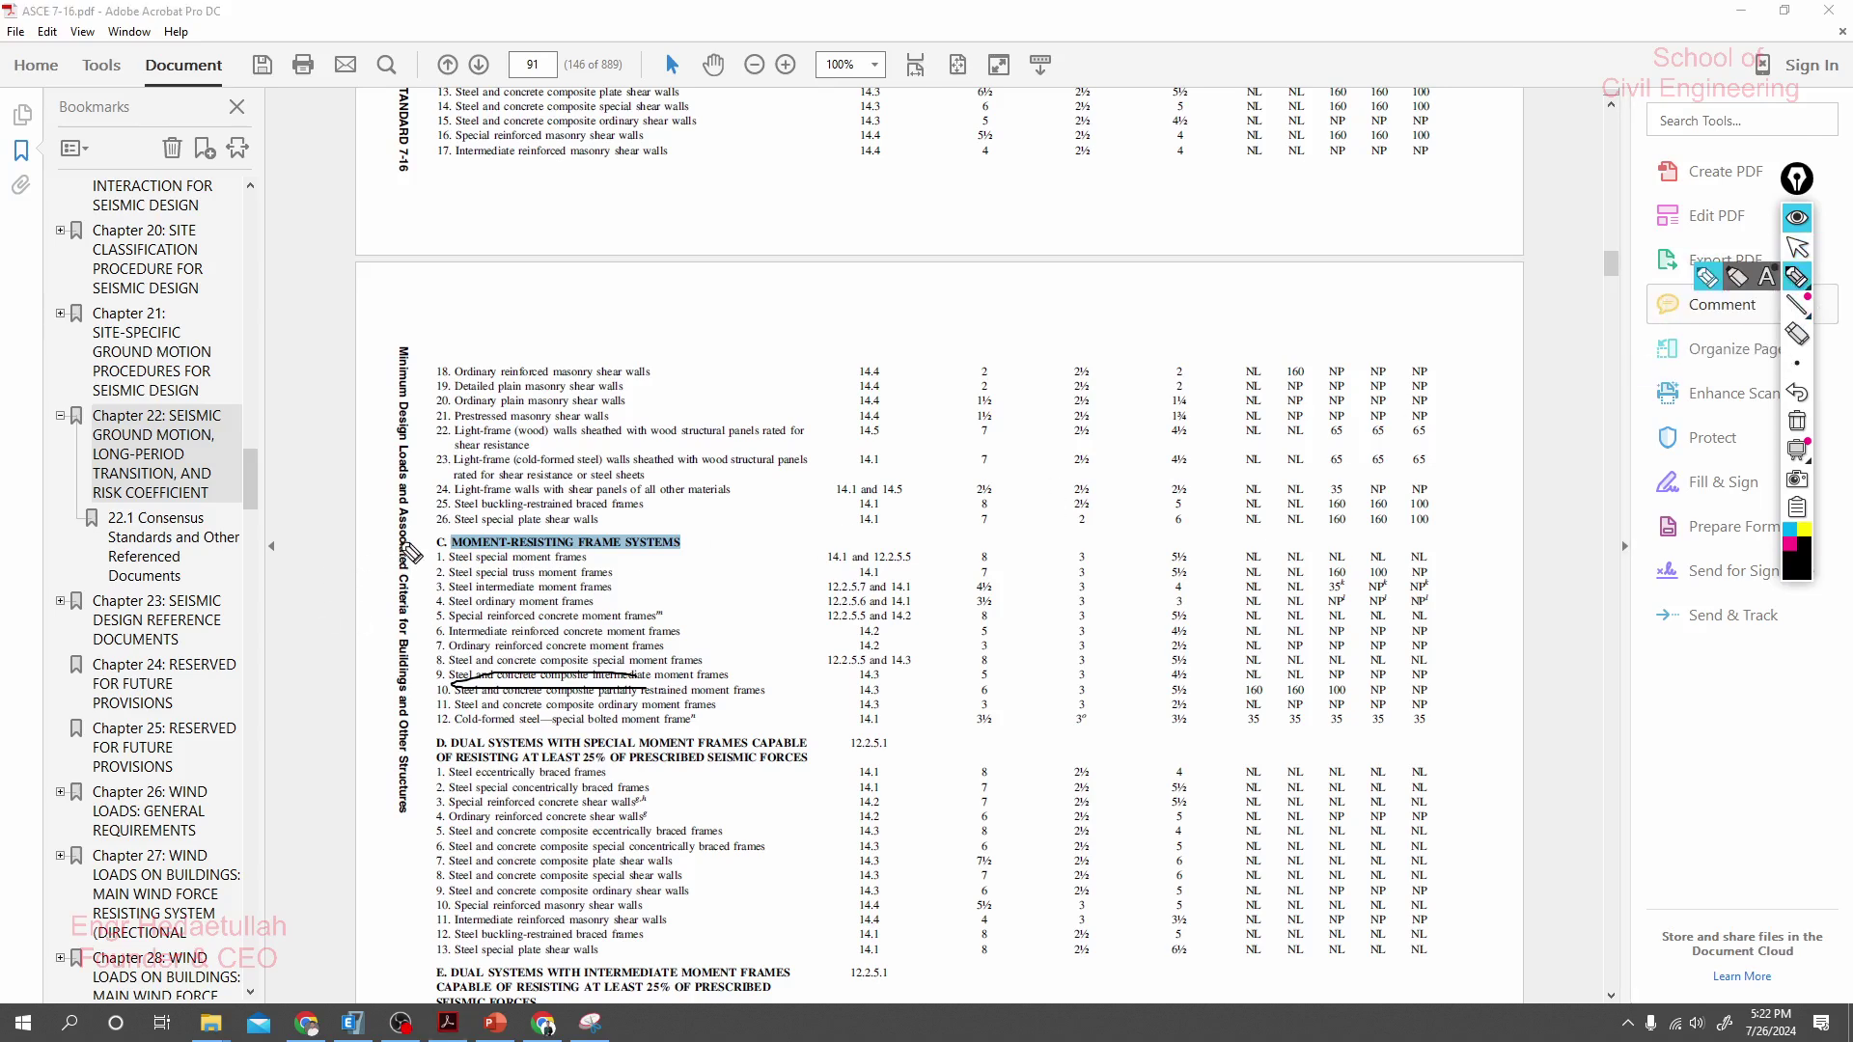
pyautogui.moveTo(406, 548); pyautogui.dragTo(552, 511)
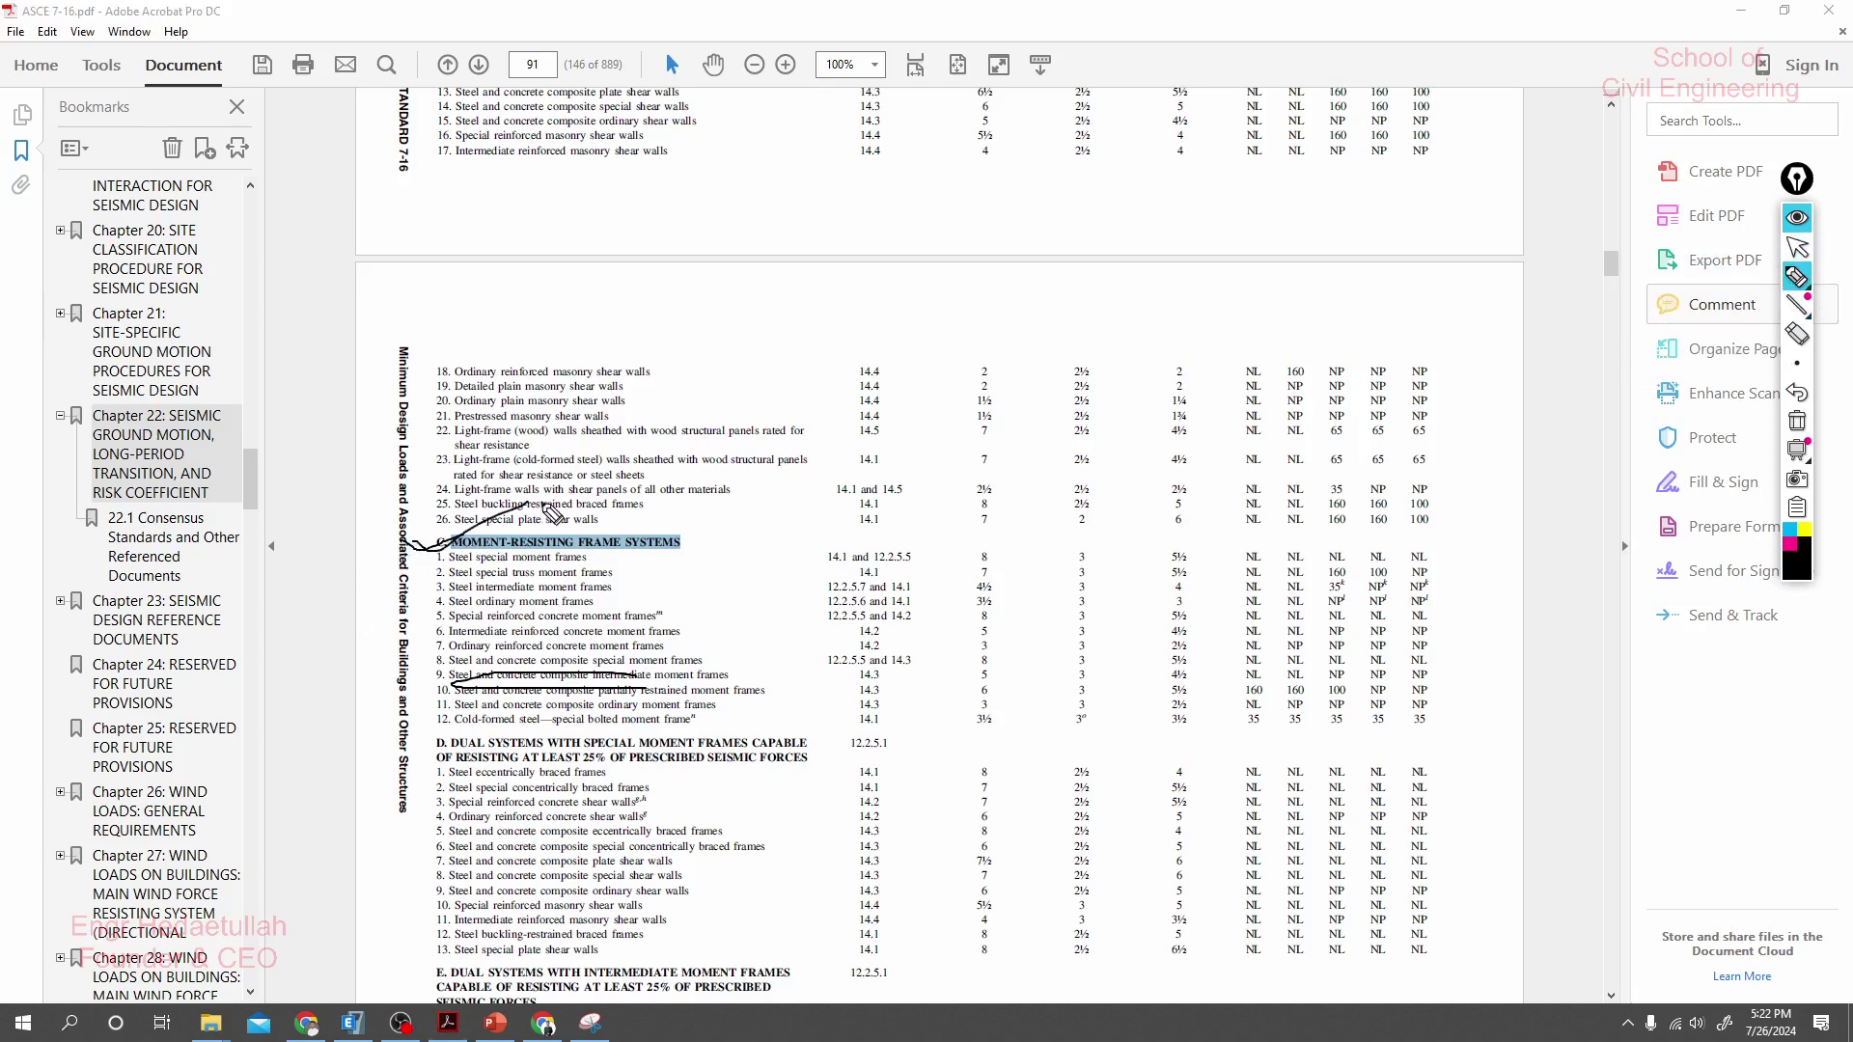
pyautogui.click(1797, 422)
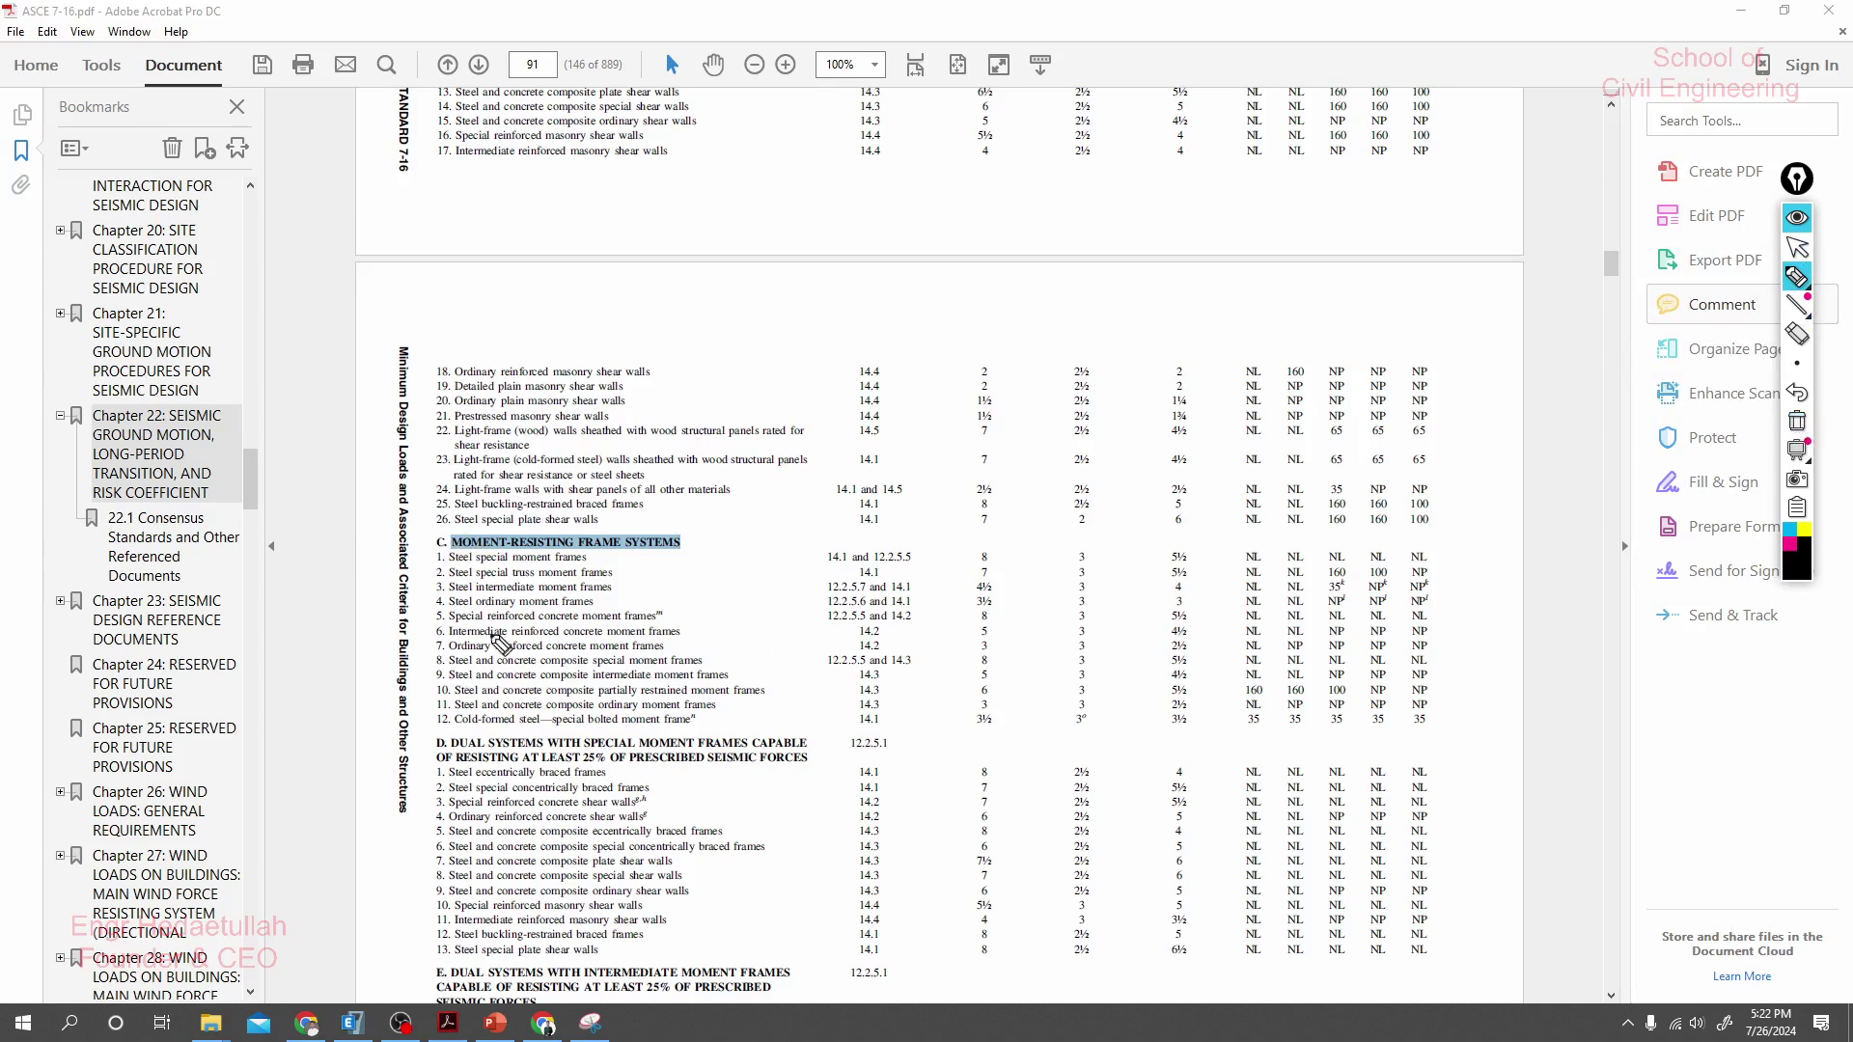
pyautogui.moveTo(410, 762); pyautogui.dragTo(454, 727)
pyautogui.moveTo(450, 731)
pyautogui.mouseDown()
pyautogui.moveTo(406, 820)
pyautogui.moveTo(423, 955)
pyautogui.mouseUp()
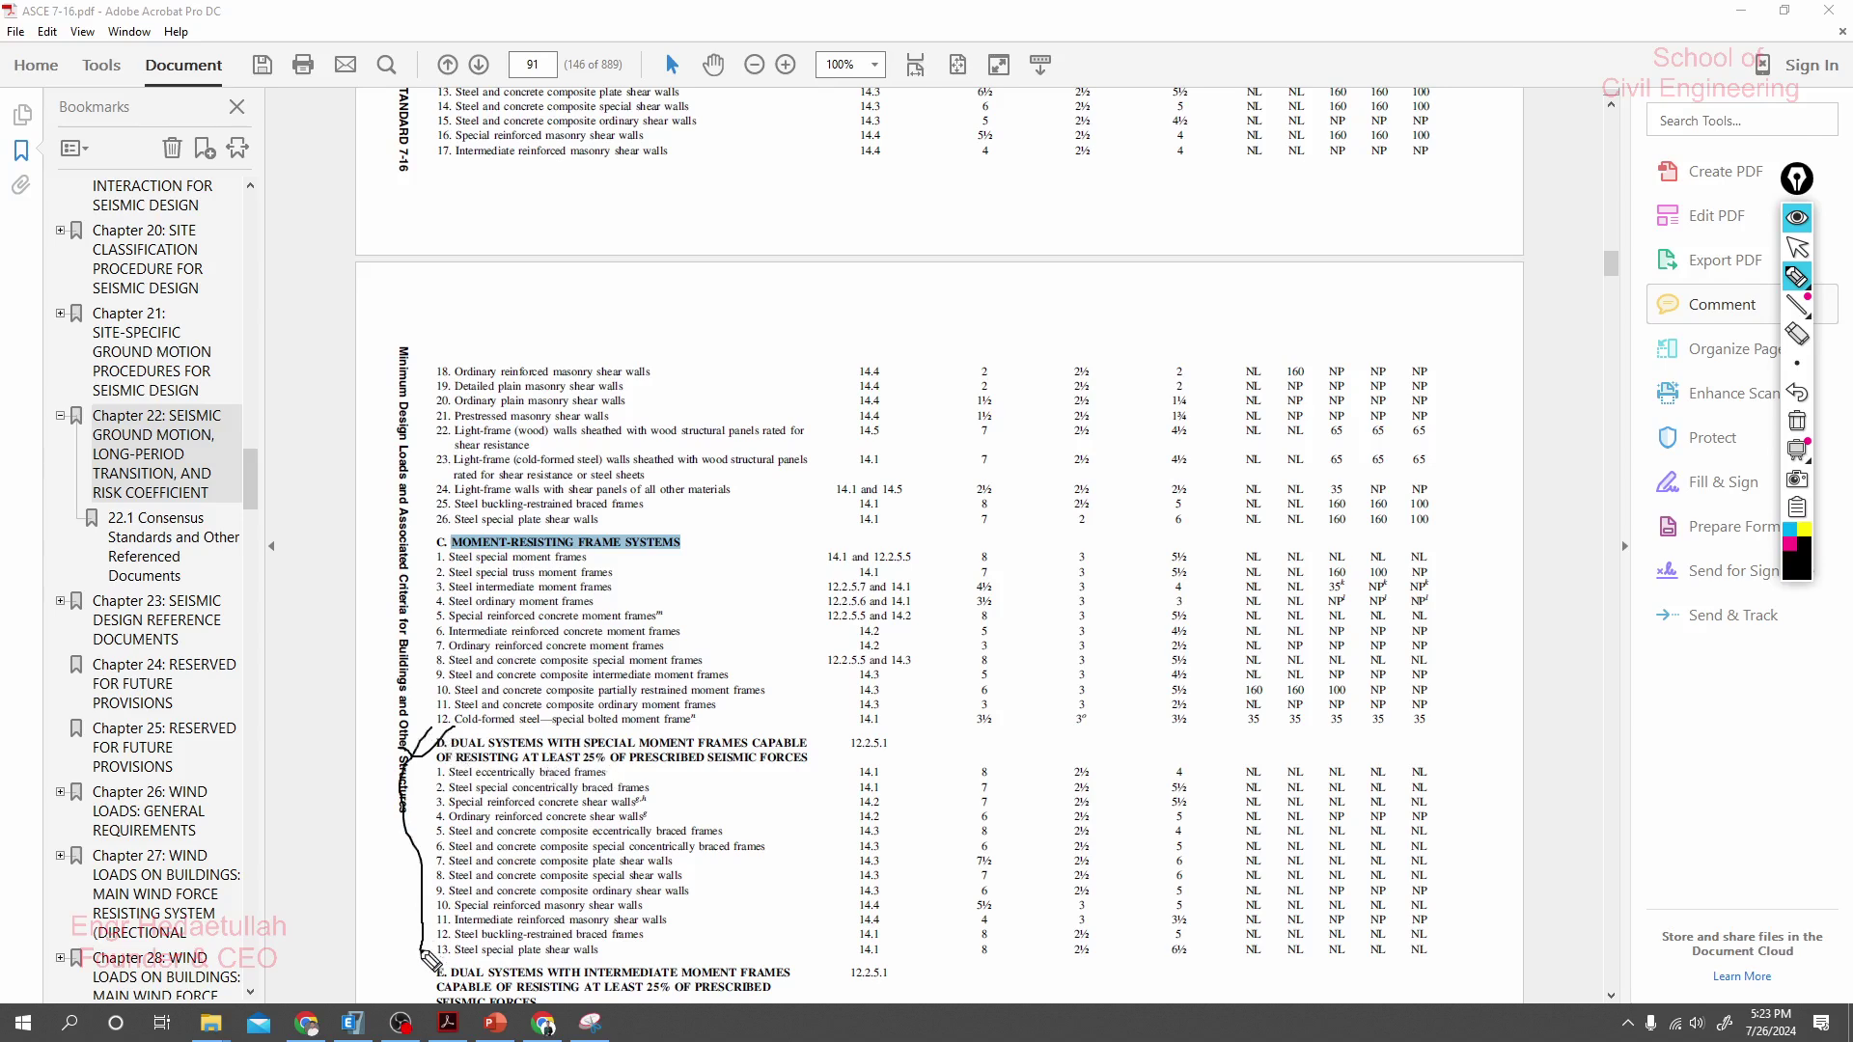
pyautogui.click(1797, 421)
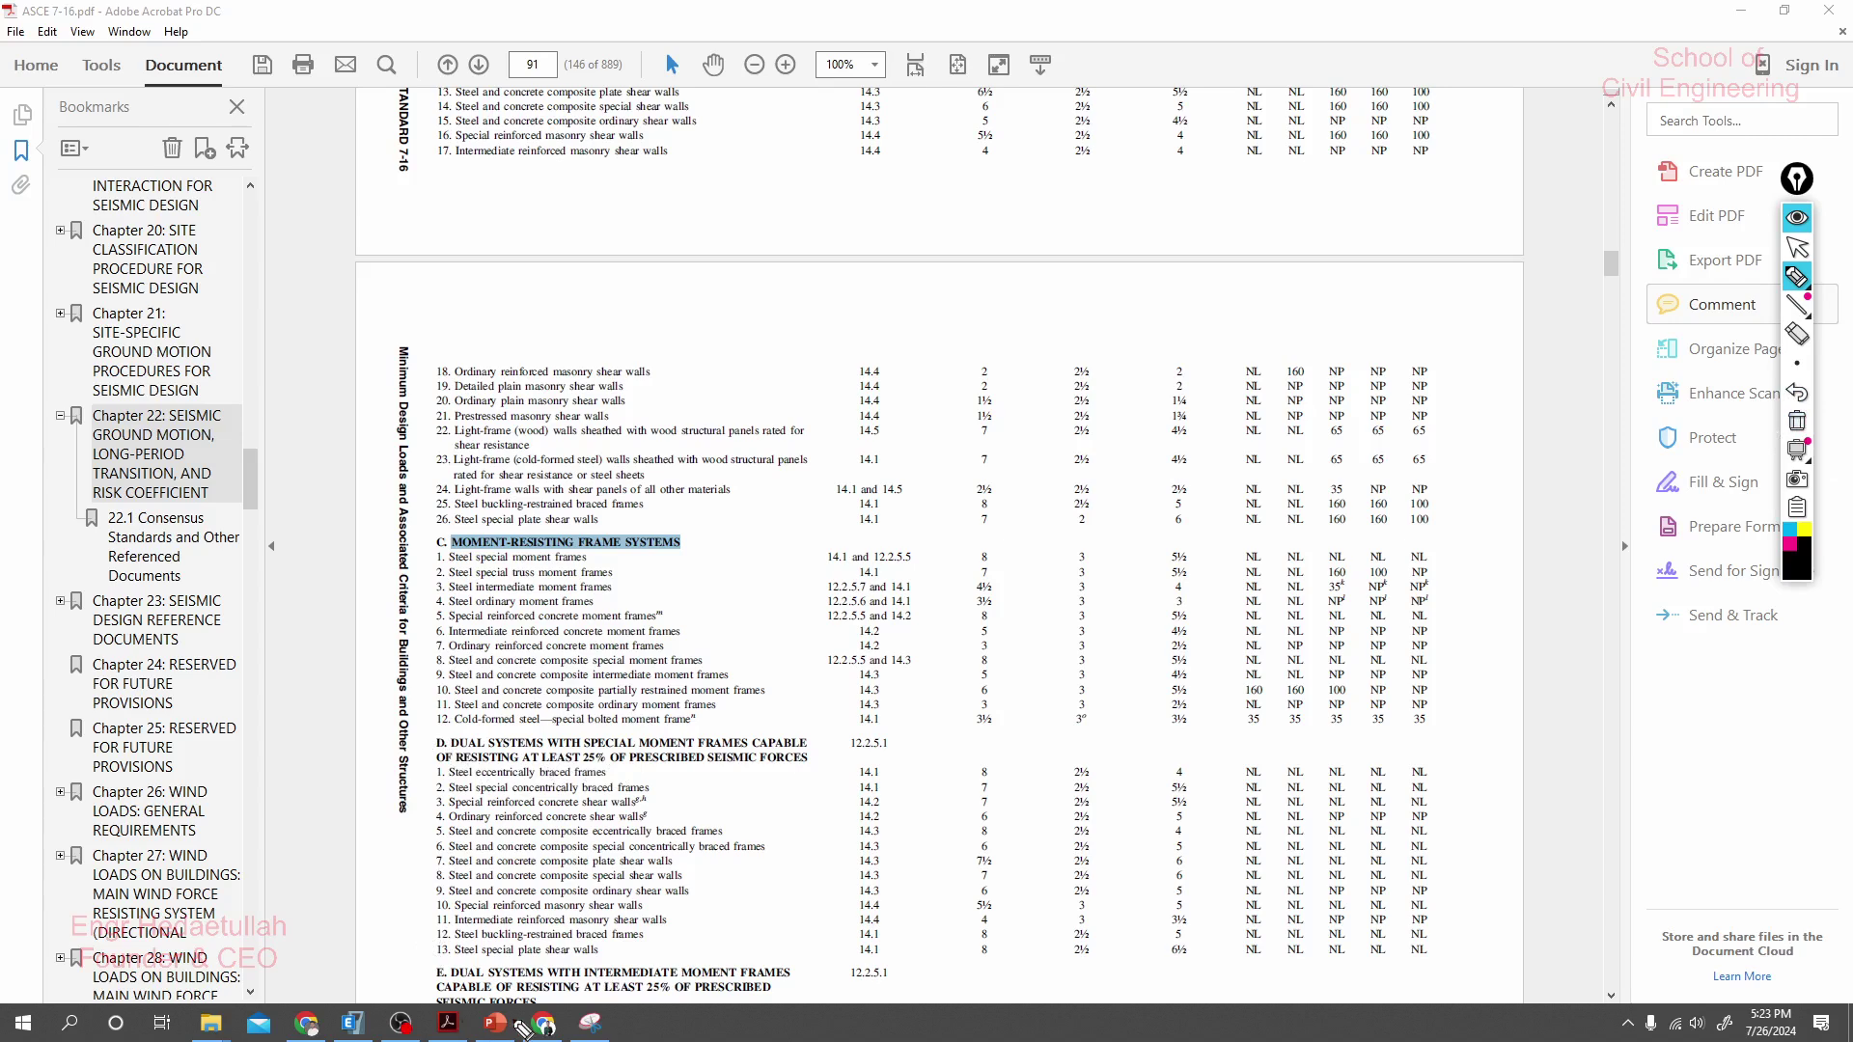
pyautogui.click(1797, 247)
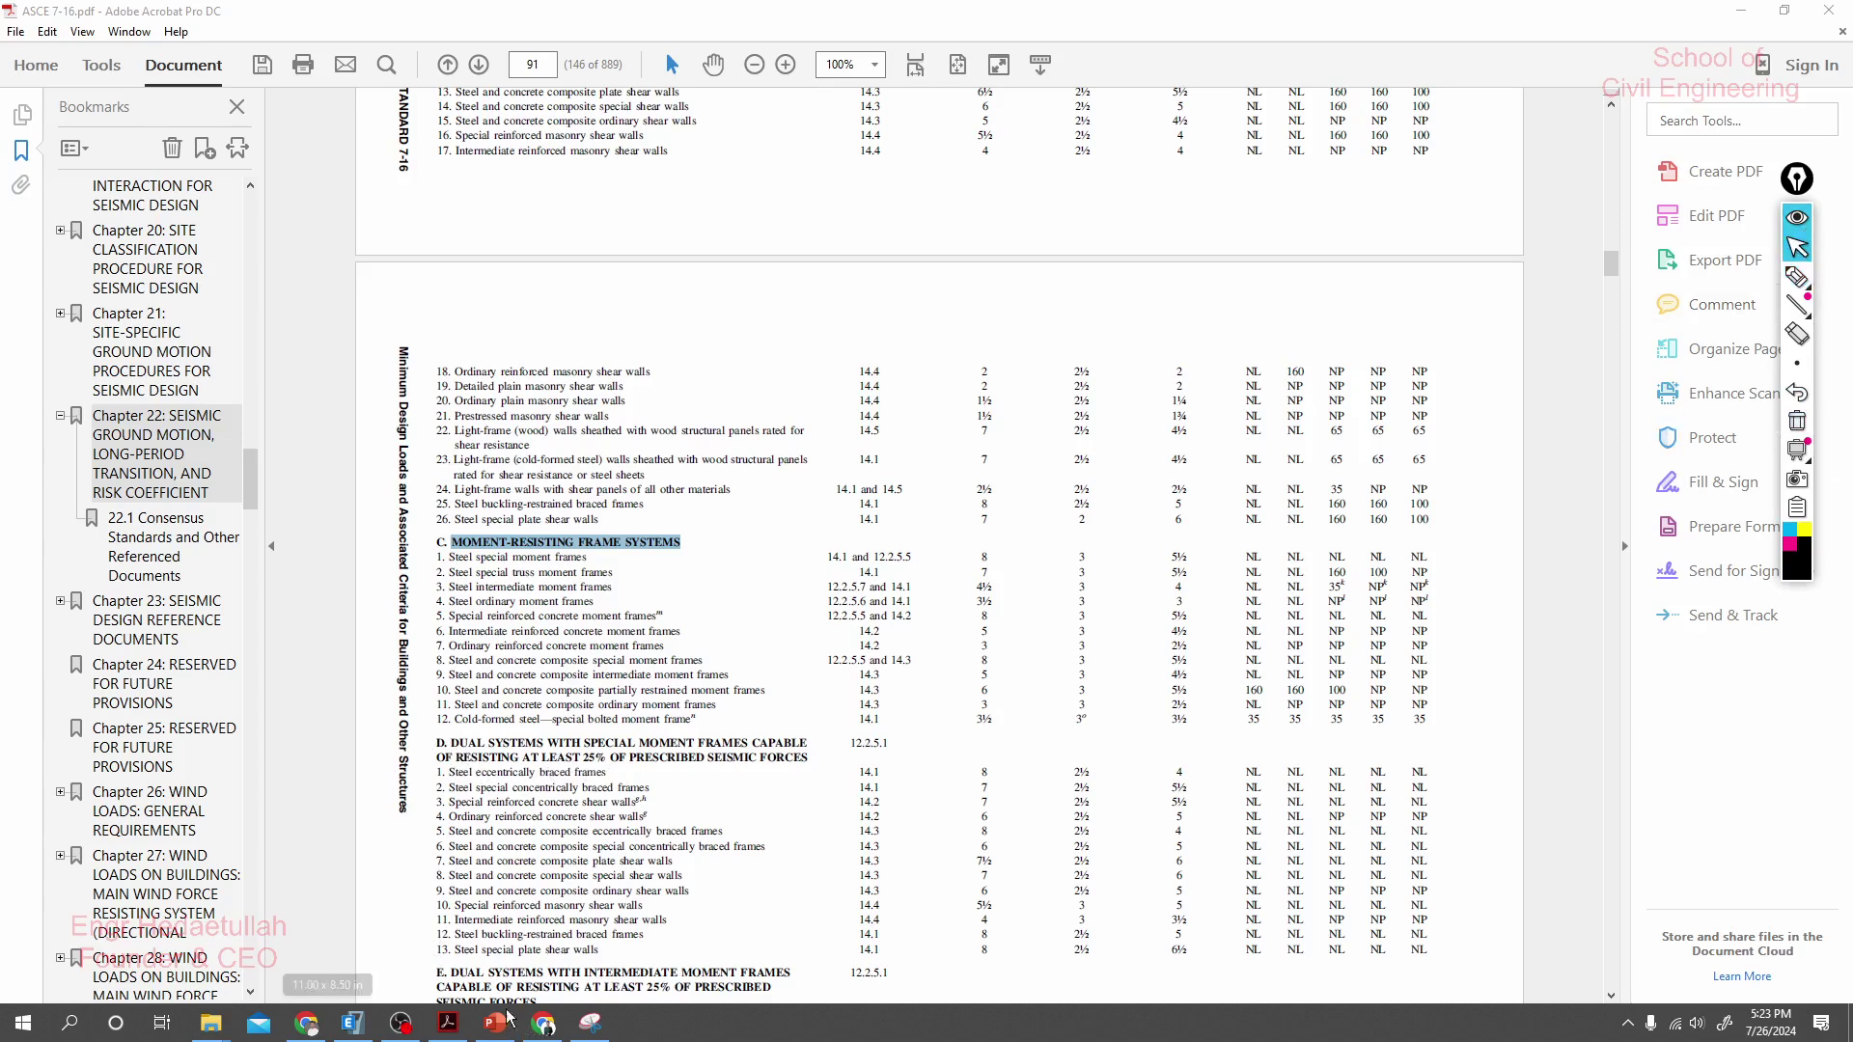
pyautogui.click(353, 1022)
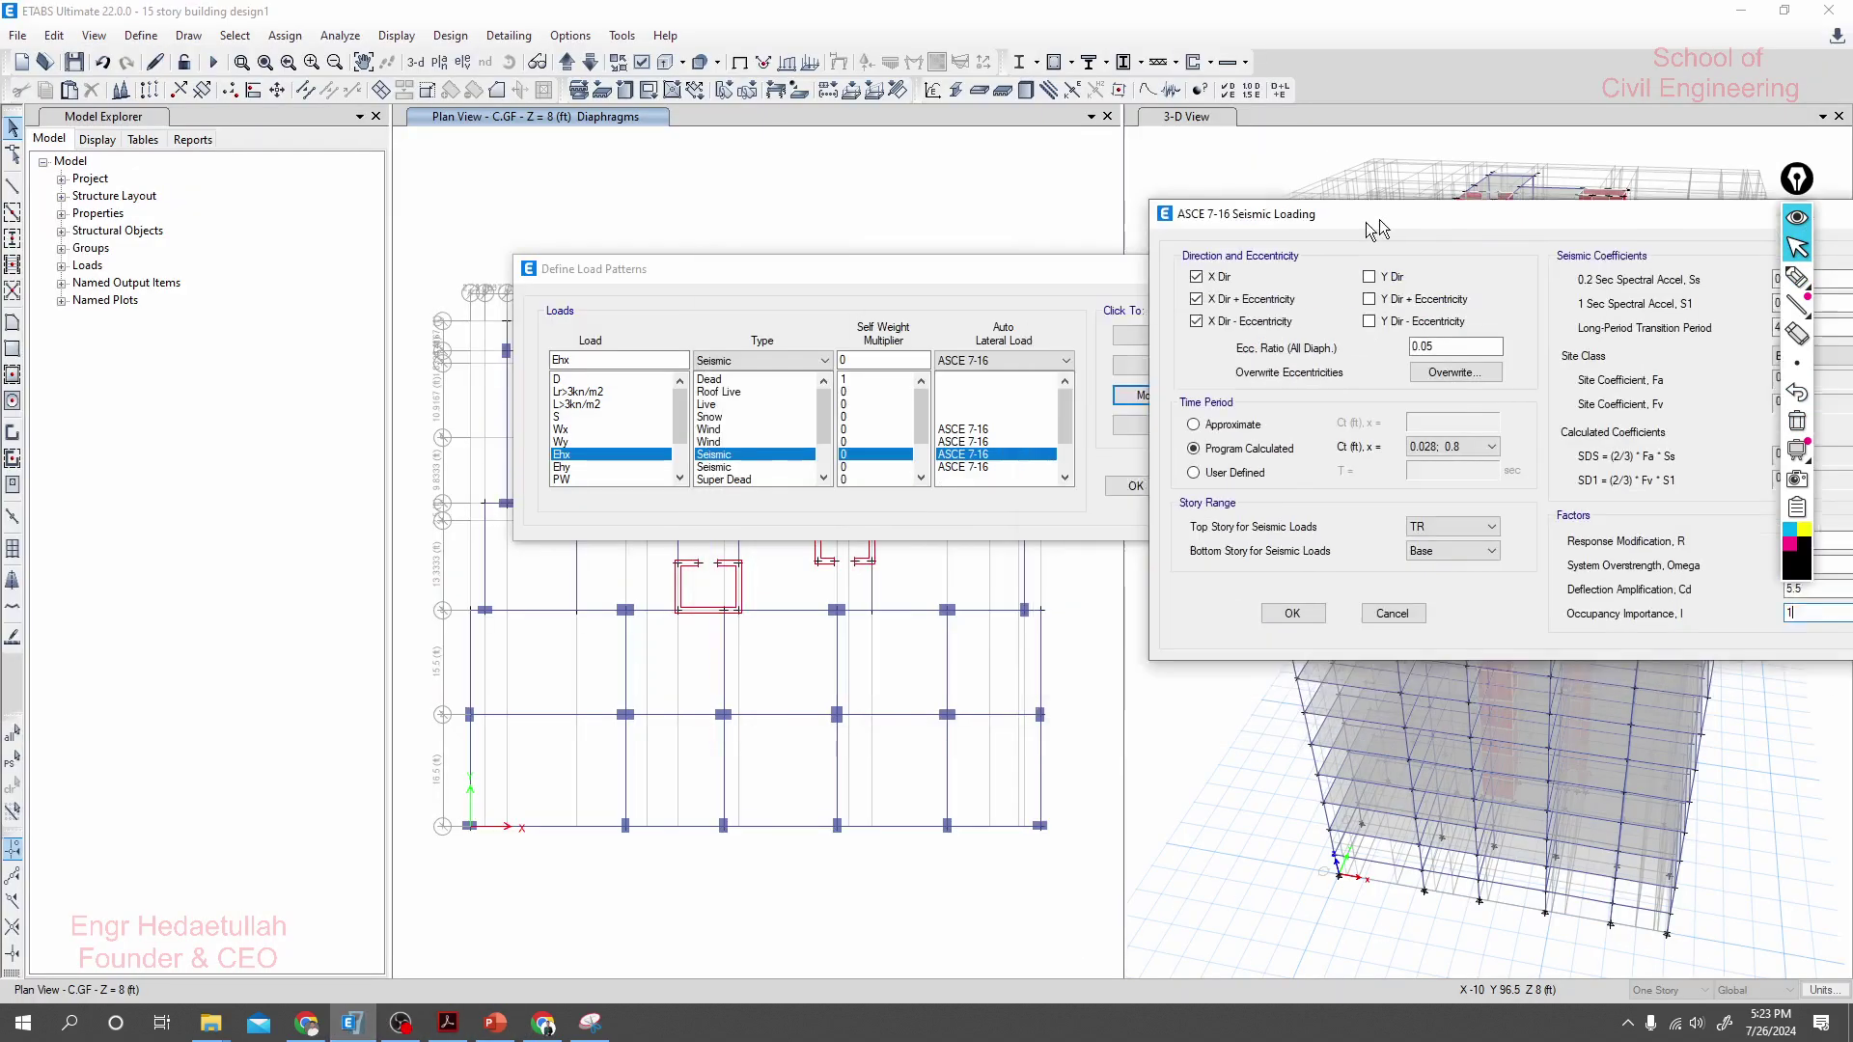
pyautogui.moveTo(1367, 222); pyautogui.dragTo(462, 441)
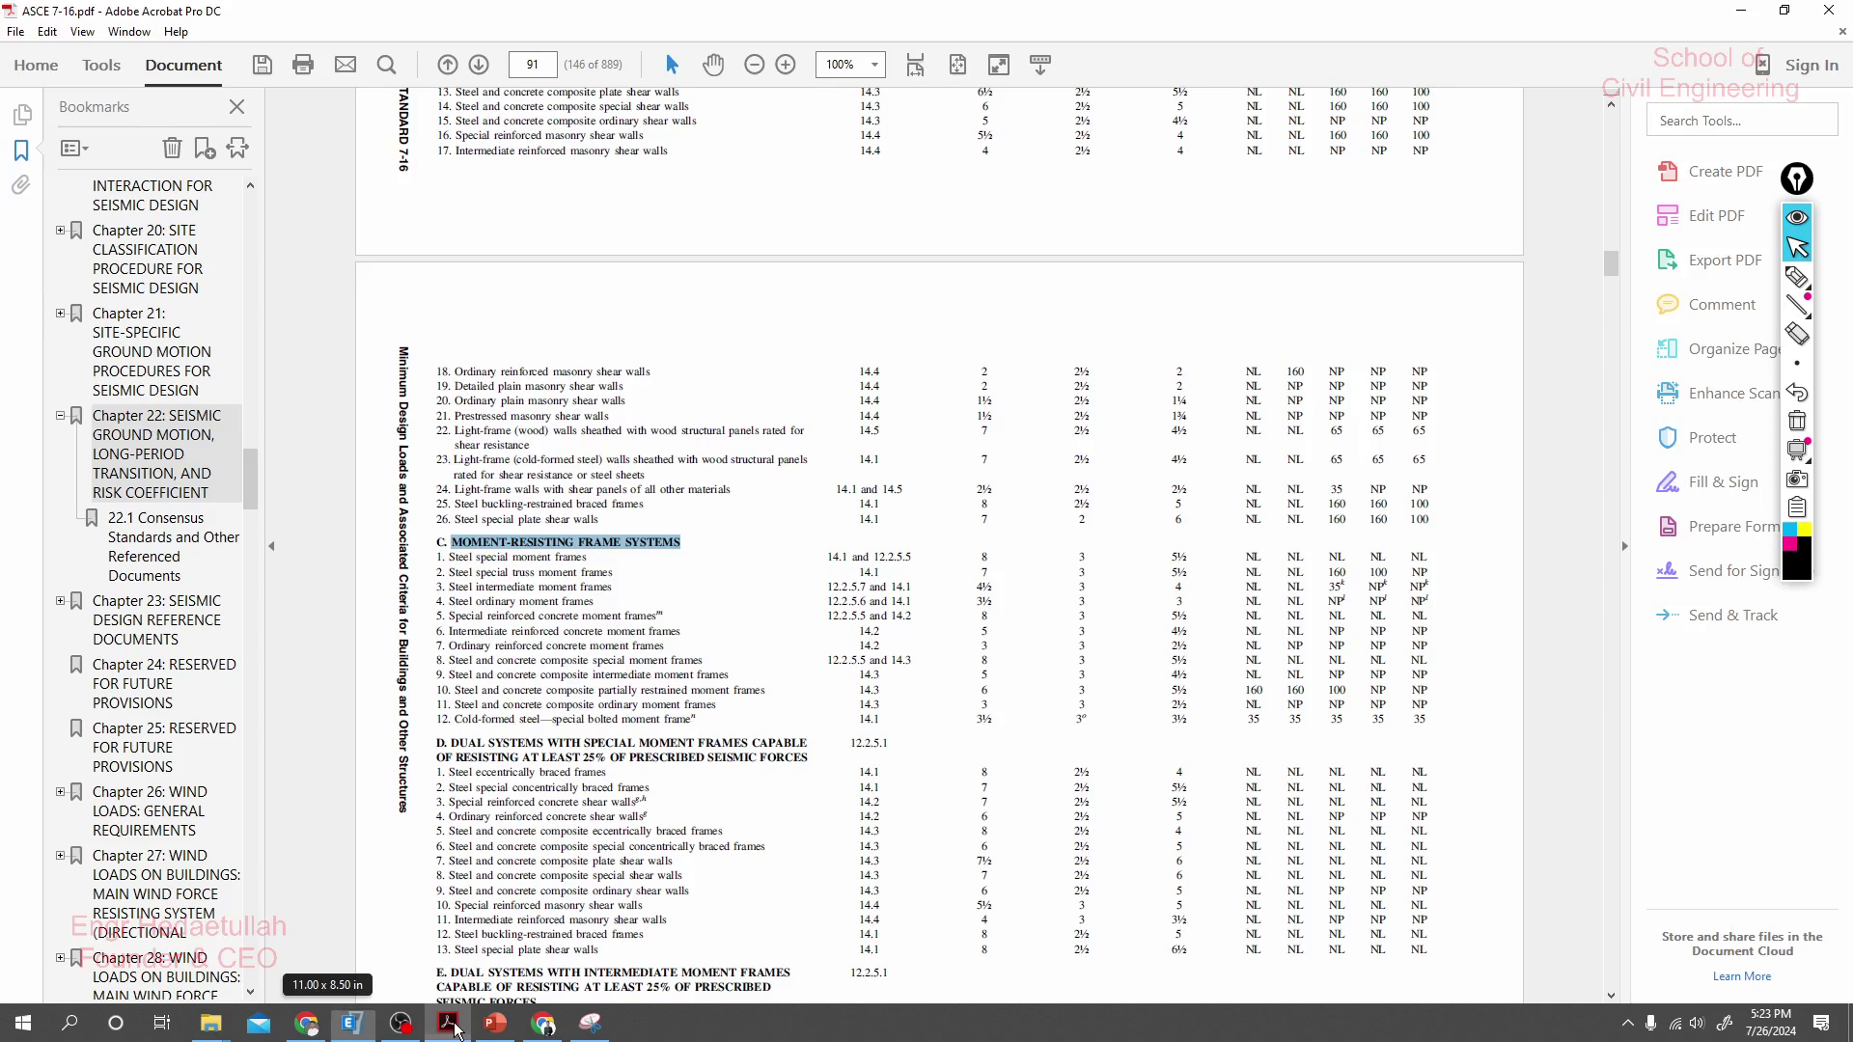
pyautogui.click(451, 1025)
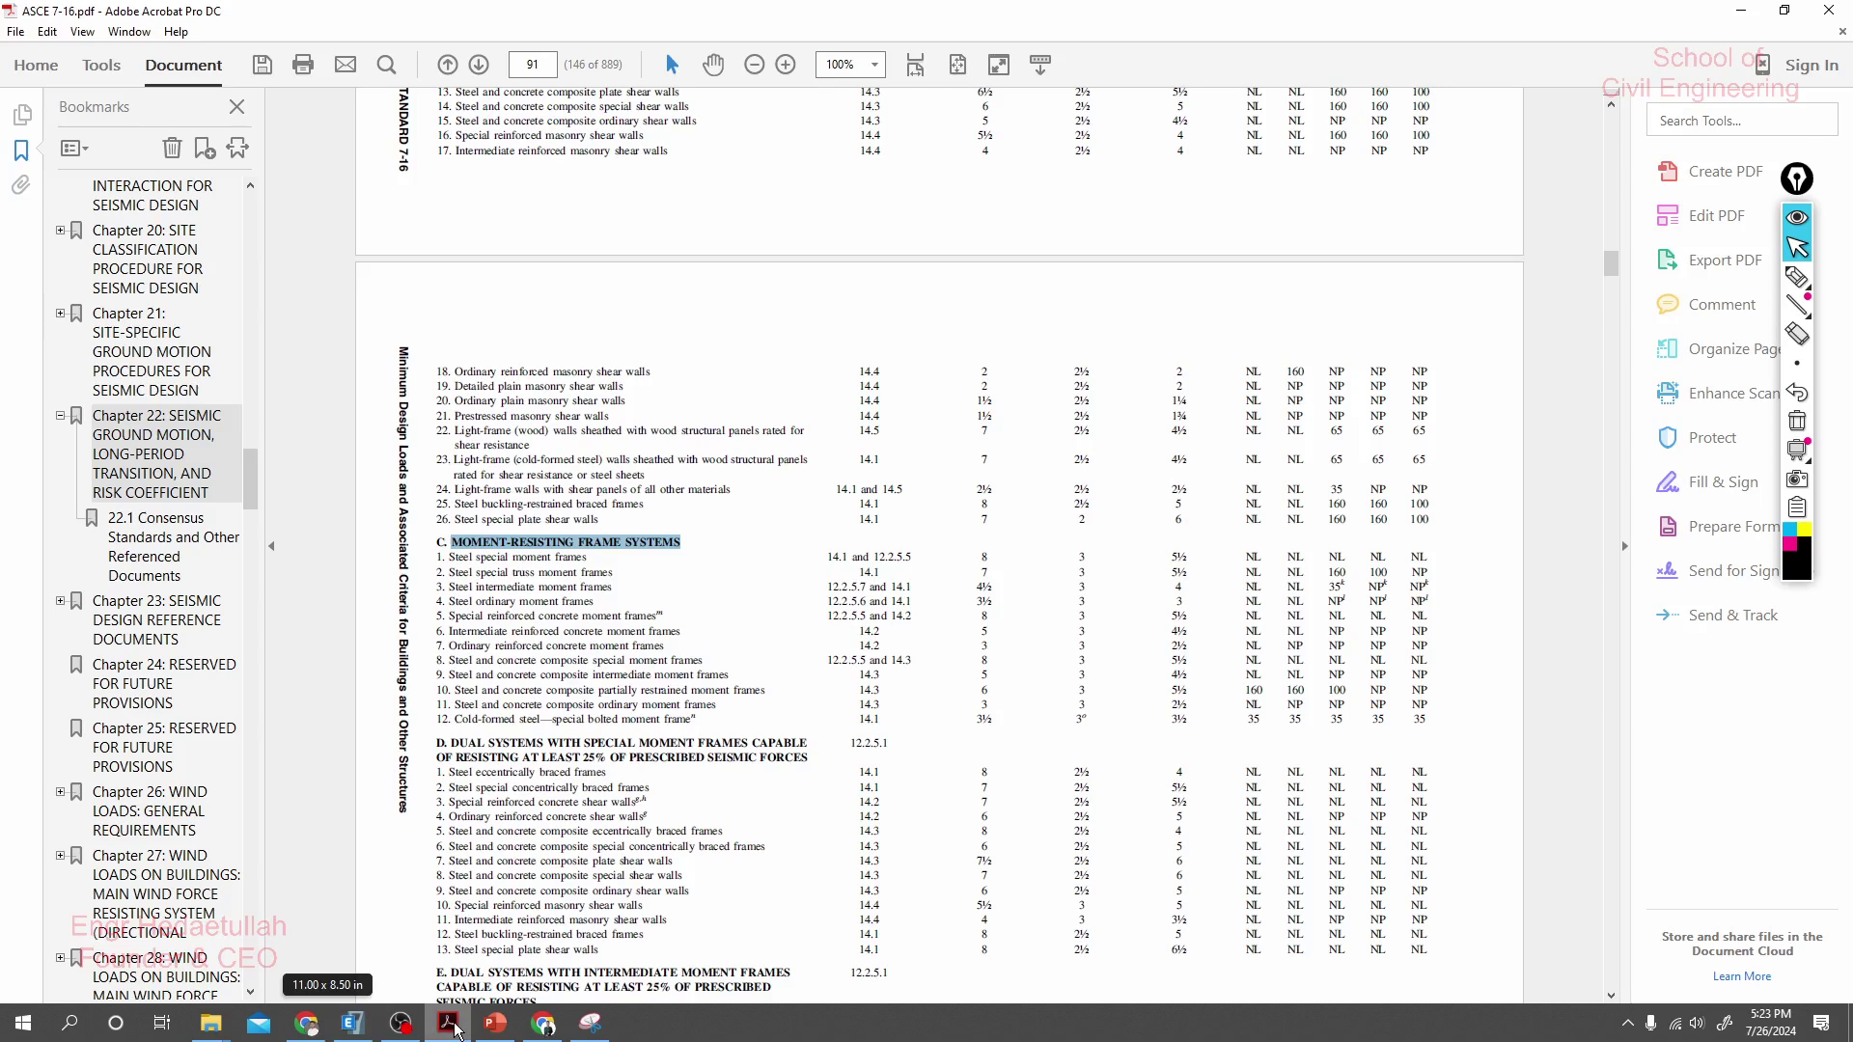
# - Highlight the special reinforced concrete moment frames row (R 8, Ω0 3, Cd 5½) in Table 12.2-1
pyautogui.click(474, 547)
pyautogui.moveTo(455, 538); pyautogui.dragTo(648, 534)
pyautogui.click(686, 539)
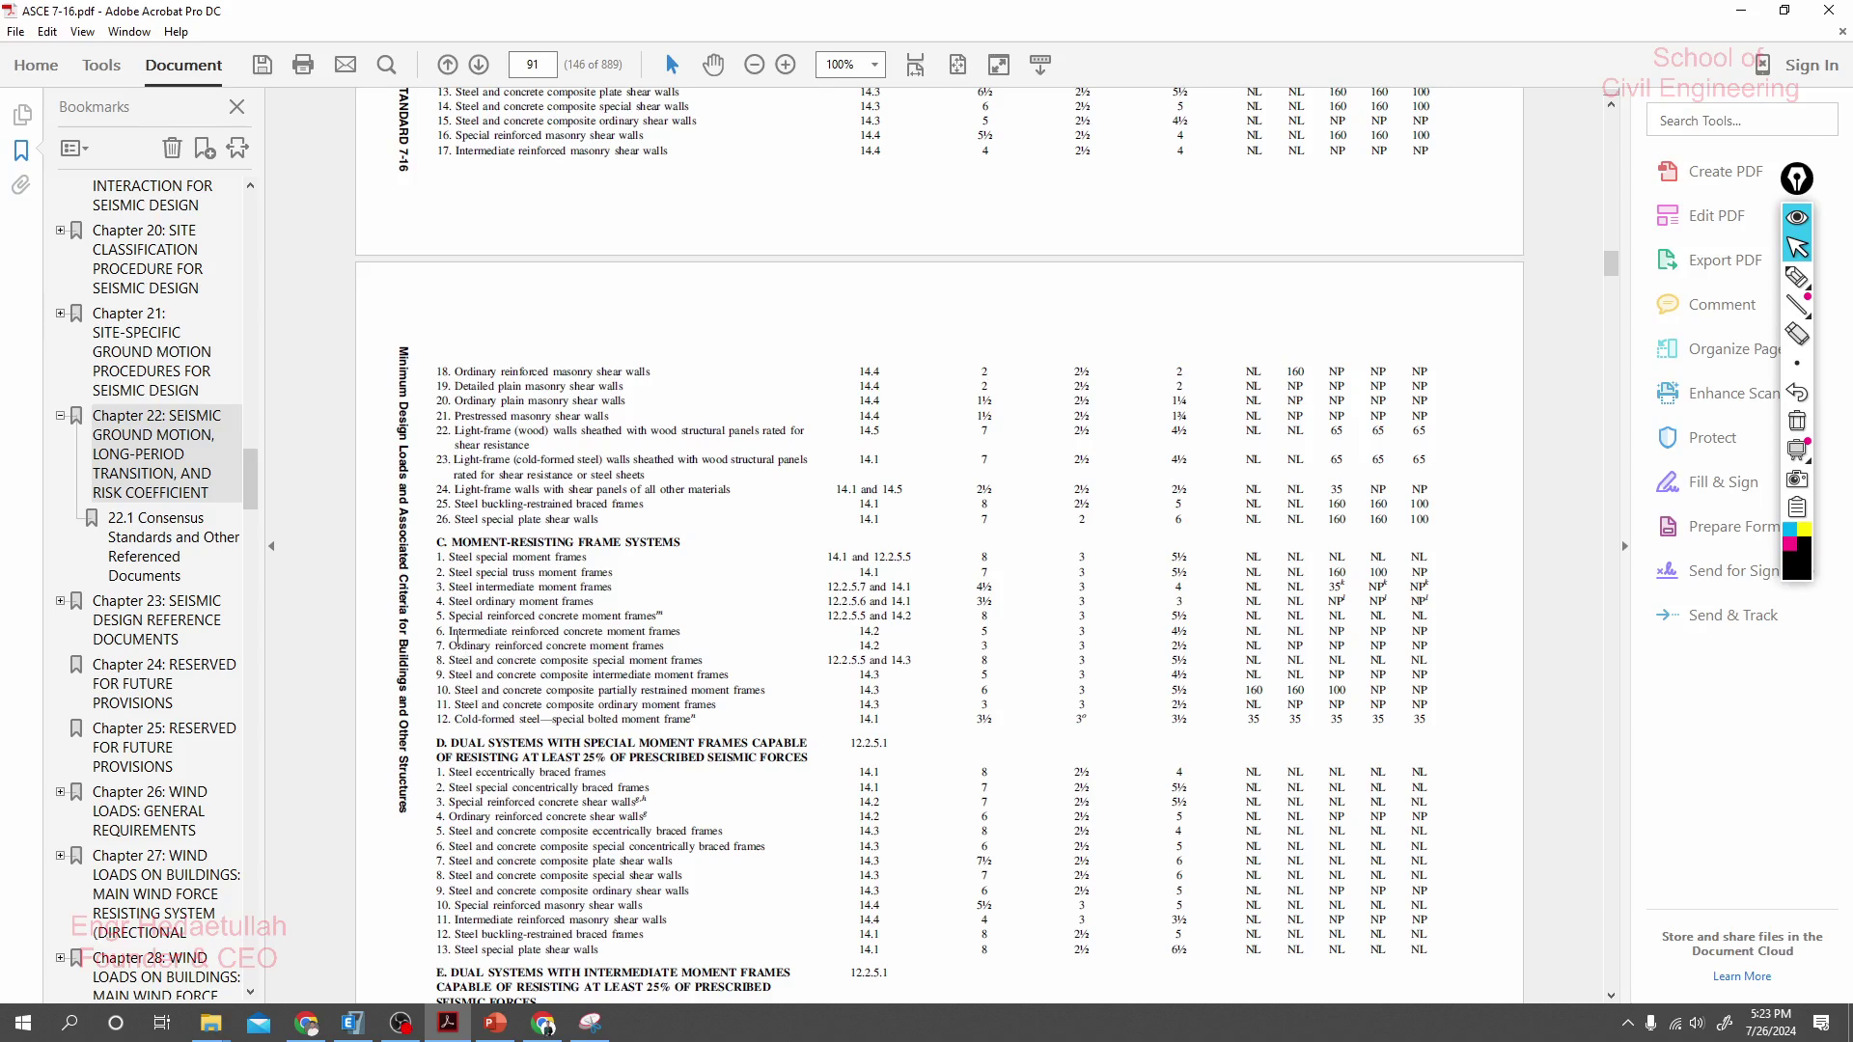
pyautogui.moveTo(449, 616); pyautogui.dragTo(657, 611)
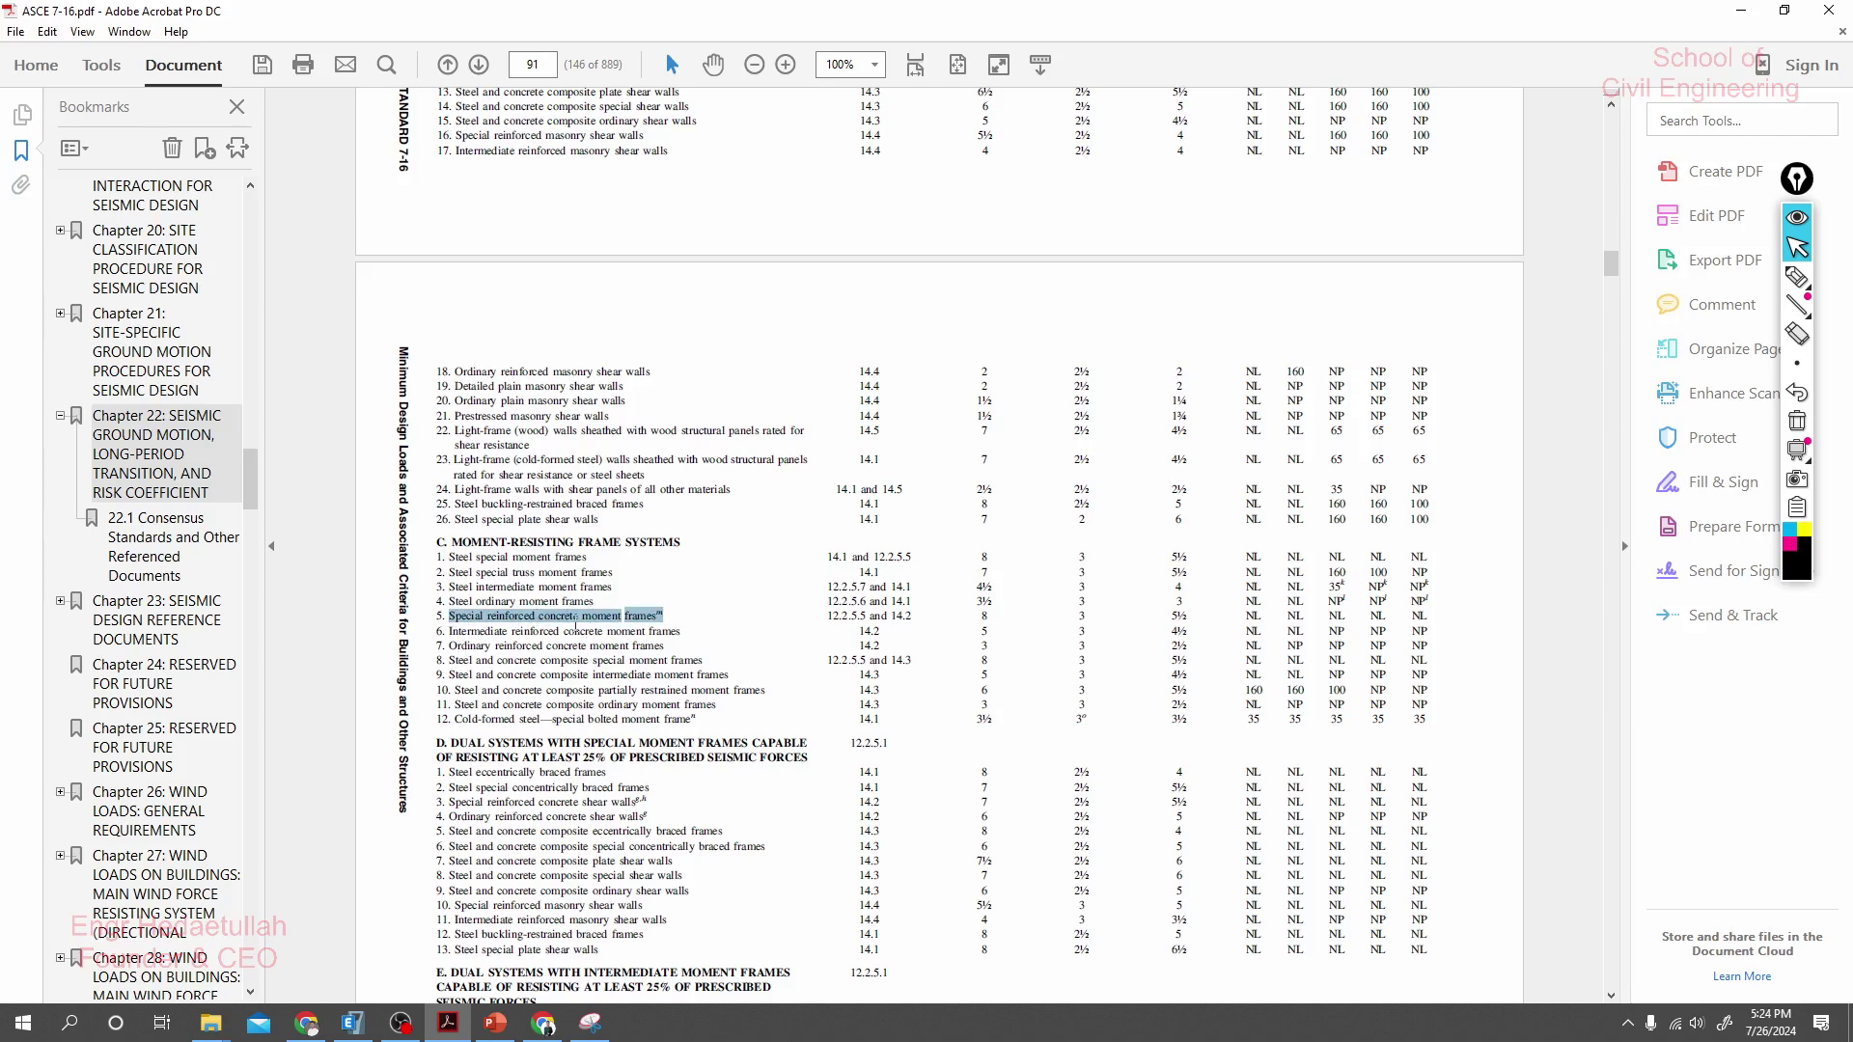
pyautogui.click(671, 614)
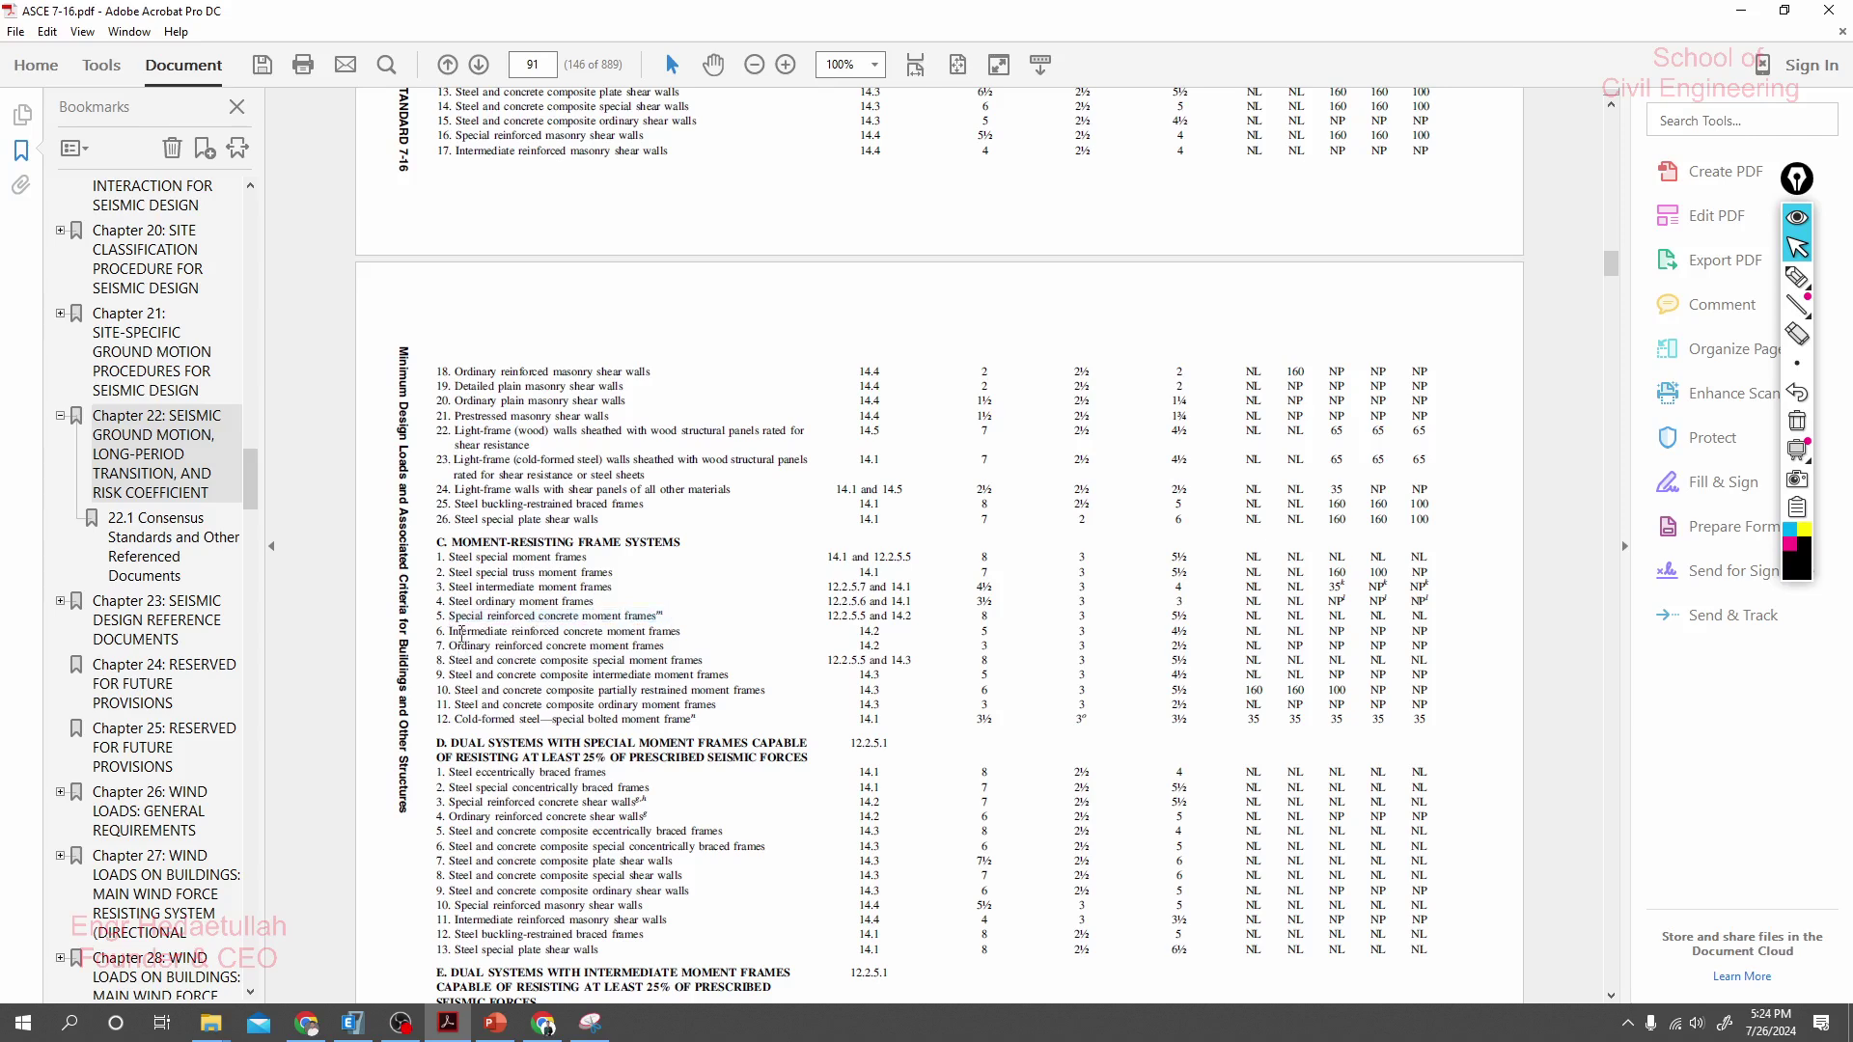
pyautogui.moveTo(449, 618); pyautogui.dragTo(736, 623)
pyautogui.click(847, 620)
pyautogui.moveTo(450, 618); pyautogui.dragTo(676, 615)
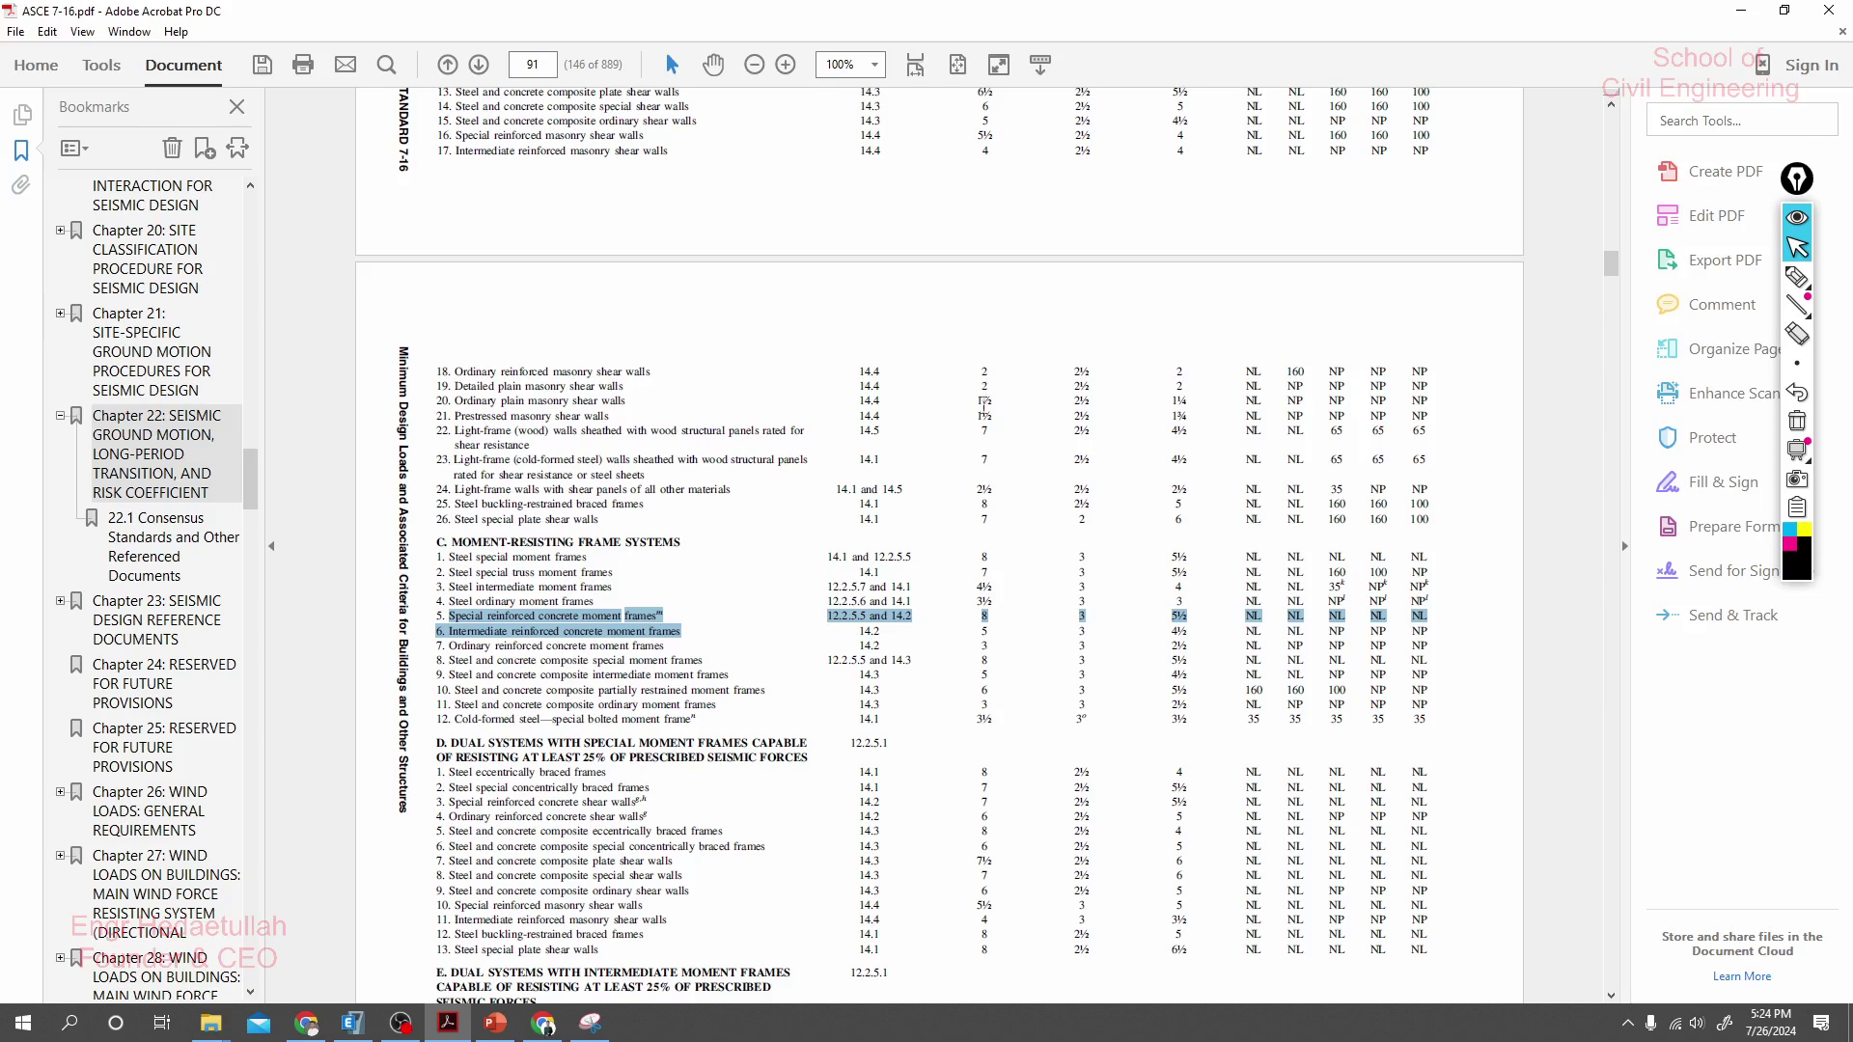
# - Scroll up to page 90 to check the table's column headers, then return to the row
pyautogui.scroll(10, 984, 406)
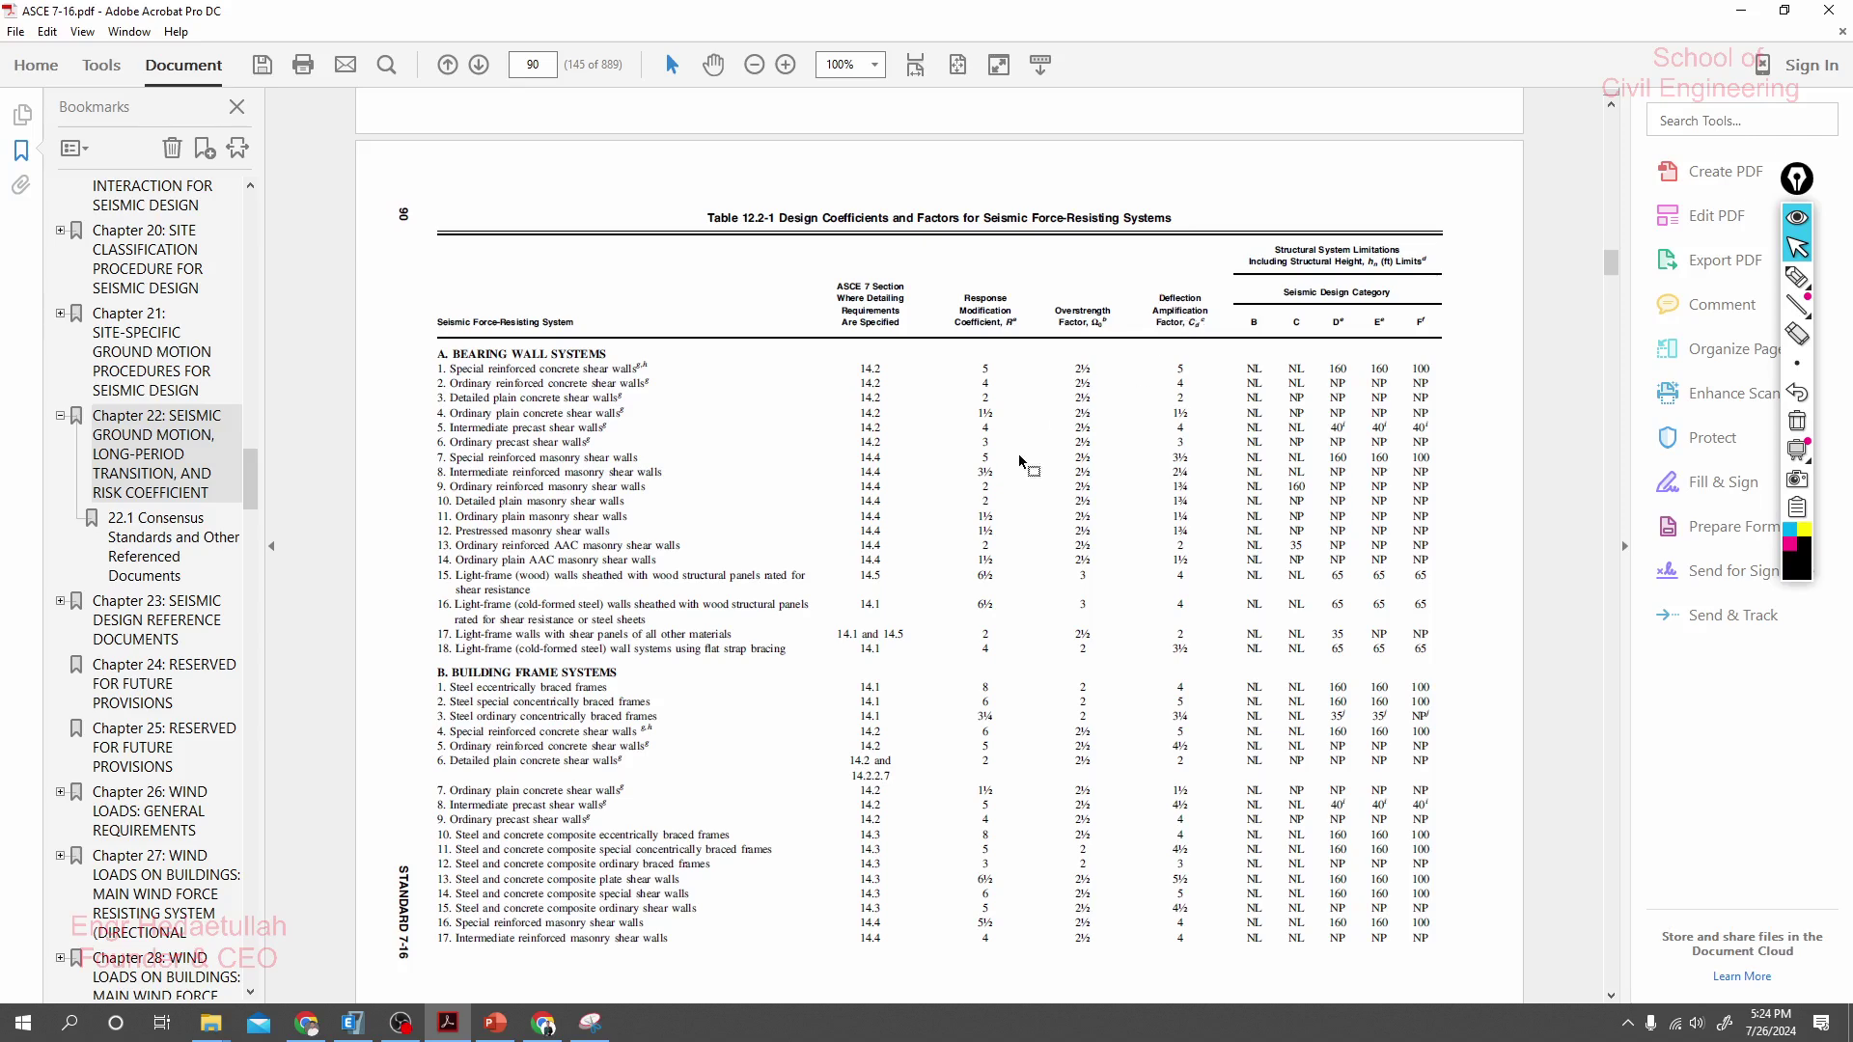
pyautogui.scroll(-7, 1008, 678)
pyautogui.scroll(-9, 1016, 683)
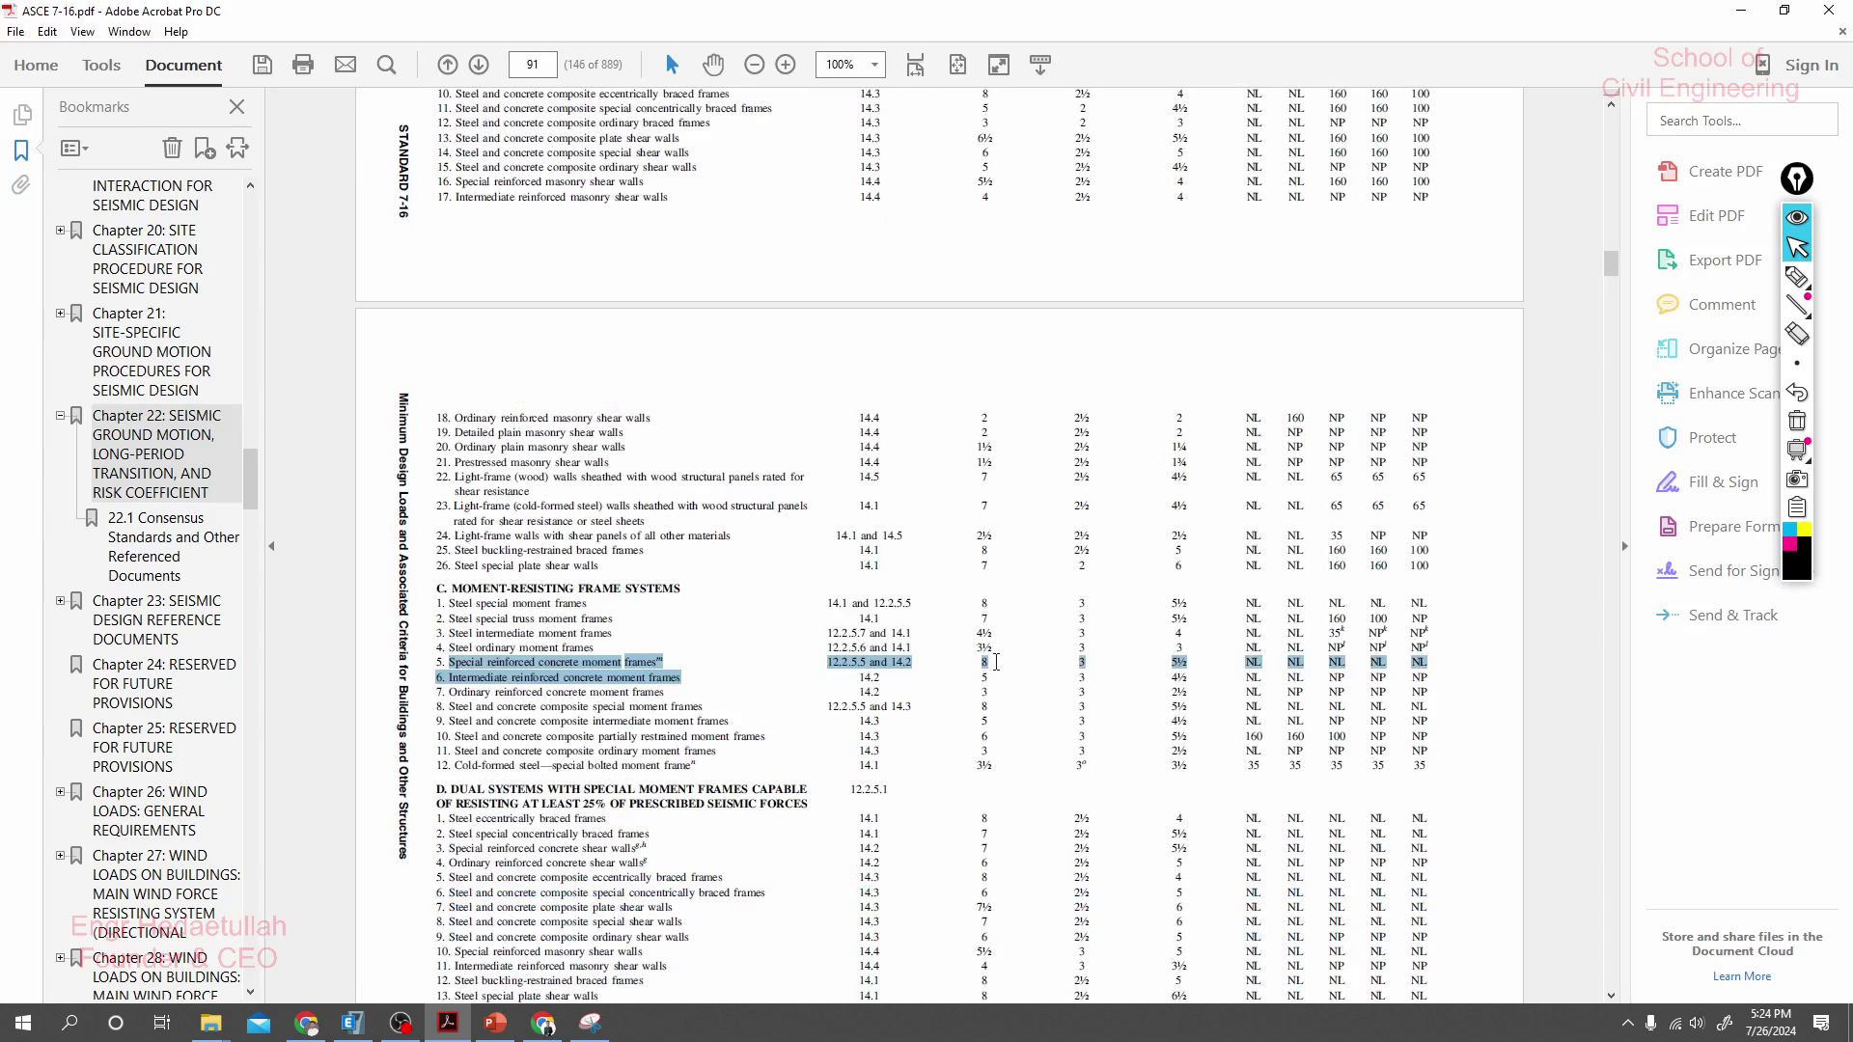
pyautogui.click(505, 1031)
# - In the ETABS Seismic Loading dialog, enter R = 8 and Omega = 3, keeping Cd 5.5 and I 1
pyautogui.click(378, 1029)
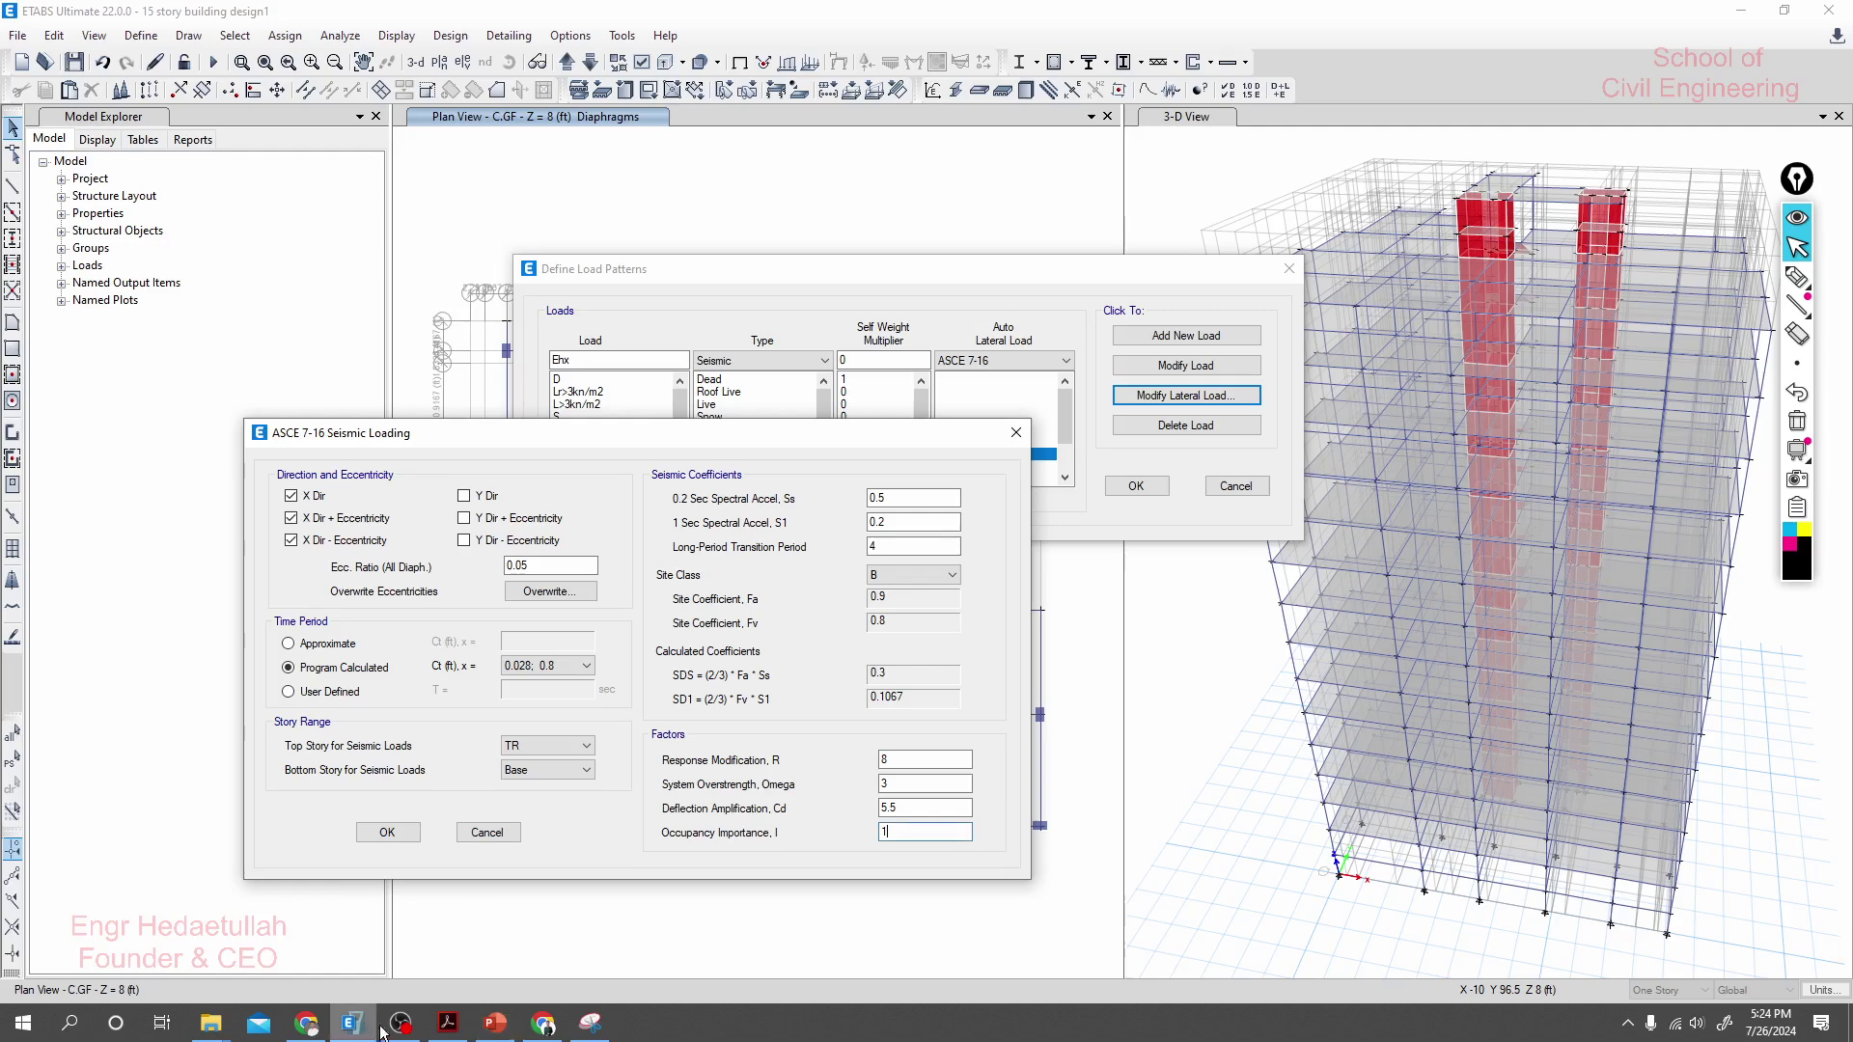
pyautogui.doubleClick(902, 760)
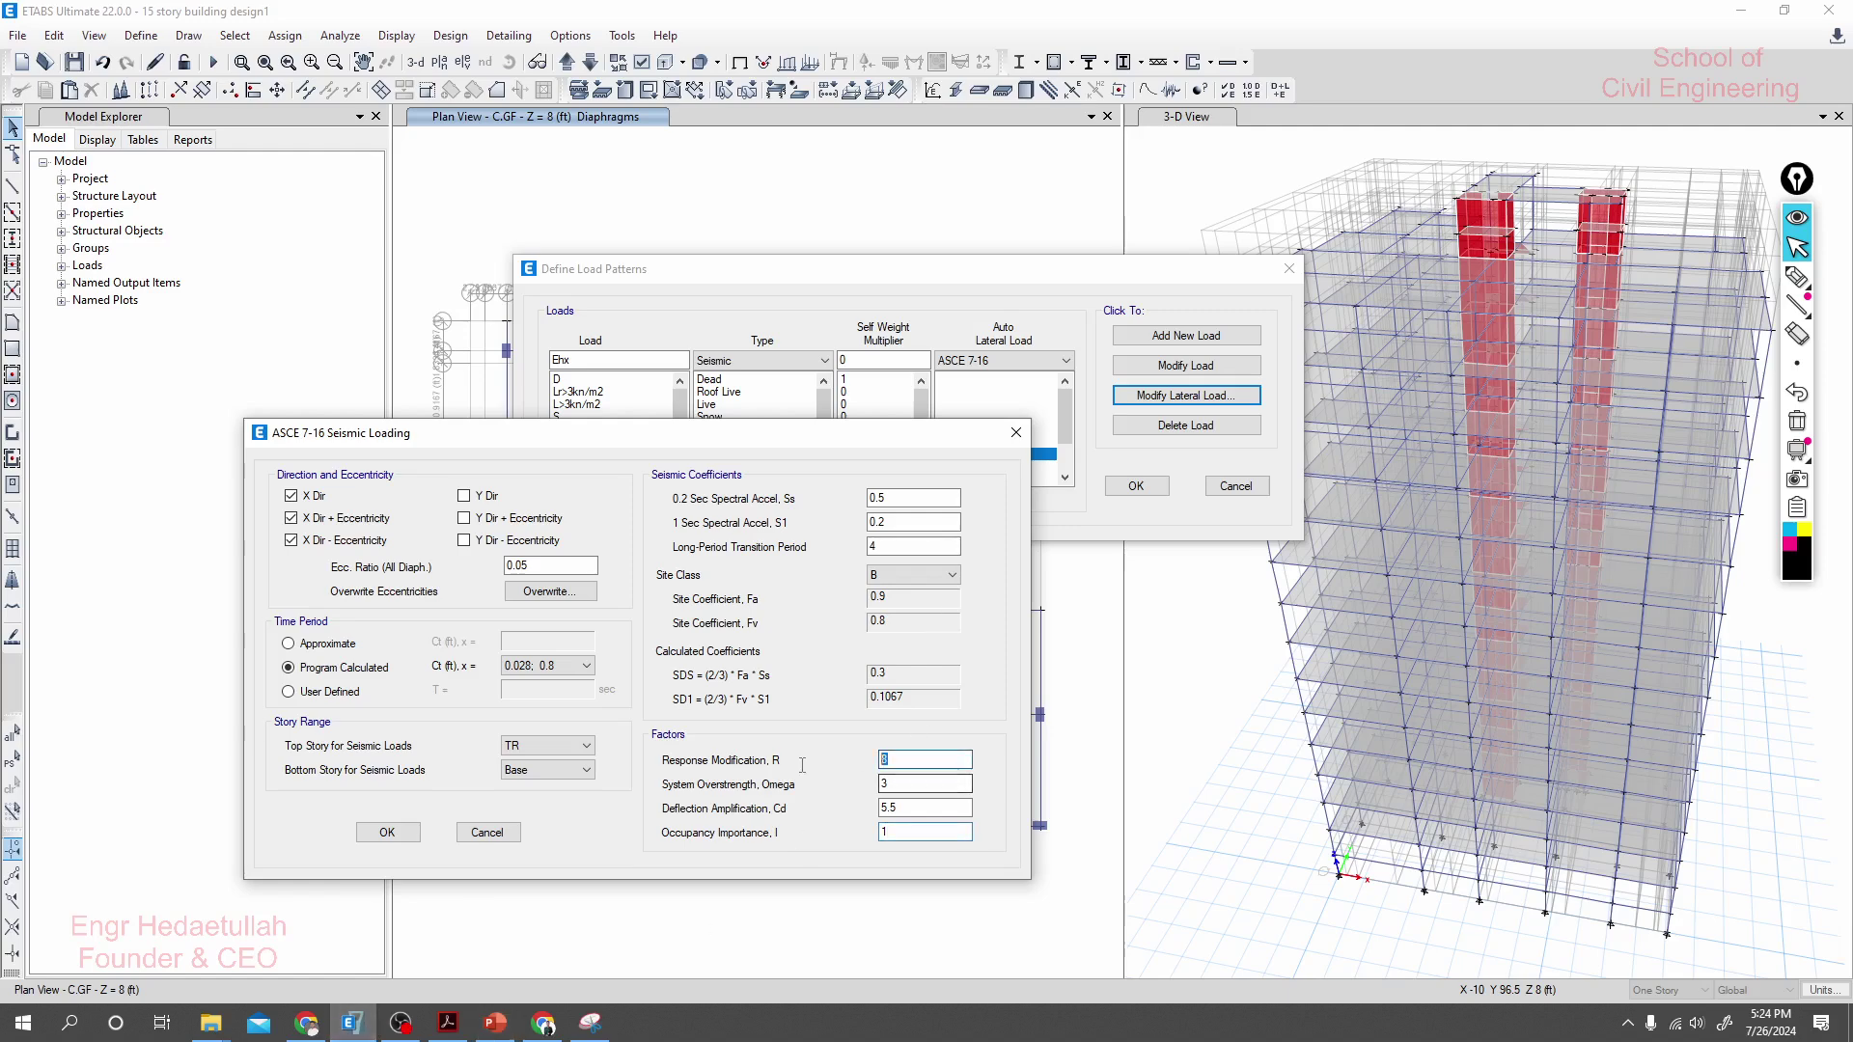
pyautogui.write('8')
pyautogui.doubleClick(902, 783)
pyautogui.write('3')
pyautogui.press('Tab')
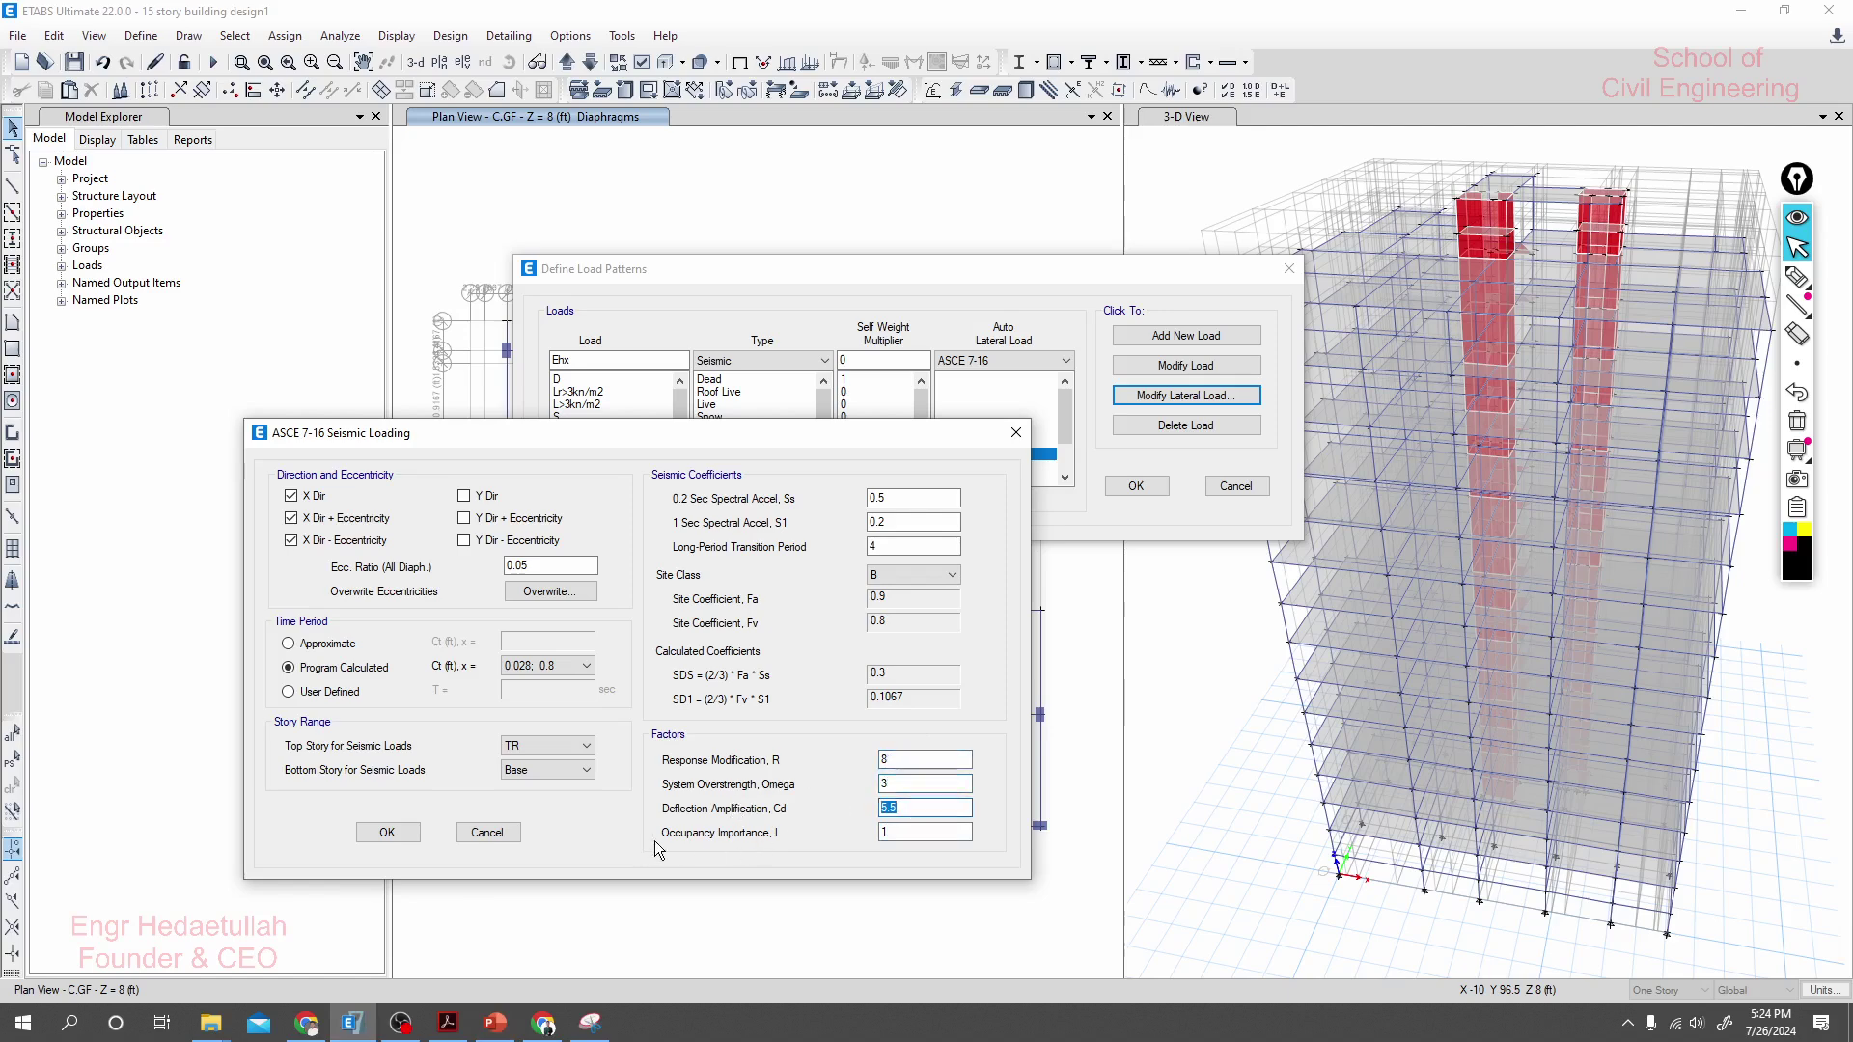
pyautogui.press('Tab')
# - Bring up the Importance Factors slide in the PowerPoint presentation
pyautogui.click(447, 1025)
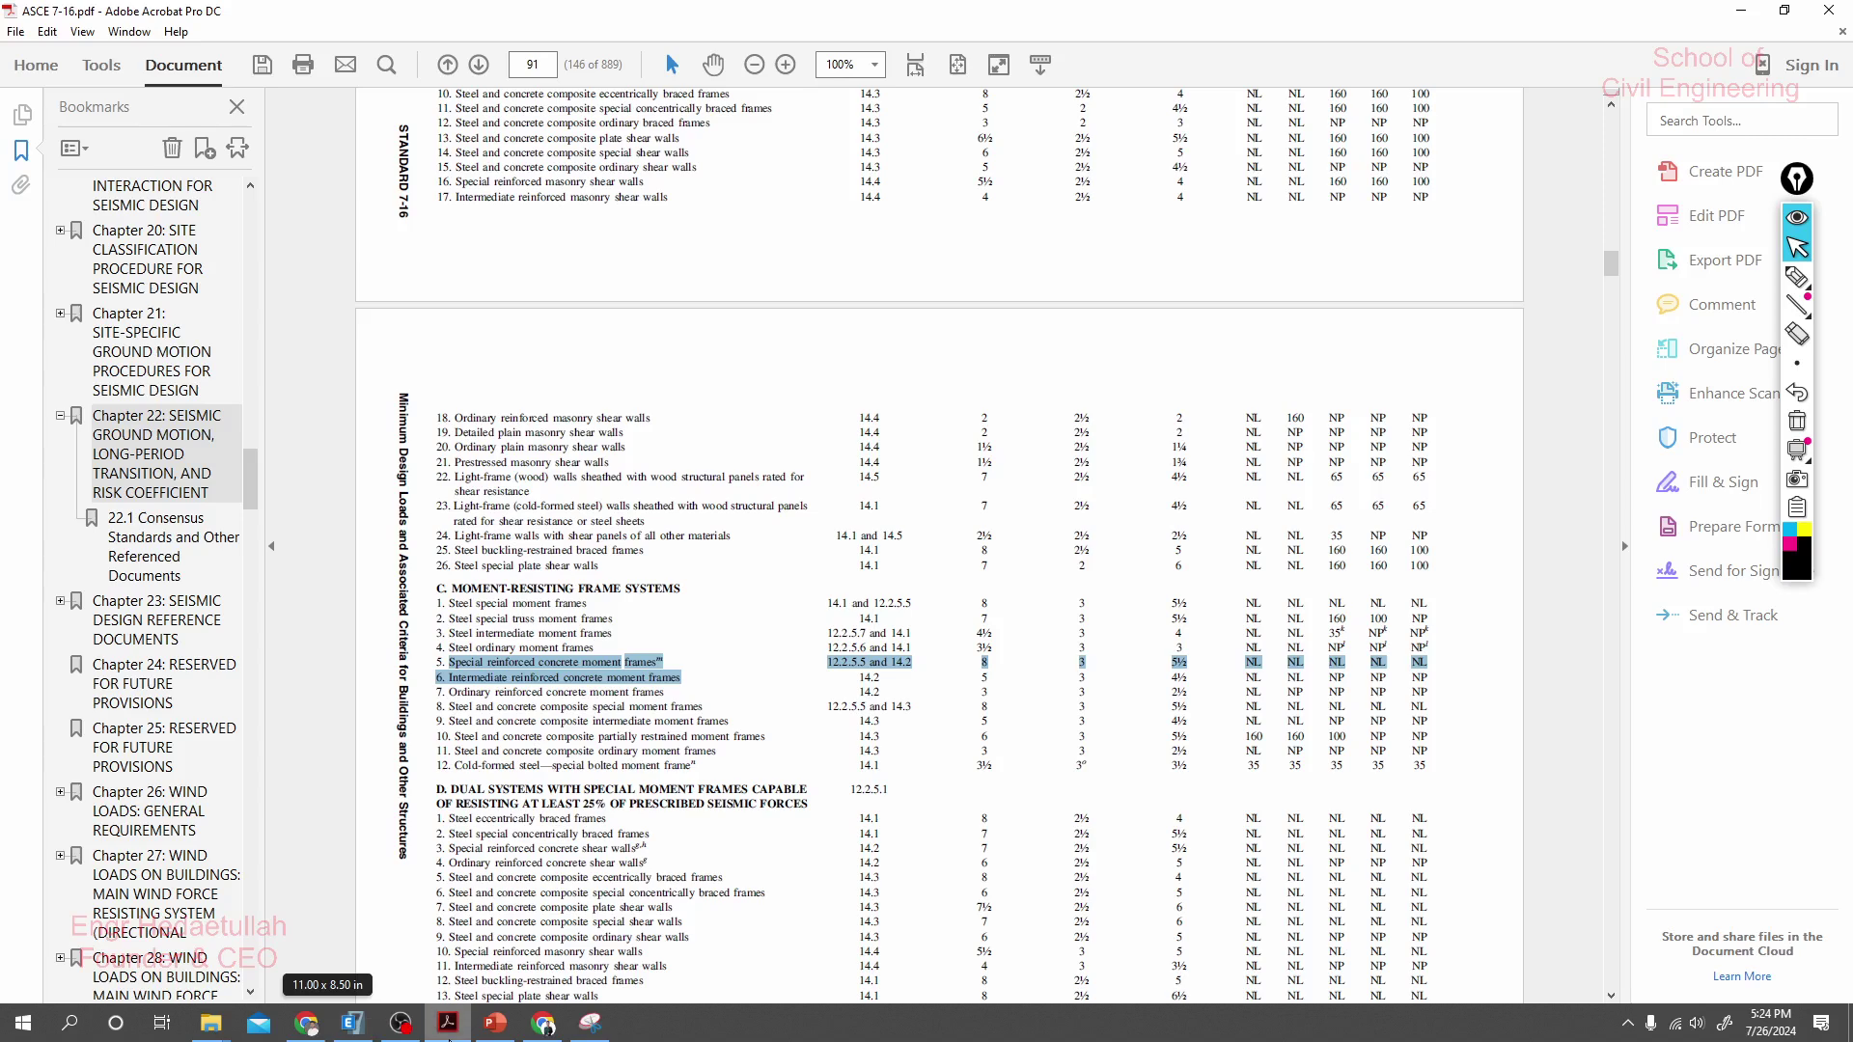
pyautogui.click(508, 1026)
pyautogui.scroll(-5, 143, 685)
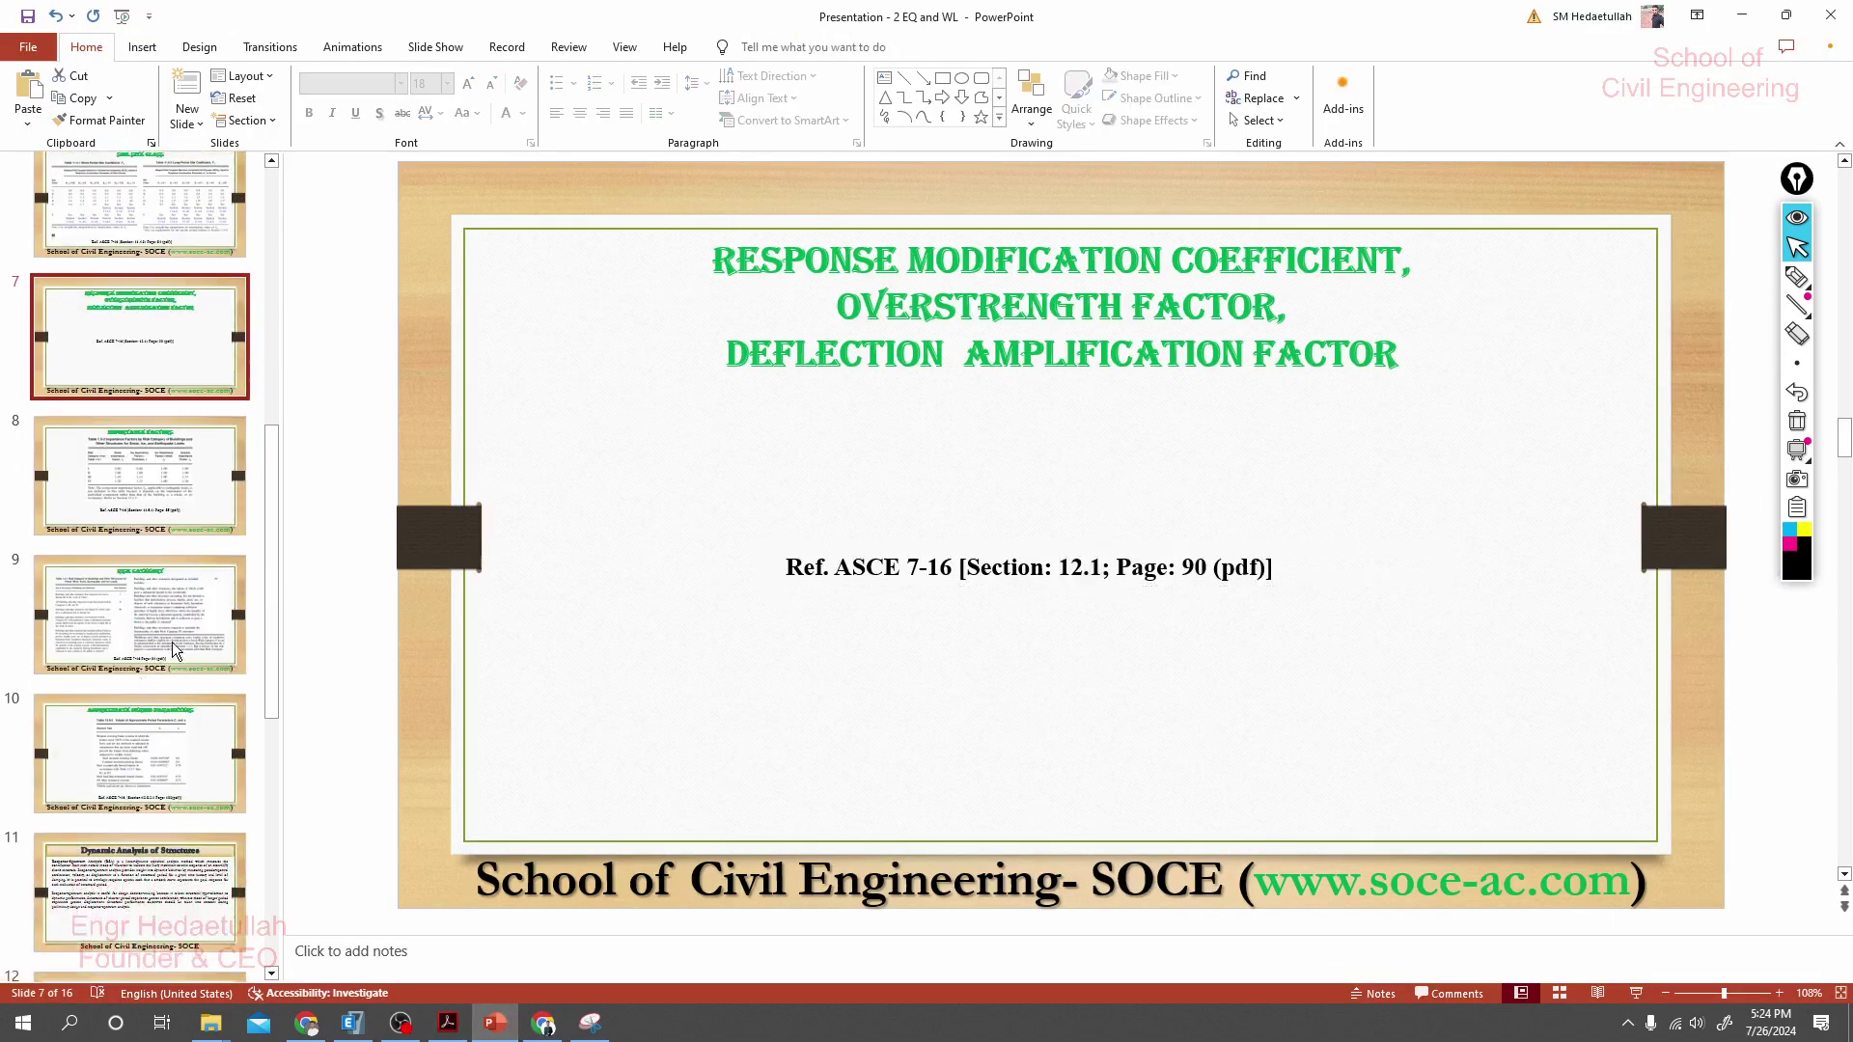
pyautogui.click(171, 495)
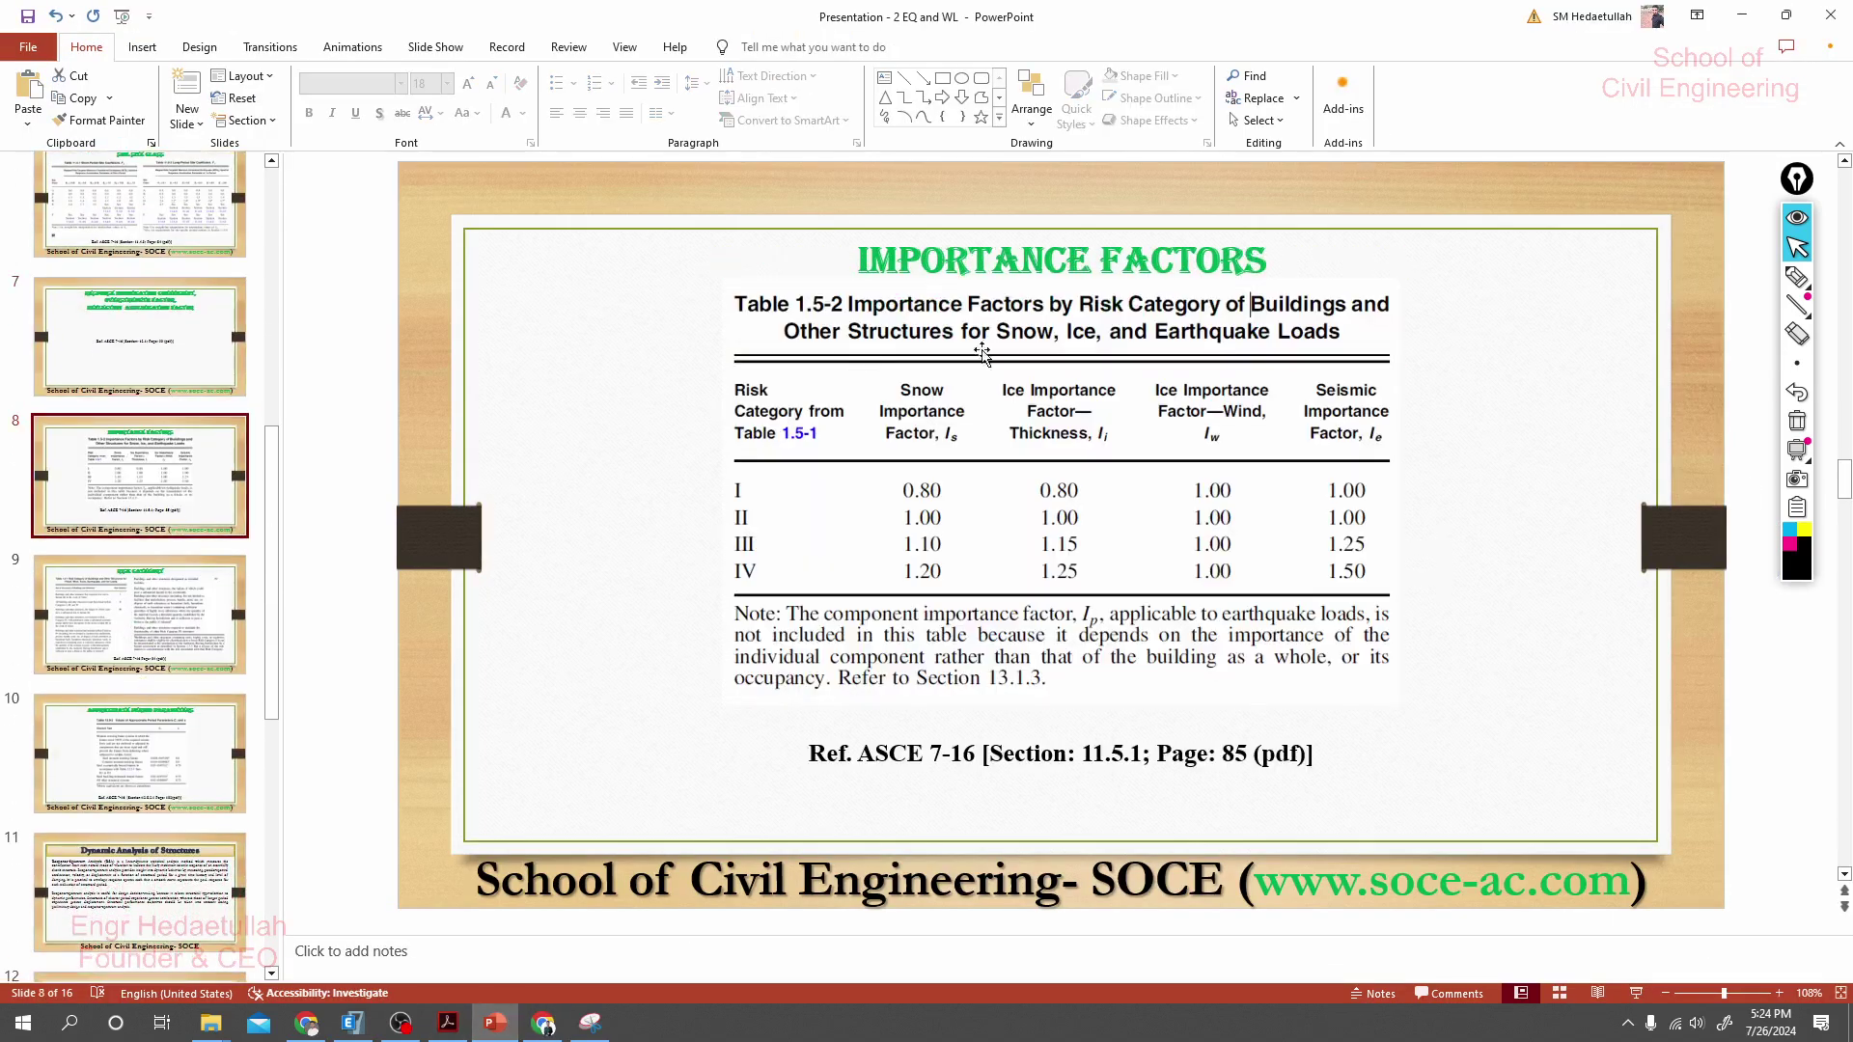